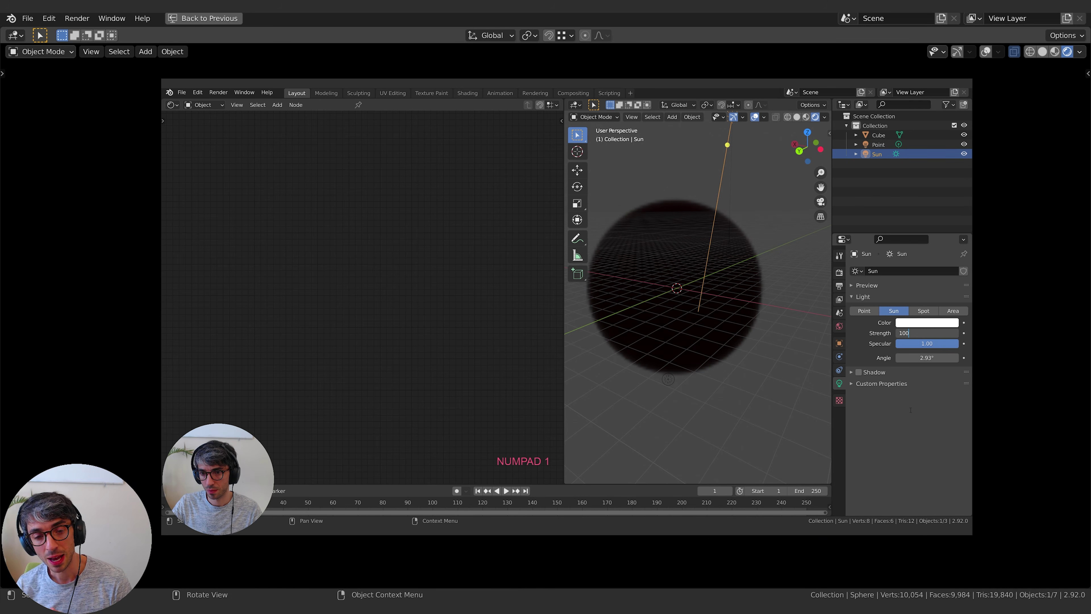
key("Return")
key("r")
left_click(743, 277)
left_click(688, 275)
left_click(437, 394)
left_click(754, 118)
scroll(730, 257, "up", 4)
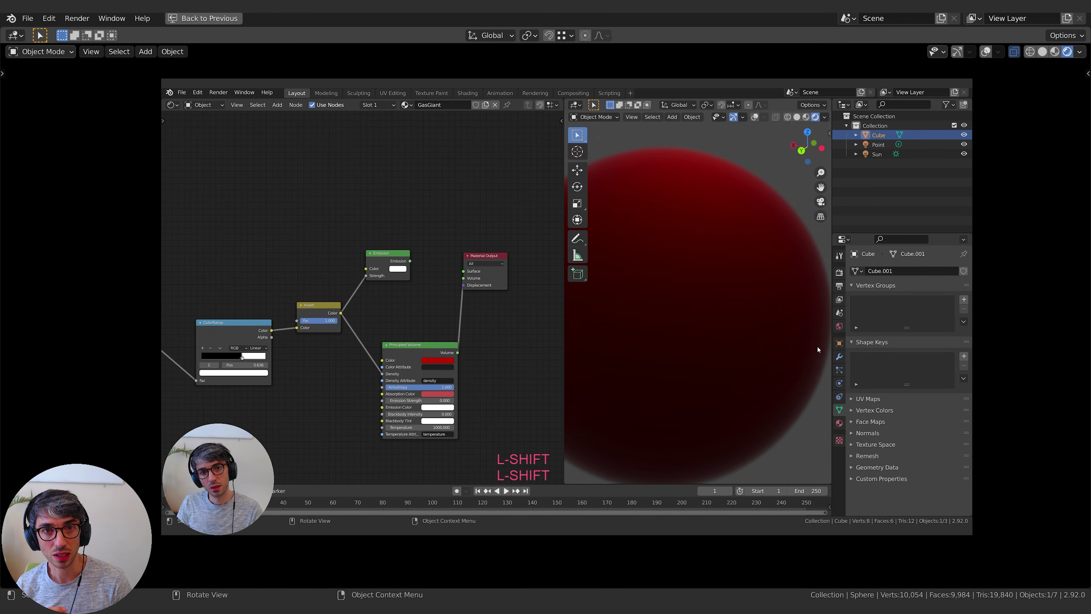
middle_click_drag(818, 348, 753, 297, "shift")
middle_click_drag(343, 405, 361, 397)
key("shift+a")
type("fr")
key("Return")
left_click(331, 393)
left_click_drag(340, 416, 420, 374)
scroll(644, 327, "down", 3)
scroll(365, 395, "down", 1)
key("x")
middle_click_drag(743, 369, 752, 361)
scroll(730, 335, "up", 2)
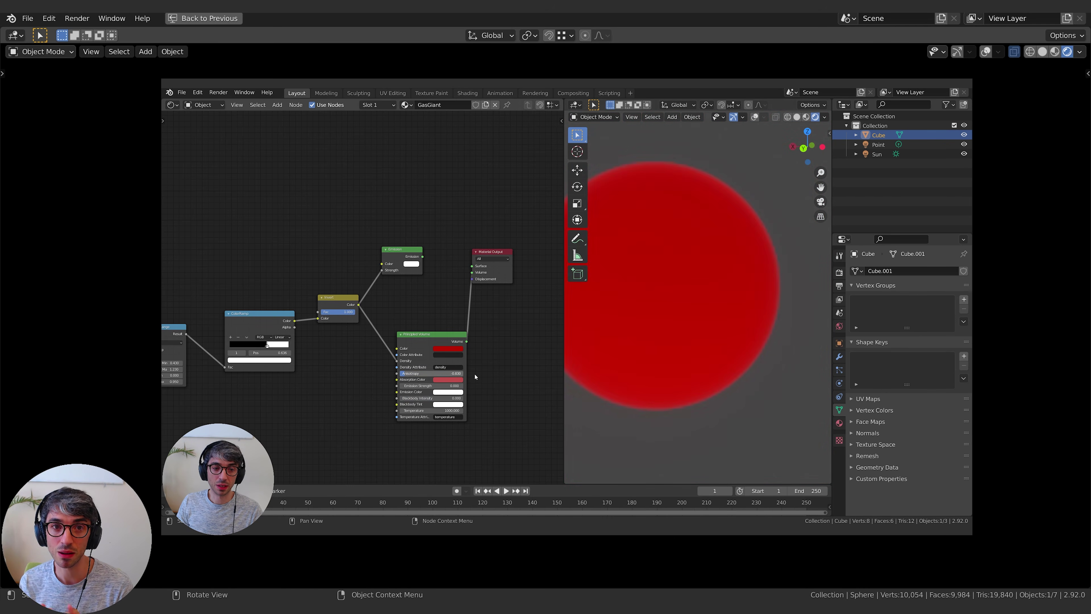
scroll(696, 318, "down", 2)
scroll(704, 317, "up", 5)
middle_click_drag(747, 301, 719, 322, "shift")
scroll(718, 321, "down", 3)
scroll(386, 361, "up", 3)
left_click_drag(426, 367, 432, 367)
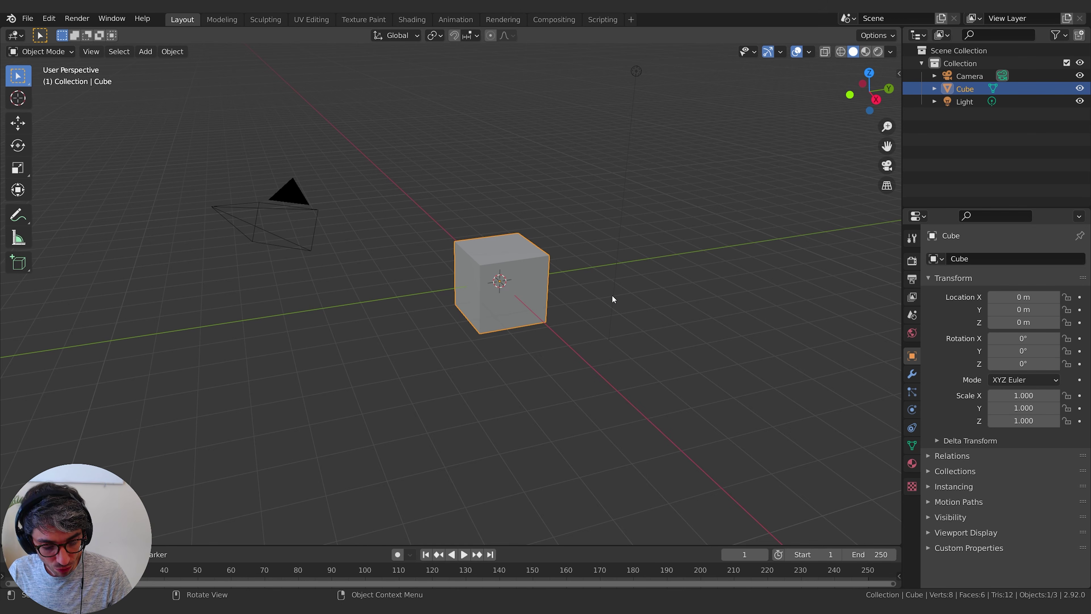
Delete all default objects from the scene, including the camera, cube and light
middle_click_drag(612, 294, 619, 326, "shift")
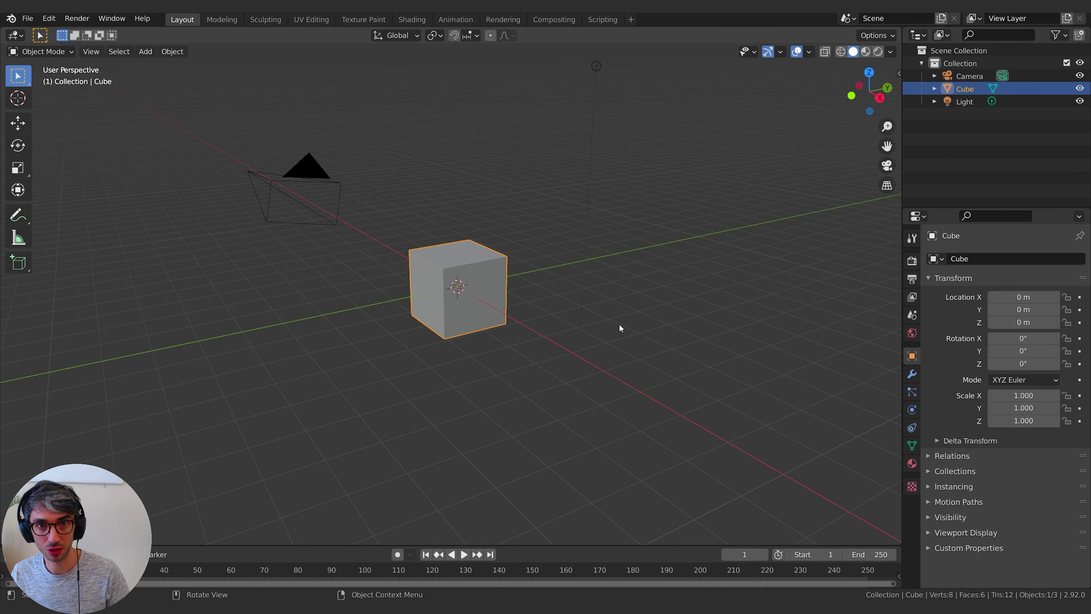
scroll(604, 278, "down", 3)
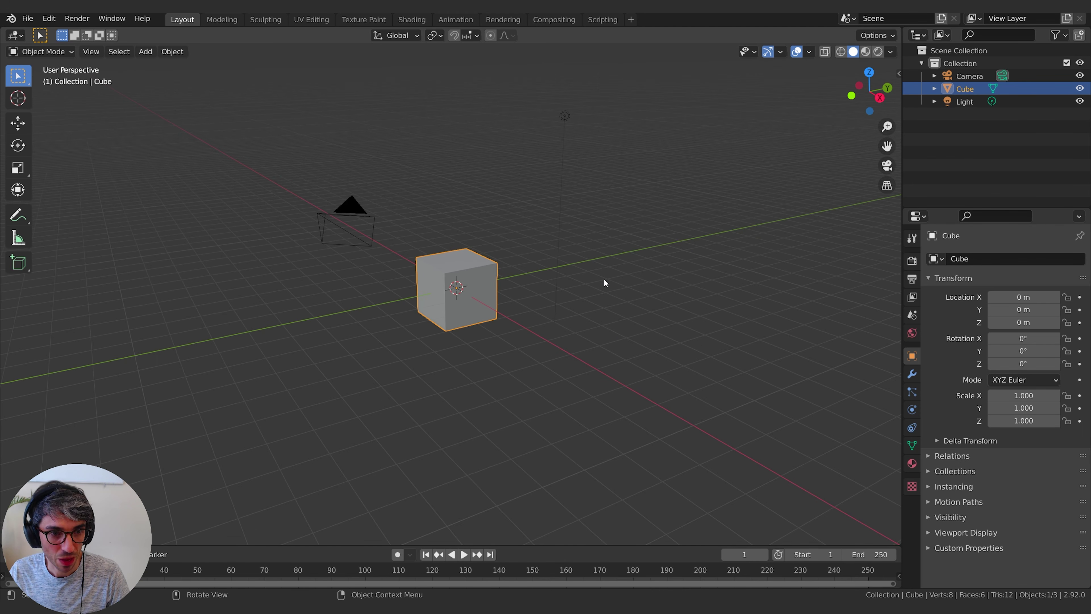
middle_click_drag(610, 279, 637, 294, "shift")
scroll(617, 288, "up", 3)
key("a")
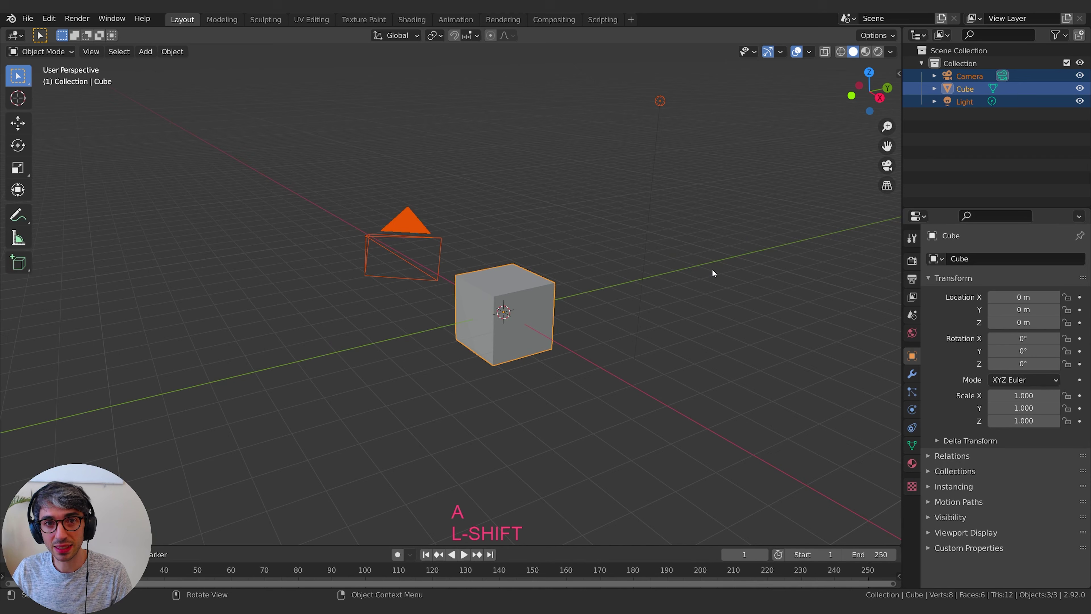
key("x")
left_click(663, 269)
Add a UV sphere at the origin and scale it up uniformly to about 6.5
middle_click_drag(672, 316, 590, 327)
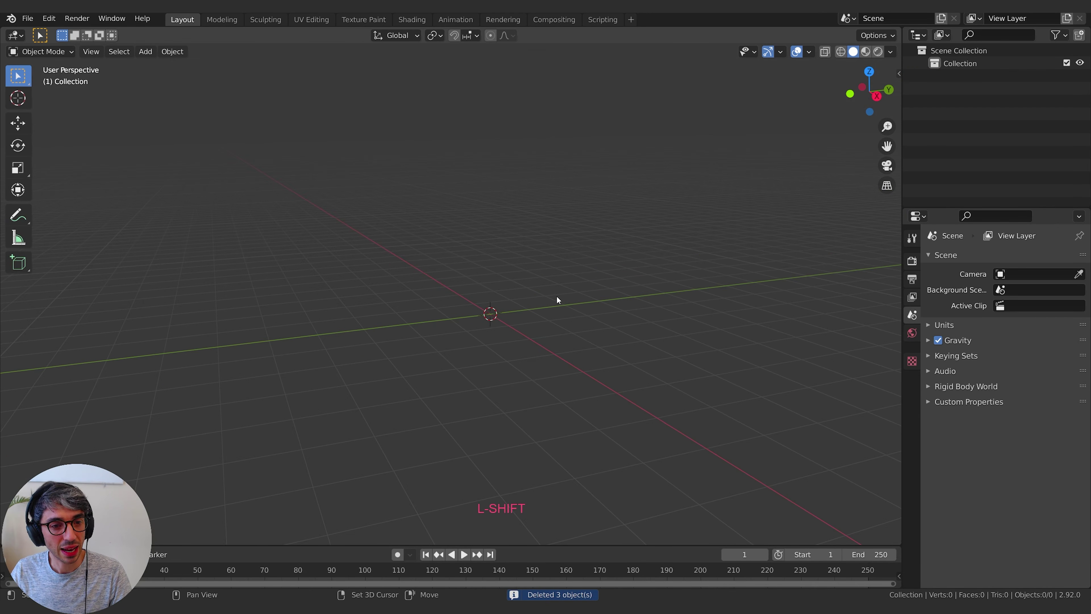
key("shift+a")
mouse_move(554, 298)
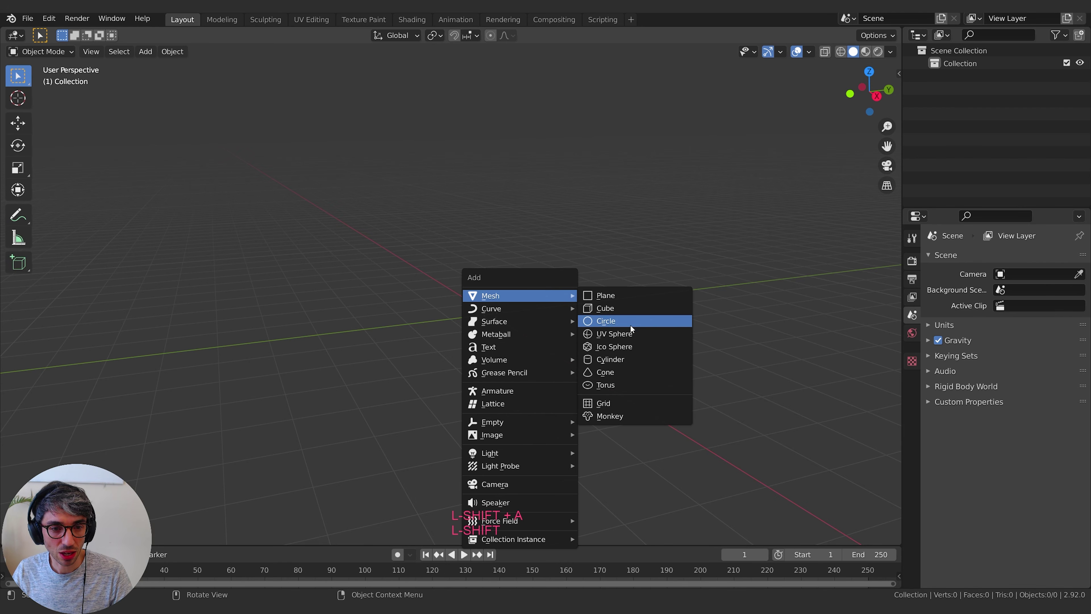
left_click(619, 334)
key("s")
left_click(523, 308)
scroll(574, 329, "down", 2)
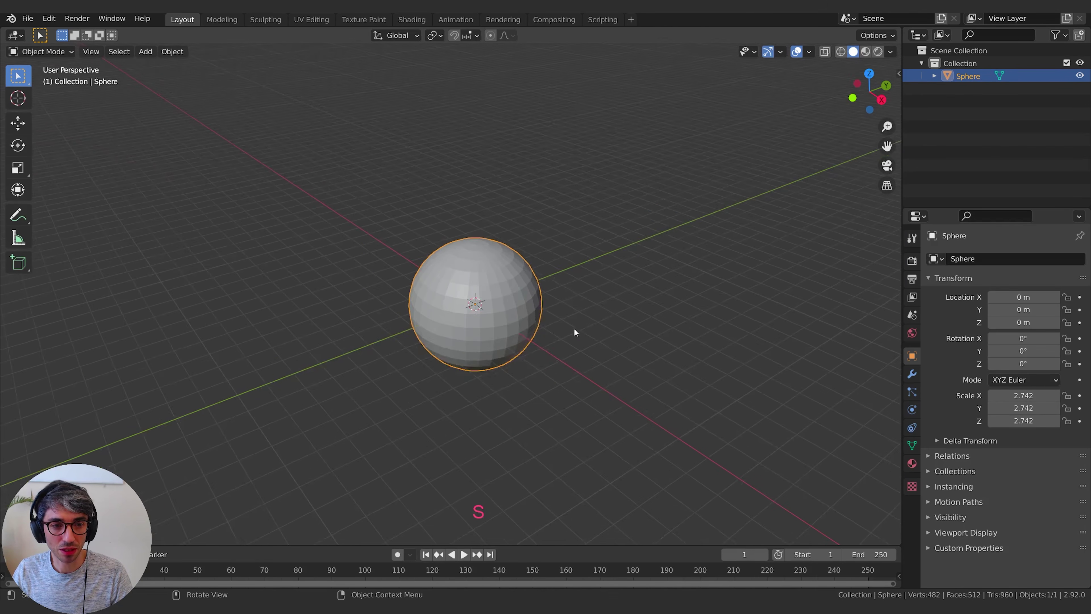
key("s")
left_click(607, 322)
middle_click_drag(607, 323, 545, 285, "shift")
key("s")
left_click(568, 290)
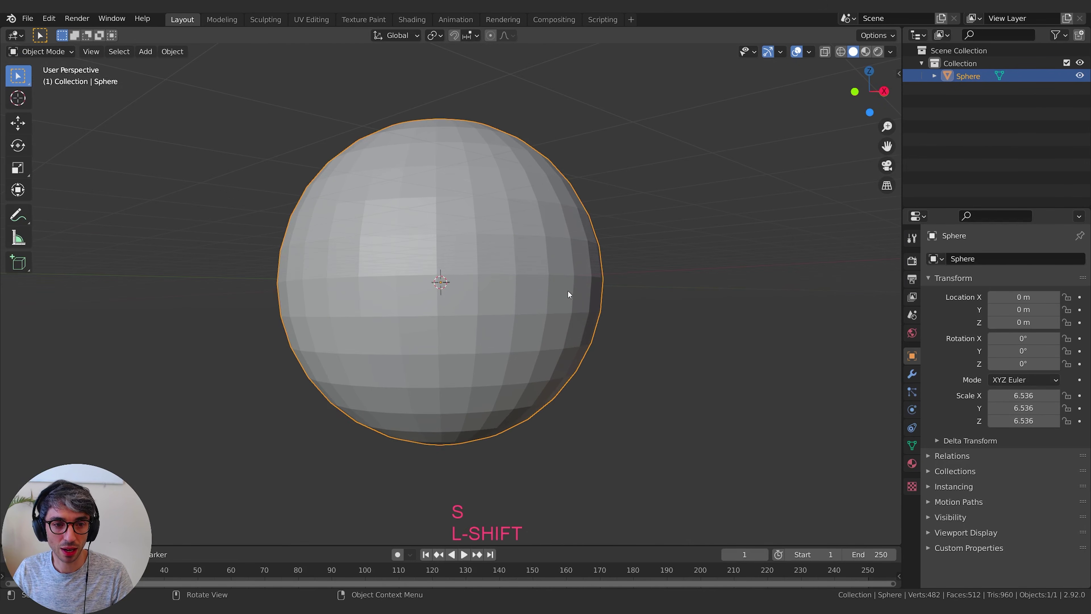
Apply smooth shading to the sphere
middle_click_drag(606, 384, 668, 410)
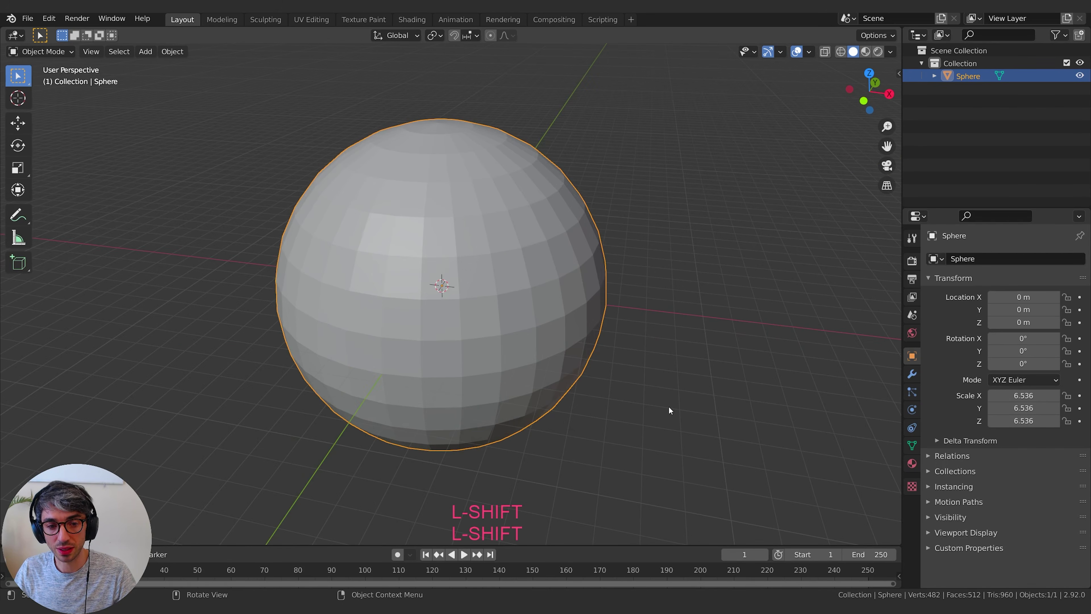
middle_click_drag(318, 242, 444, 303)
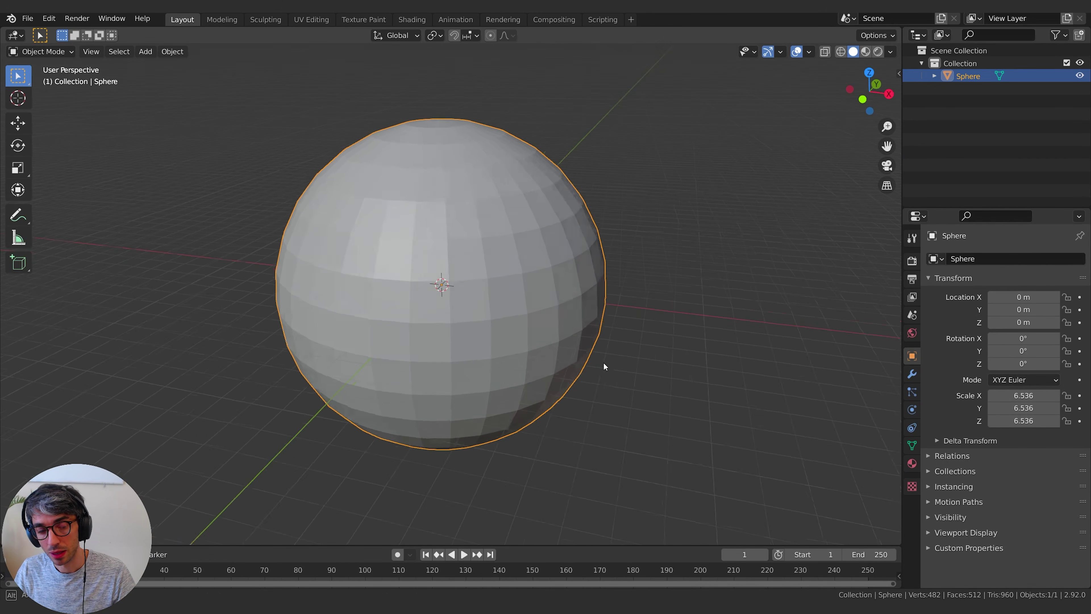
right_click(454, 339)
left_click(453, 339)
middle_click_drag(459, 339, 553, 352)
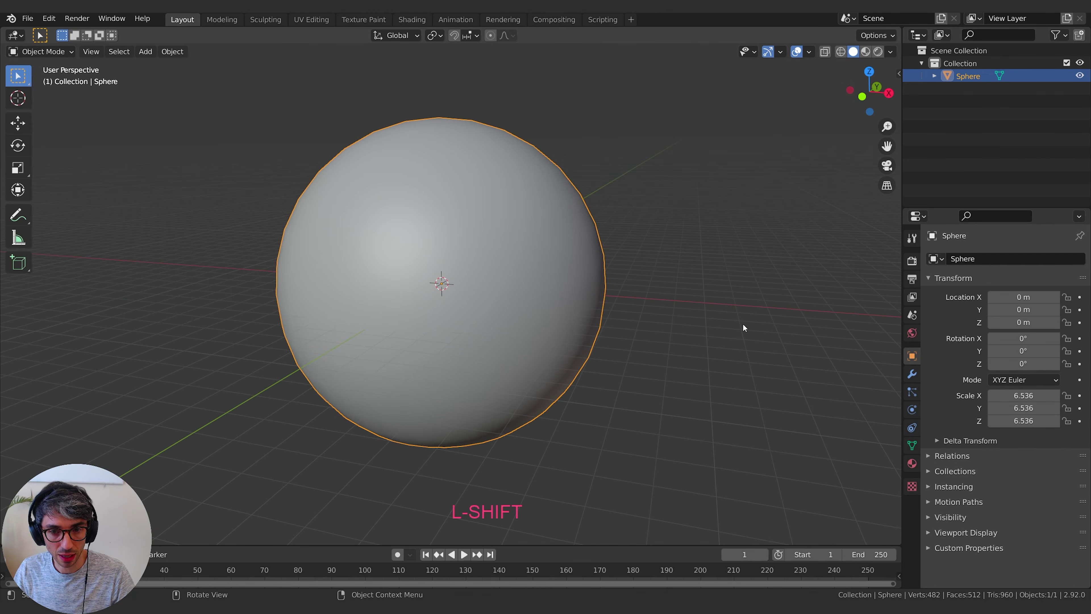
Add a Subdivision Surface modifier to the sphere and set its viewport level to 2
left_click(917, 374)
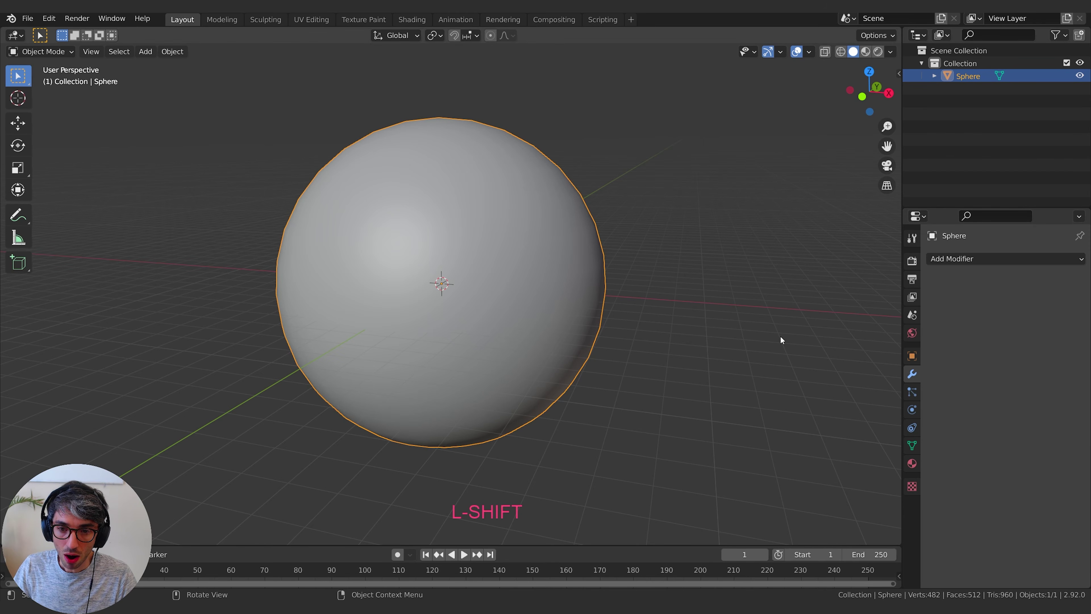
left_click(961, 256)
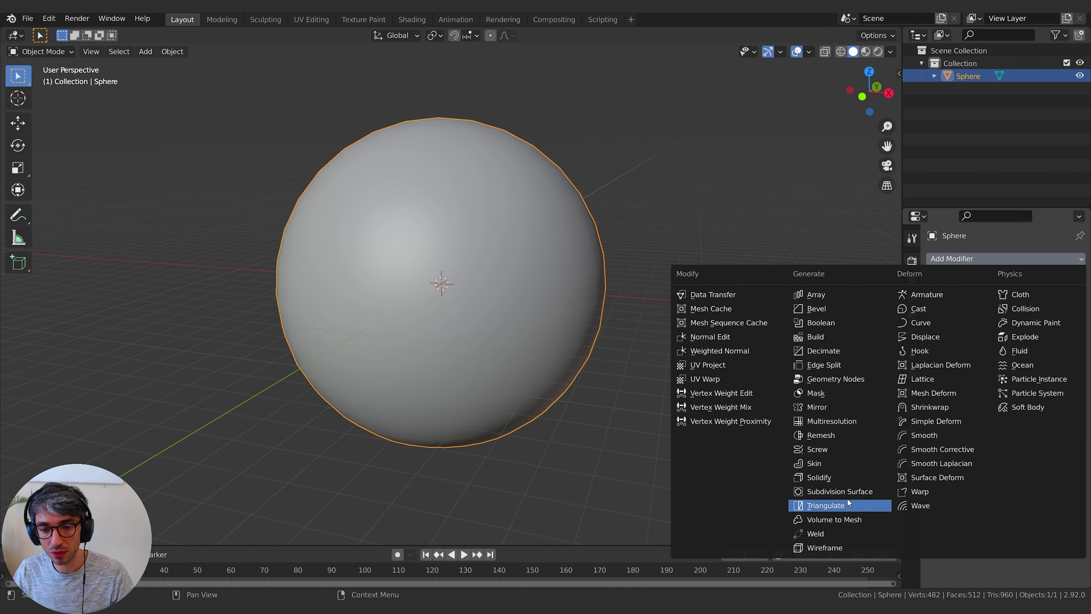
left_click(840, 492)
scroll(622, 375, "up", 4)
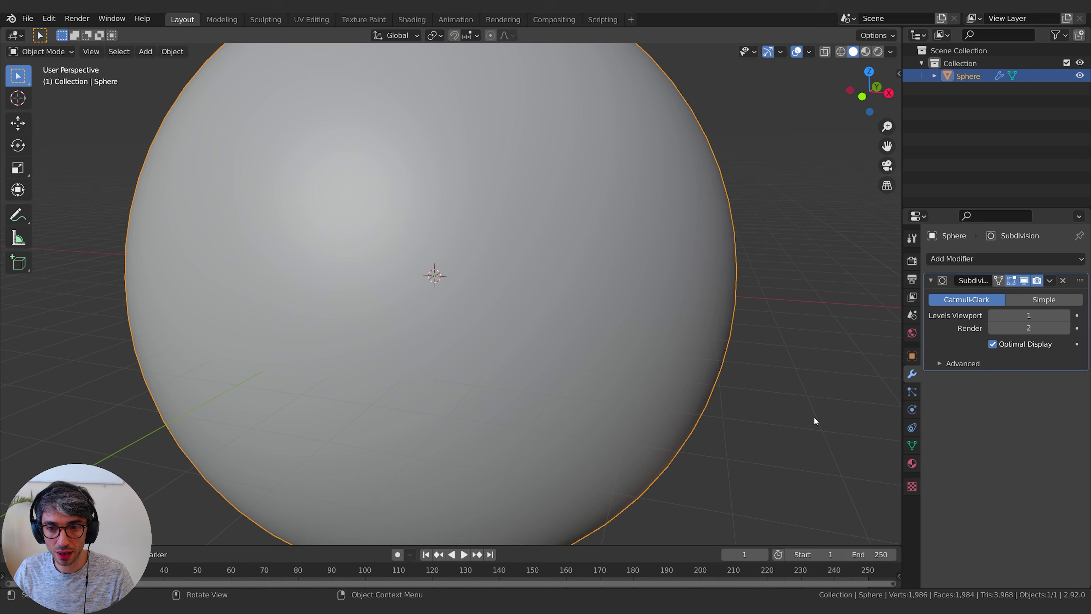
left_click(1066, 315)
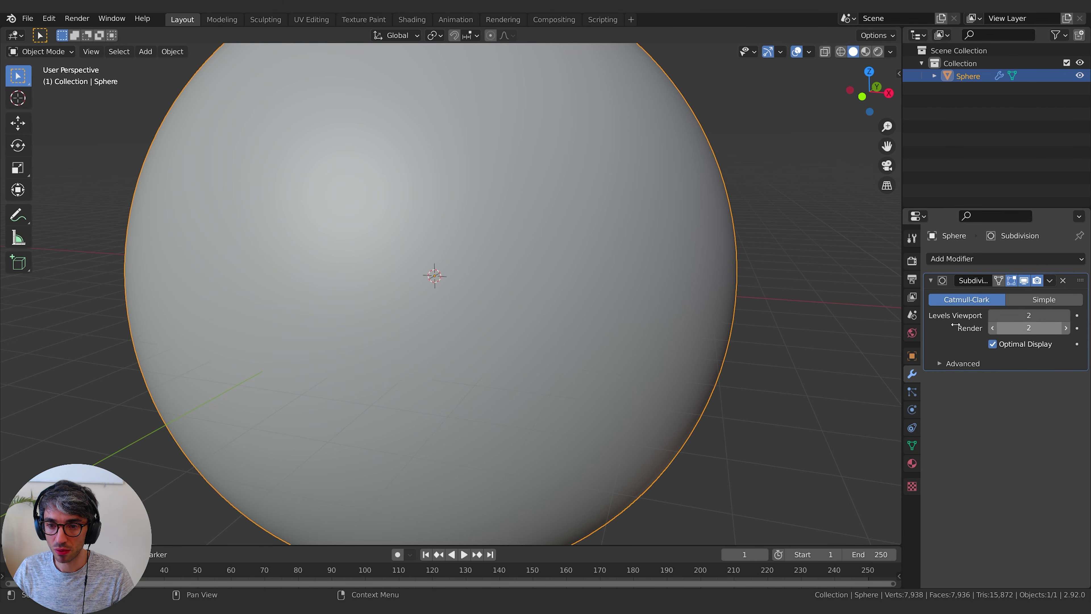
scroll(526, 92, "down", 2)
left_click(683, 341)
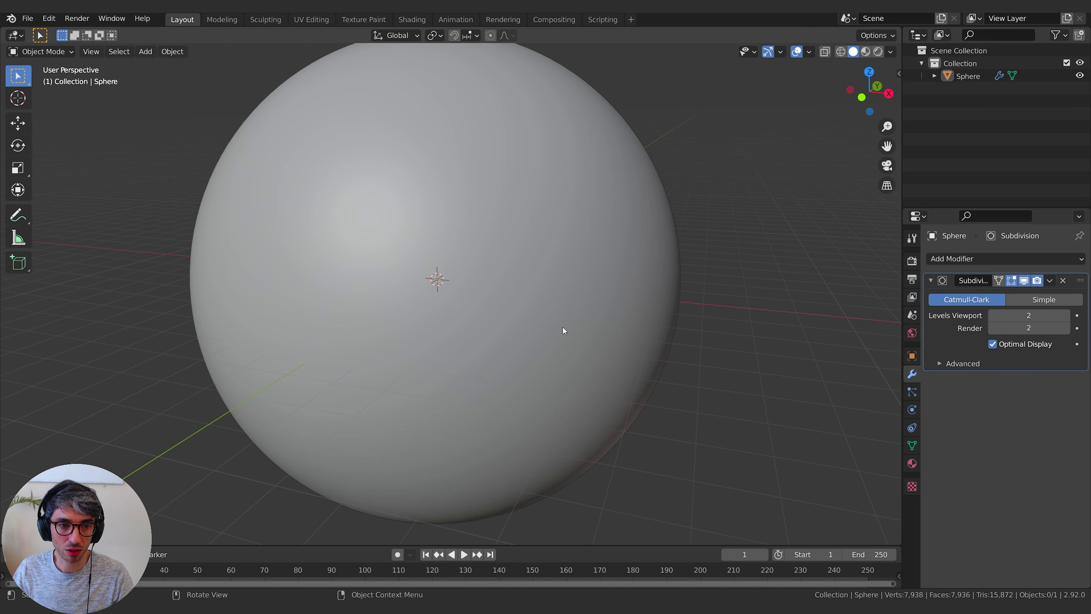
Create a new material on the sphere and name it GasGiant
scroll(650, 328, "down", 1)
middle_click_drag(657, 317, 707, 309)
scroll(651, 325, "down", 1)
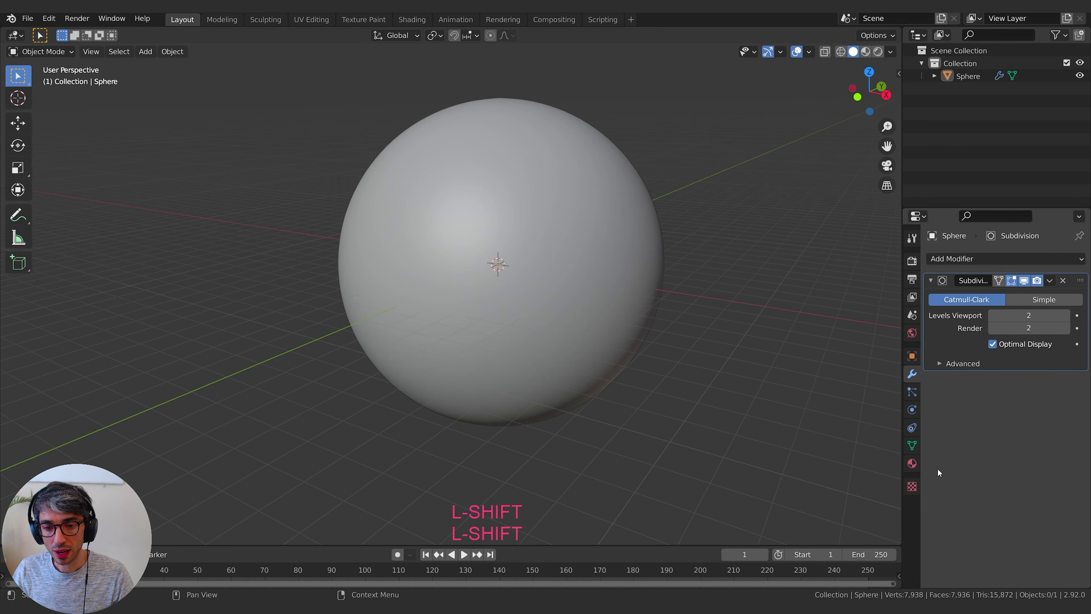
left_click(912, 464)
left_click(539, 225)
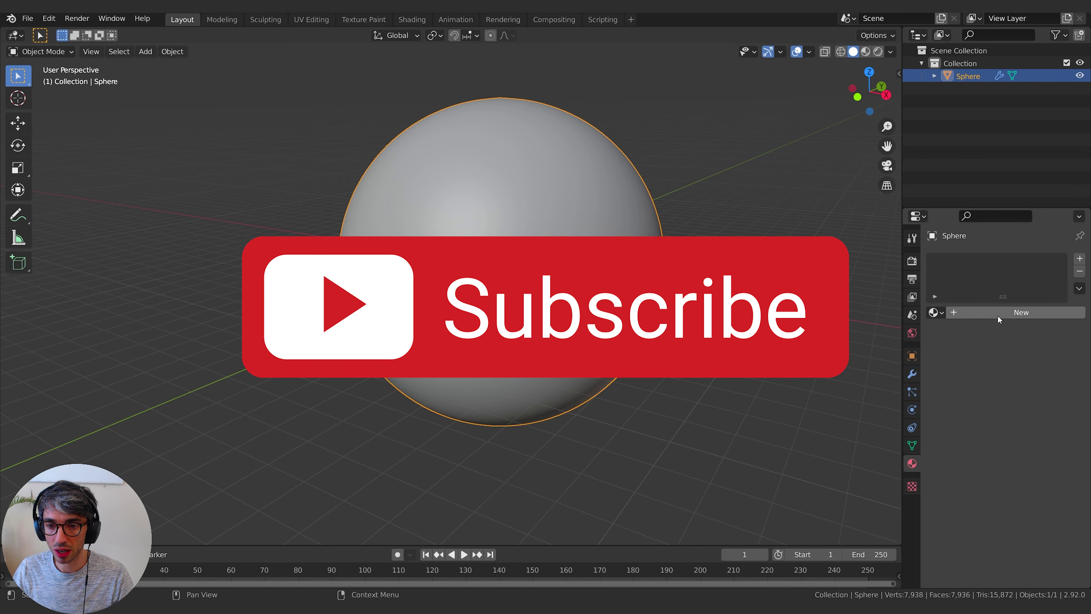
left_click(997, 313)
double_click(971, 311)
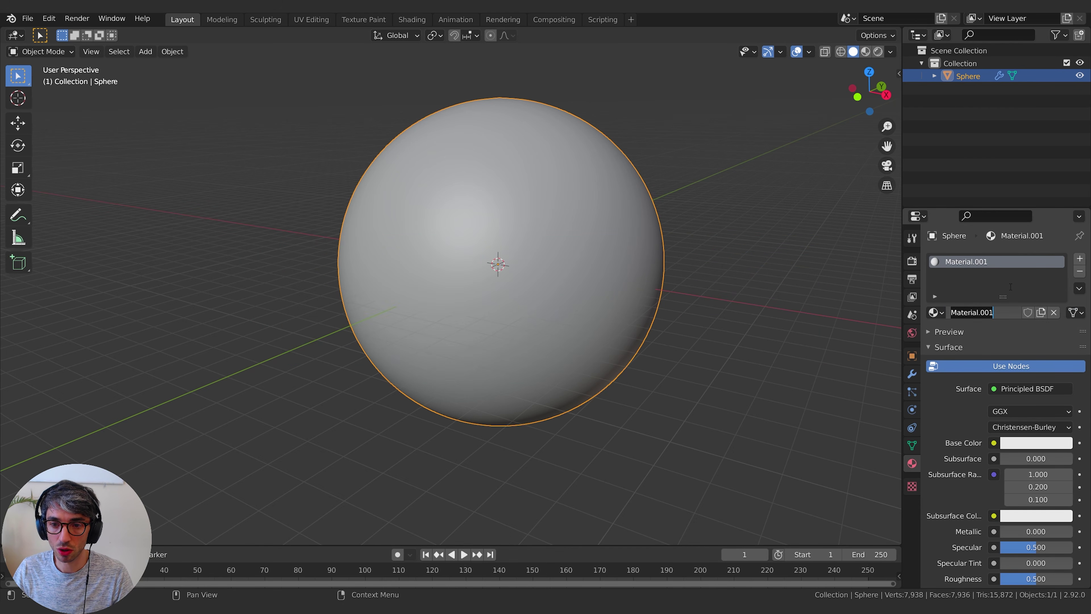
type("GasGiant")
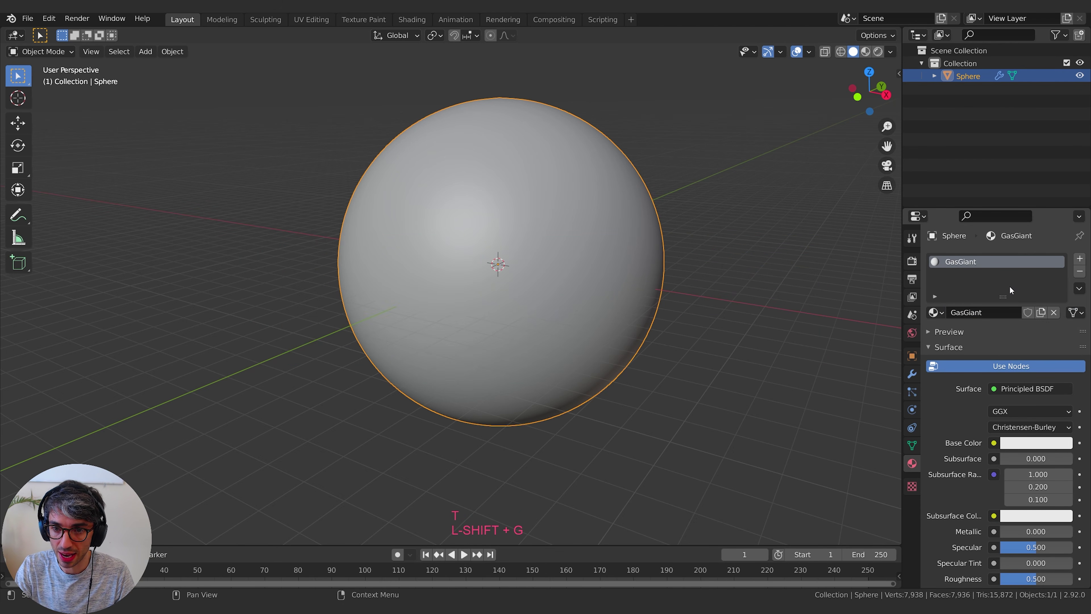
key("Return")
middle_click_drag(724, 298, 735, 312, "shift")
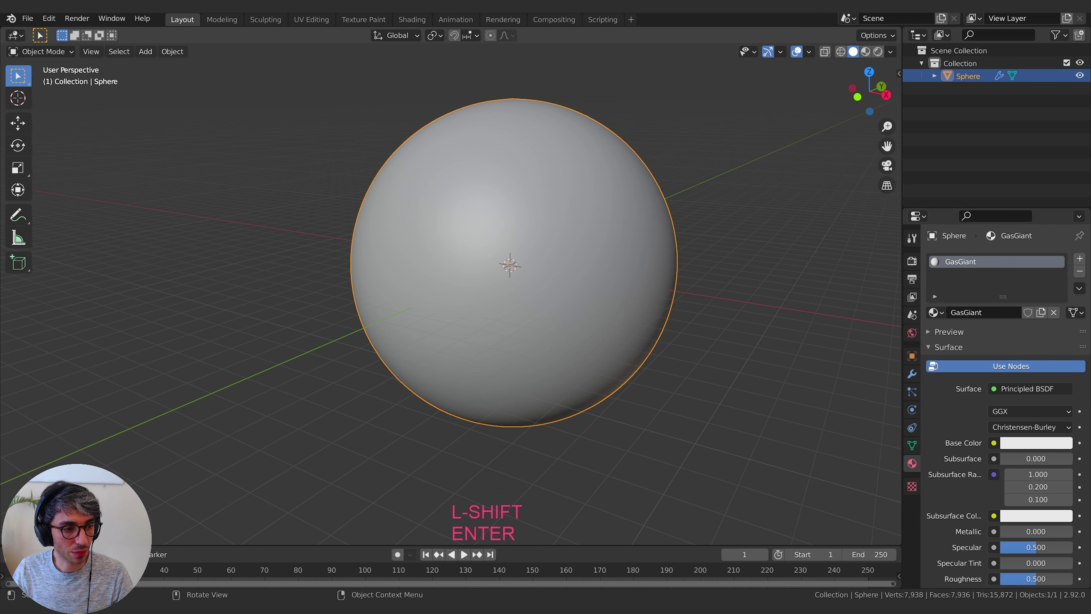
left_click_drag(3, 29, 416, 498)
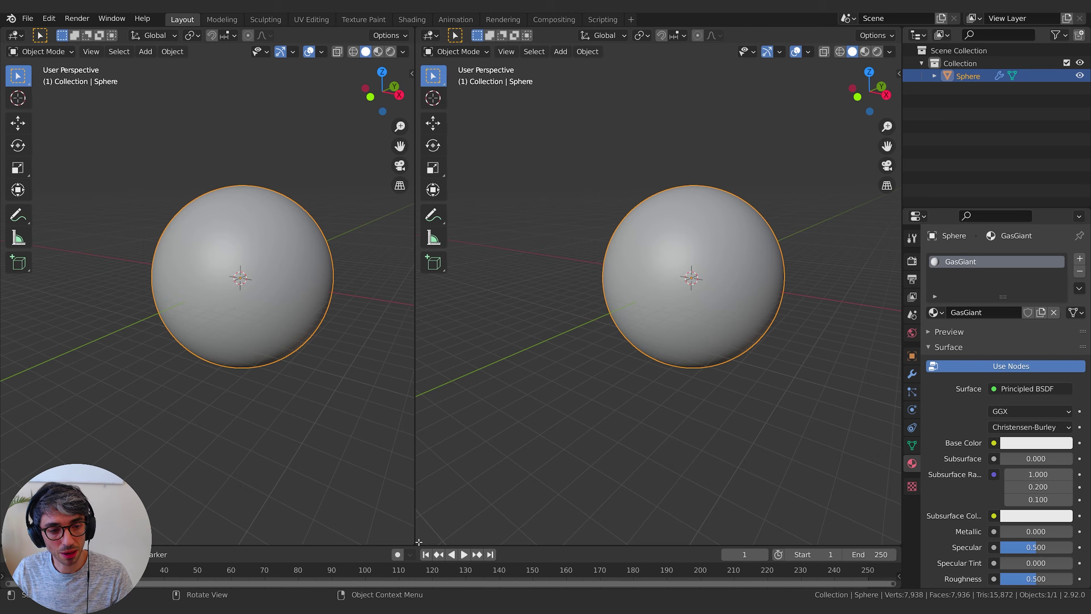
left_click_drag(417, 543, 347, 480)
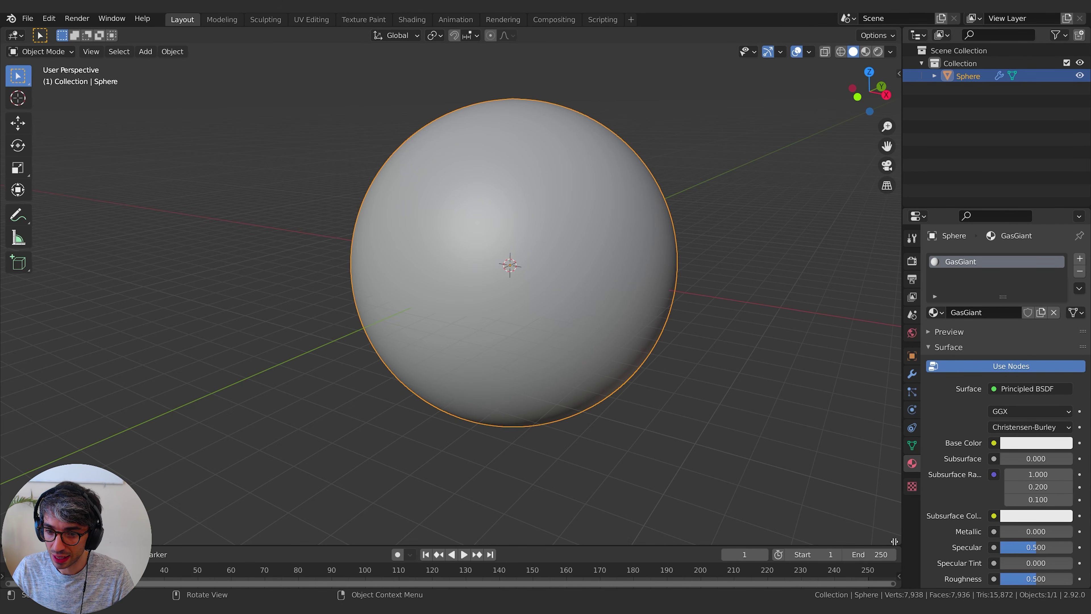
left_click_drag(898, 541, 637, 522)
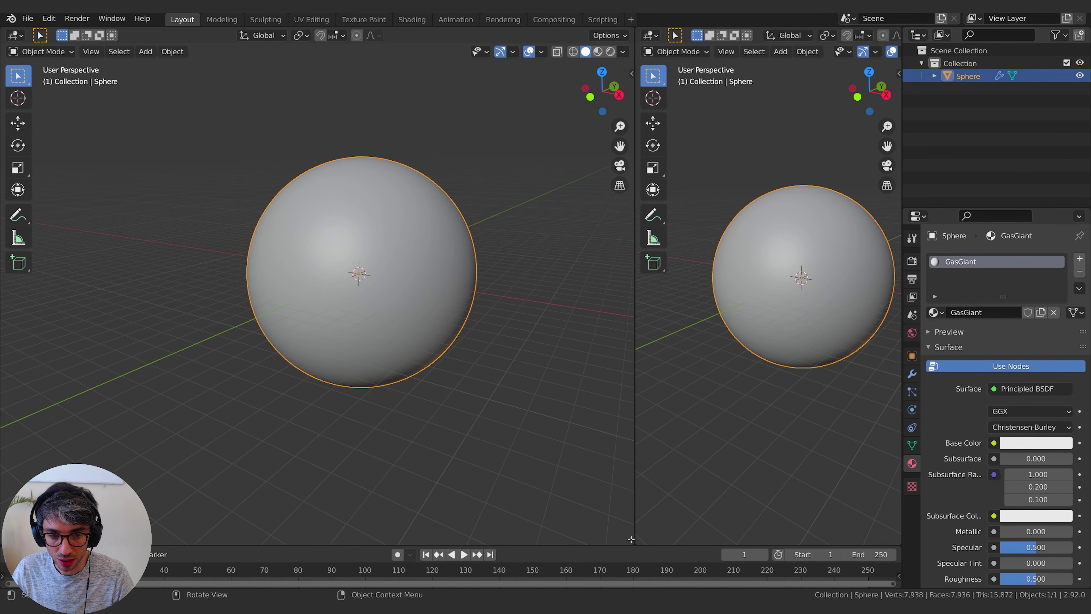
left_click_drag(631, 539, 662, 536)
left_click_drag(897, 542, 897, 386)
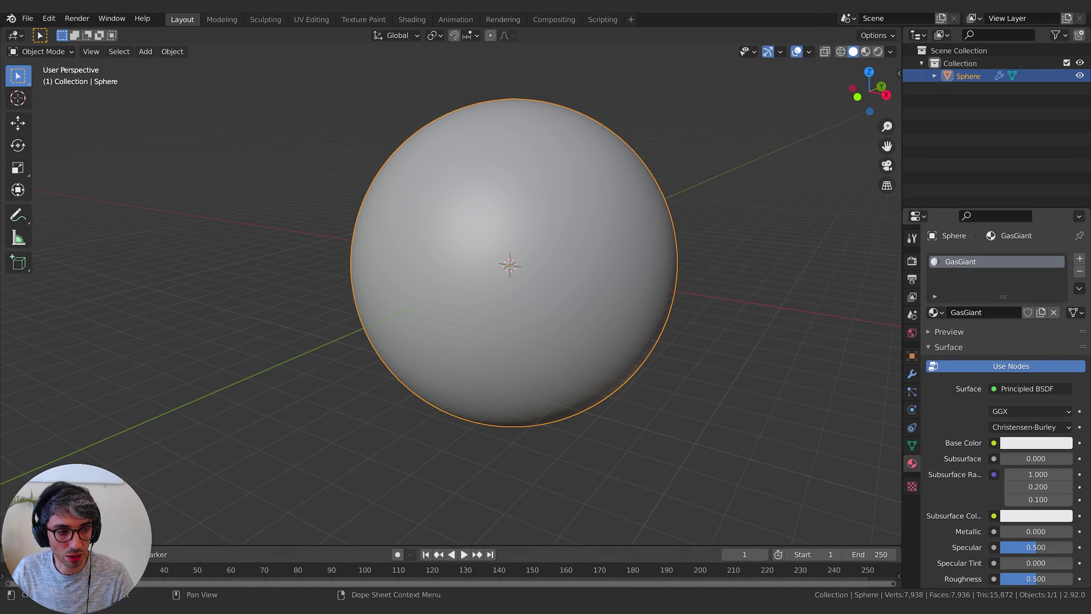
Split the 3D viewport into two side-by-side areas and turn the new one into a Shader Editor showing the GasGiant nodes
left_click_drag(3, 543, 465, 481)
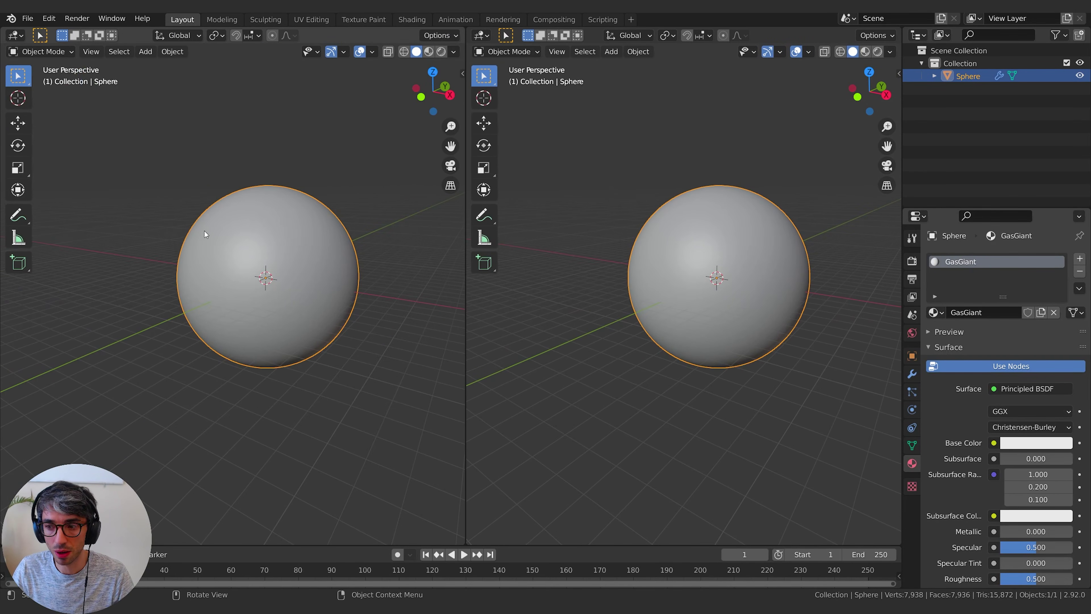
left_click(15, 35)
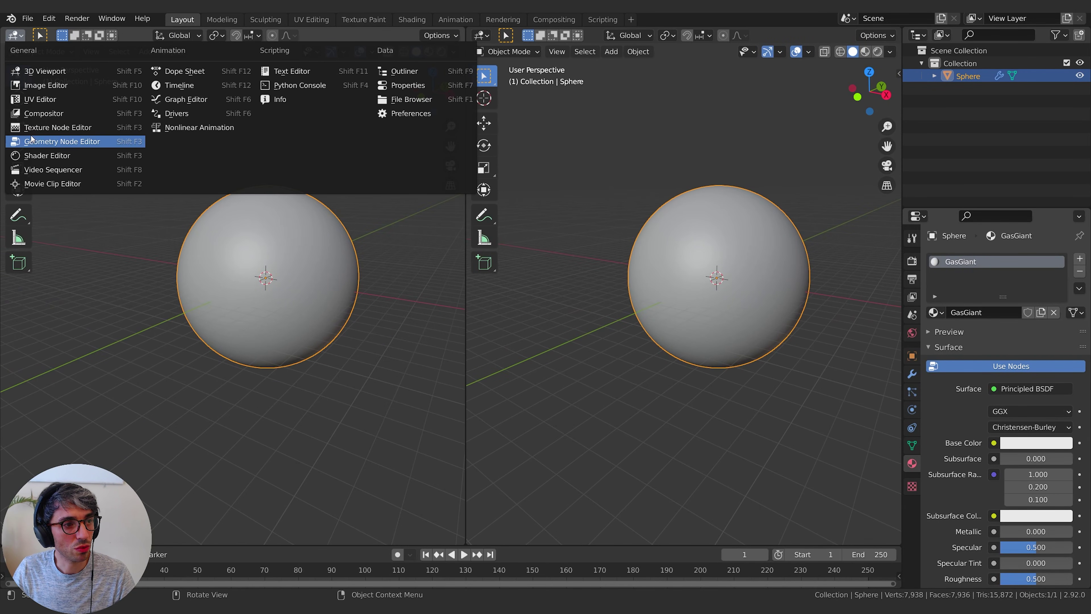
left_click(47, 156)
left_click_drag(320, 224, 342, 223)
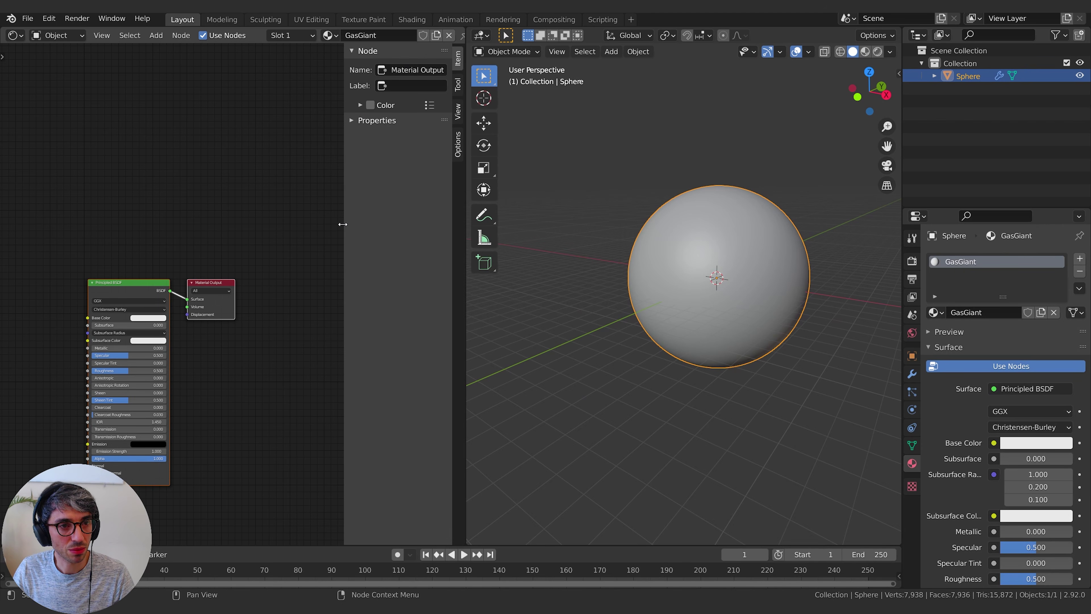
middle_click_drag(228, 283, 282, 224)
scroll(257, 276, "up", 8)
scroll(276, 262, "down", 3)
middle_click_drag(277, 268, 251, 253)
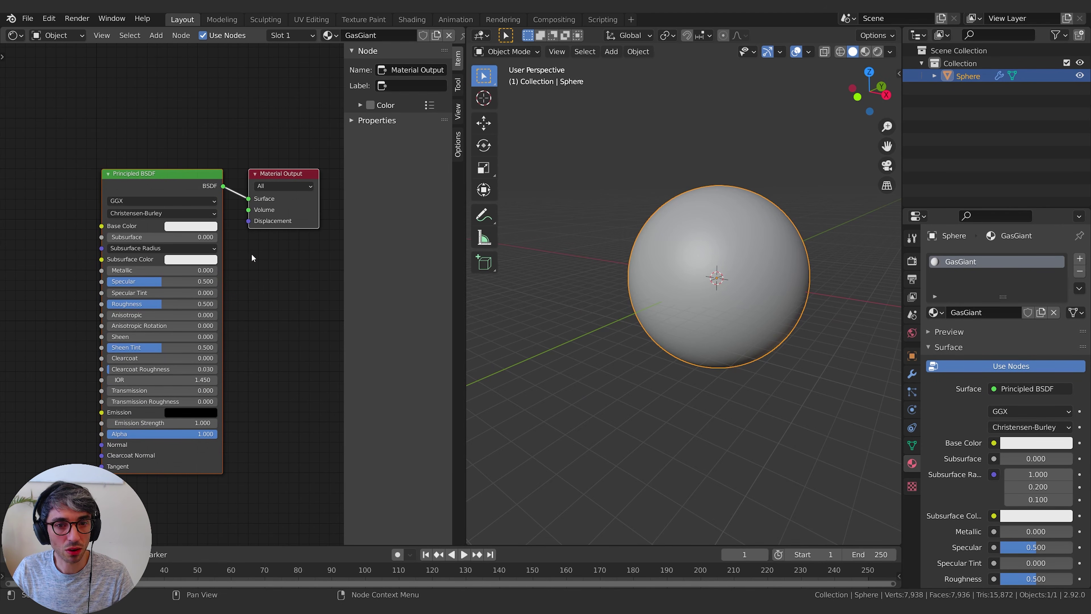
Enable Screen Space Reflections in the Eevee render settings and expand its options
middle_click_drag(852, 303, 797, 289, "shift")
scroll(801, 290, "up", 1)
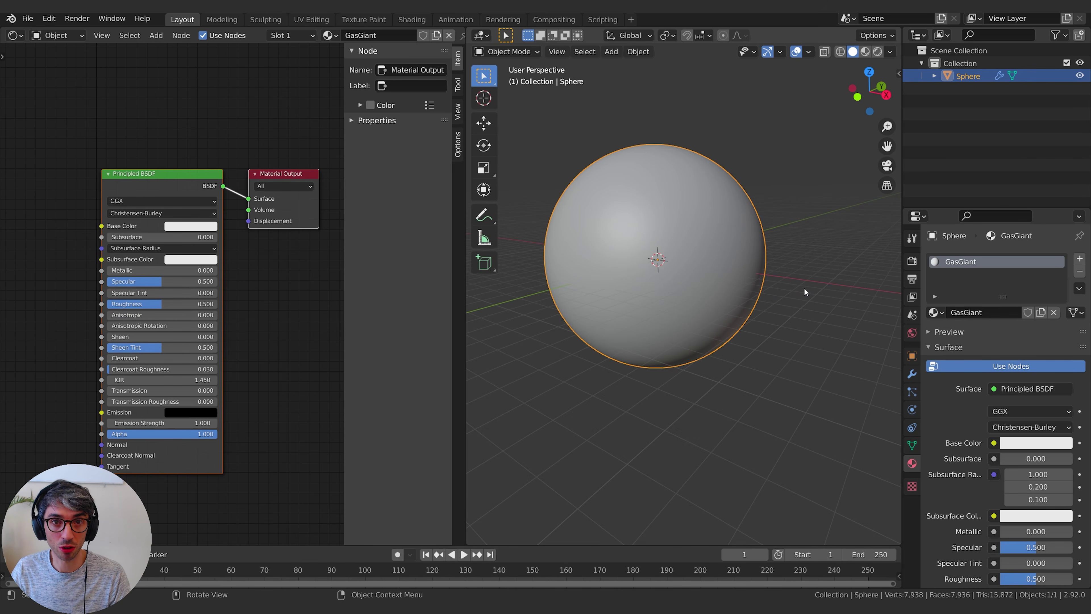
left_click(912, 260)
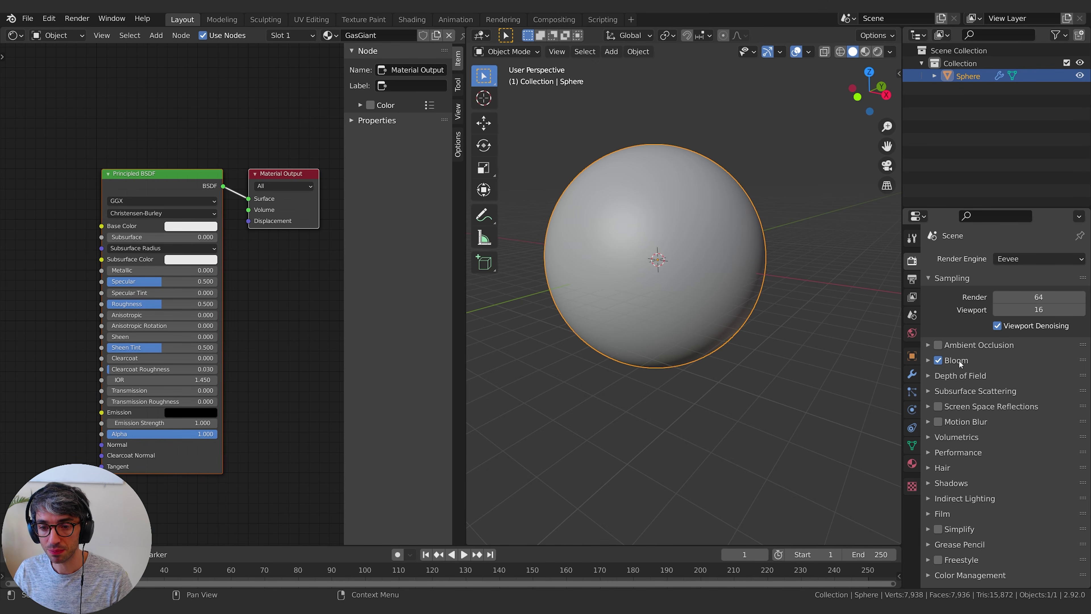
left_click(964, 409)
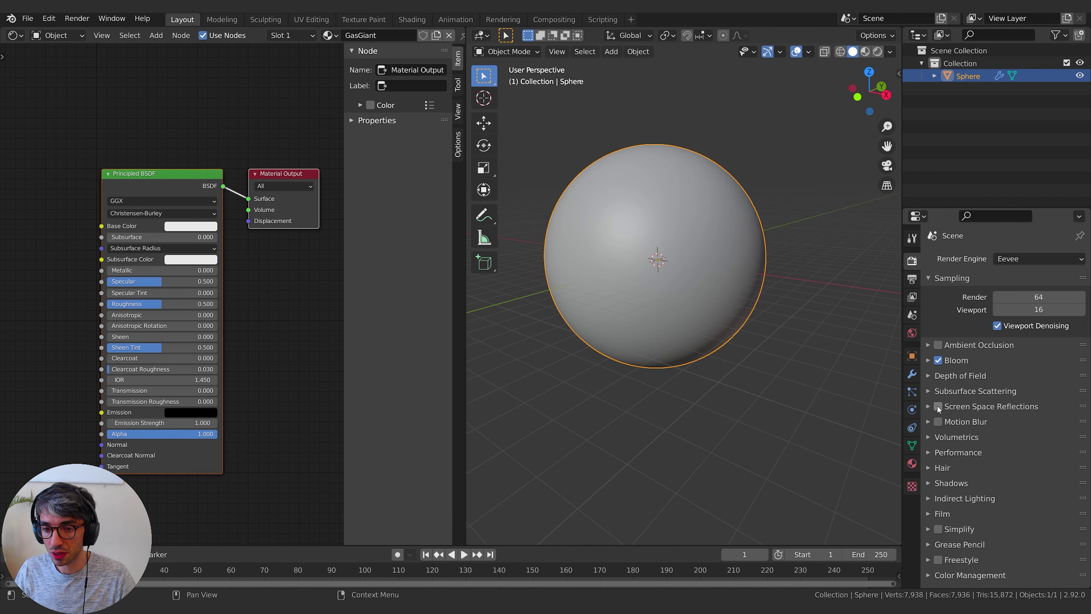
left_click(987, 408)
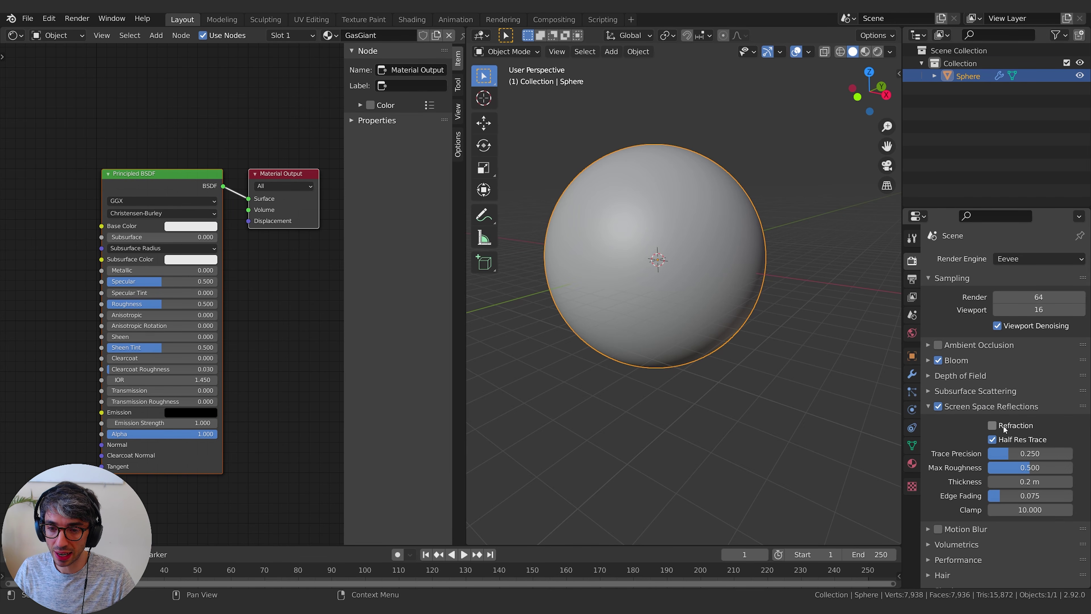
Enable Refraction for Screen Space Reflections and switch the 3D viewport to Rendered shading
left_click(994, 424)
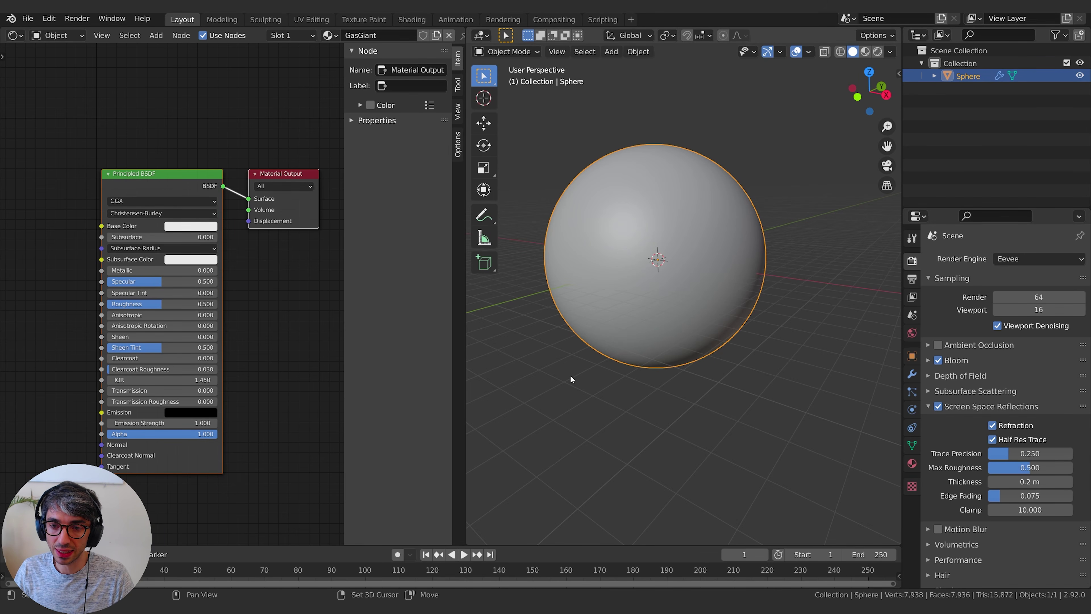
middle_click_drag(570, 375, 608, 369, "shift")
left_click(877, 52)
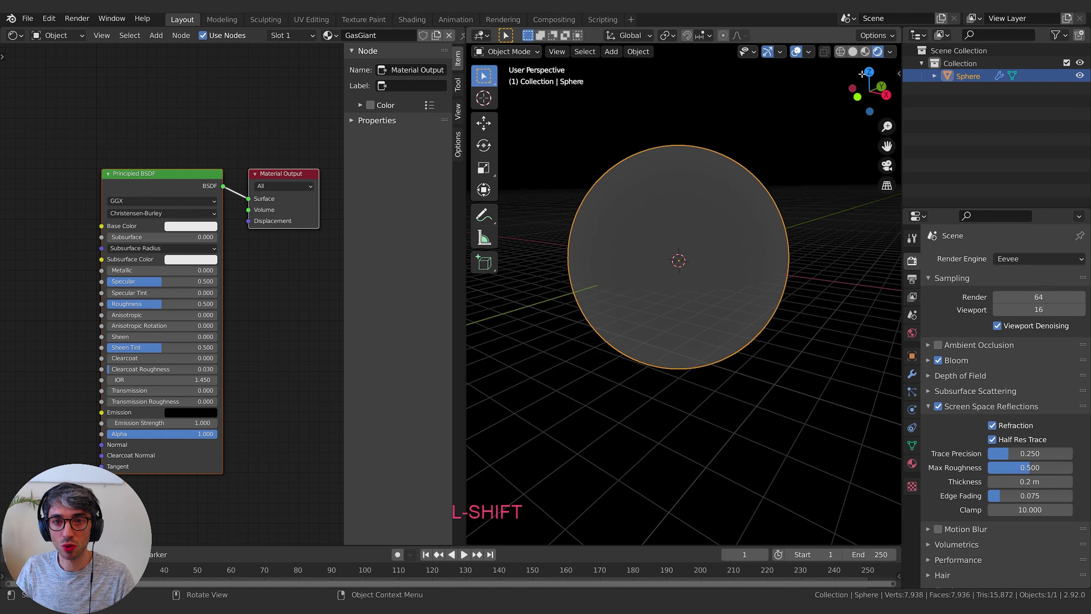
middle_click_drag(778, 217, 790, 251, "shift")
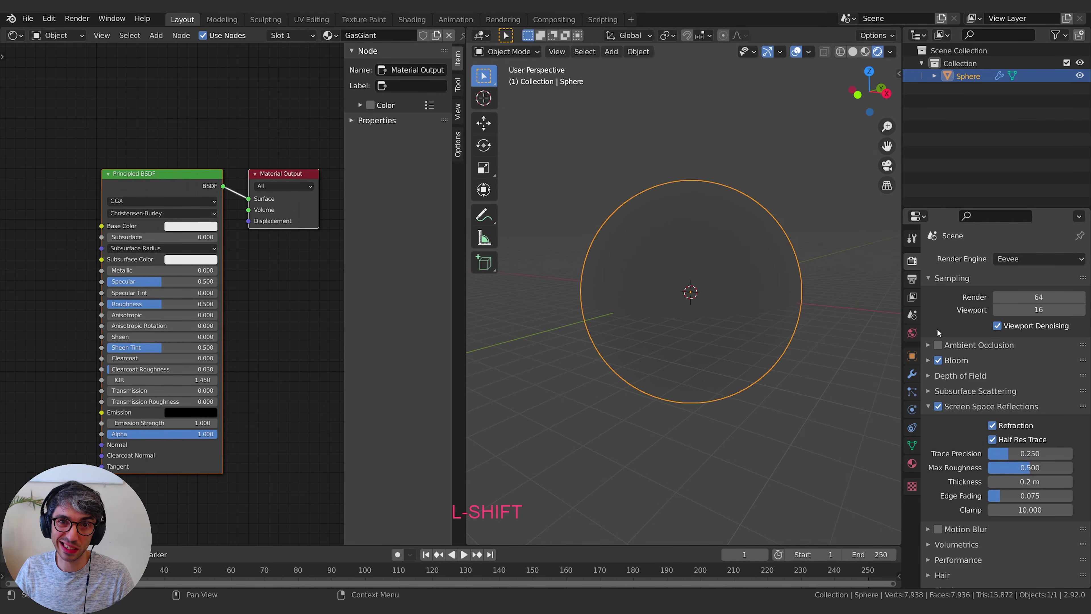
Set the World background colour to black
left_click(913, 335)
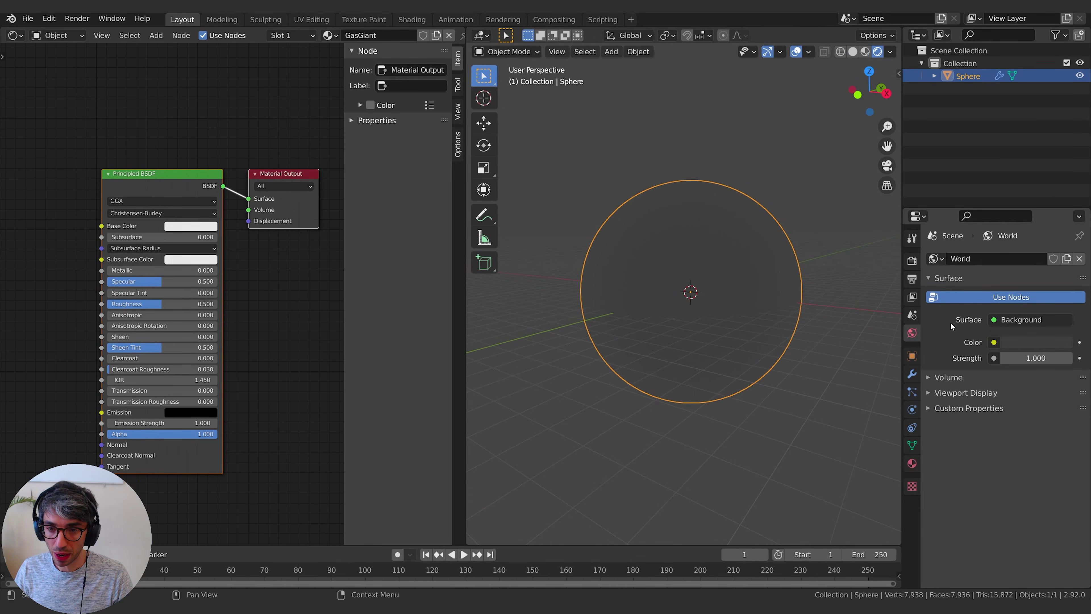
left_click(1025, 341)
left_click_drag(1053, 243, 1058, 253)
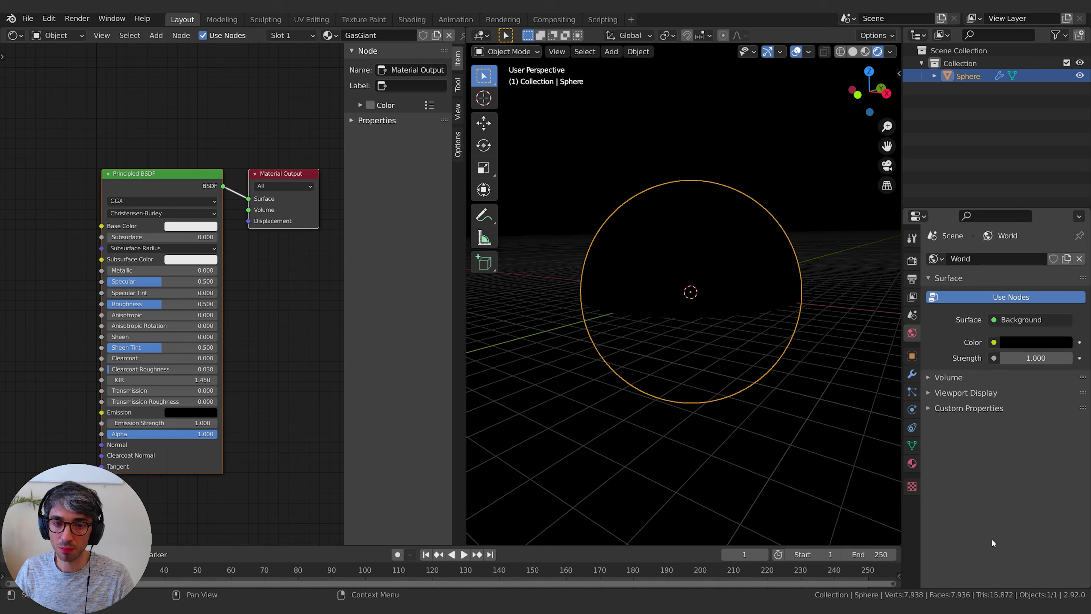
Hide the overlays, gizmos and toolbar in the 3D viewport, keeping Select Box as the active tool
left_click(796, 51)
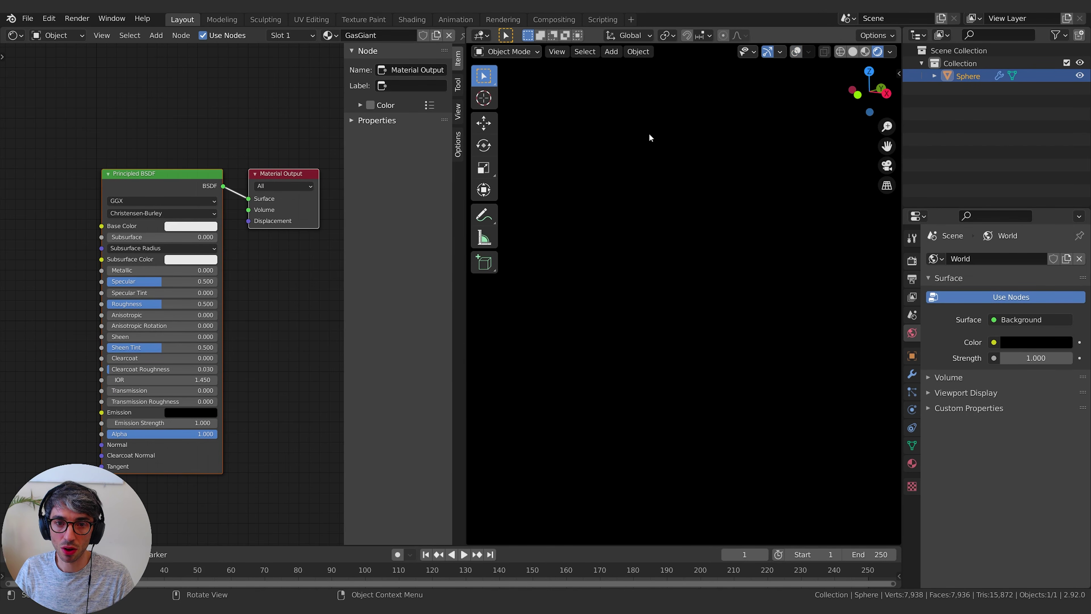
left_click(767, 52)
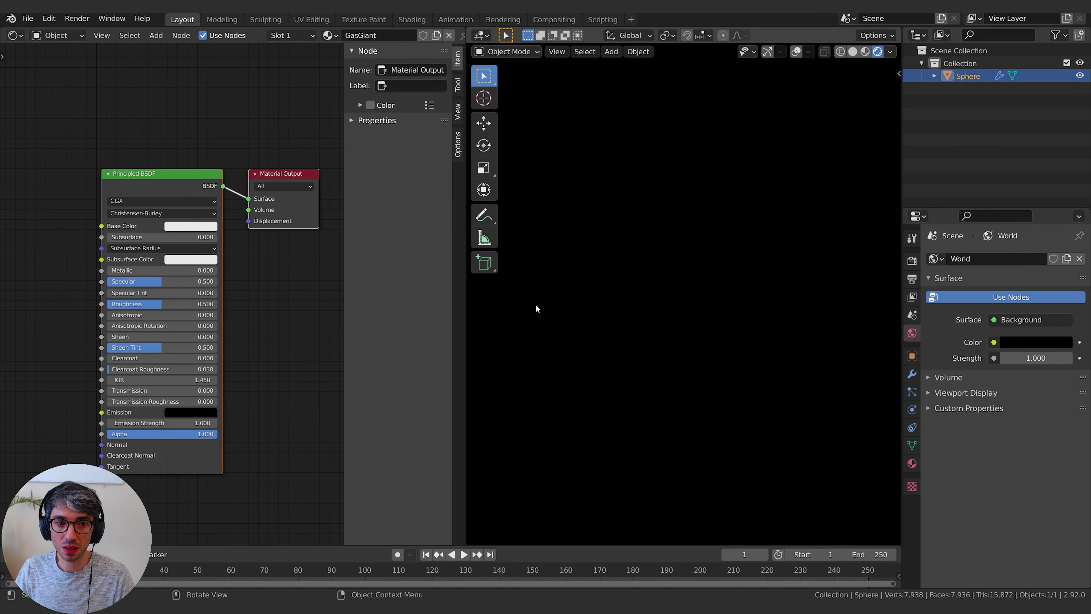
left_click(484, 124)
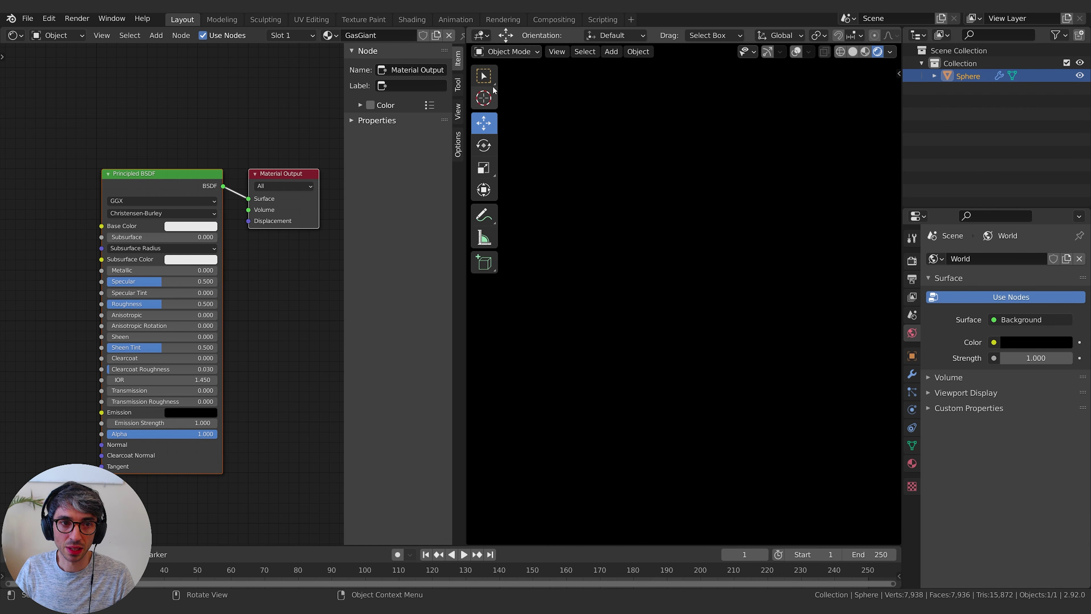
key("w")
key("t")
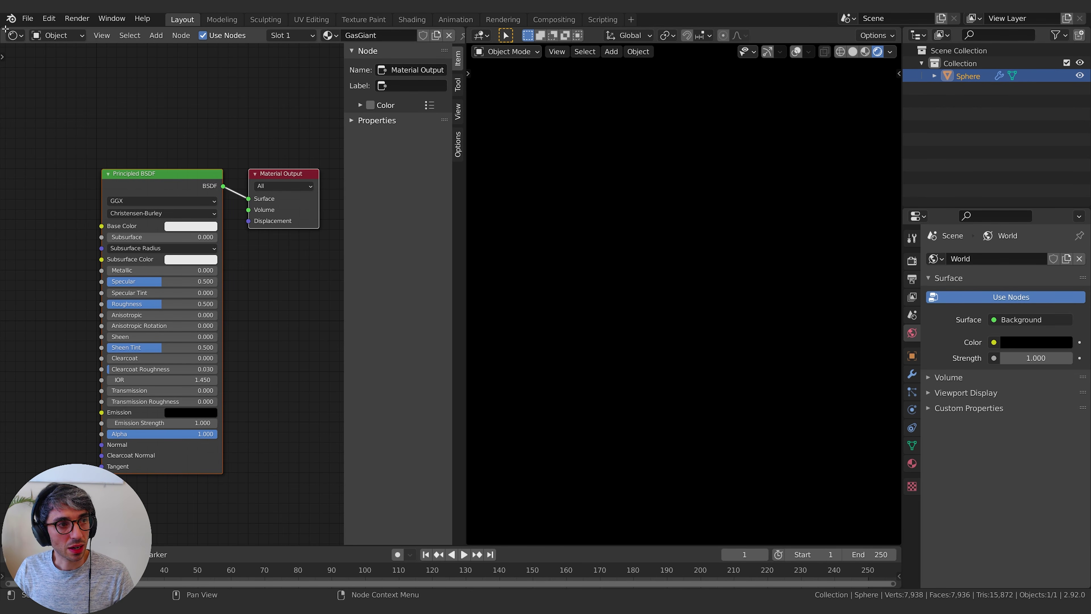
Switch the Shader Editor to the World nodes and add a Noise Texture node below and left of the Background node
left_click(56, 35)
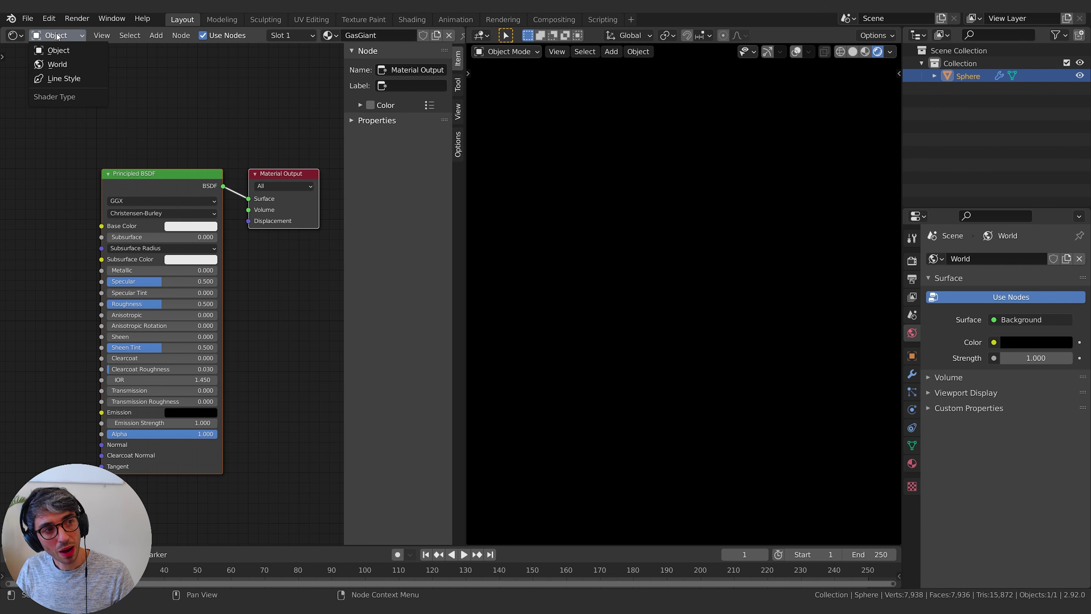
left_click(47, 65)
scroll(171, 272, "left", 3, "ctrl")
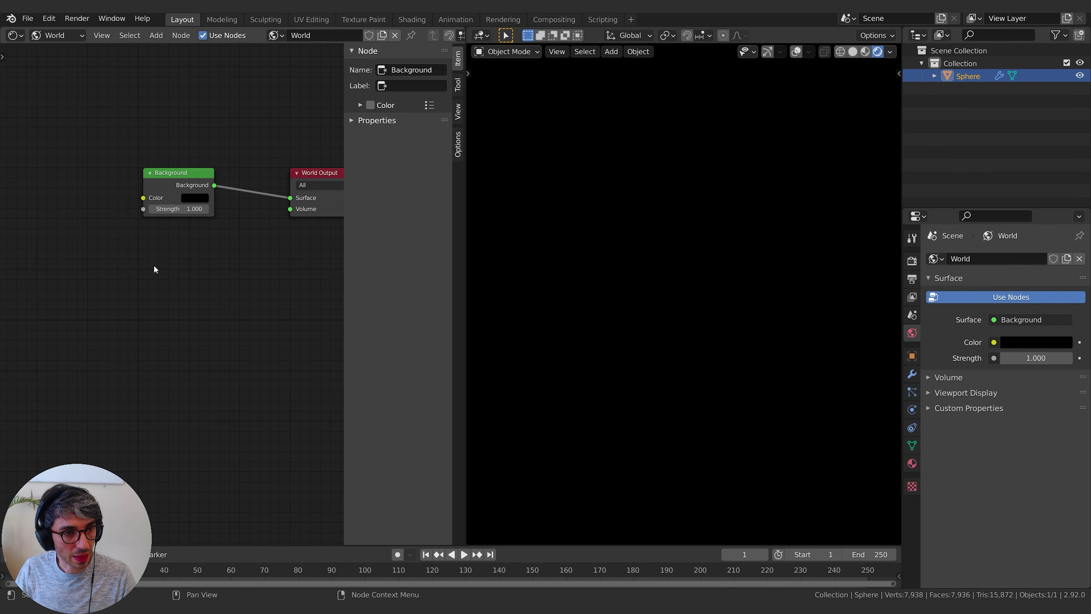
key("shift+a")
left_click(149, 267)
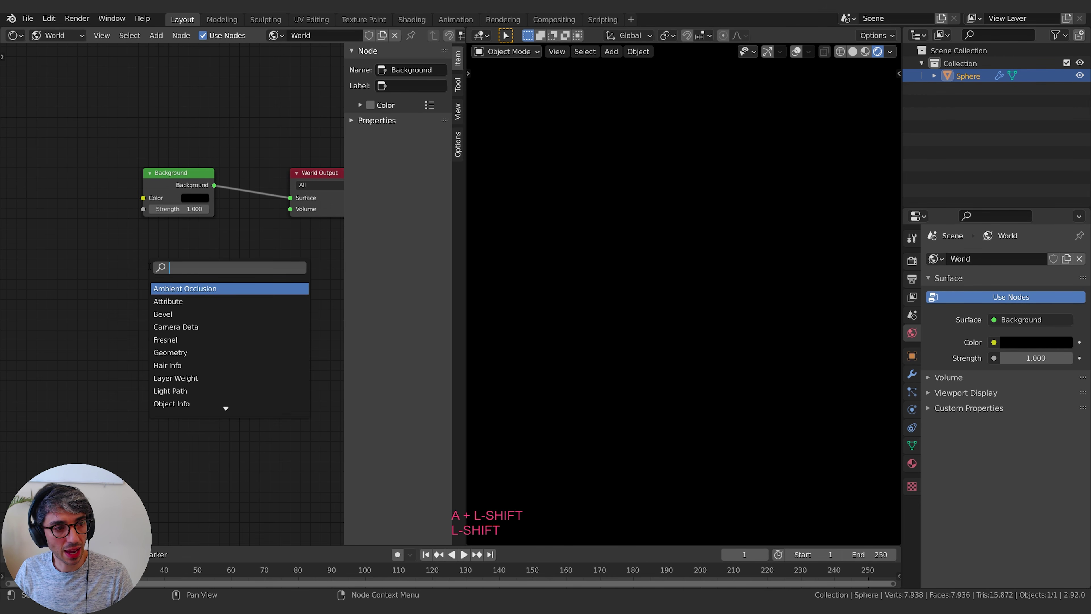
type("noise")
key("Return")
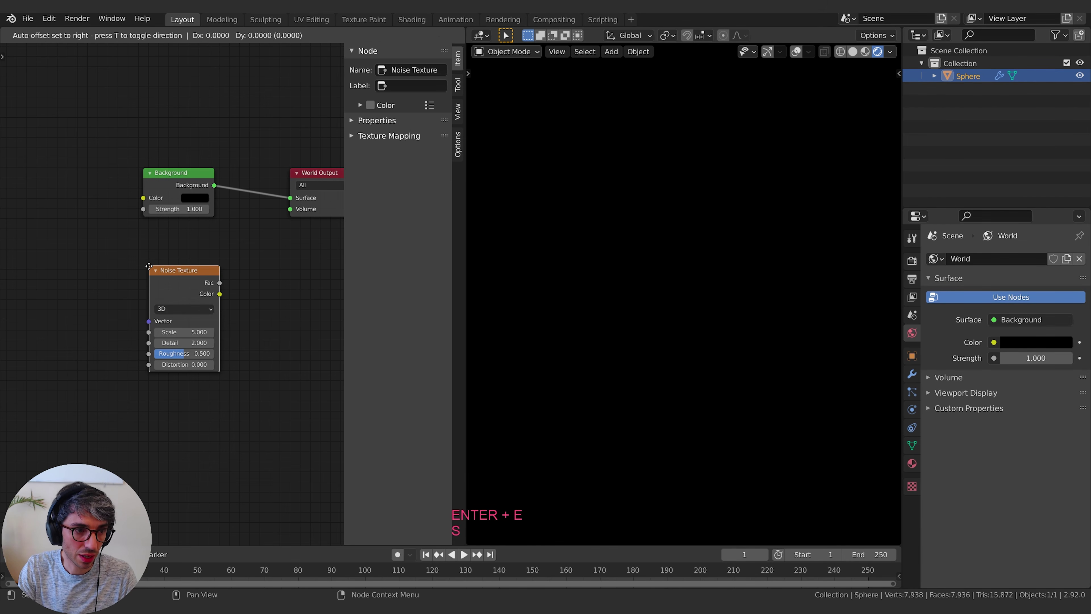
left_click(82, 265)
Add a ColorRamp node beside the Noise Texture and connect the noise's Fac output to the ramp's Fac input
key("shift+a")
type("colo")
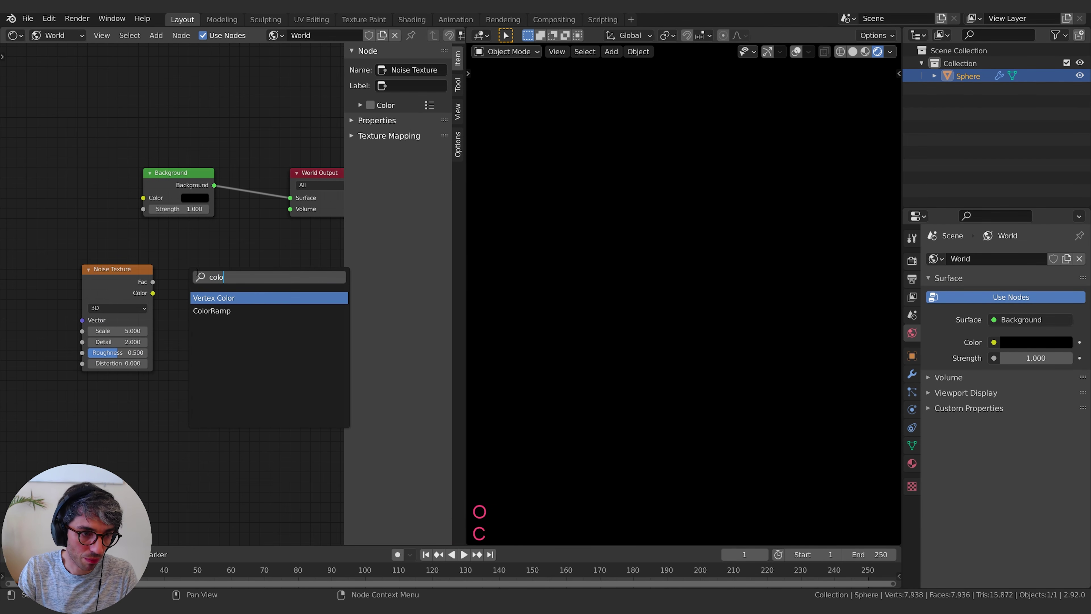
key("Down")
key("Return")
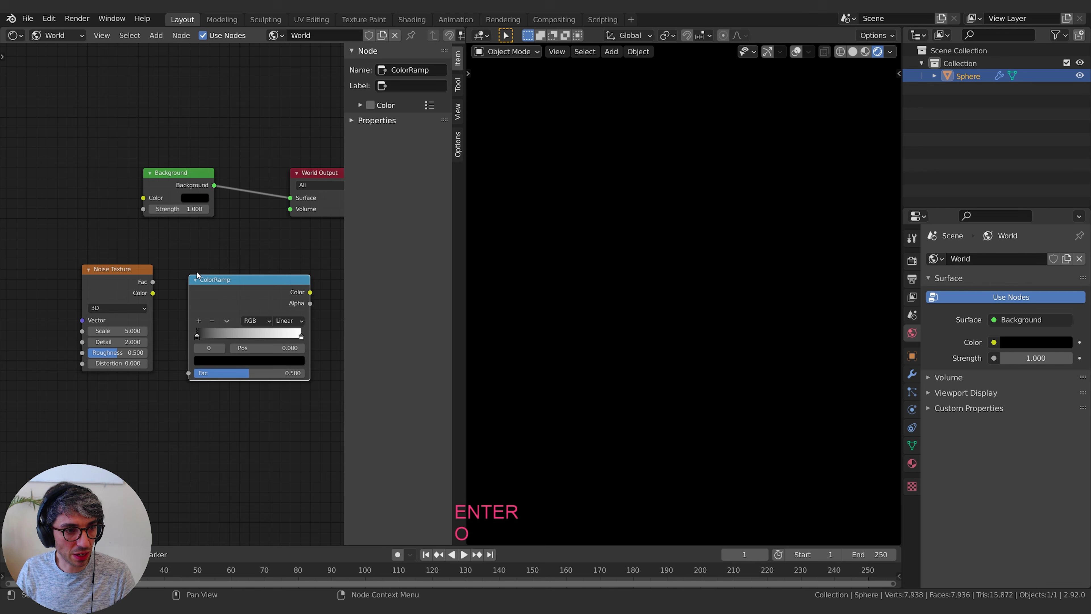
left_click_drag(120, 285, 182, 364)
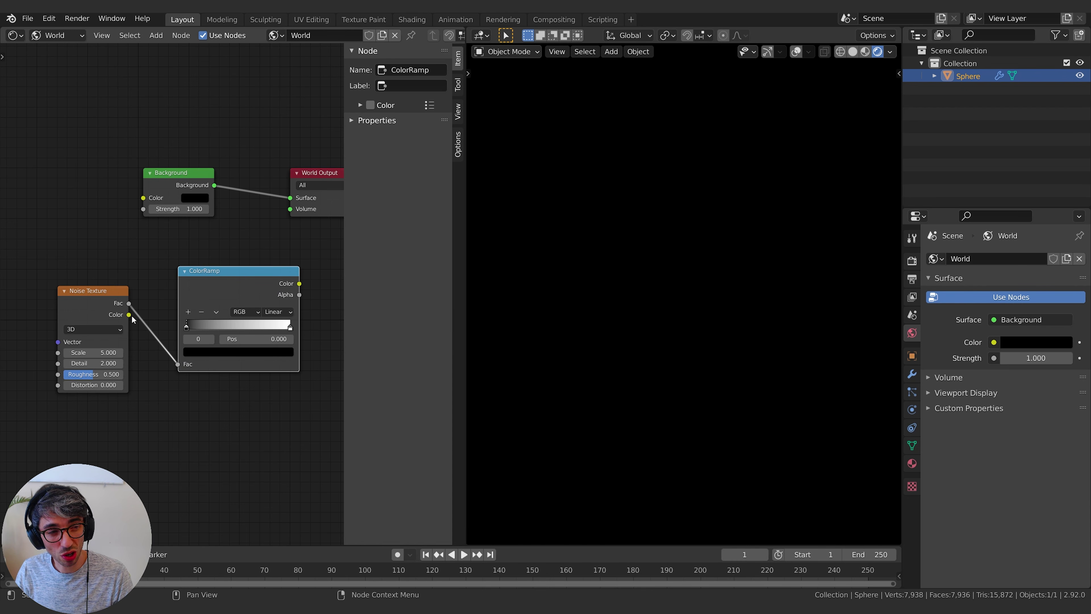
left_click_drag(129, 314, 156, 302)
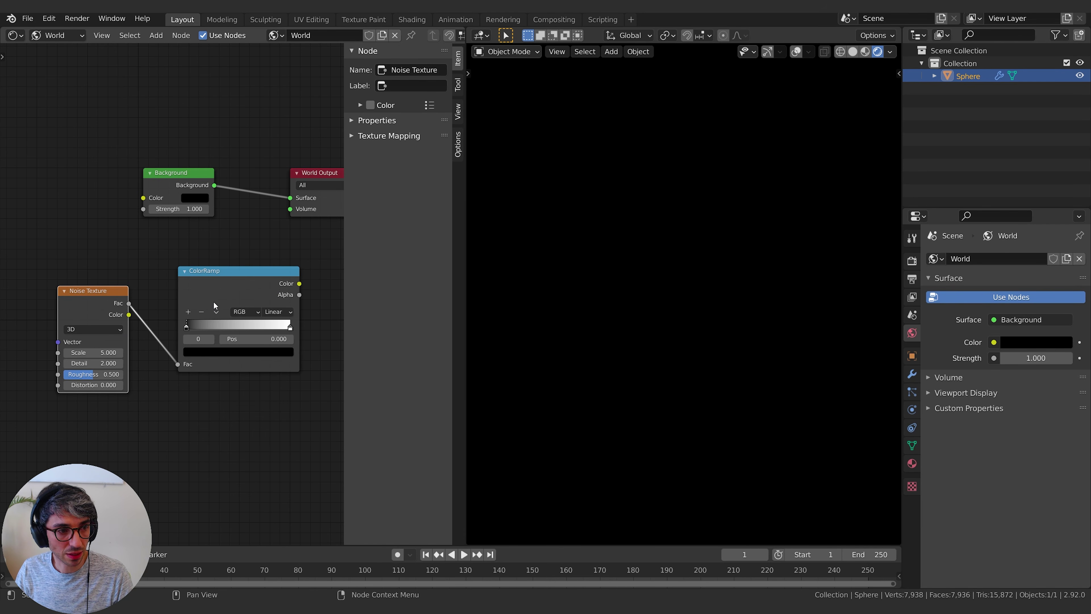
Move the Background and World Output nodes further right and connect the ColorRamp's Color output to the Background's Color input
middle_click_drag(213, 301, 166, 309)
left_click(243, 184)
left_click(110, 185, "shift")
key("g")
left_click(243, 190)
left_click_drag(165, 309, 130, 312)
middle_click_drag(208, 313, 238, 319)
scroll(237, 319, "up", 1)
left_click_drag(183, 302, 234, 206)
middle_click_drag(271, 299, 335, 259)
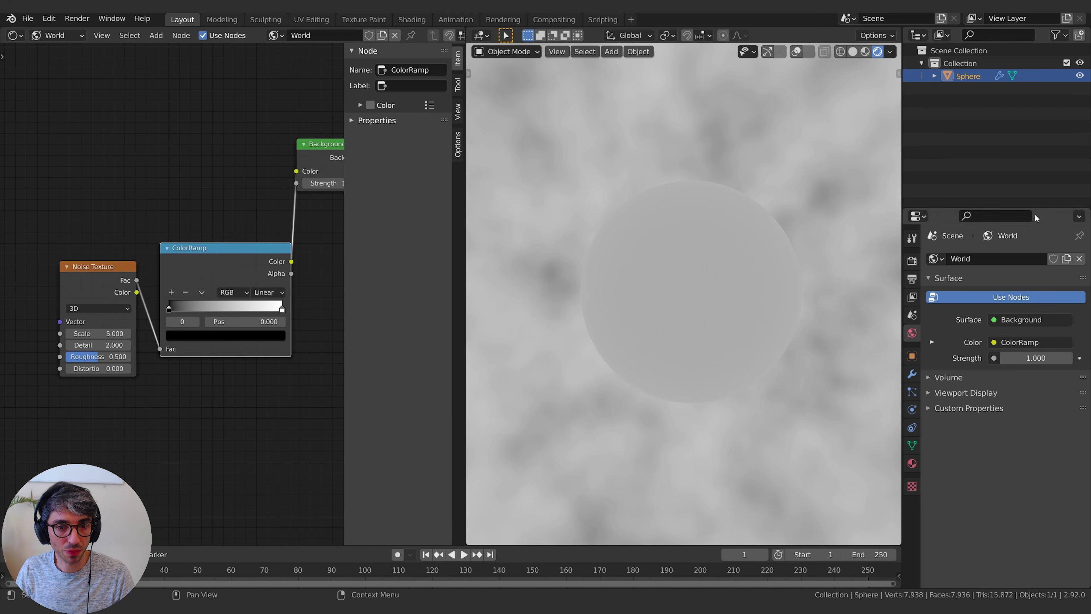
Move the ColorRamp's black stop to position 0.464 and set the Noise Texture's scale to 600
mouse_move(138, 368)
middle_mouse_down()
mouse_move(166, 378)
mouse_move(135, 380)
middle_mouse_up()
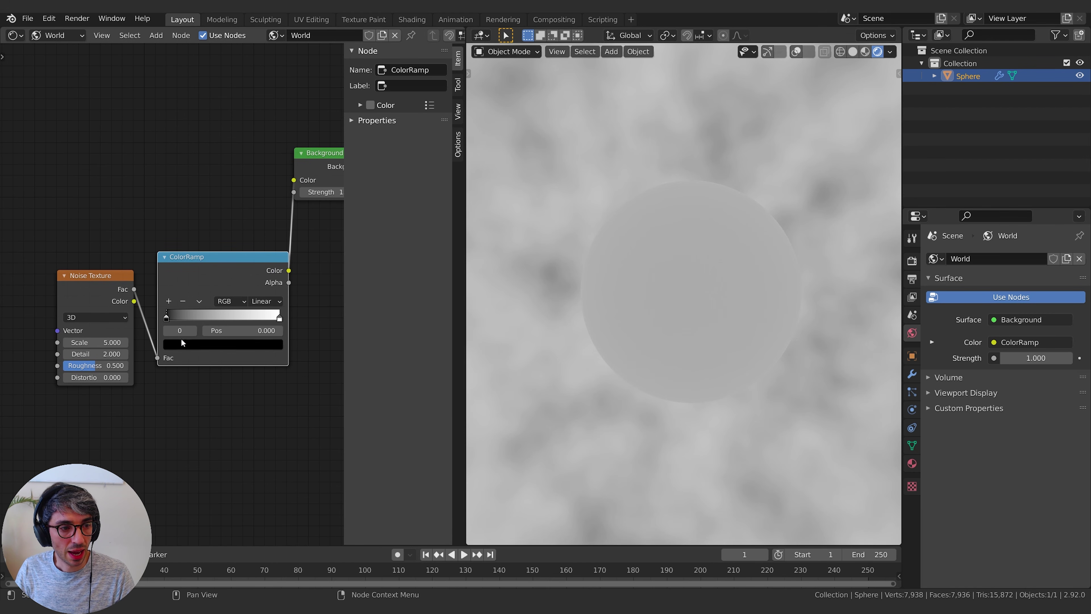
left_click_drag(168, 317, 223, 319)
middle_click_drag(224, 319, 244, 303)
left_click(114, 327)
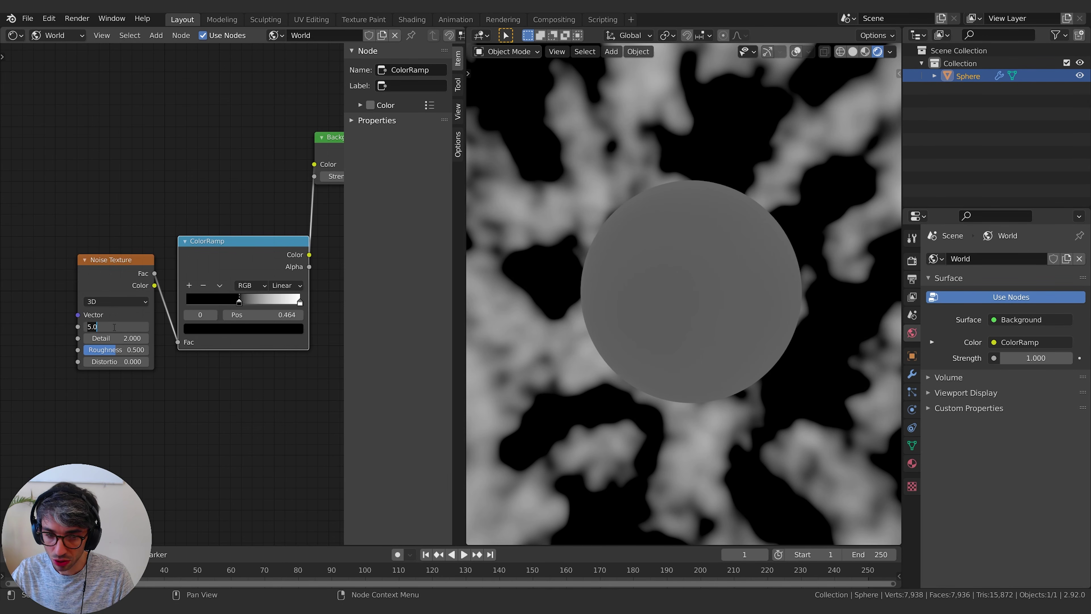
type("600")
key("Return")
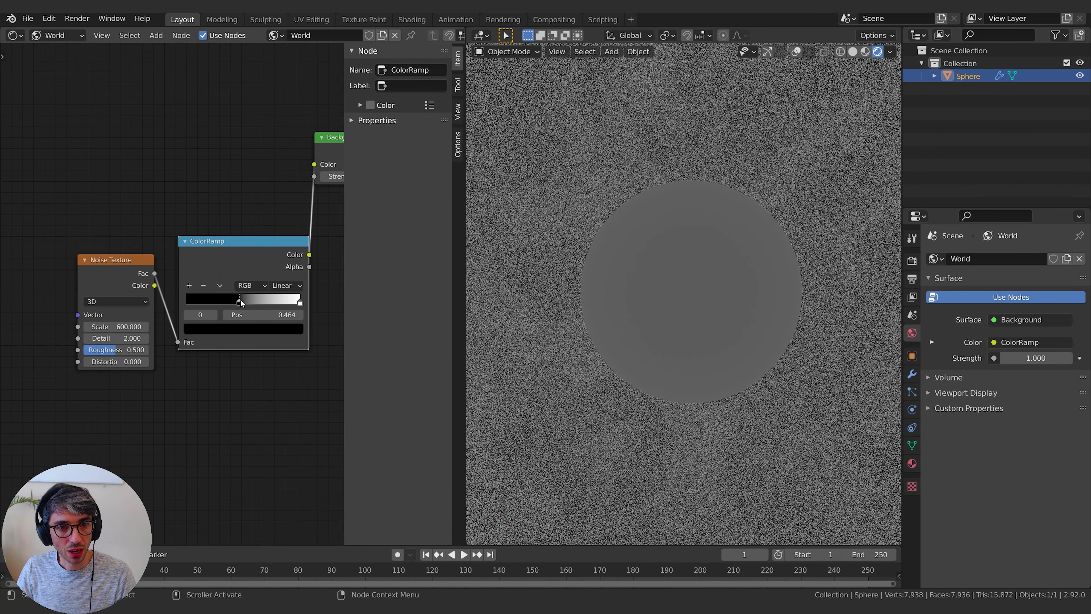
Thin out the stars by moving the ColorRamp's black stop further toward white and the white stop to position 0.855
left_click_drag(240, 298, 263, 299)
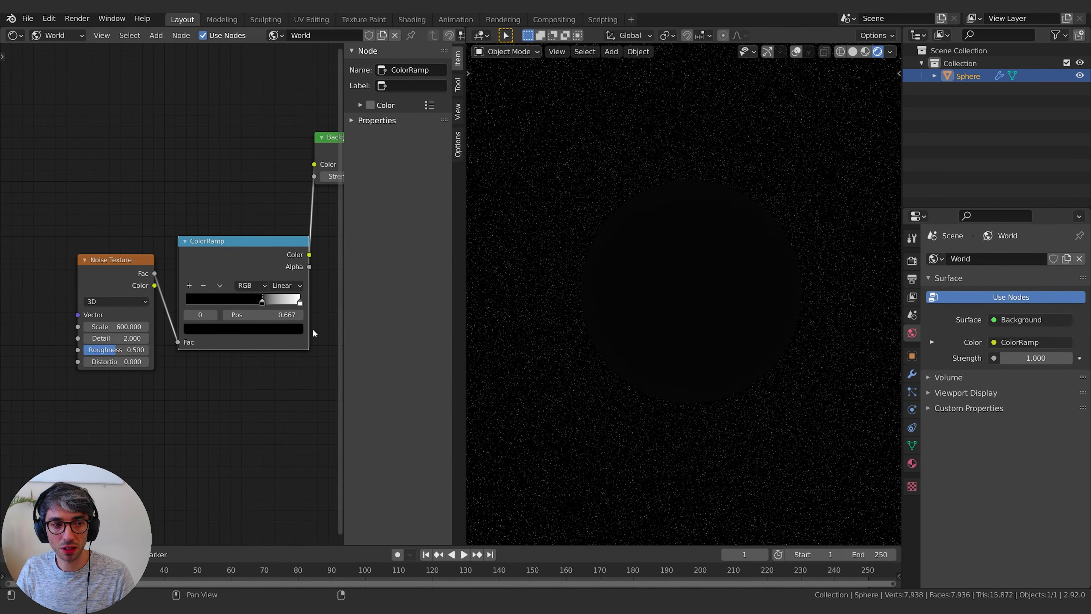
left_click_drag(262, 300, 283, 303)
left_click(301, 301)
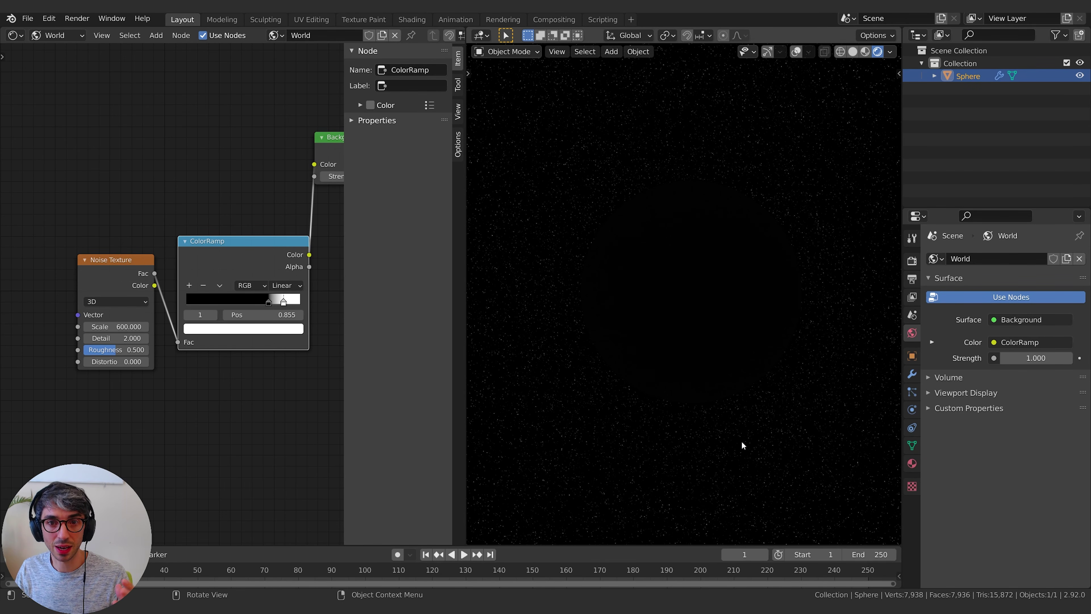
Set the World Background node's strength to 2
middle_click_drag(244, 406, 98, 432)
left_click(222, 203)
type("2")
key("Return")
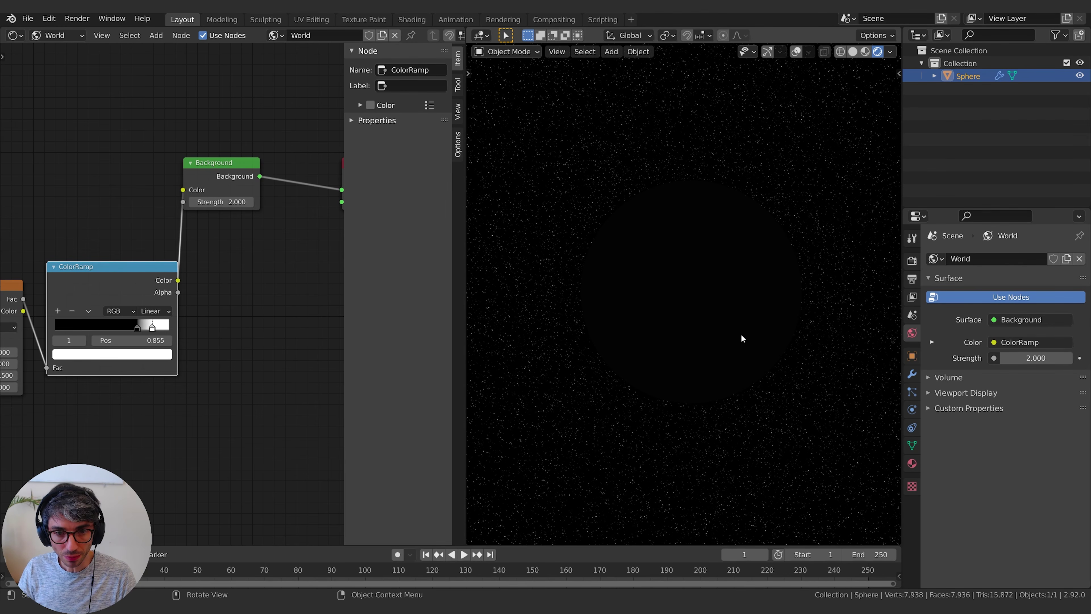
Switch the Shader Editor back to the object's GasGiant nodes, select the sphere and display its material properties
left_click(56, 34)
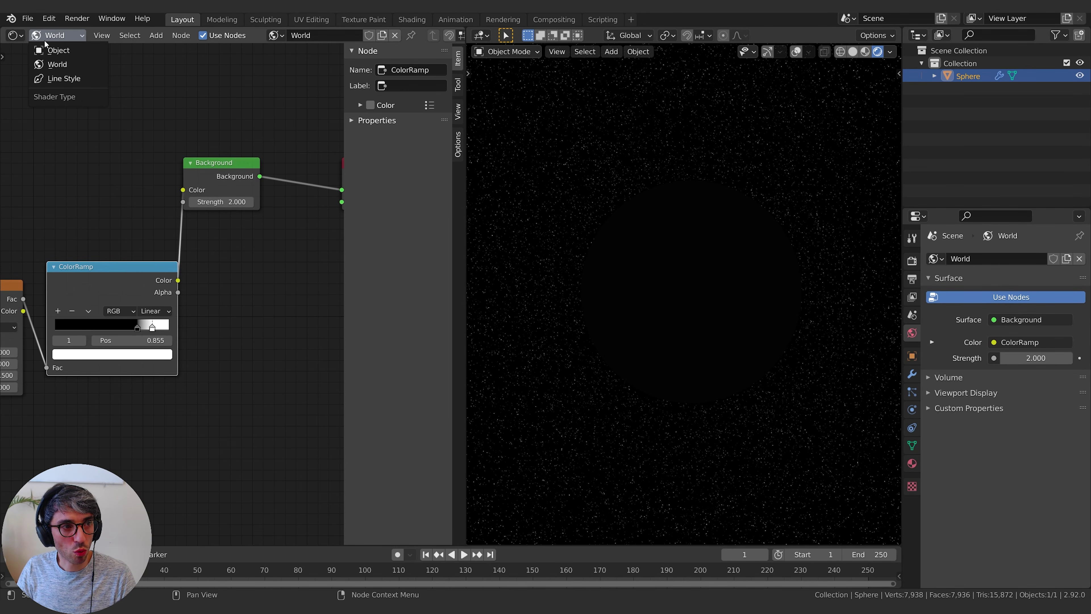
left_click(59, 50)
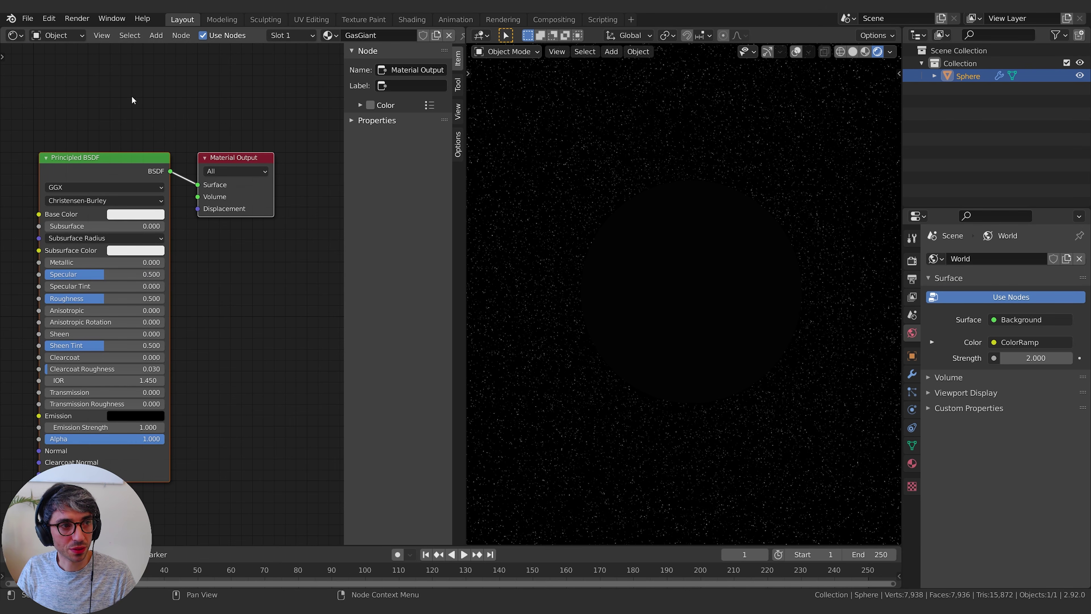
left_click(947, 76)
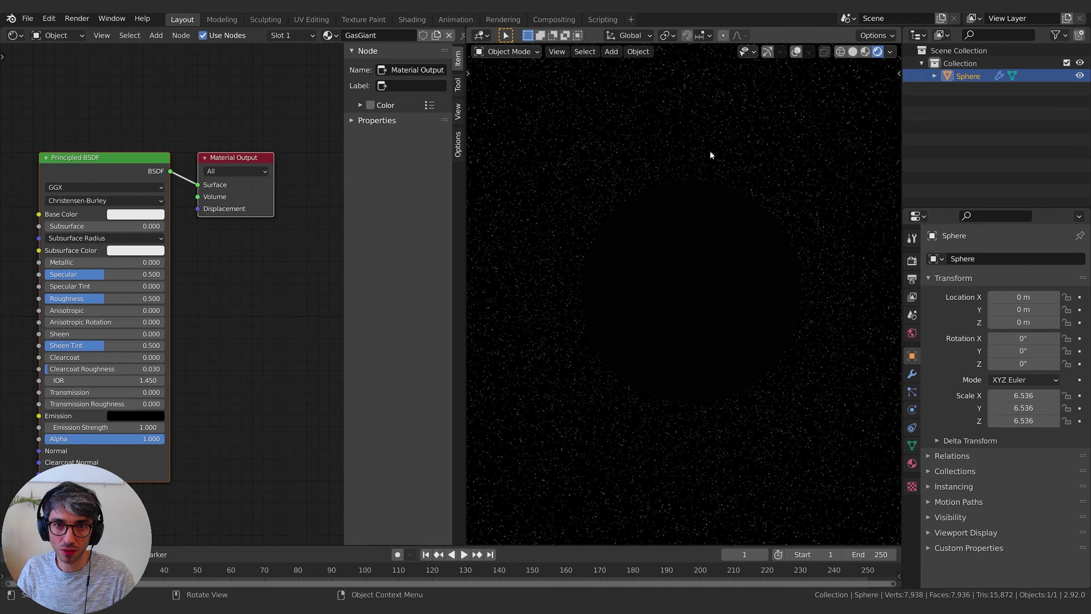
left_click(796, 51)
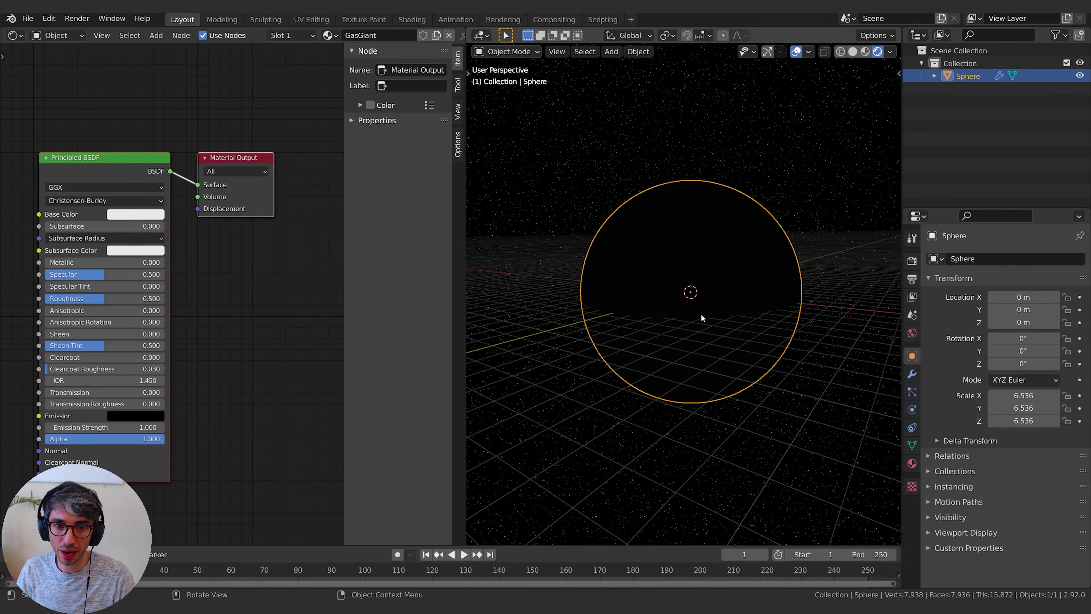
left_click(795, 52)
left_click(911, 463)
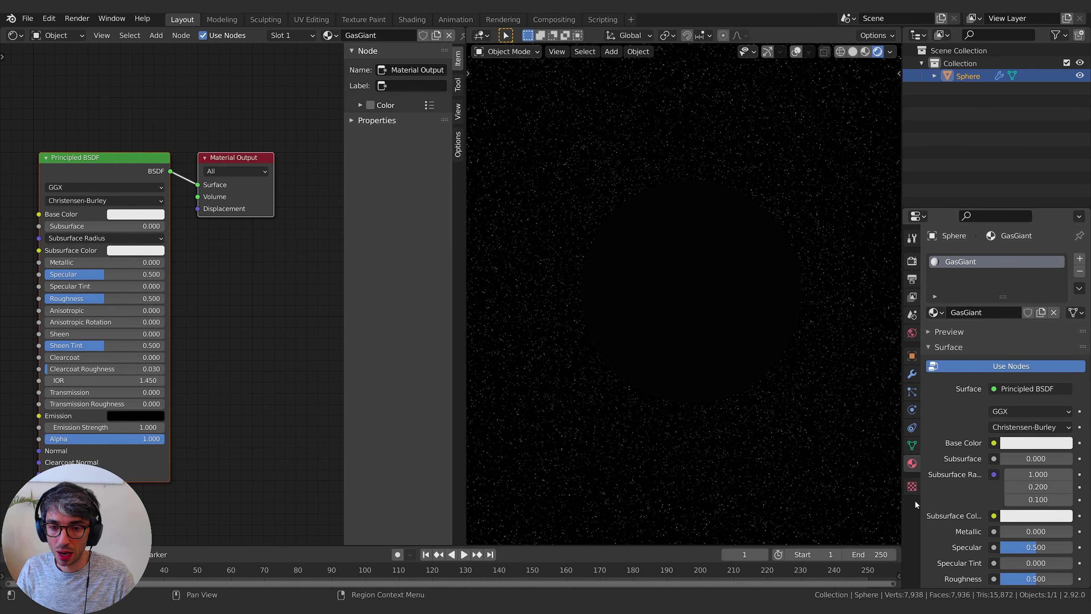
middle_click_drag(193, 280, 298, 282)
Add a Sun light to the scene
key("shift+a")
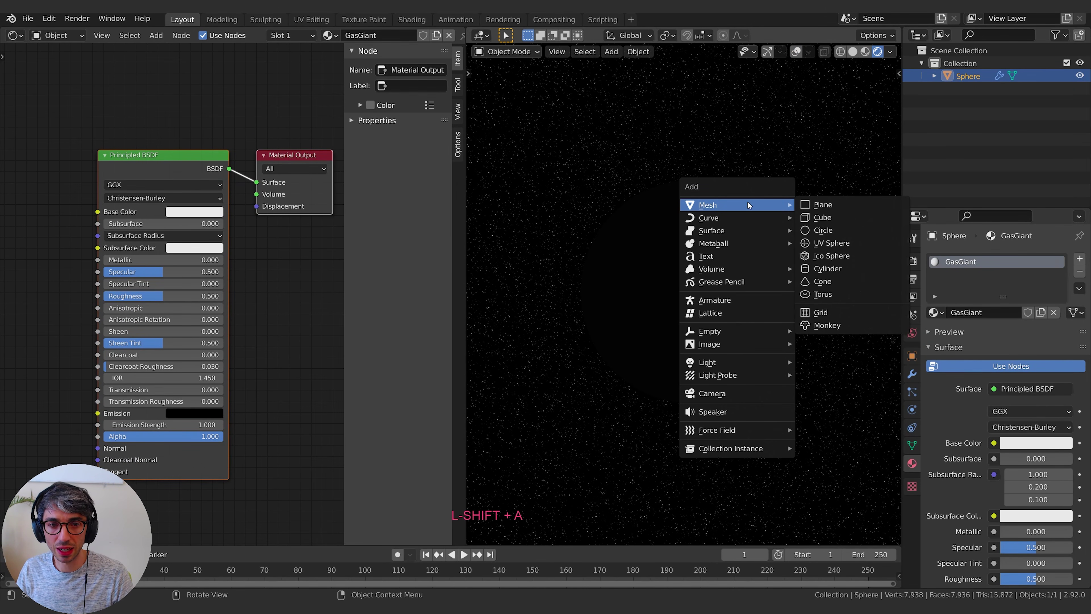
mouse_move(730, 363)
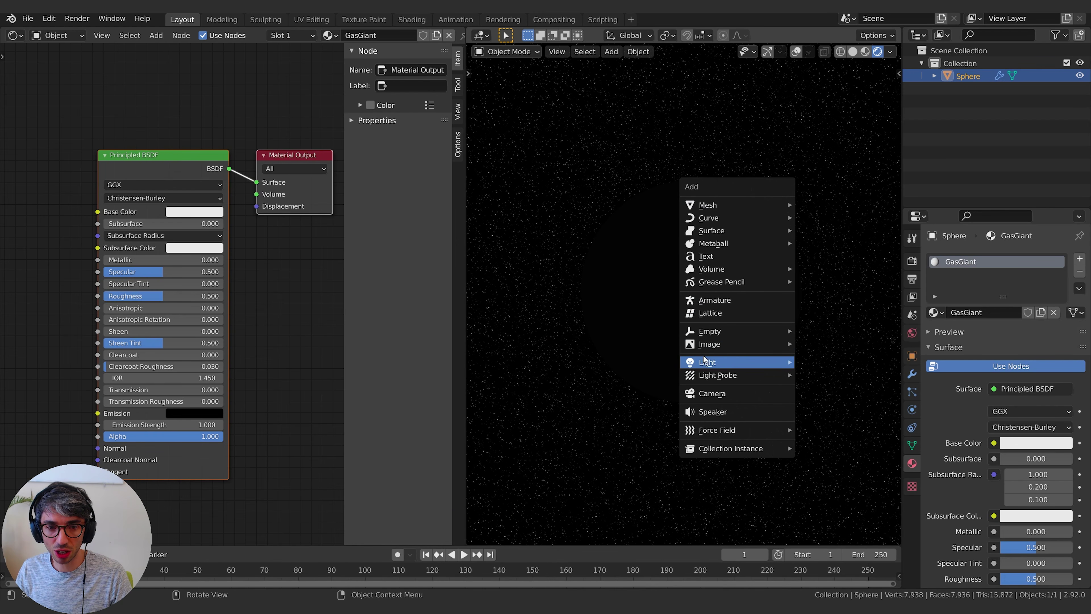
left_click(839, 381)
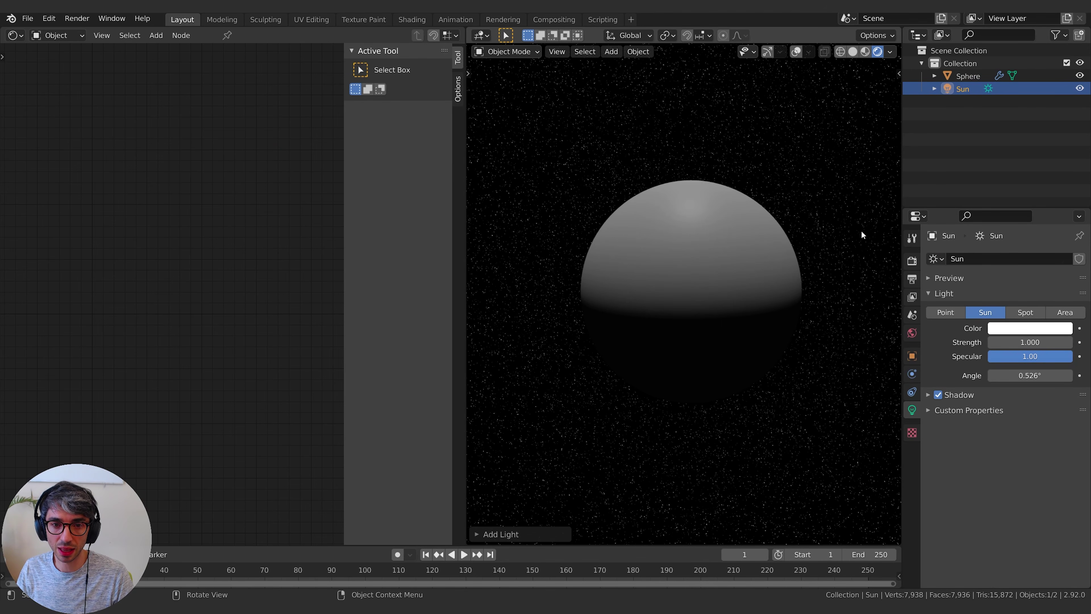
Rotate the Sun light freely in the view and about the global Z axis so it lights the sphere's right side
key("r")
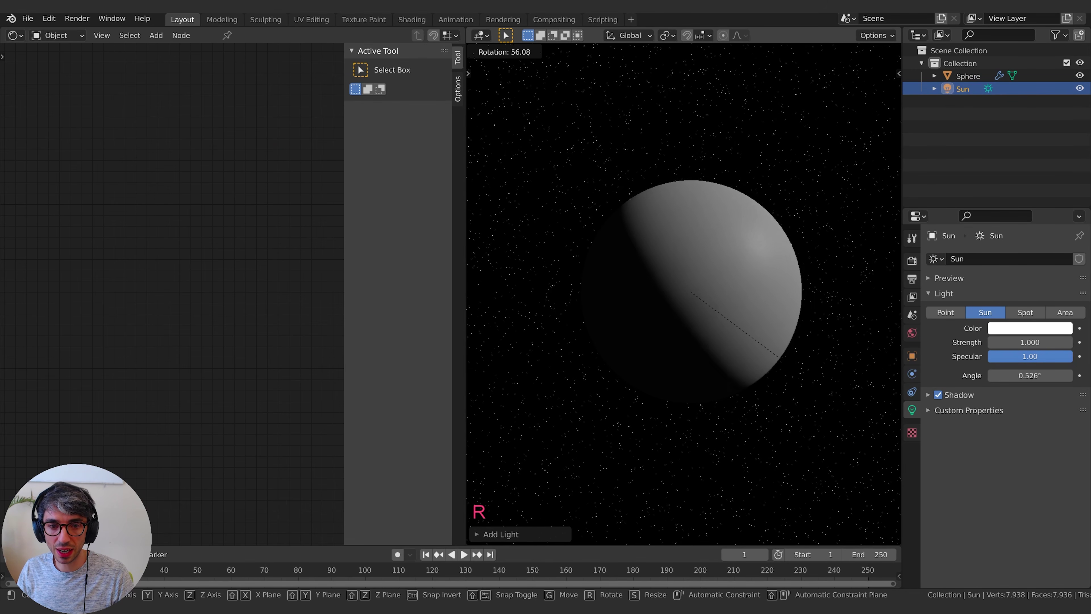
left_click(814, 326)
key("r")
key("z")
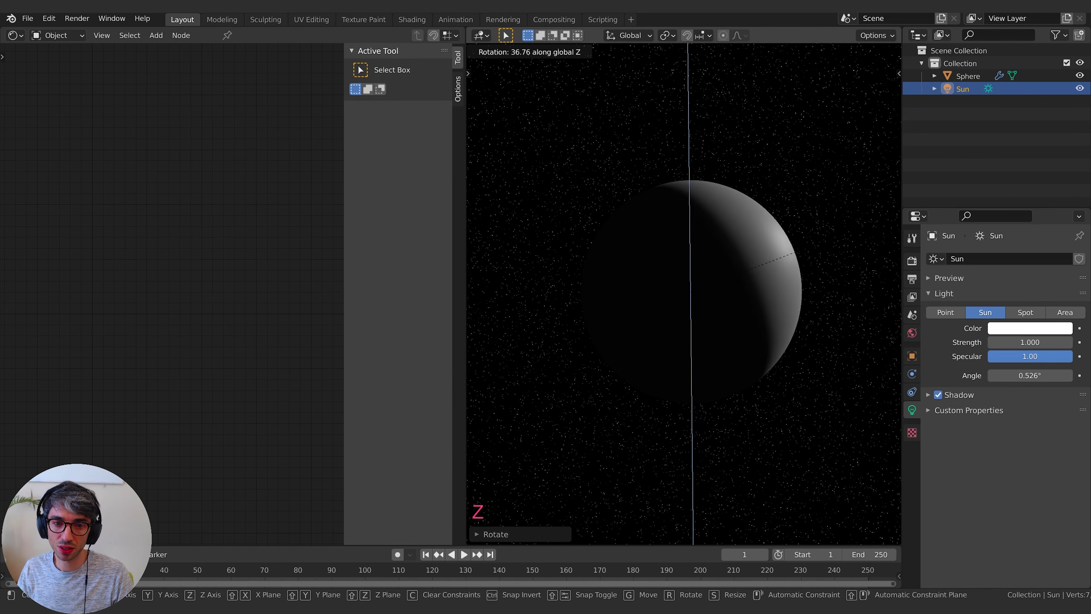
left_click(777, 339)
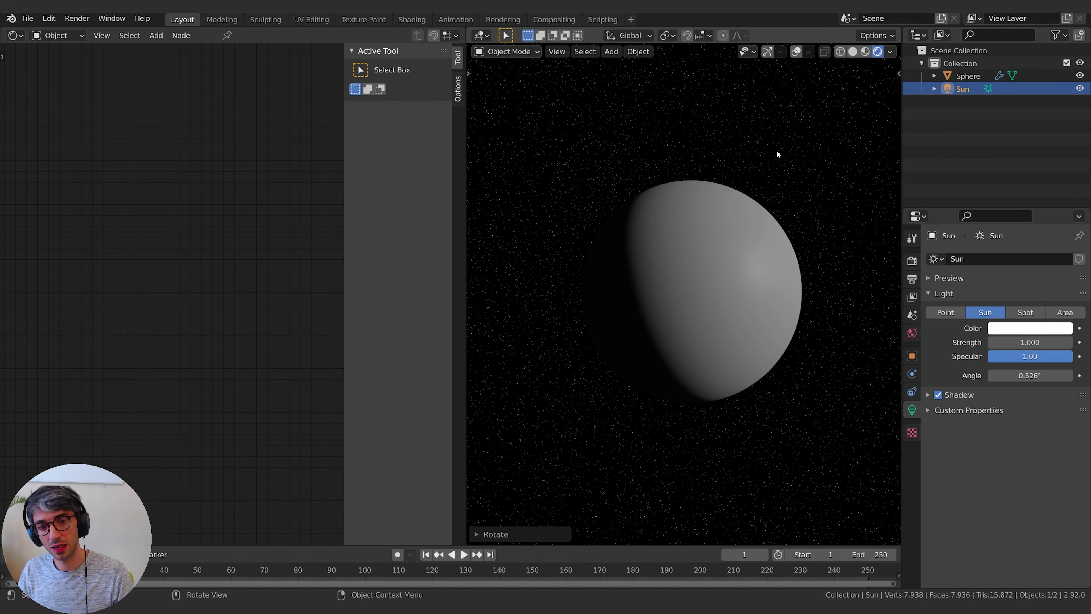
Set the Sun light's strength to 5
double_click(1029, 342)
type("10")
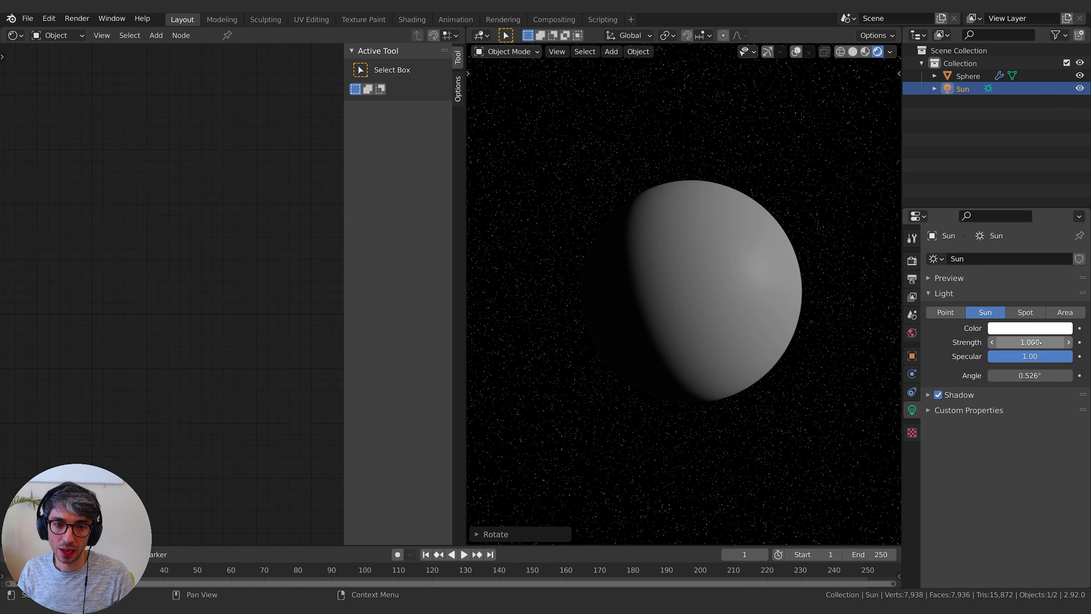
key("Return")
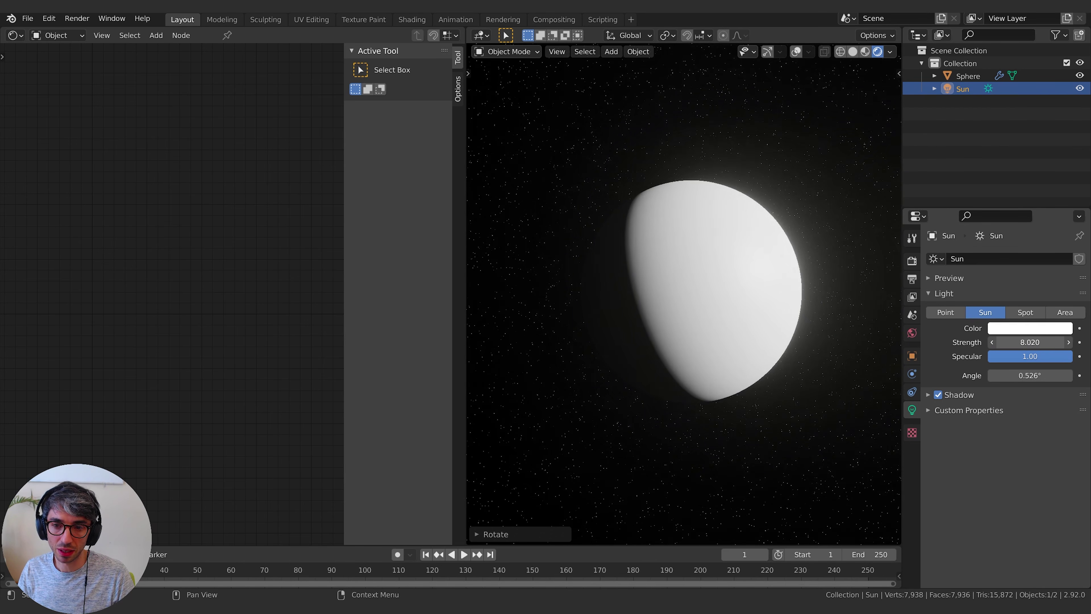
double_click(1055, 340)
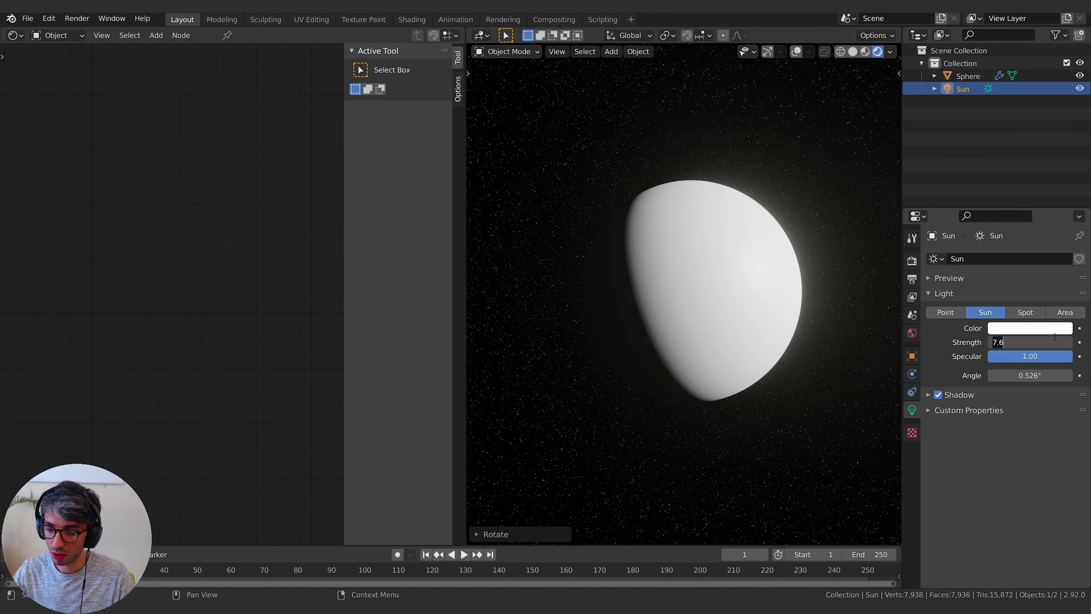
type("5")
key("Return")
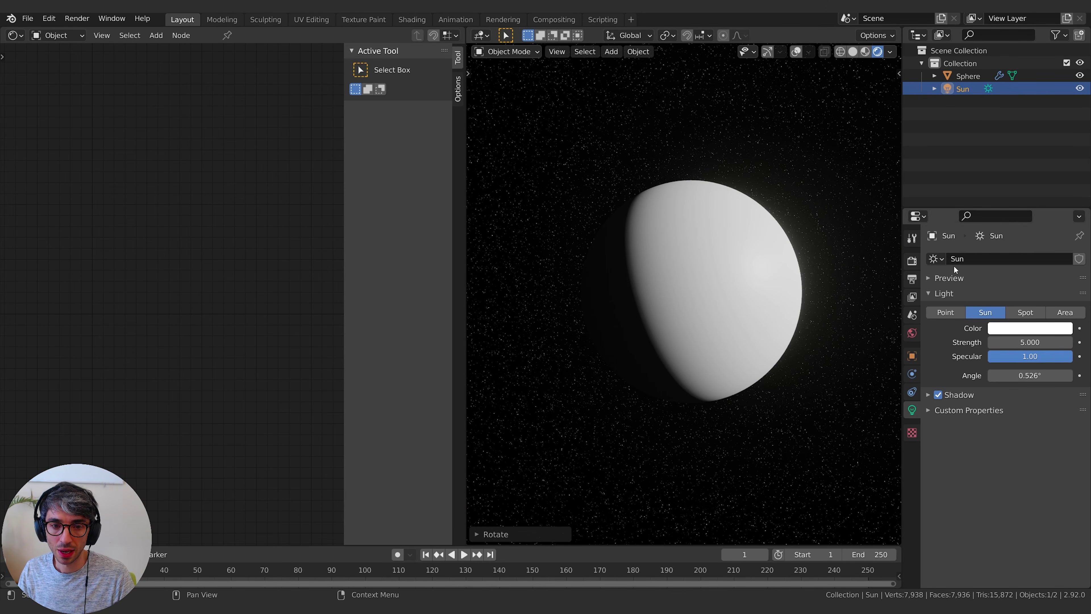
Select the sphere and add a Noise Texture node ahead of the Principled BSDF in its GasGiant material
left_click(773, 276)
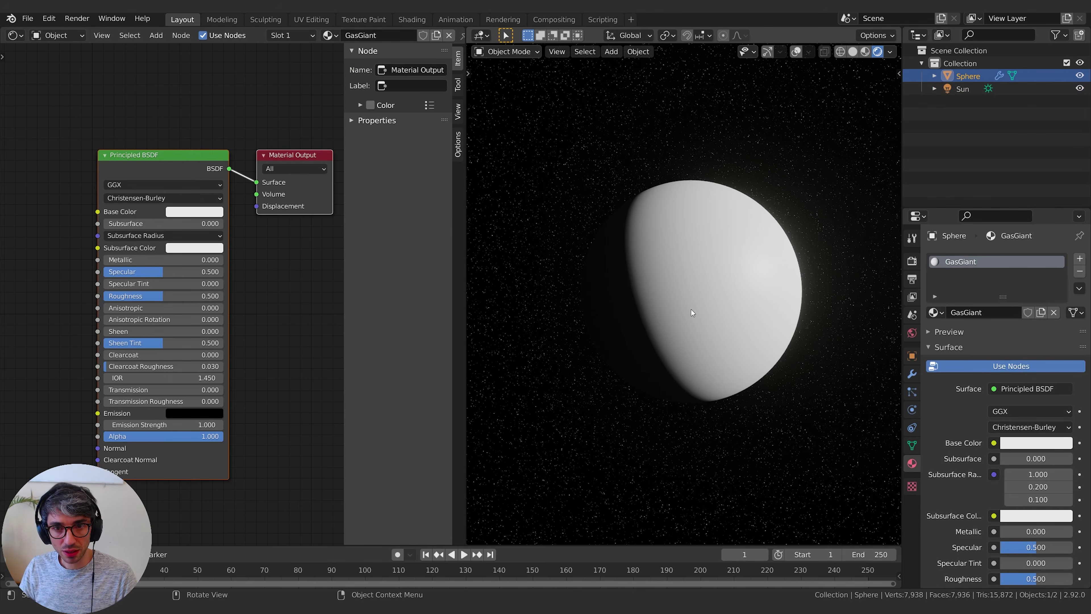
middle_click_drag(4, 376, 117, 358)
scroll(81, 343, "left", 5)
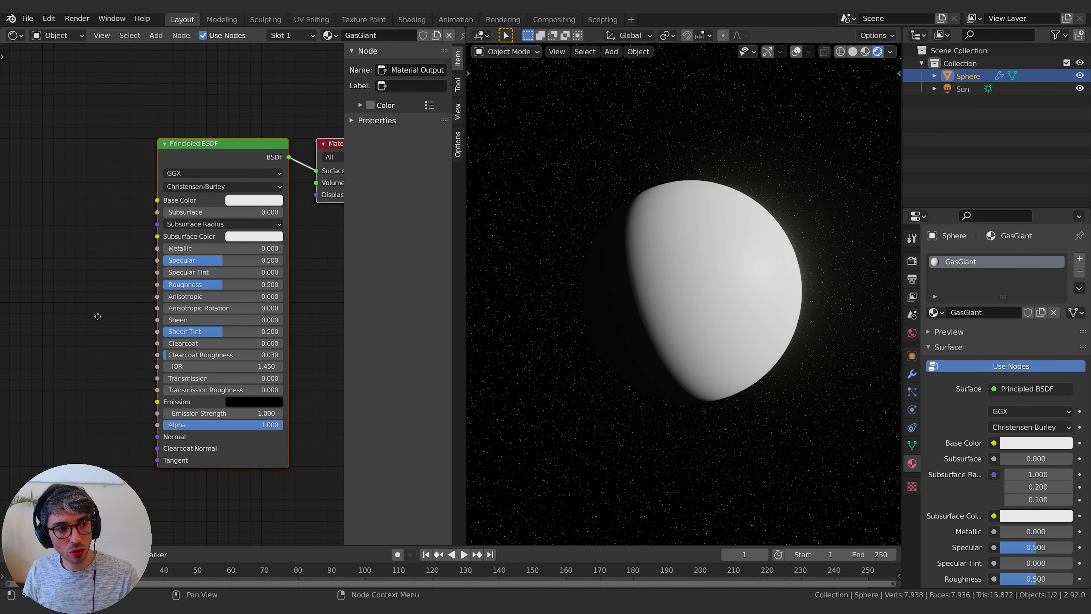
key("shift+a")
left_click(92, 260)
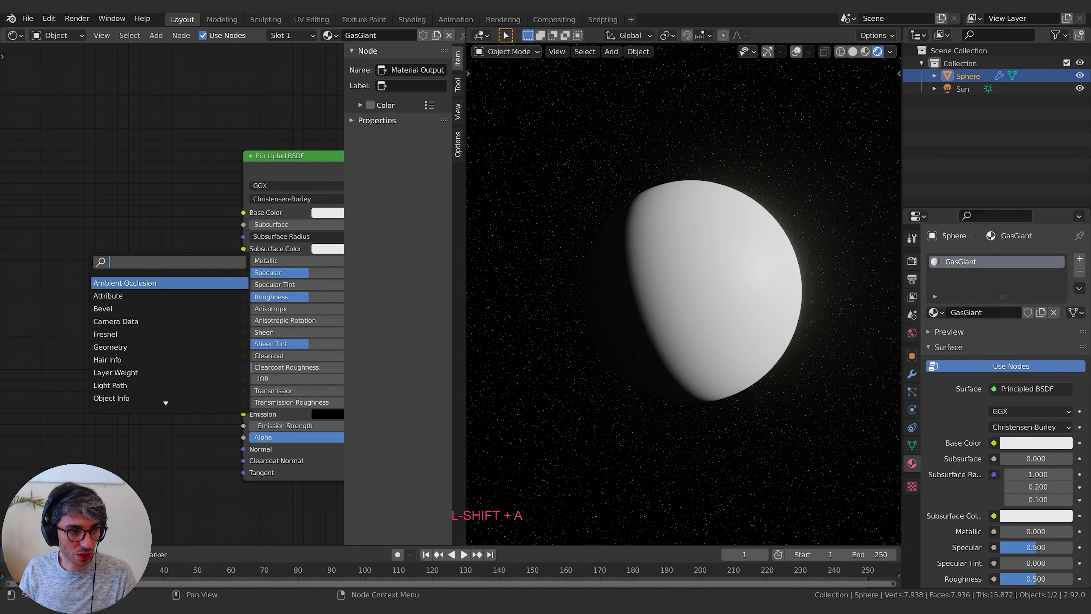
type("noise")
key("Return")
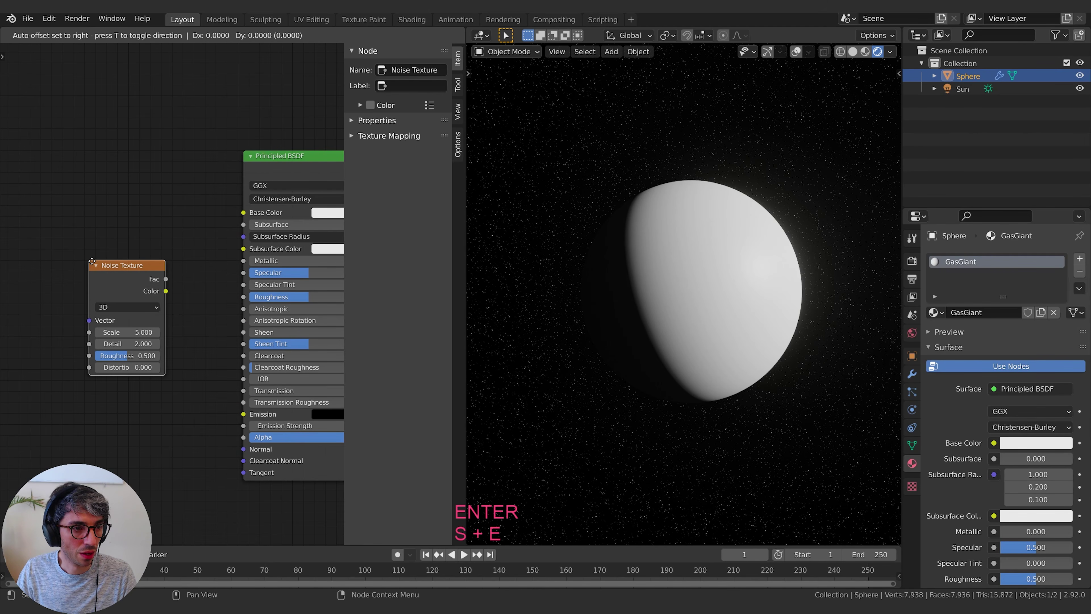
middle_click_drag(87, 224, 163, 225)
left_click_drag(129, 198, 91, 198)
left_click(163, 200)
Add a ColorRamp node, feed it the Noise Texture's Fac output and connect its Color output to the Principled BSDF's Base Color
key("shift+a")
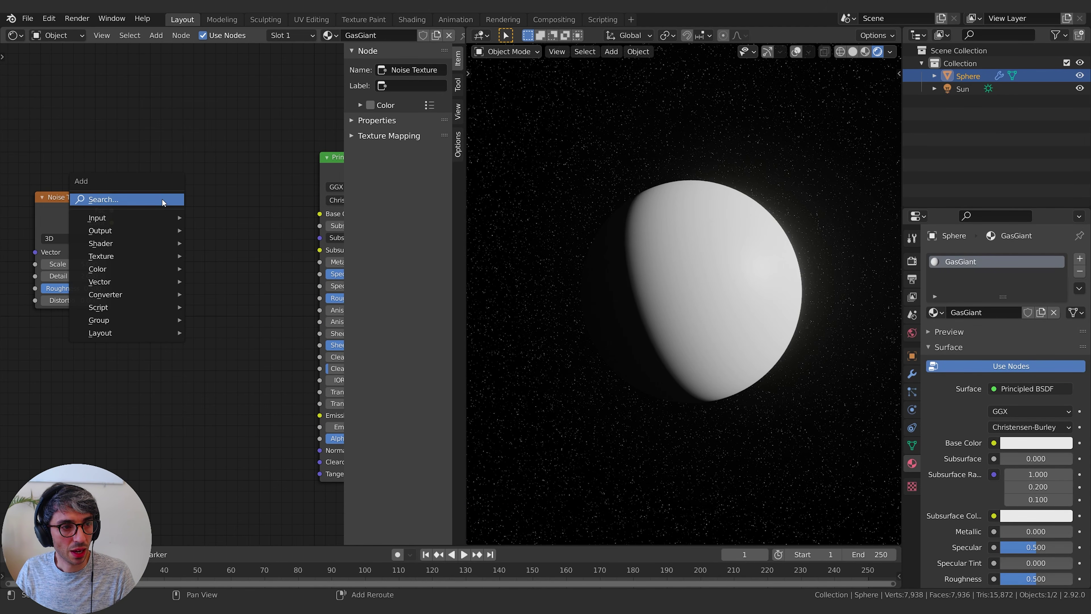
left_click(163, 200)
type("color")
key("Return")
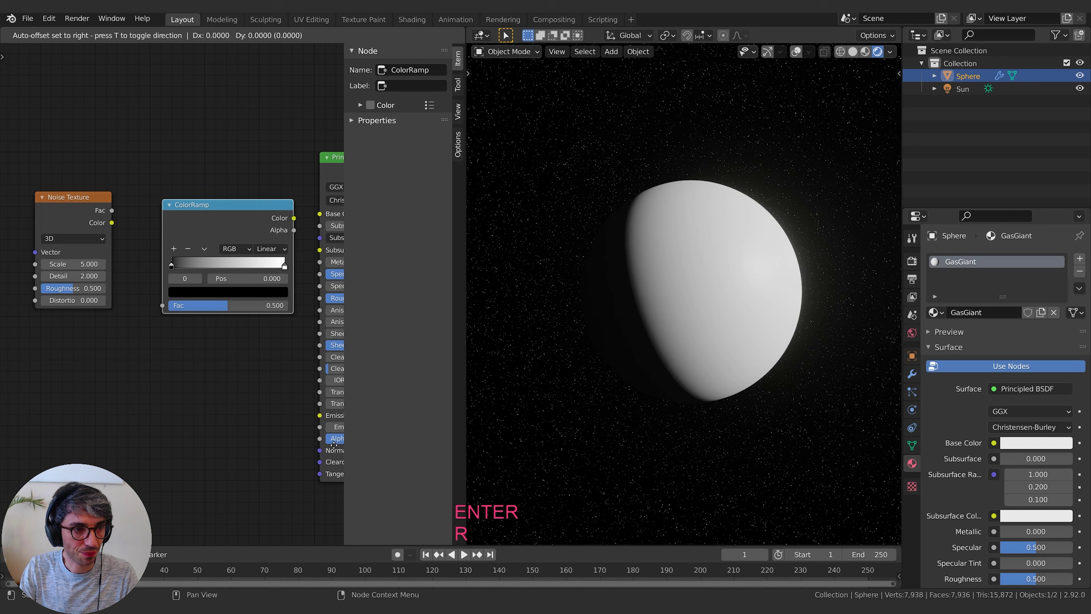
left_click(294, 419)
left_click_drag(57, 196, 124, 280)
middle_click_drag(206, 248, 159, 253)
left_click(153, 189)
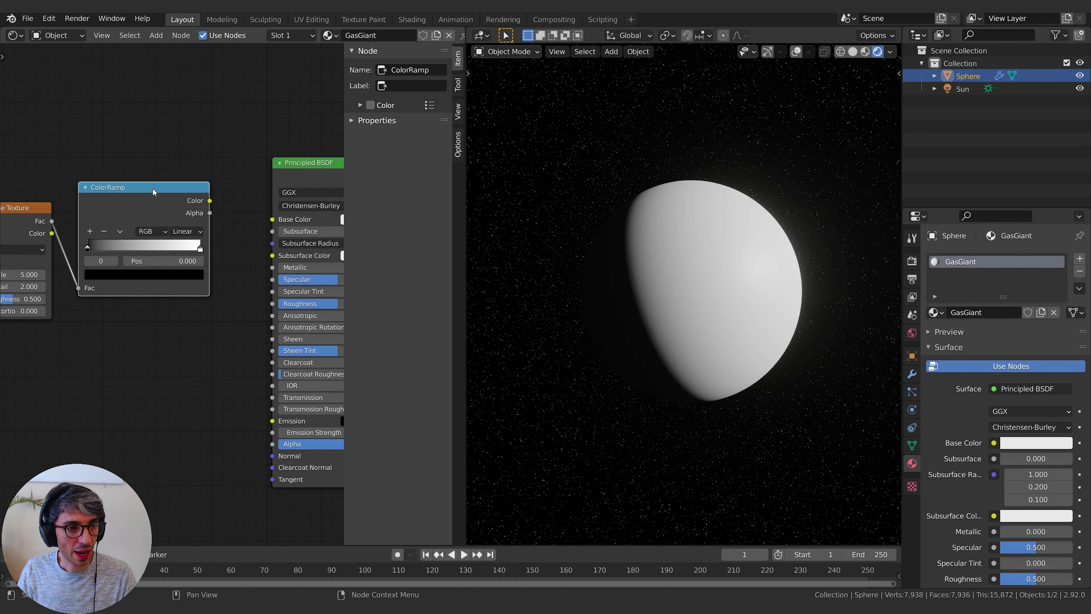
left_click_drag(209, 200, 272, 219)
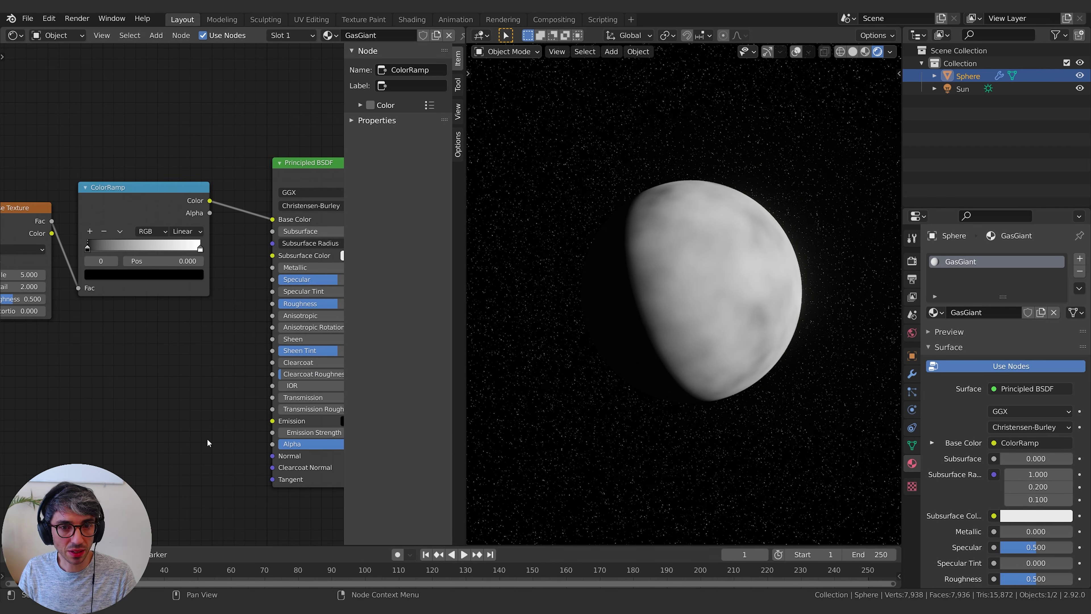
Change the ColorRamp's black stop to a bright, light orange
middle_click_drag(116, 253, 146, 246)
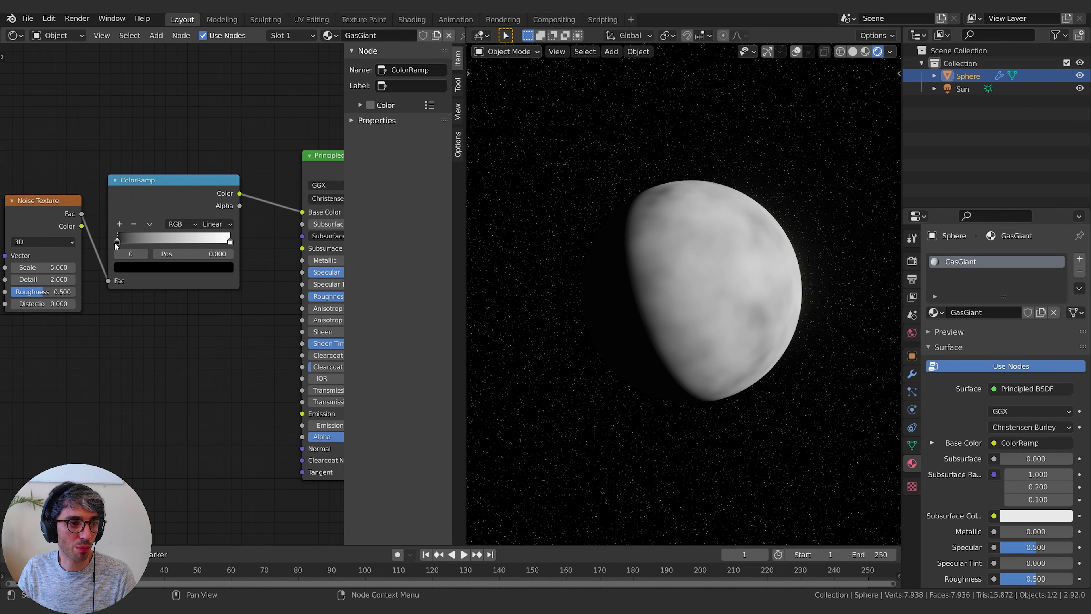
left_click(173, 268)
left_click(208, 152)
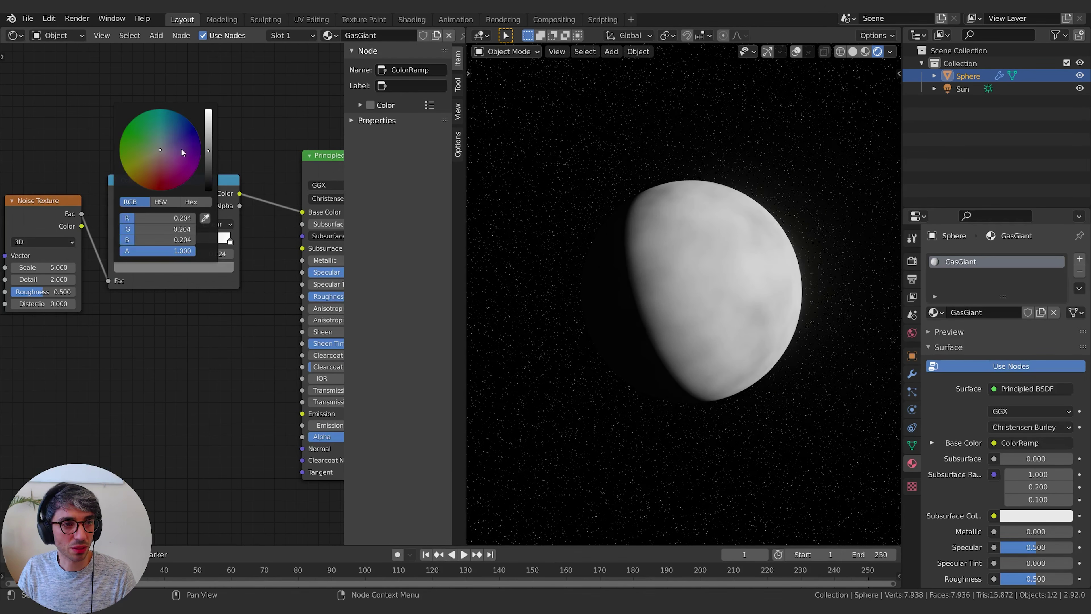
left_click(153, 163)
left_click_drag(205, 154, 208, 110)
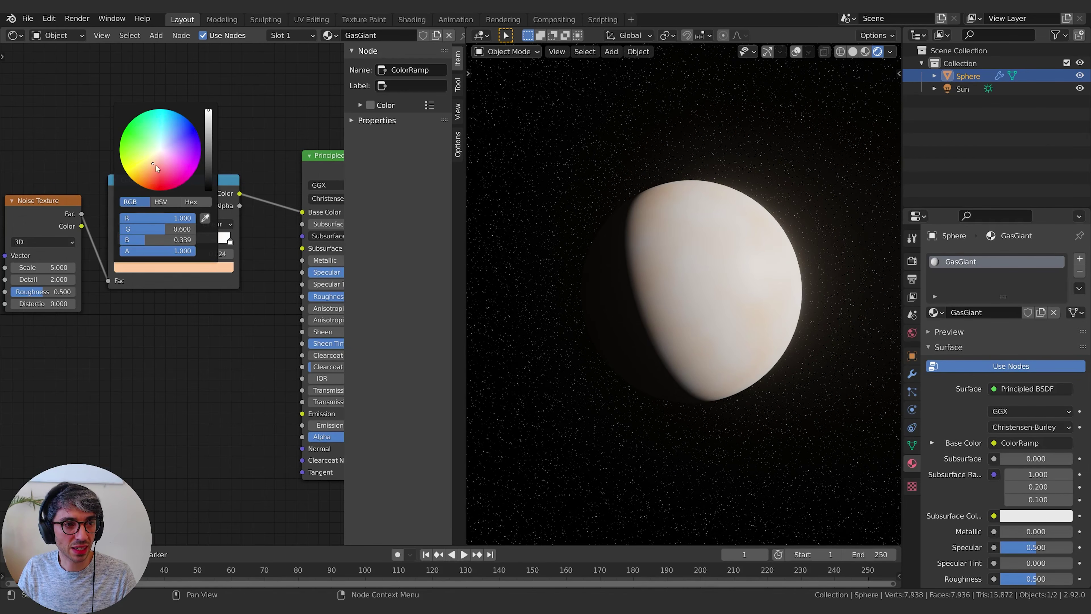
left_click_drag(155, 165, 151, 171)
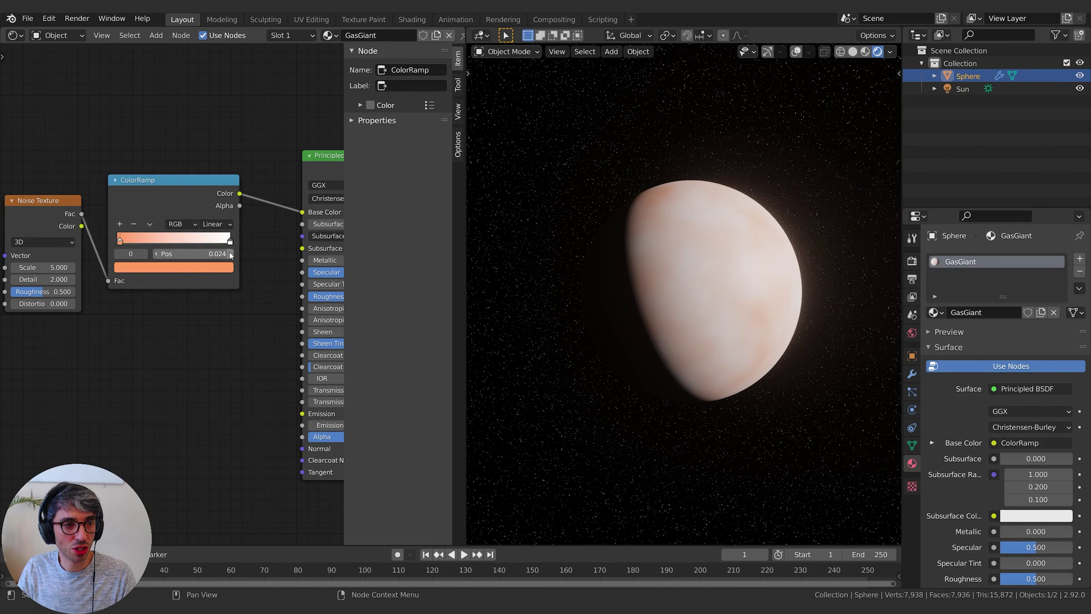
Recolour the ColorRamp's white stop deep orange (R 1.000, G 0.185, B 0.033) and bring both stops closer together, the first at 0.470
left_click(224, 238)
left_click(174, 267)
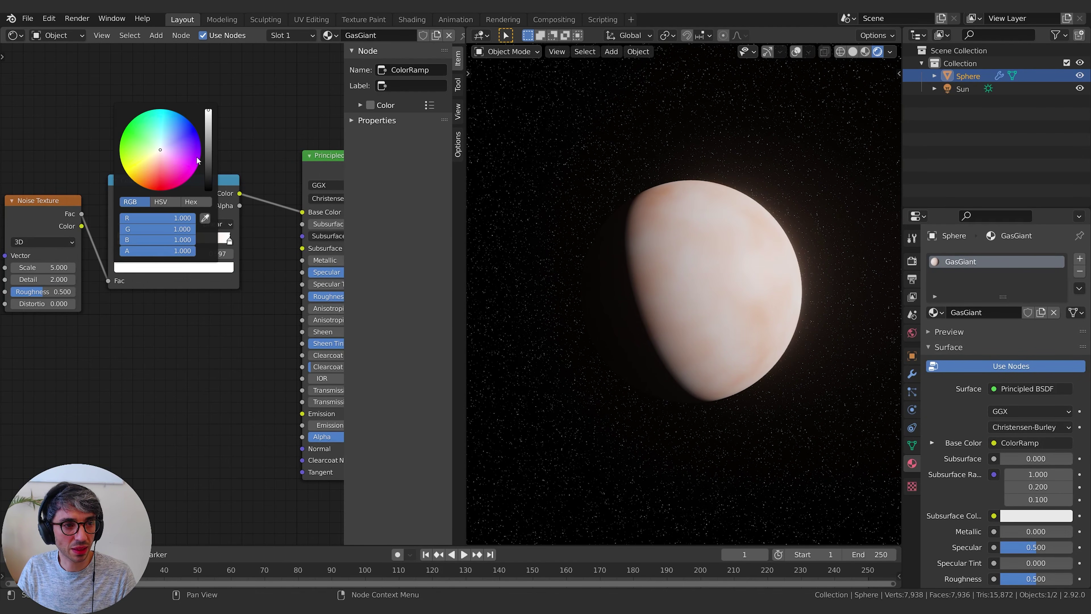
left_click(152, 171)
middle_click_drag(199, 330, 180, 325)
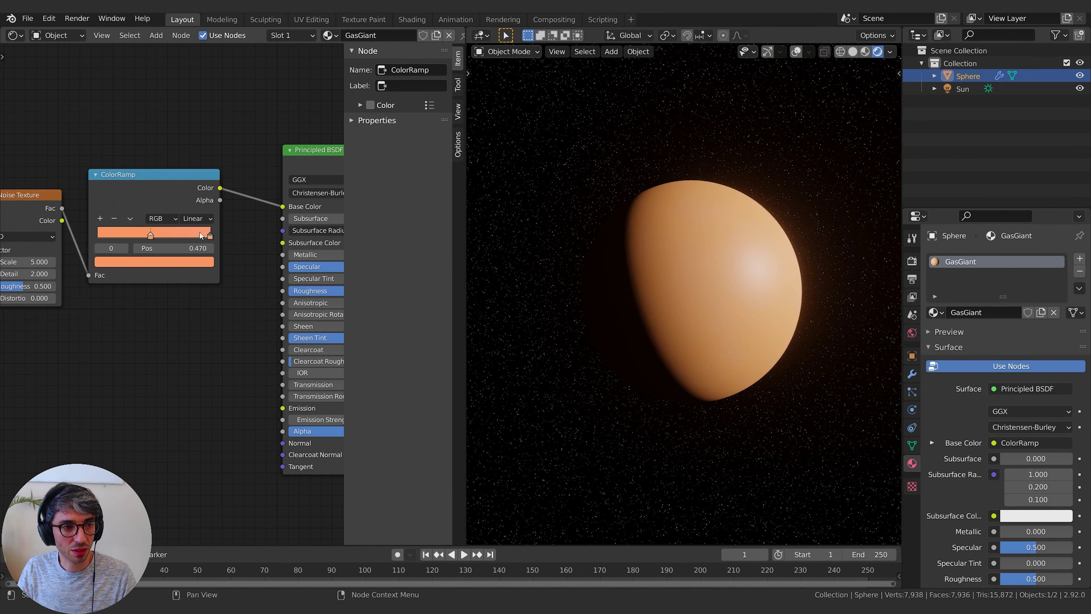
left_click(170, 261)
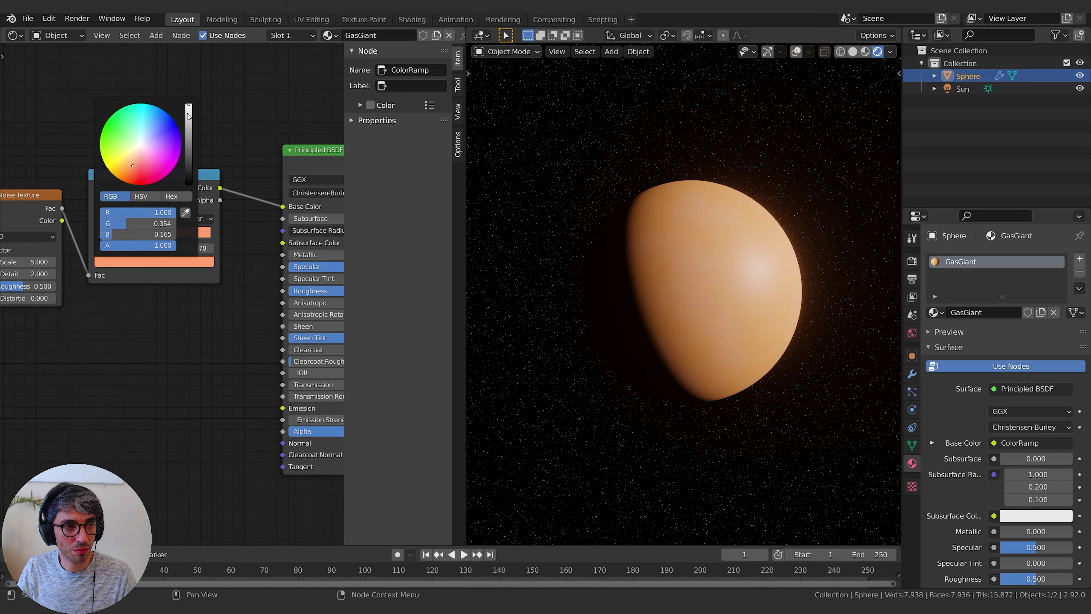
left_click_drag(132, 166, 129, 175)
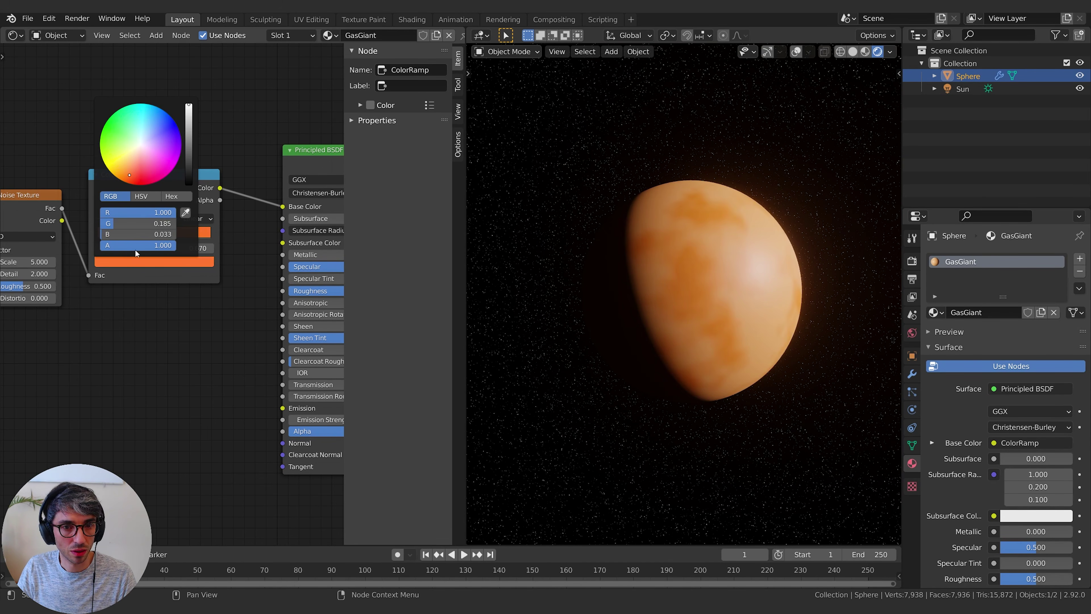
Set the Noise Texture's scale to 1, distortion to 13.7, roughness to 0.594 and detail to 2.3
middle_click_drag(153, 376, 306, 347)
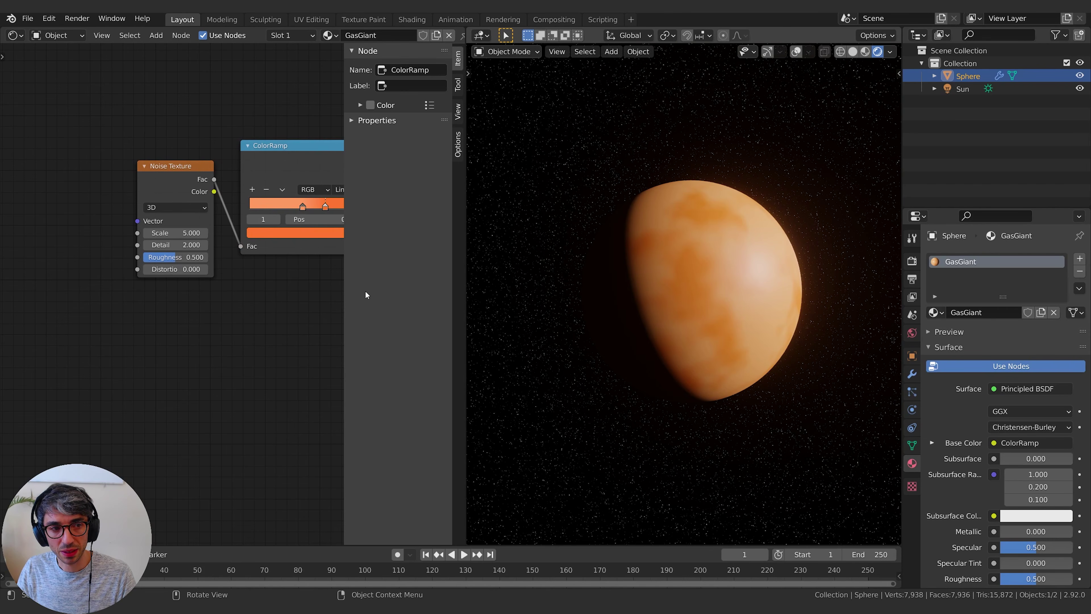
middle_click_drag(365, 295, 372, 336)
left_click(189, 273)
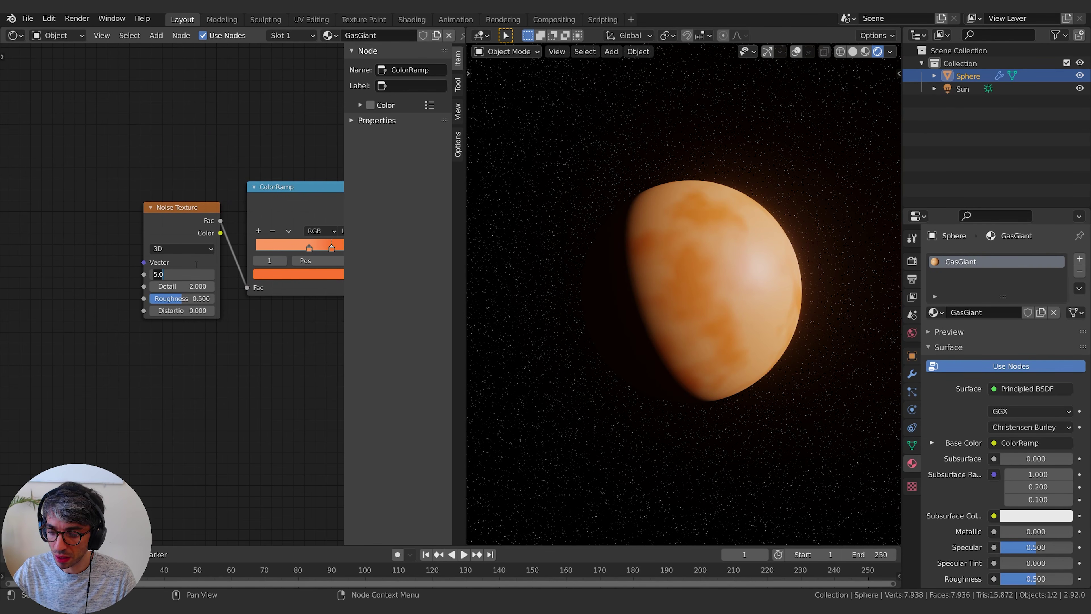
type("1")
key("Return")
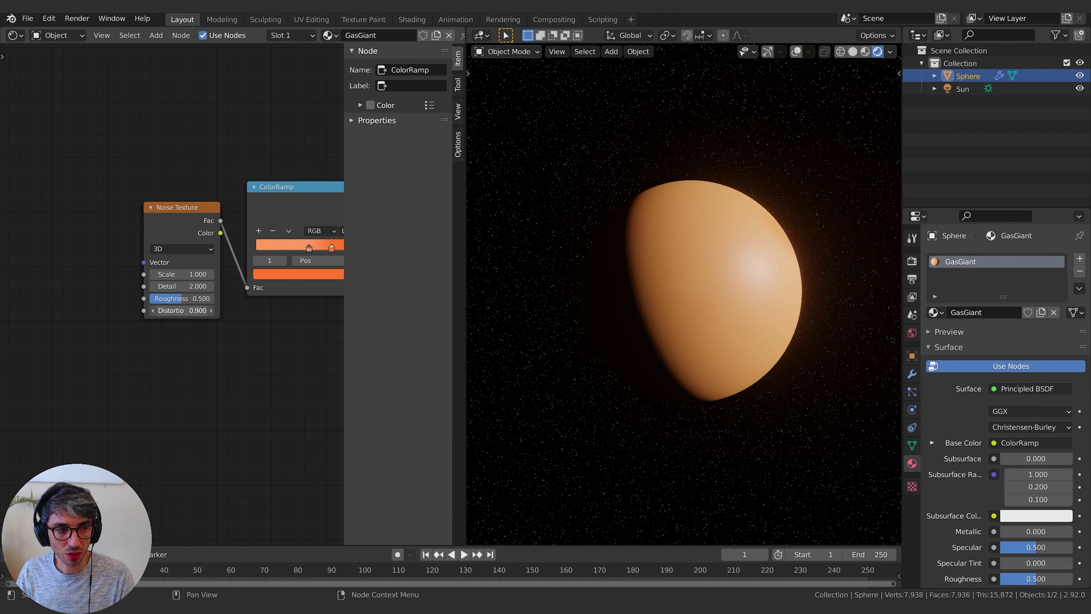
left_click_drag(185, 310, 278, 310)
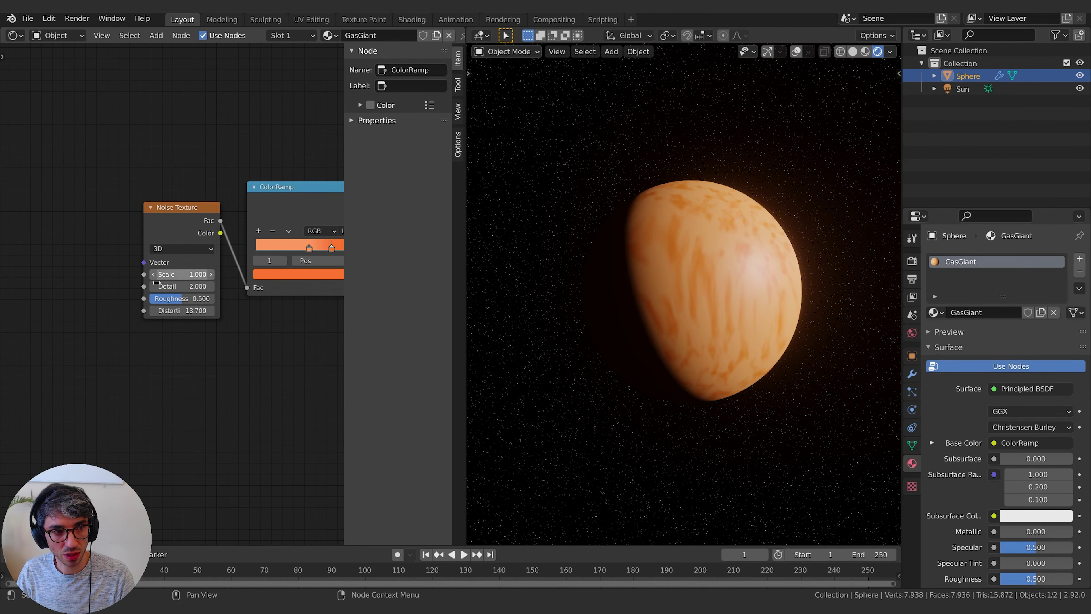
left_click_drag(171, 298, 179, 286)
Lower the Noise Texture's scale to 0.3 to stretch the pattern into broad bands
scroll(725, 254, "up", 5)
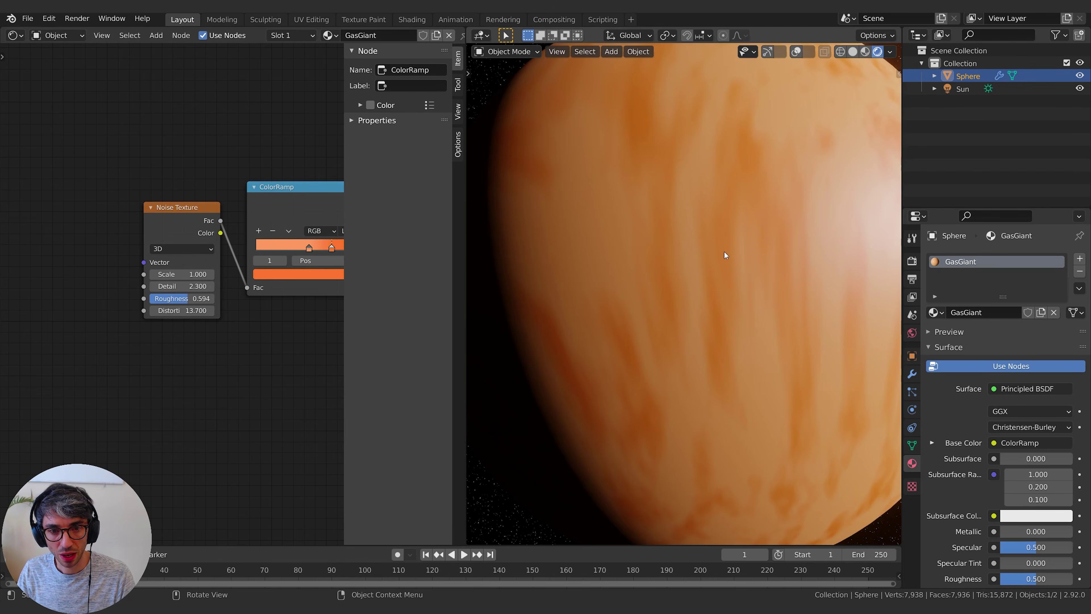
scroll(726, 254, "down", 2)
middle_click_drag(790, 273, 743, 269, "shift")
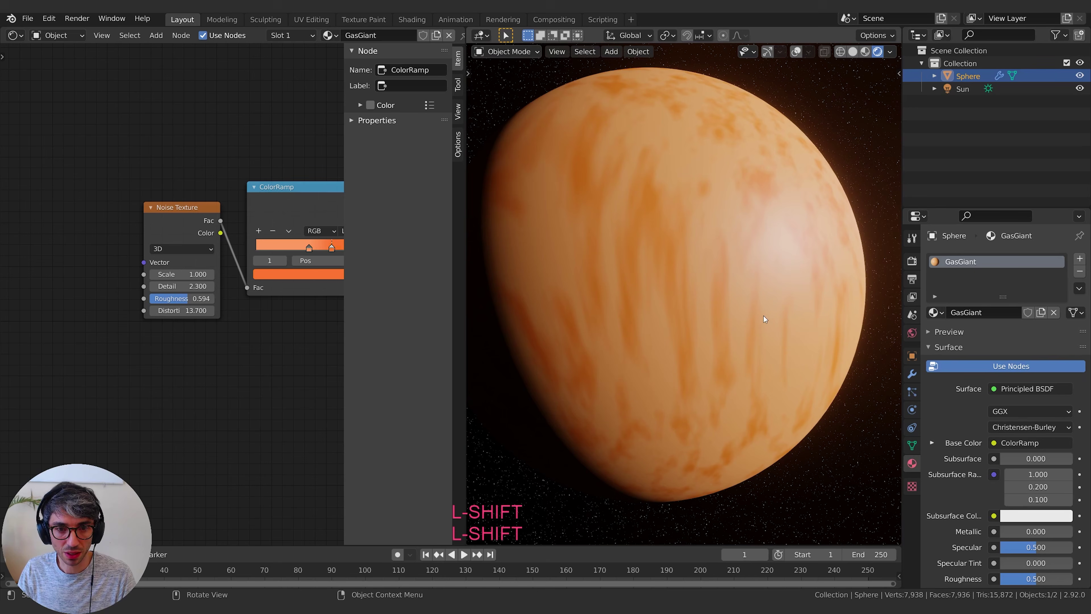
left_click_drag(185, 274, 151, 274)
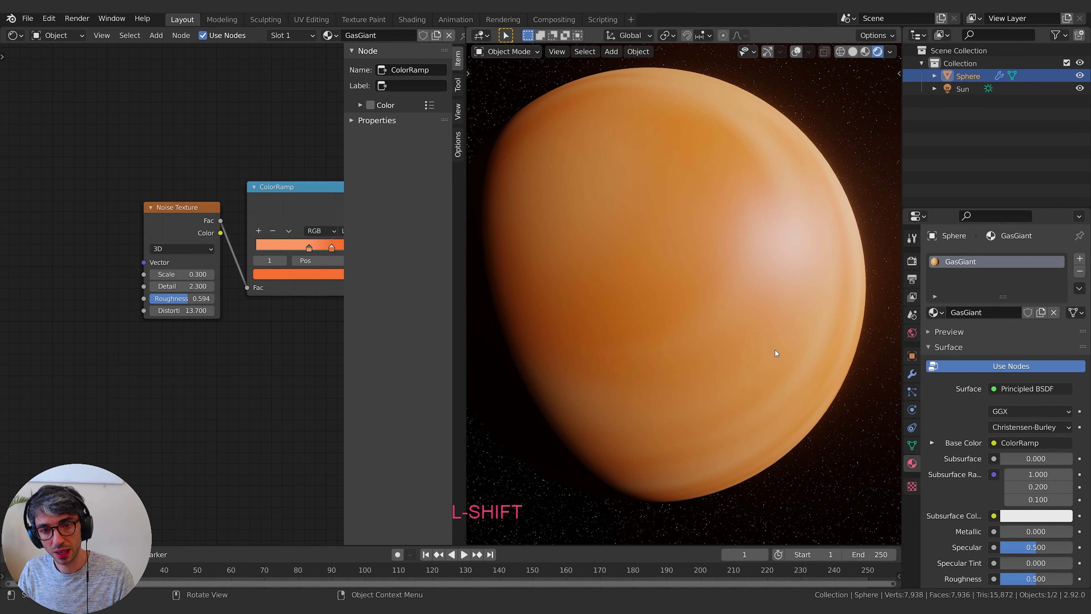
Rotate the sphere freely about the global Y axis and about -48° around the global X axis
key("r")
key("y")
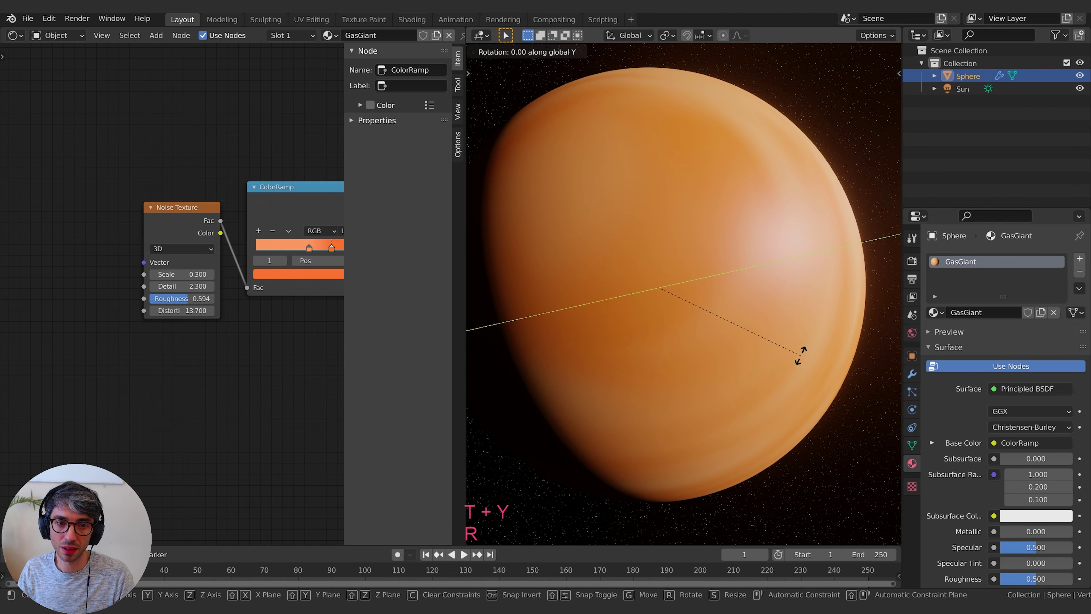
left_click(738, 232)
key("r")
key("z")
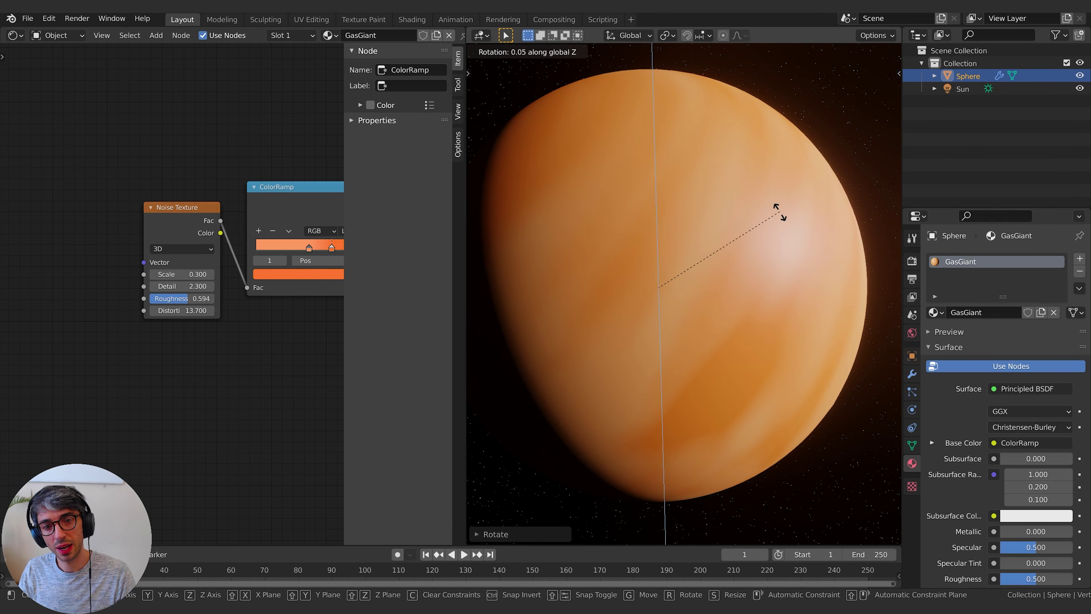
key("x")
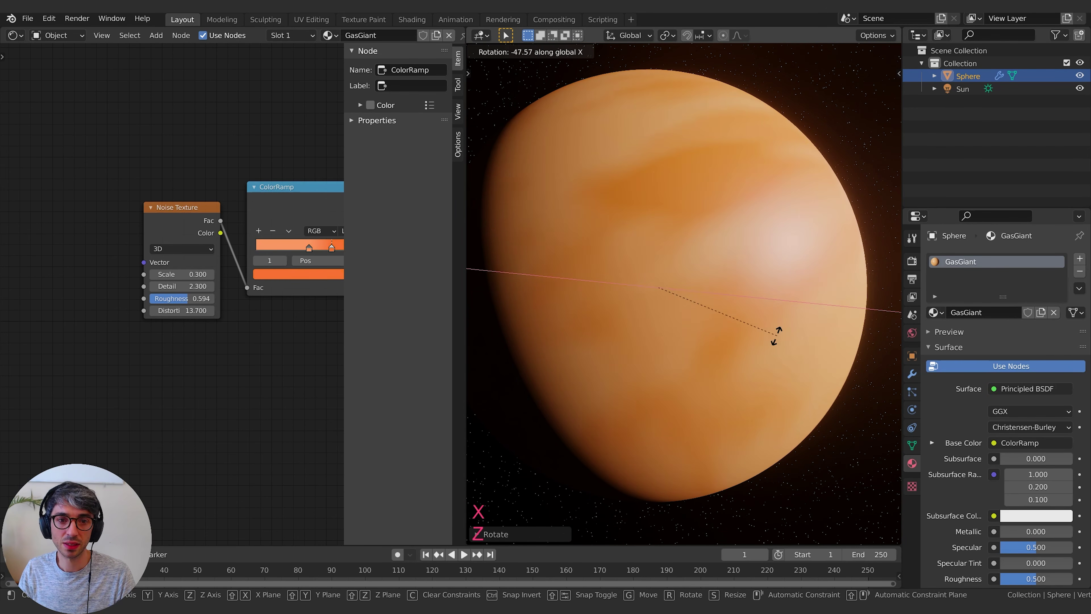
left_click(775, 333)
Rotate the sphere about the global Y and Z axes until its bands run roughly horizontally
key("r")
key("y")
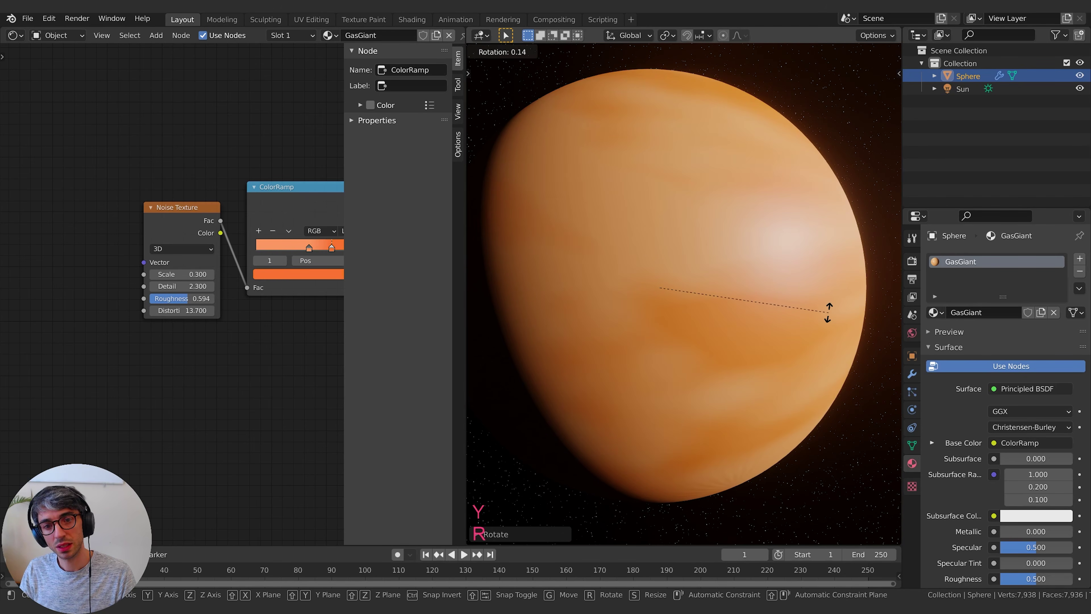
left_click(816, 286)
key("r")
key("z")
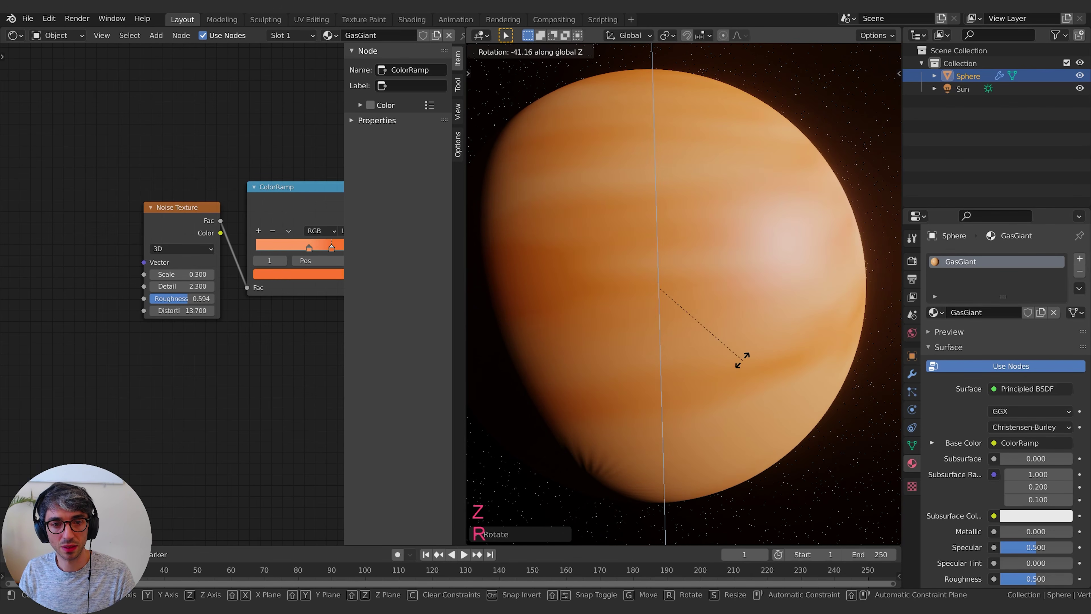
left_click(832, 265)
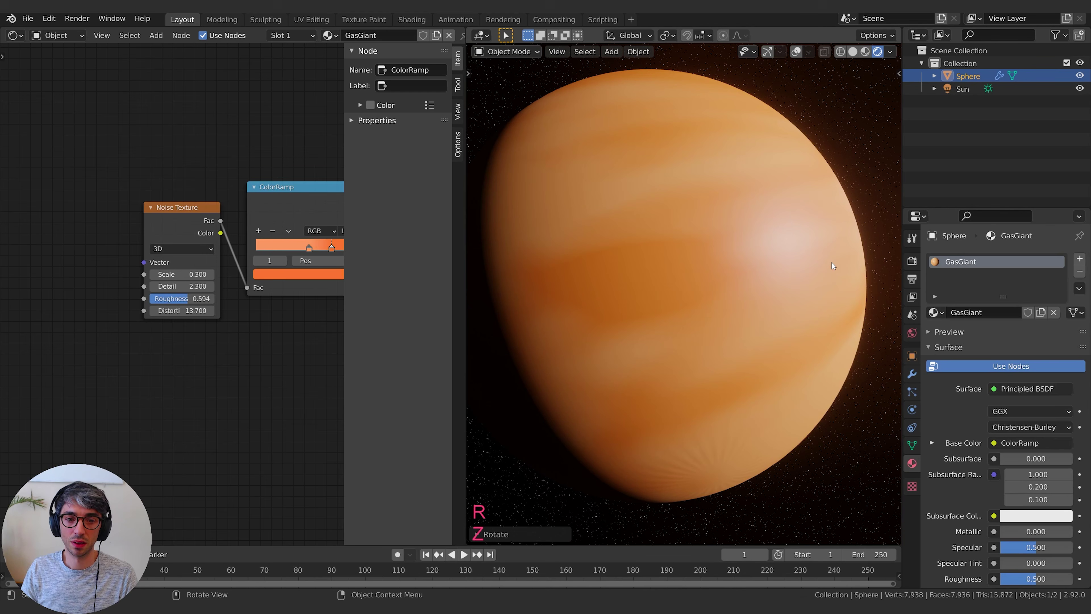
Rotate the sphere freely about the global X axis so its bands run diagonally
key("r")
key("y")
key("Escape")
key("r")
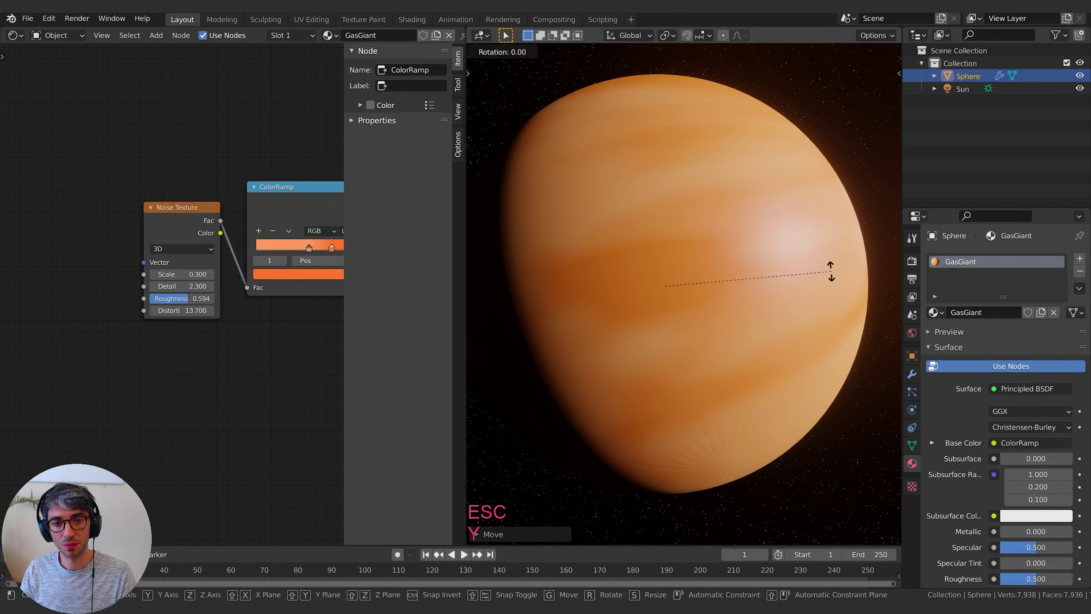
key("x")
key("Escape")
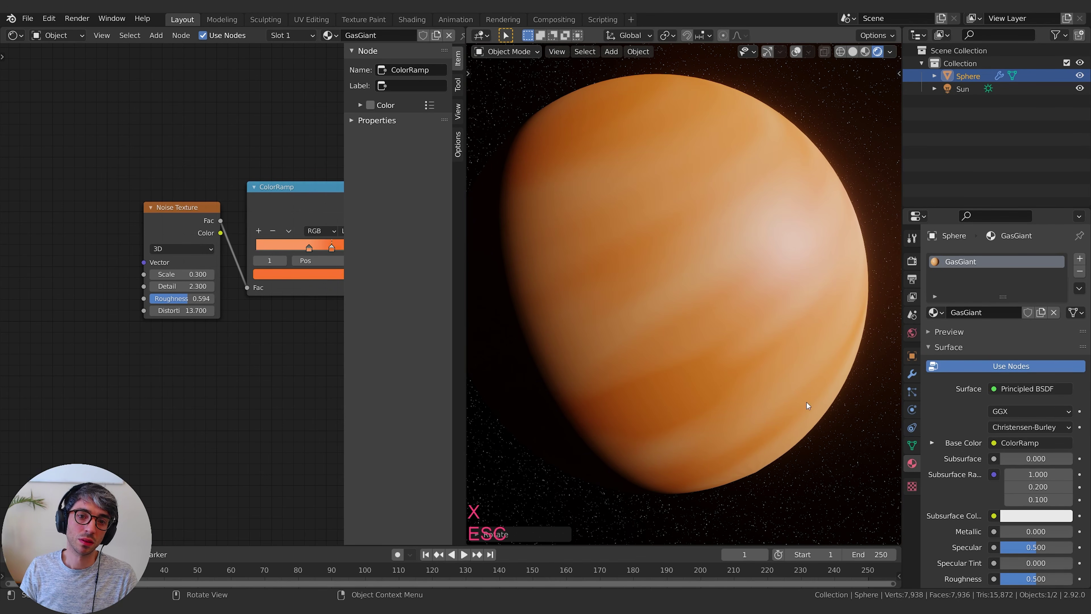
Set the Noise Texture's detail to 4.6 and roughness to 0.844, and place the ColorRamp's first stop at 0.382
middle_click_drag(317, 238, 253, 262)
left_click_drag(245, 270, 249, 269)
middle_click_drag(249, 299, 351, 297)
left_click_drag(193, 281, 204, 269)
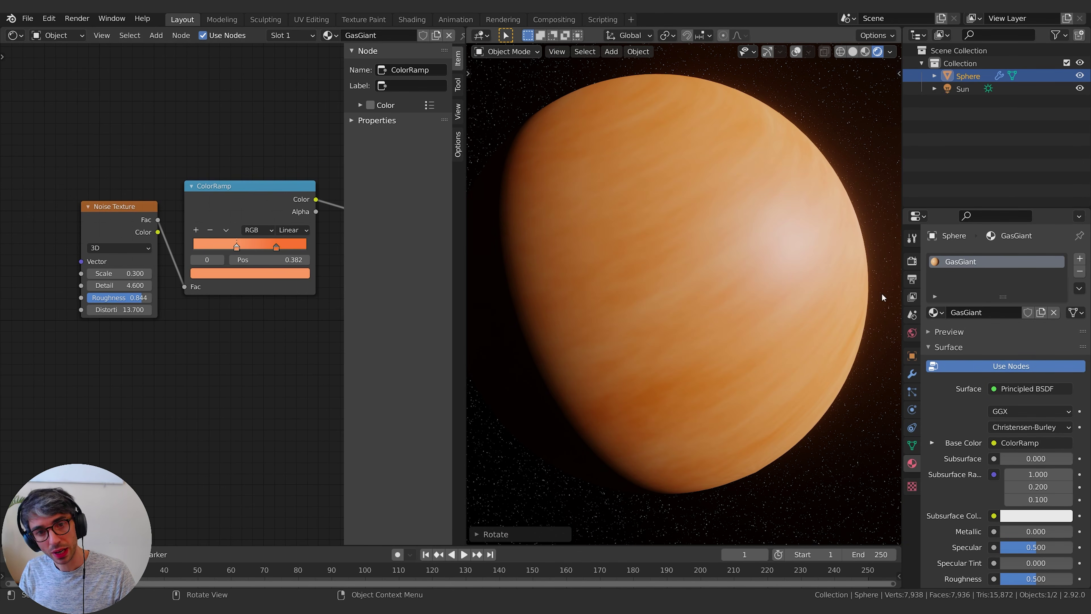
Raise the Principled BSDF's roughness to 0.891 and its specular to 0.615
scroll(206, 331, "right", 5, "shift")
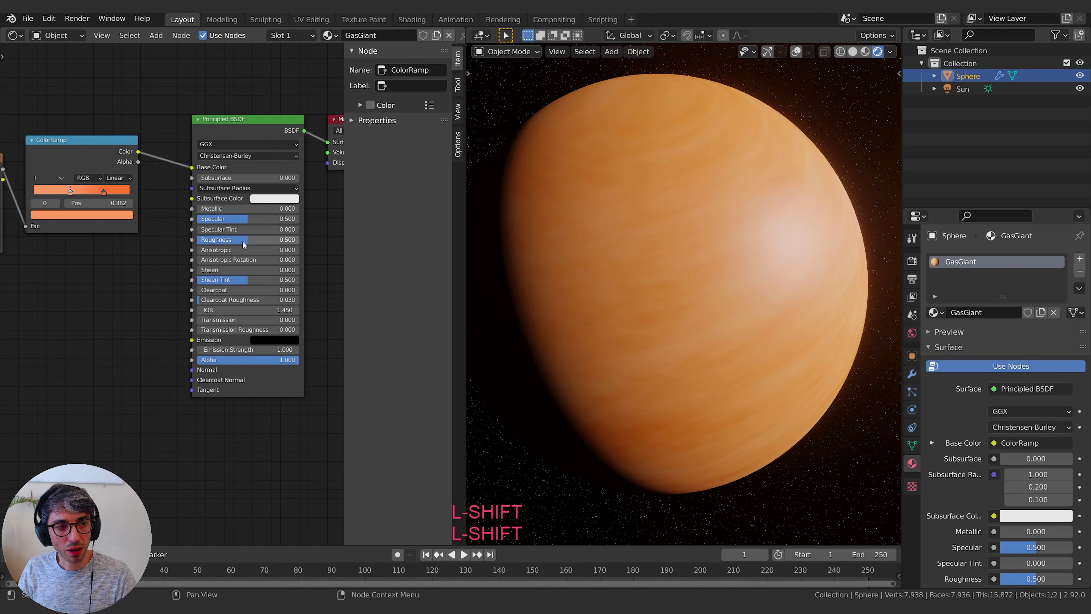
left_click_drag(243, 244, 288, 242)
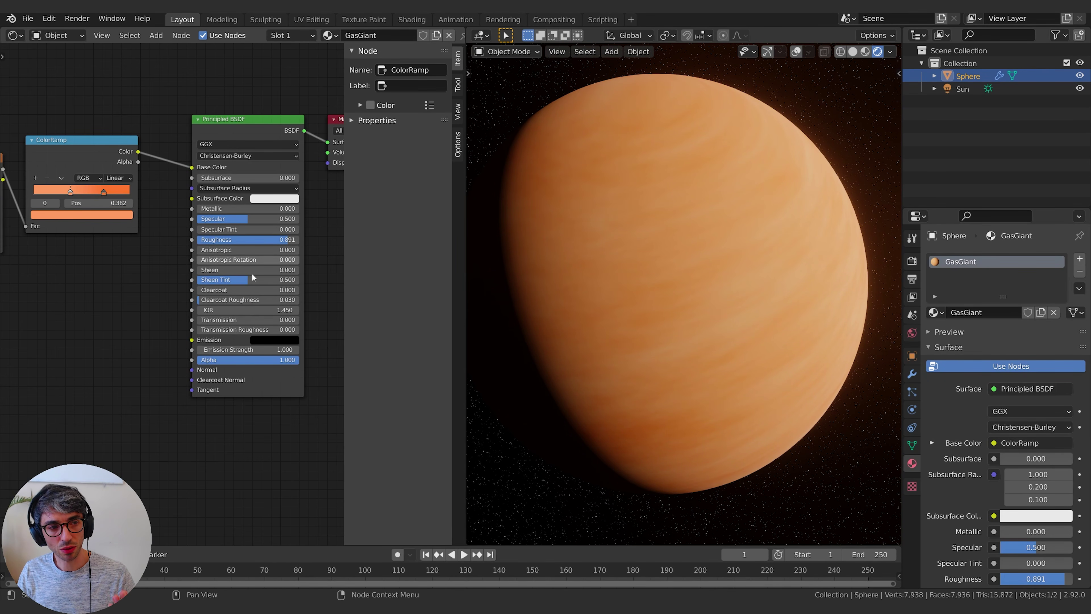
left_click_drag(243, 220, 249, 219, "shift")
scroll(129, 268, "down", 3, "shift")
scroll(145, 278, "up", 1)
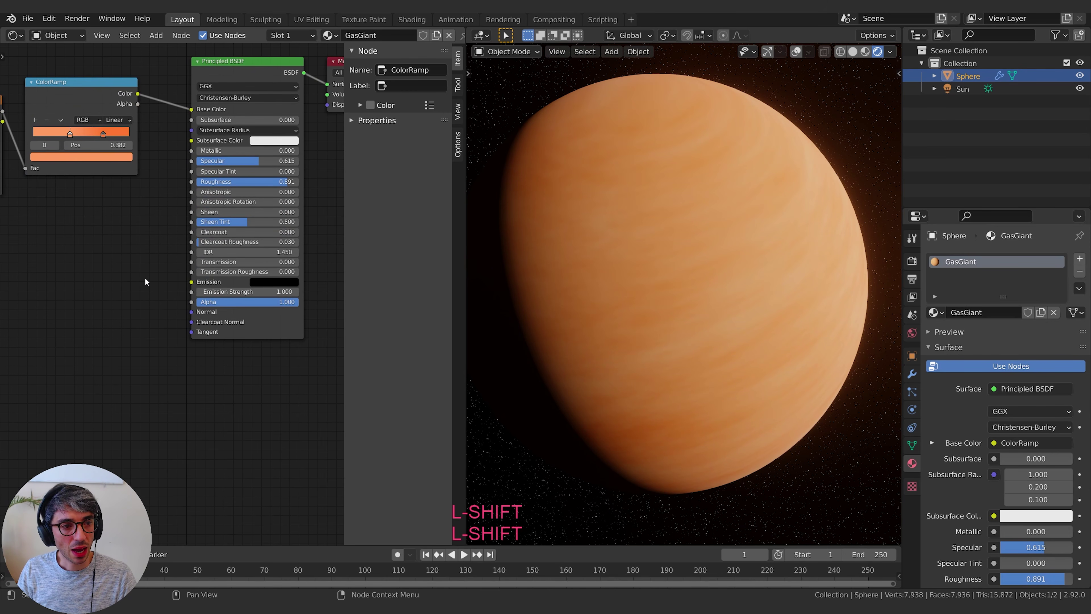
Try the Principled BSDF's transmission at 0.821, and reduce it to 0.621
middle_click_drag(122, 327, 139, 302, "ctrl")
middle_click_drag(46, 332, 45, 336)
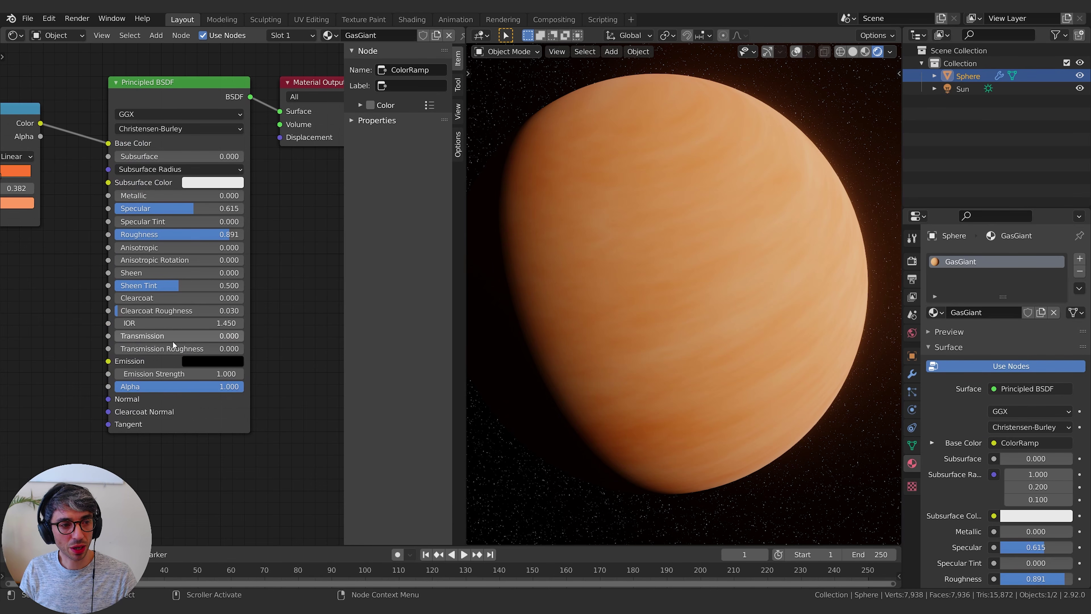
left_click_drag(173, 336, 223, 336)
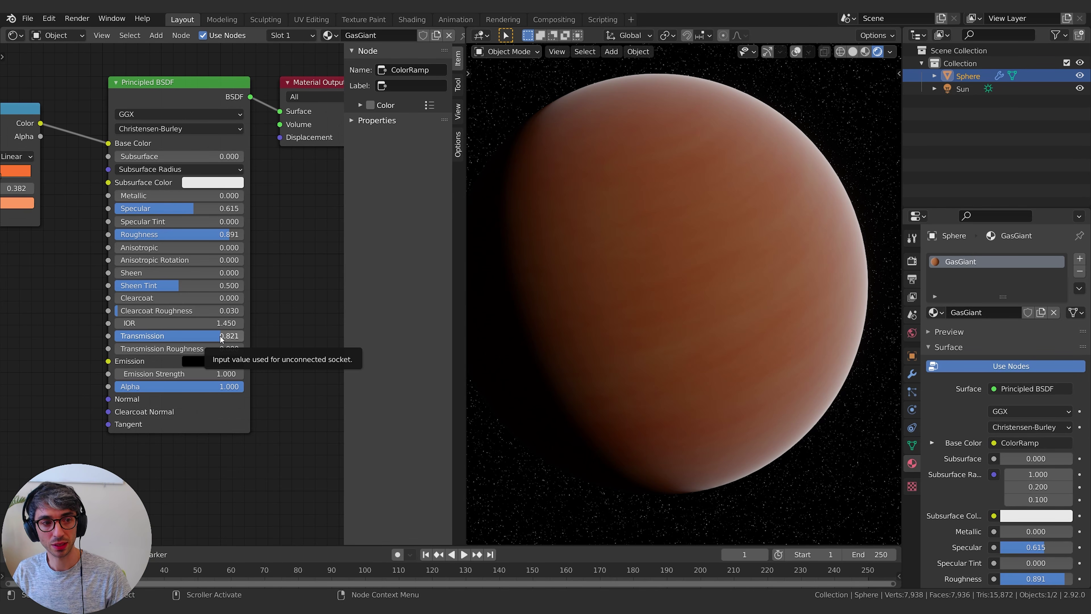
left_click_drag(221, 339, 194, 338)
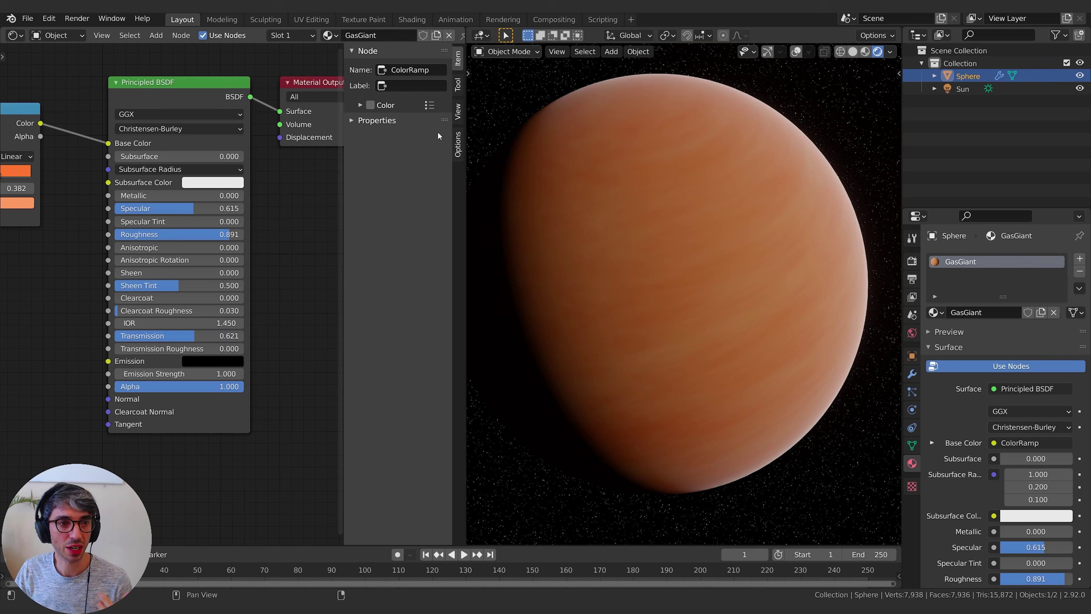
Enable Screen Space Refraction for the GasGiant material and raise its transmission to 0.752
left_click(459, 133)
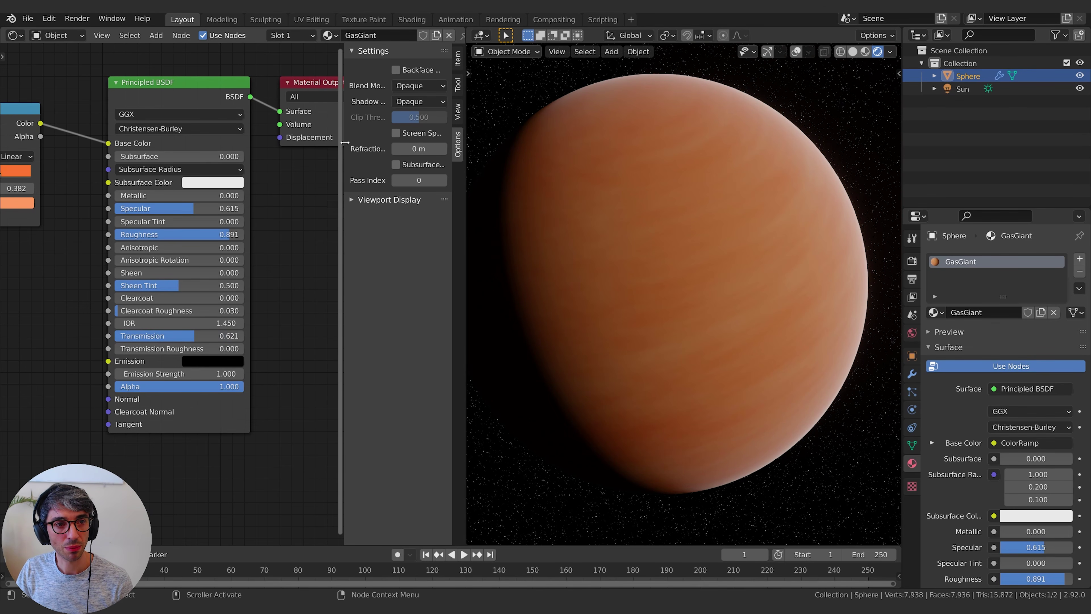
left_click_drag(343, 174, 233, 173)
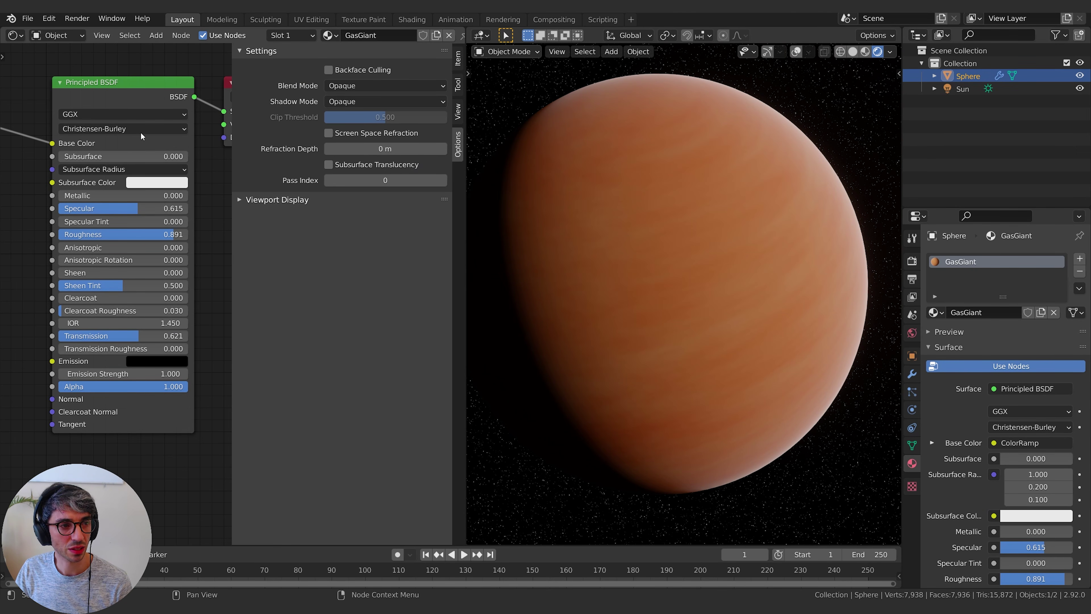
left_click(331, 134)
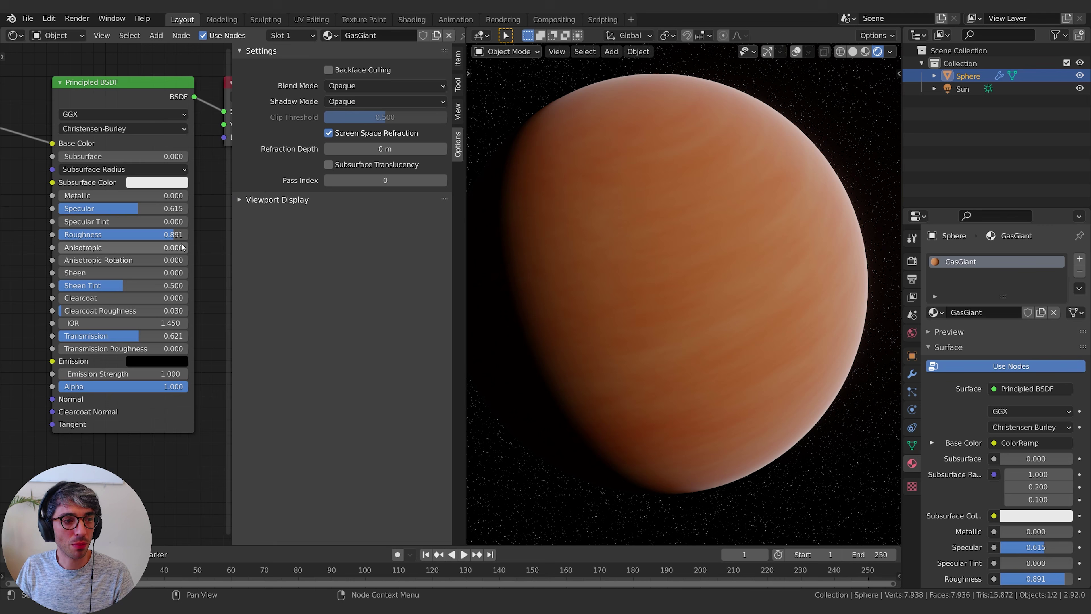
middle_click_drag(83, 321, 94, 316)
left_click_drag(124, 331, 162, 330)
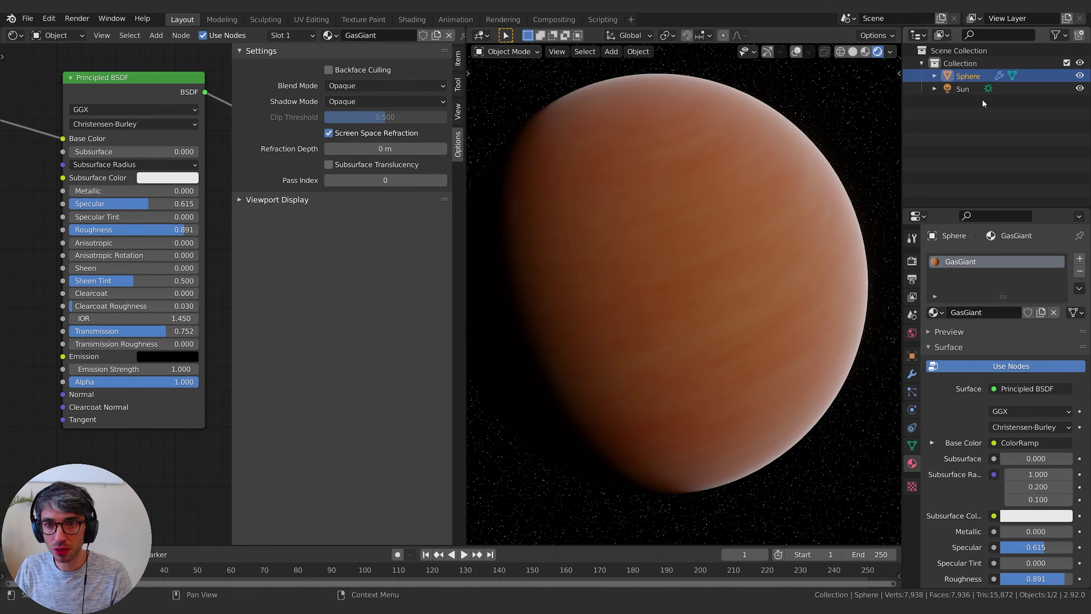
Set the Sun light's strength to 10
left_click(975, 89)
left_click(1029, 342)
type("10")
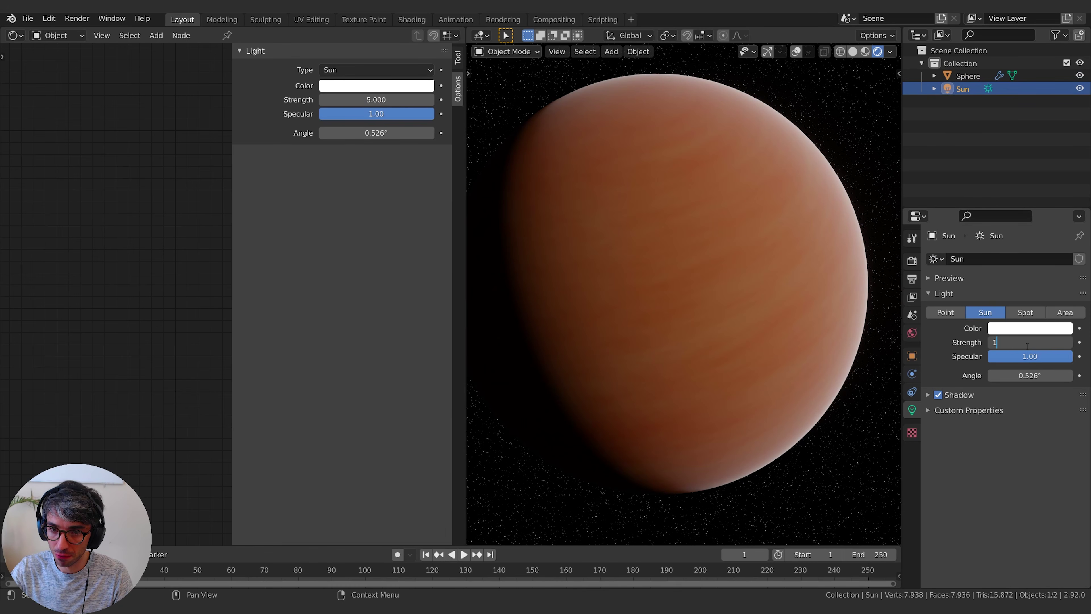
key("Return")
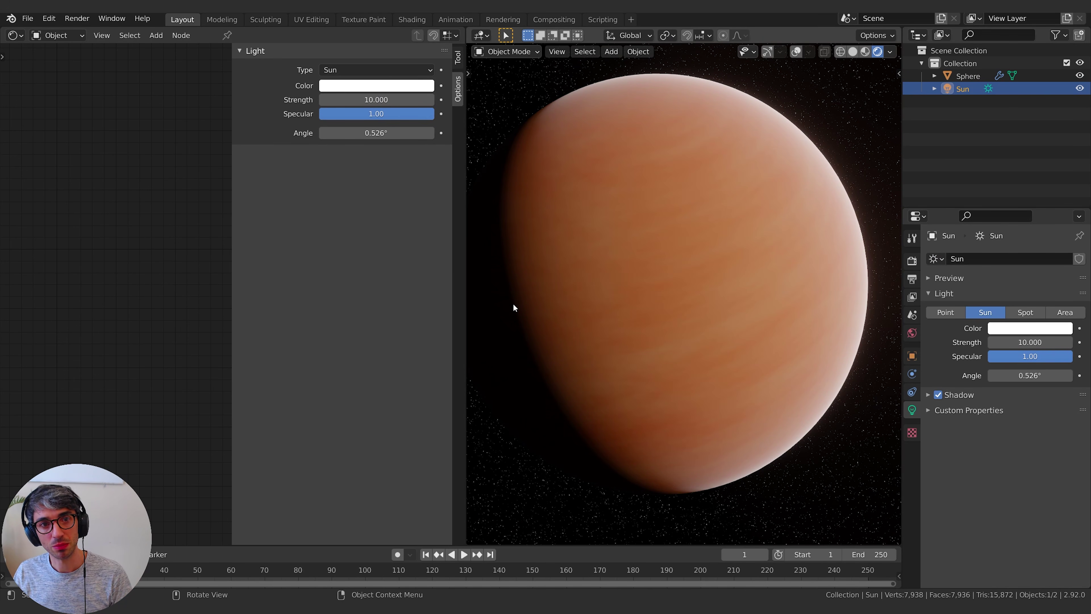
Add a Layer Weight node to the sphere's GasGiant material and place it below the ColorRamp
left_click(537, 202)
middle_click_drag(107, 304, 139, 268)
middle_click_drag(54, 295, 76, 286)
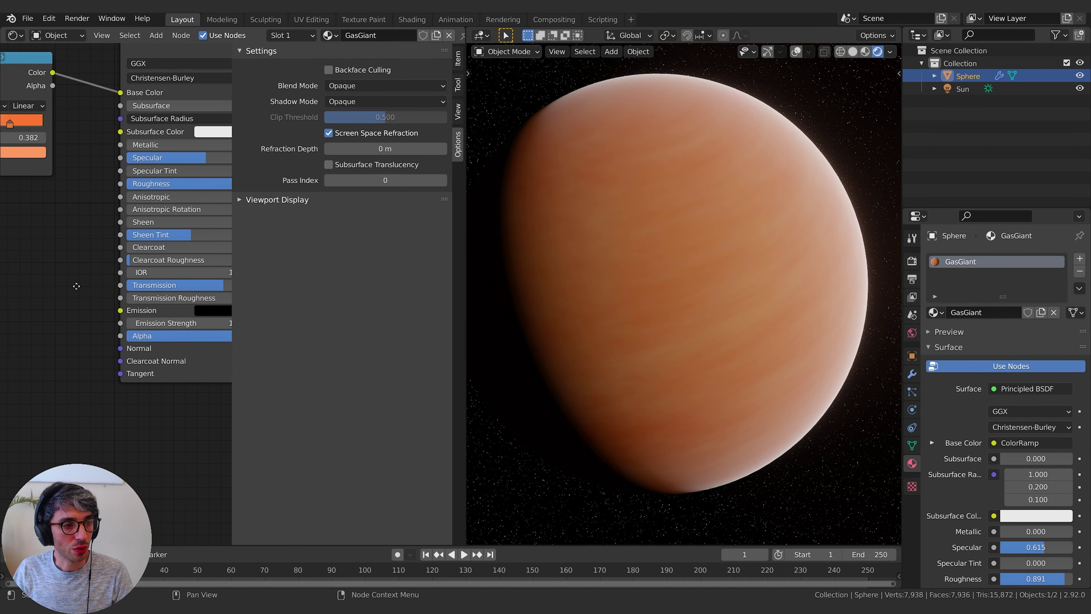
scroll(75, 283, "down", 3)
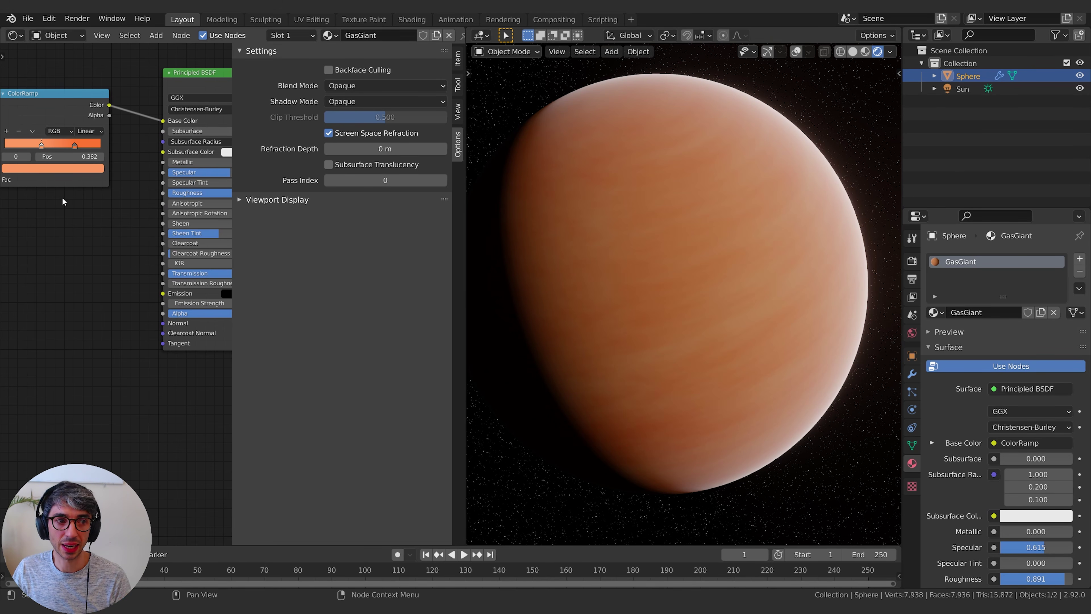
scroll(82, 230, "left", 2, "ctrl")
key("shift+a")
type("a")
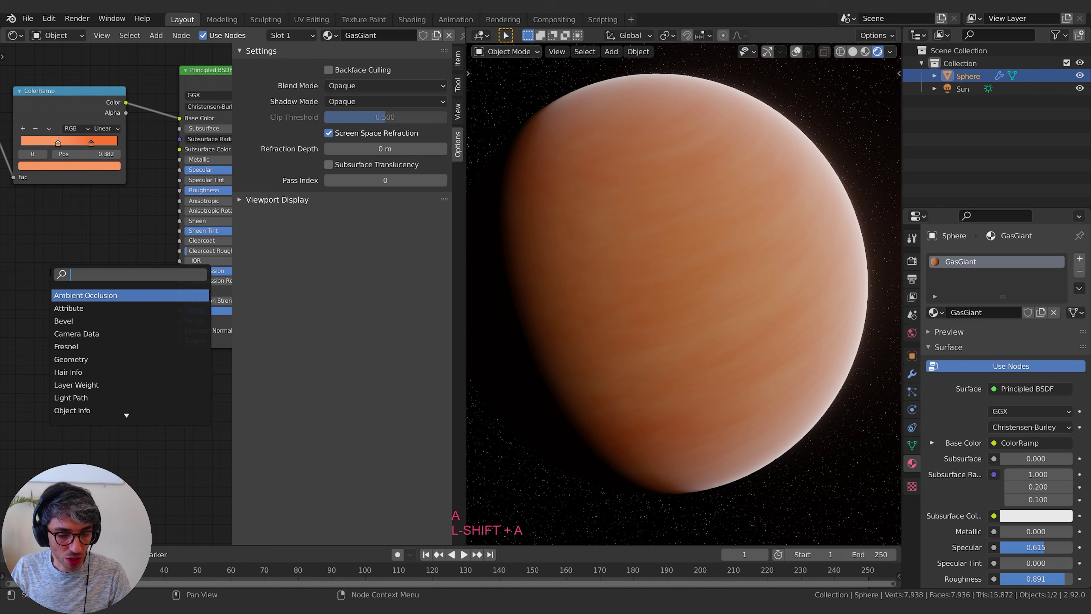
type("layer")
key("Return")
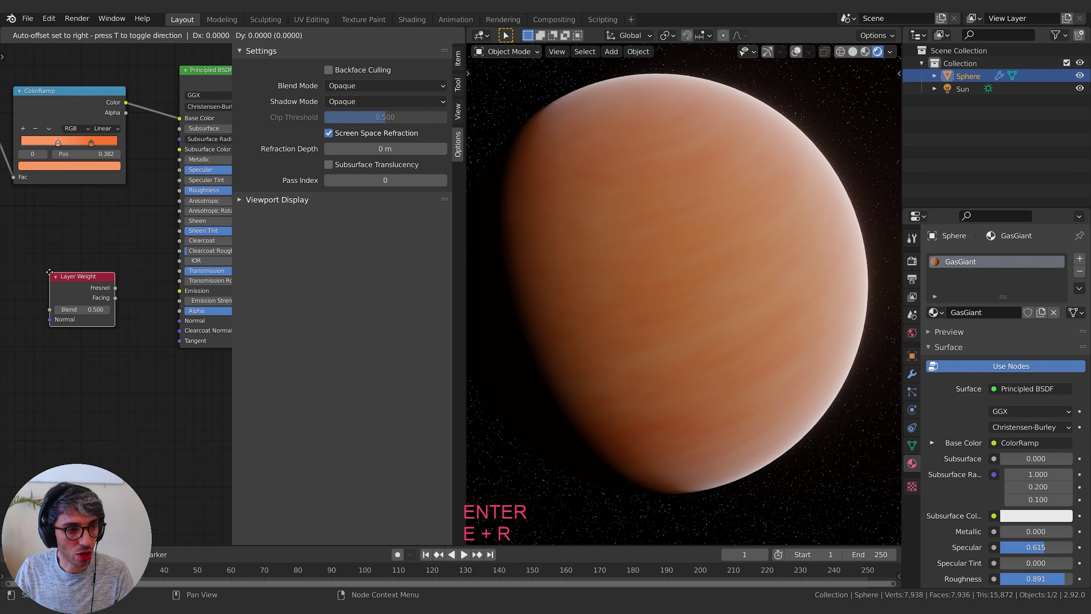
middle_click_drag(108, 284, 114, 278)
left_click_drag(114, 279, 92, 299)
scroll(118, 313, "up", 3)
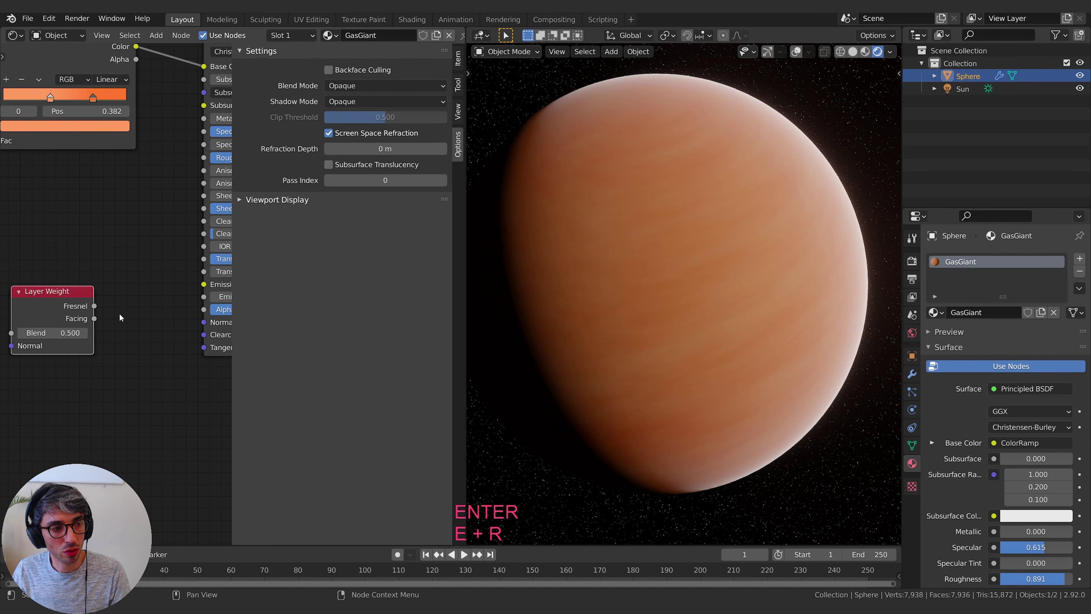
scroll(124, 311, "down", 1)
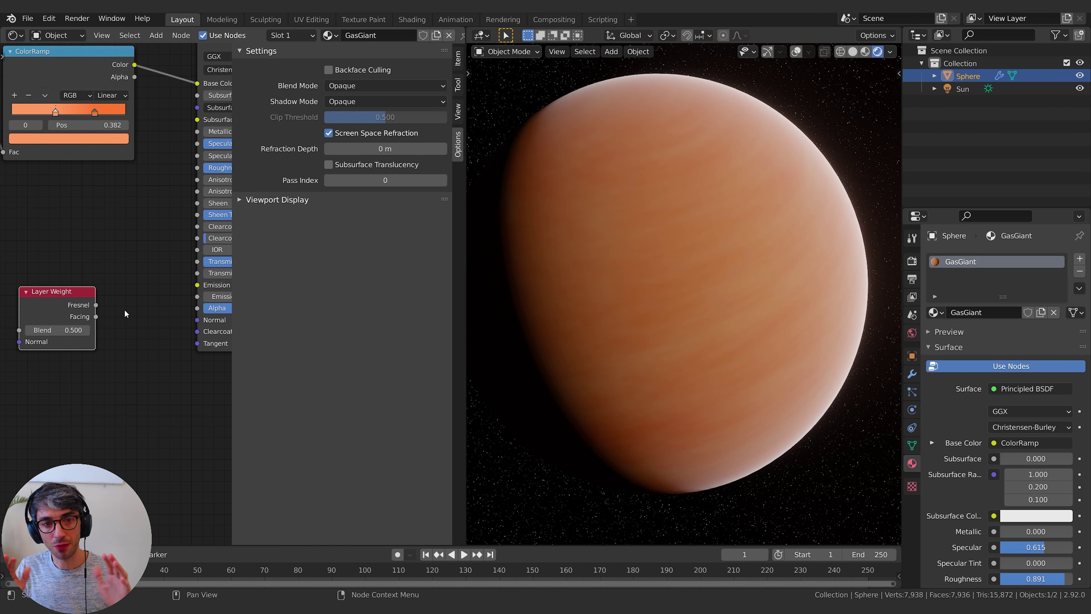
View the sphere in wireframe shading with X-ray off to examine how its faces are angled to the view
left_click(842, 52)
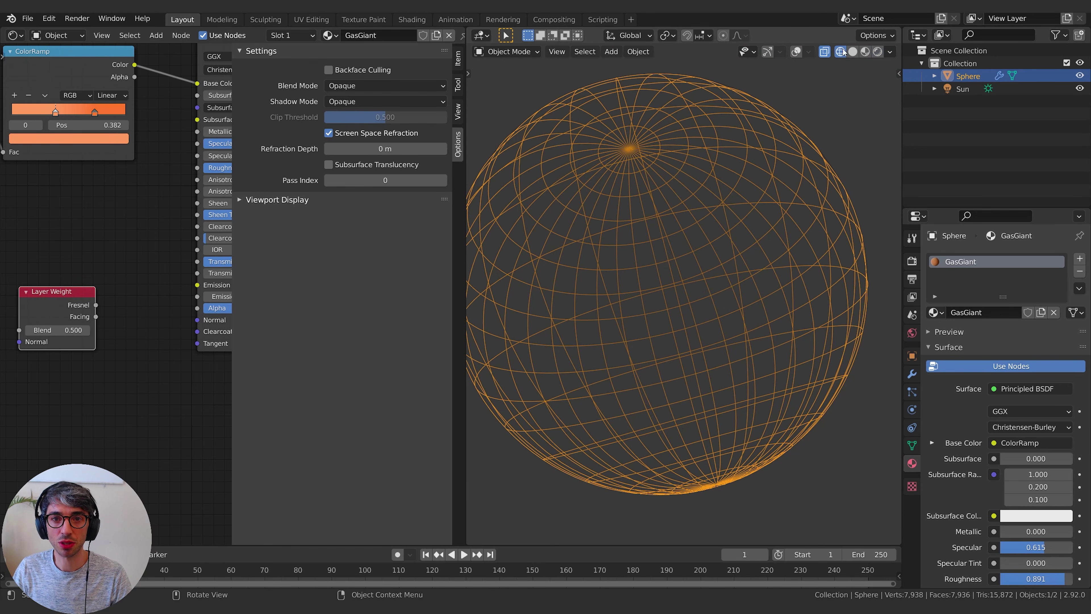
left_click(825, 51)
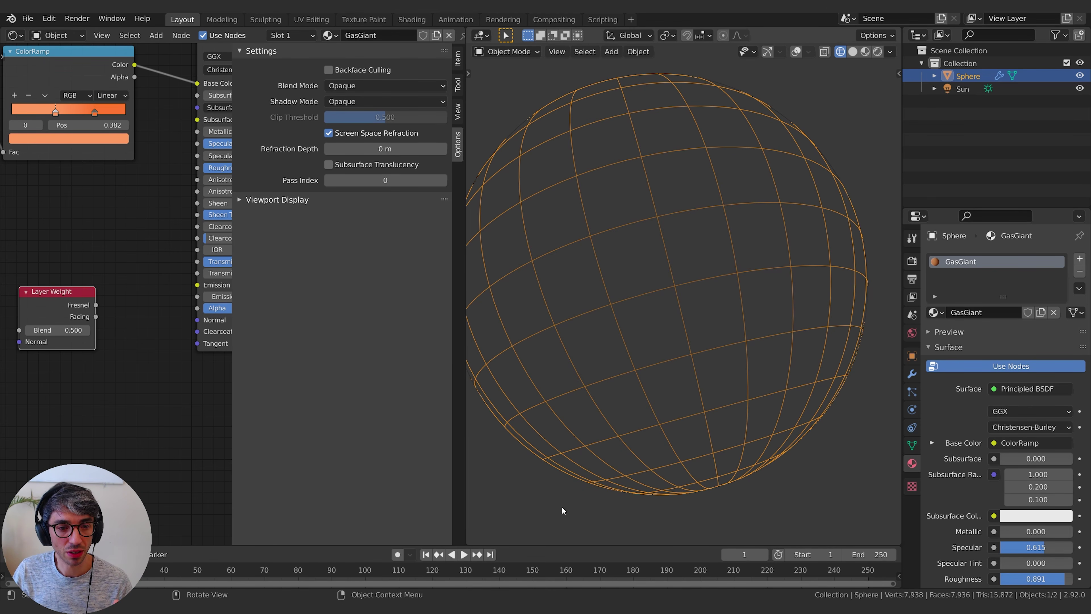
middle_click_drag(67, 317, 90, 317)
left_click_drag(89, 317, 86, 318)
middle_click_drag(147, 331, 109, 333)
left_click_drag(64, 318, 59, 340)
middle_click_drag(68, 342, 73, 341)
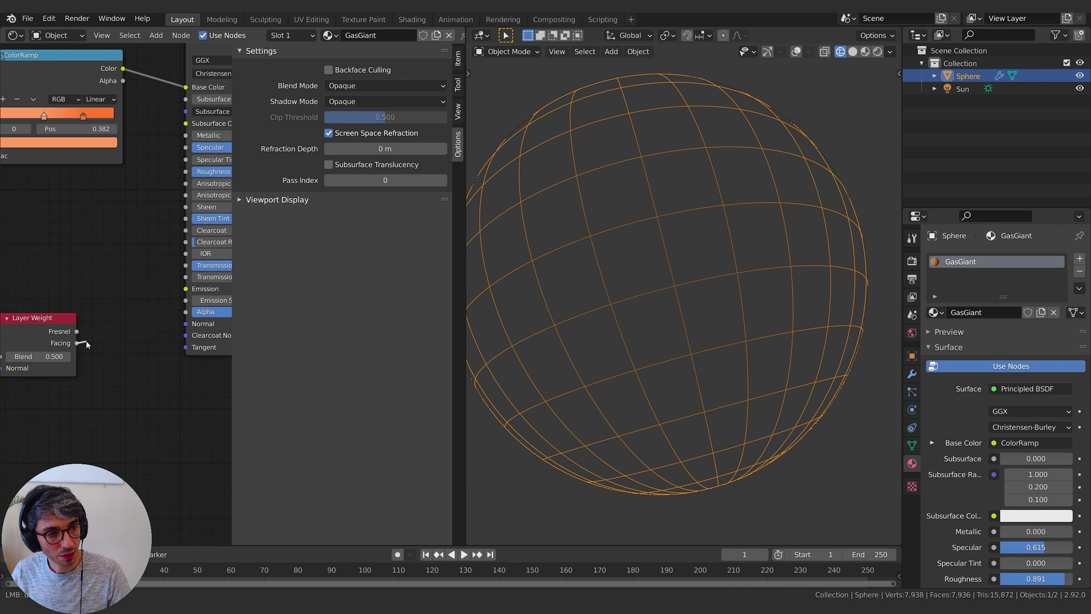
left_click_drag(77, 343, 81, 327)
middle_click_drag(80, 332, 79, 325)
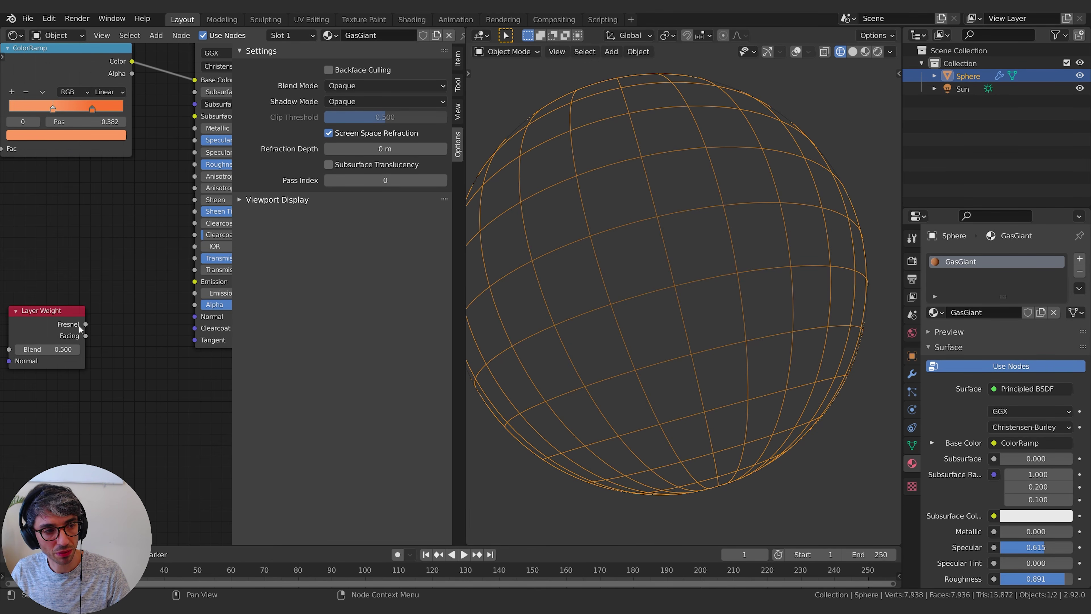
Add a second ColorRamp beside the Layer Weight node and connect the Layer Weight's Facing output to its Fac input
key("shift+a")
left_click(175, 358)
type("colo")
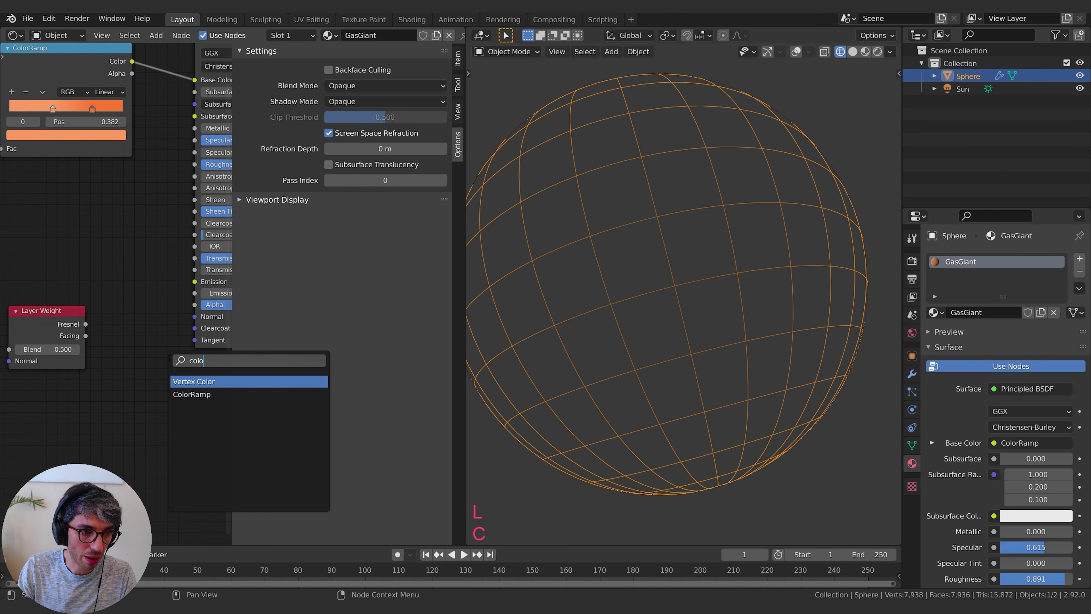
key("Down")
key("Return")
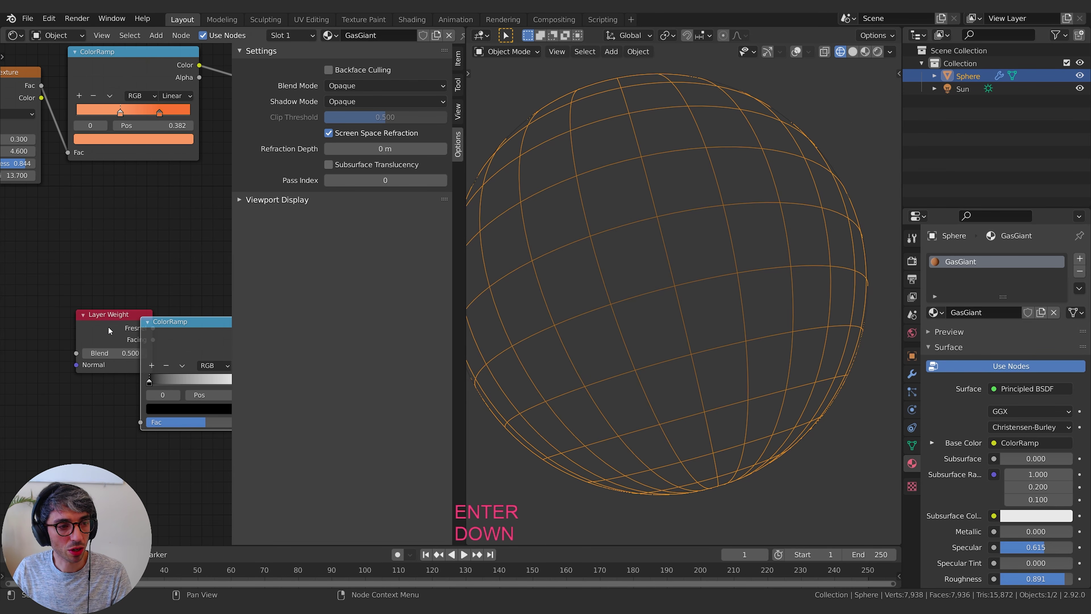
left_click_drag(109, 327, 50, 338)
left_click_drag(168, 340, 116, 321)
left_click_drag(37, 341, 88, 404)
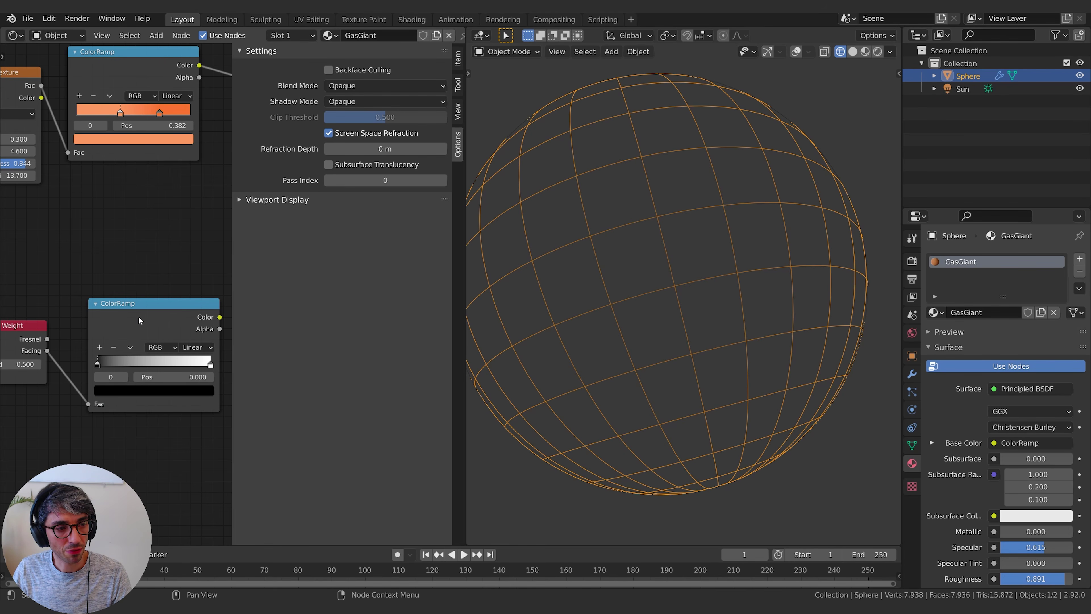
Connect the new ColorRamp's Color output to the Principled BSDF's Emission input and return the viewport to rendered shading
left_click_drag(138, 317, 108, 318)
middle_click_drag(146, 327, 46, 330)
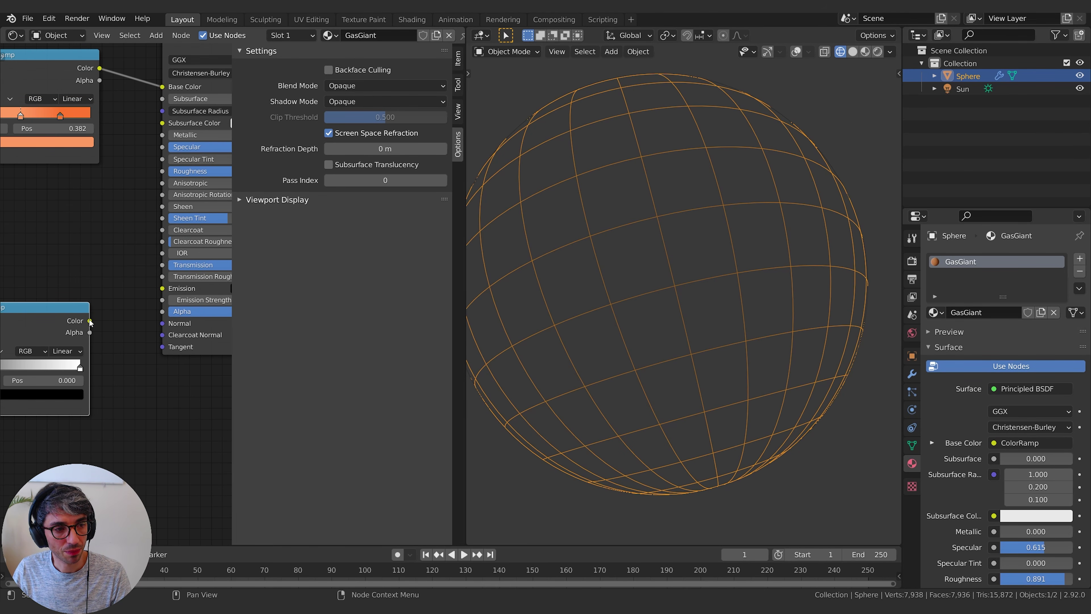
left_click_drag(89, 320, 162, 288)
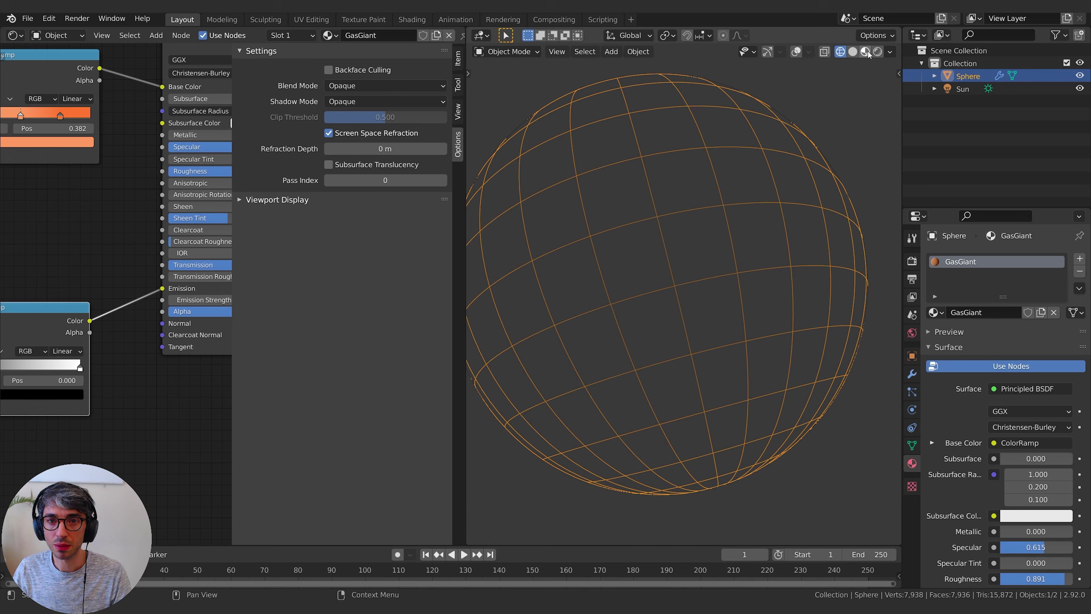
left_click(876, 52)
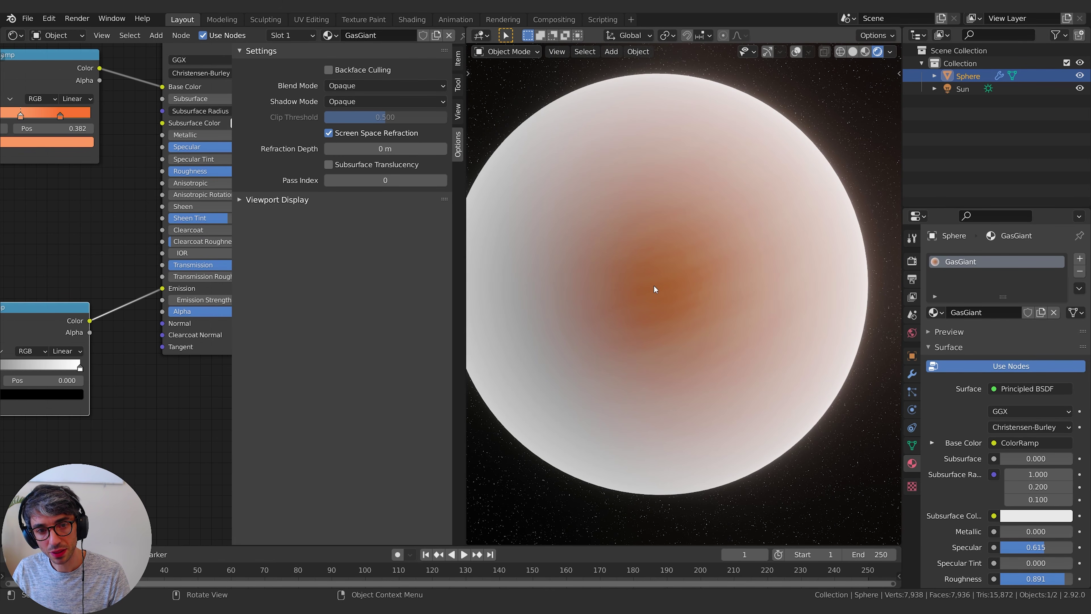
Move the new ColorRamp's black stop to 0.645 and set its interpolation to Ease
middle_click_drag(19, 372, 105, 354)
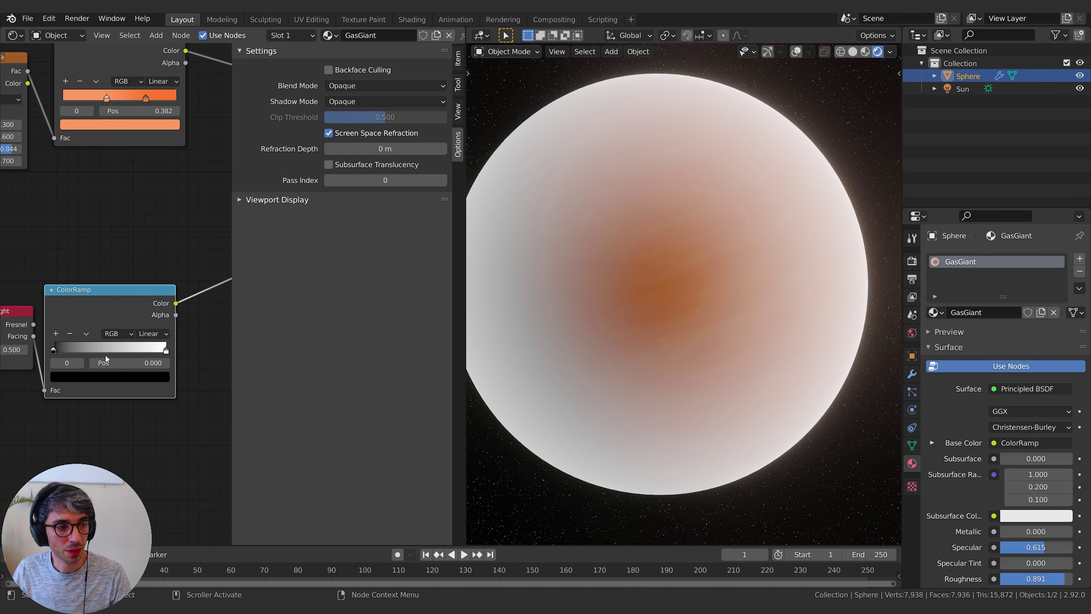
left_click_drag(54, 349, 114, 359)
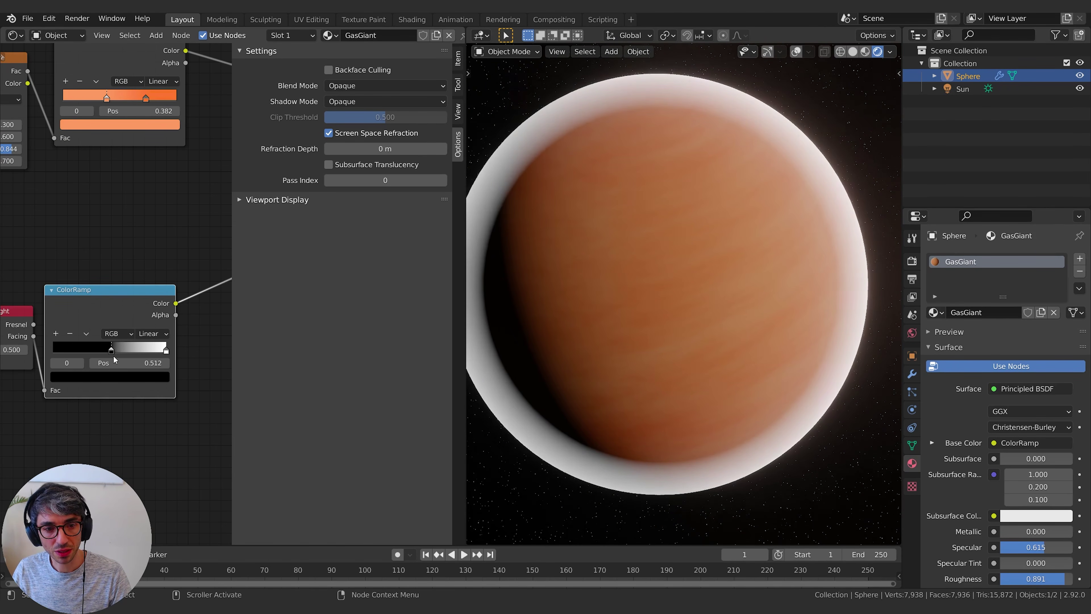
left_click(151, 334)
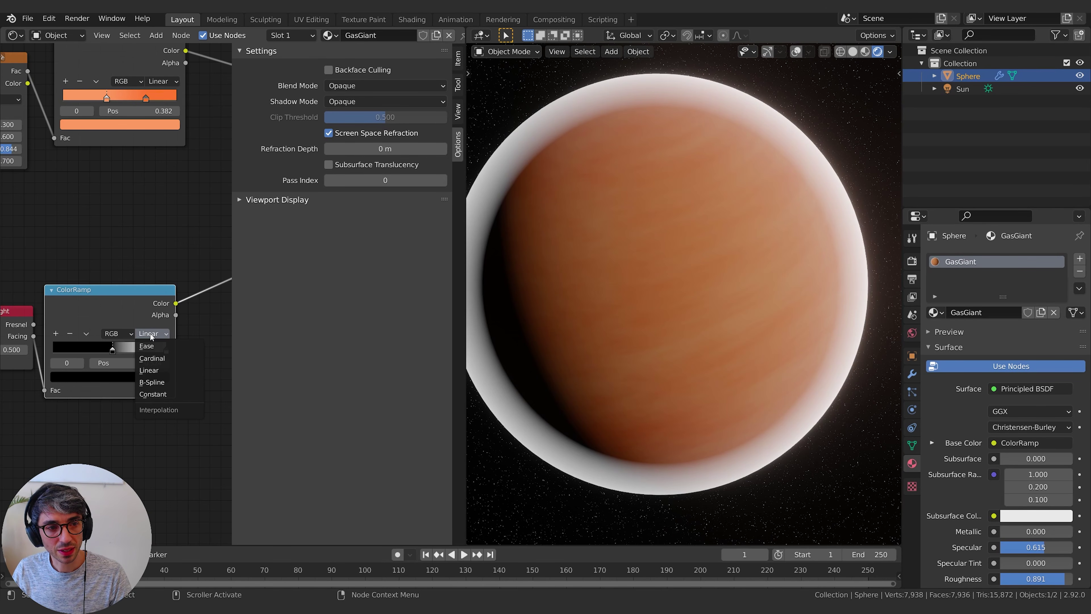
left_click(151, 345)
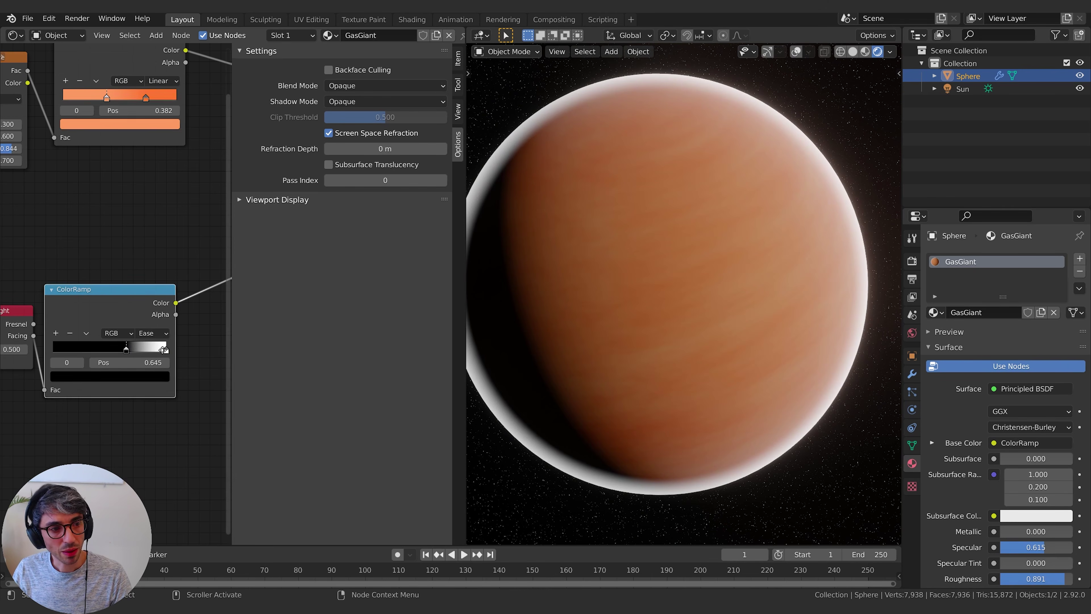
Move the new ColorRamp's connection from the Principled BSDF's Emission input to its Alpha input
middle_click_drag(200, 309, 66, 320)
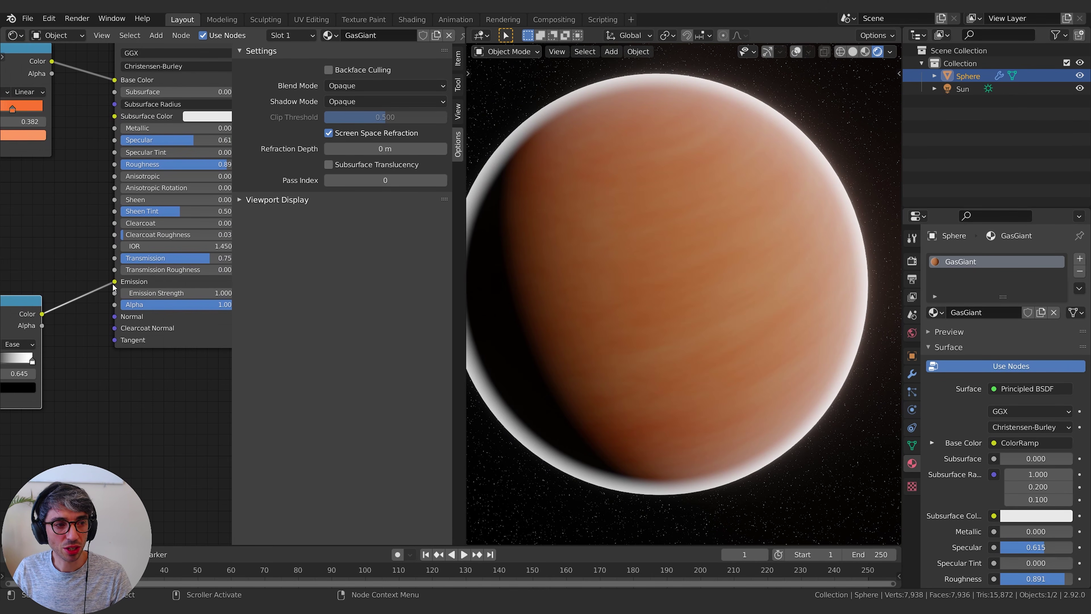
left_click_drag(114, 283, 114, 304)
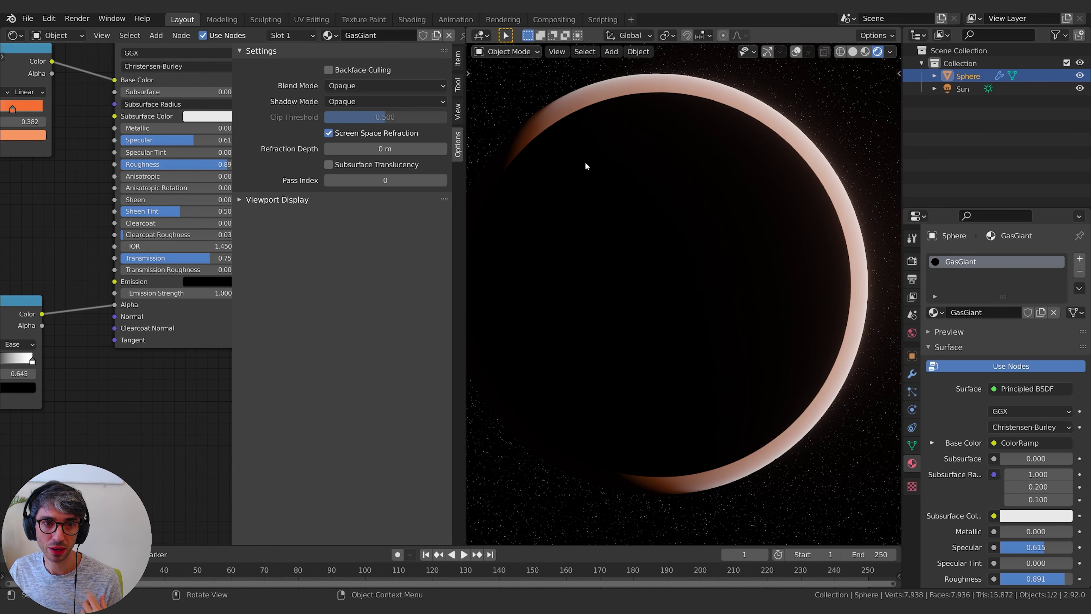
Reverse the alpha ColorRamp's gradient so white comes first, with the white stop at 0.445 and black at the far end
middle_click_drag(45, 294, 190, 281)
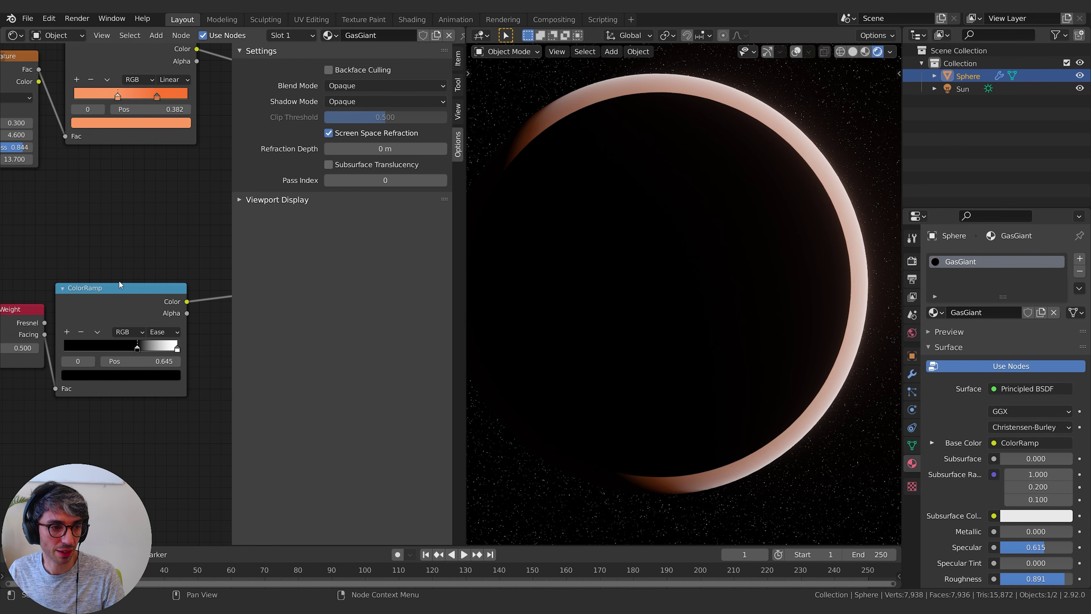
mouse_move(17, 323)
middle_mouse_down()
mouse_move(77, 316)
mouse_move(26, 318)
middle_mouse_up()
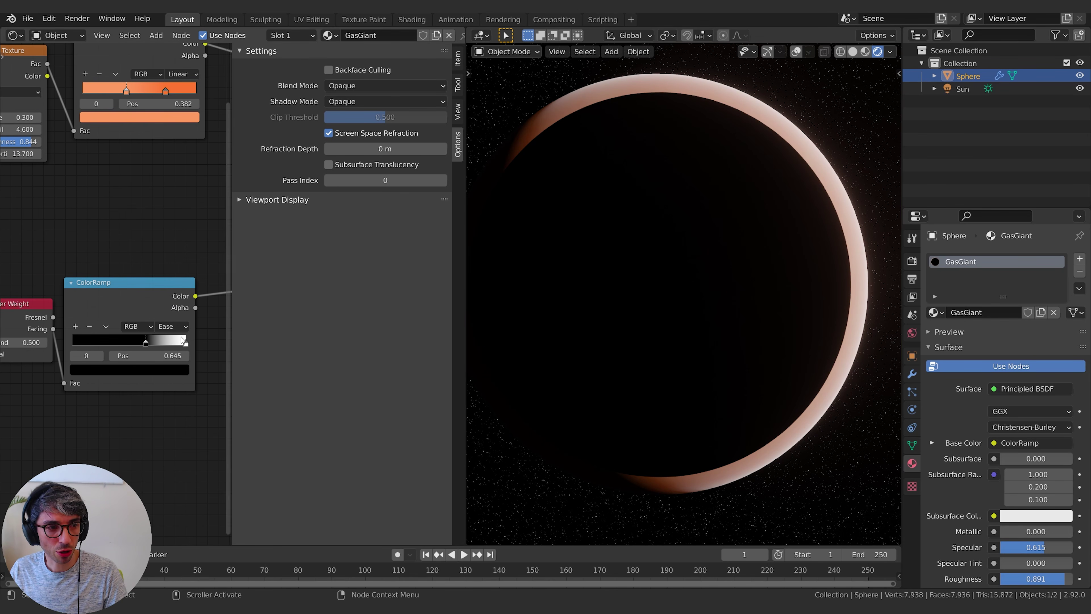
left_click_drag(184, 343, 127, 341)
middle_click_drag(188, 206, 20, 257)
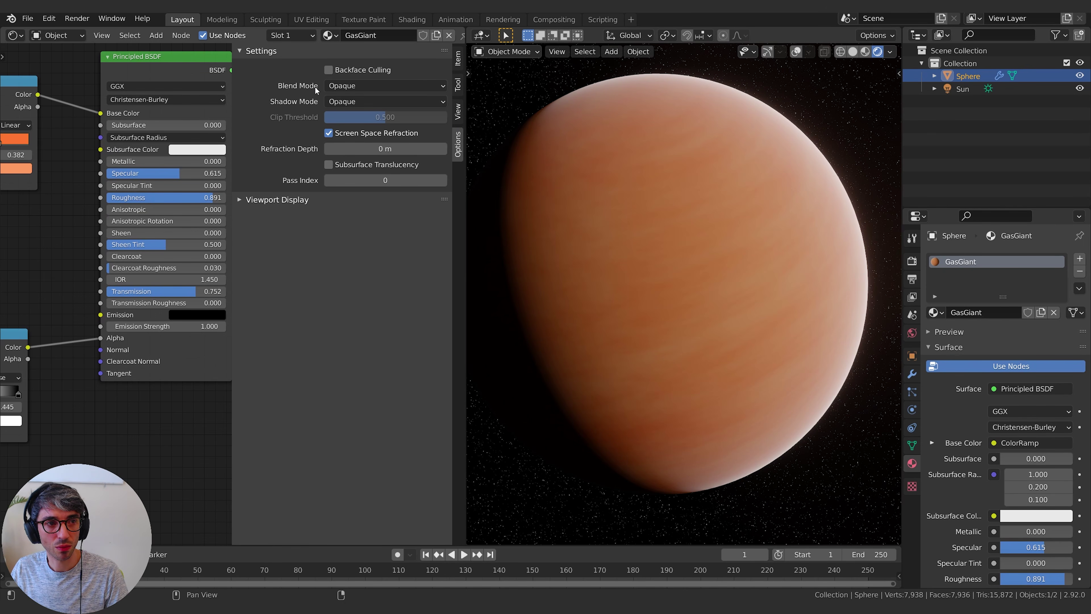
Set the GasGiant material's Blend Mode to Alpha Blend with Show Backface off, and its Shadow Mode to Alpha Hashed
left_click(367, 89)
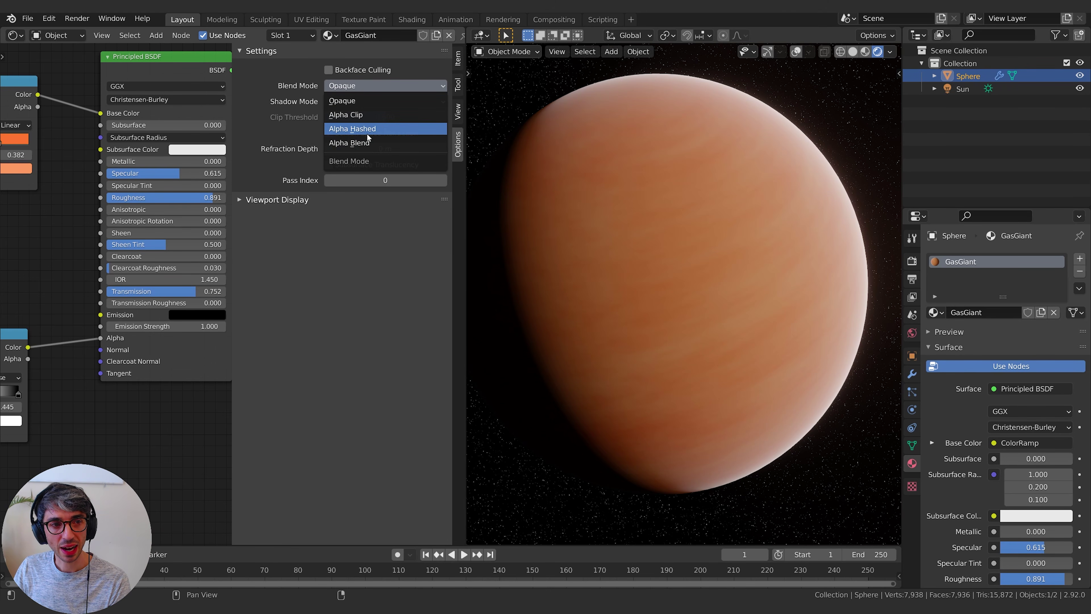
left_click(371, 143)
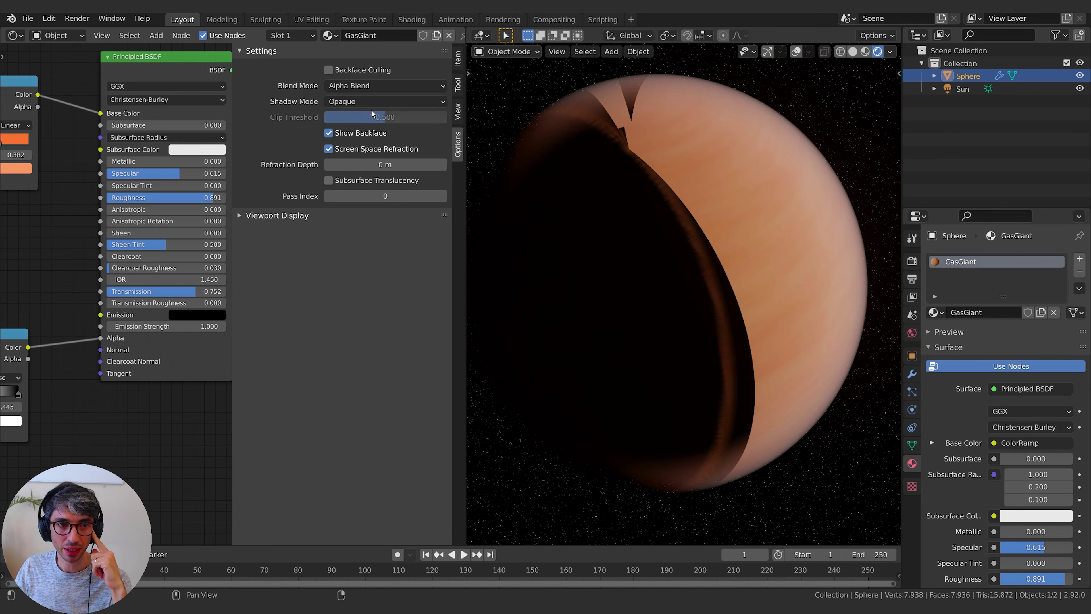
left_click(329, 134)
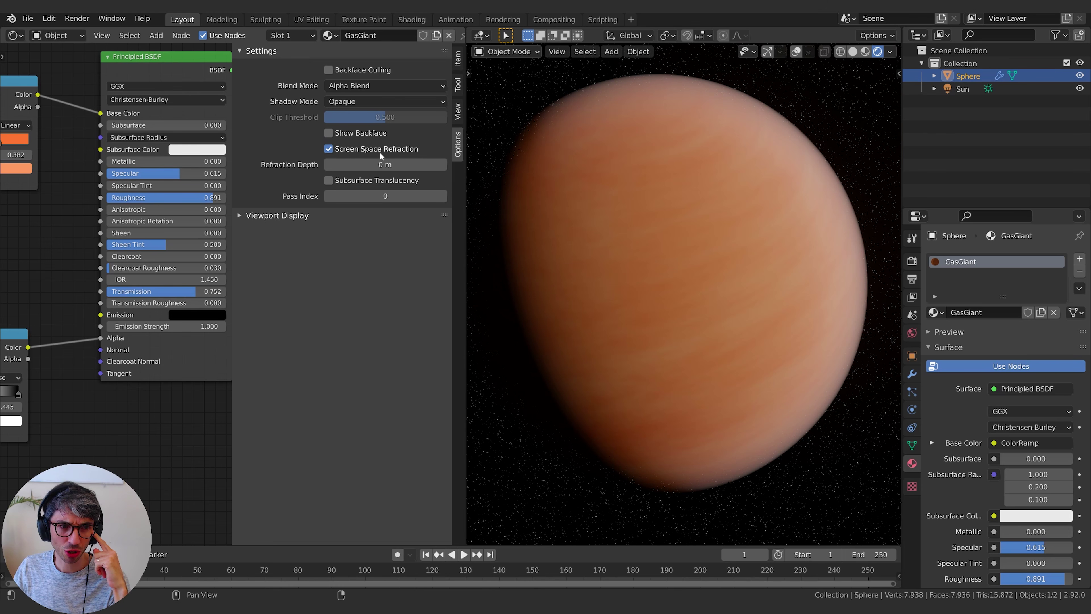
left_click(358, 102)
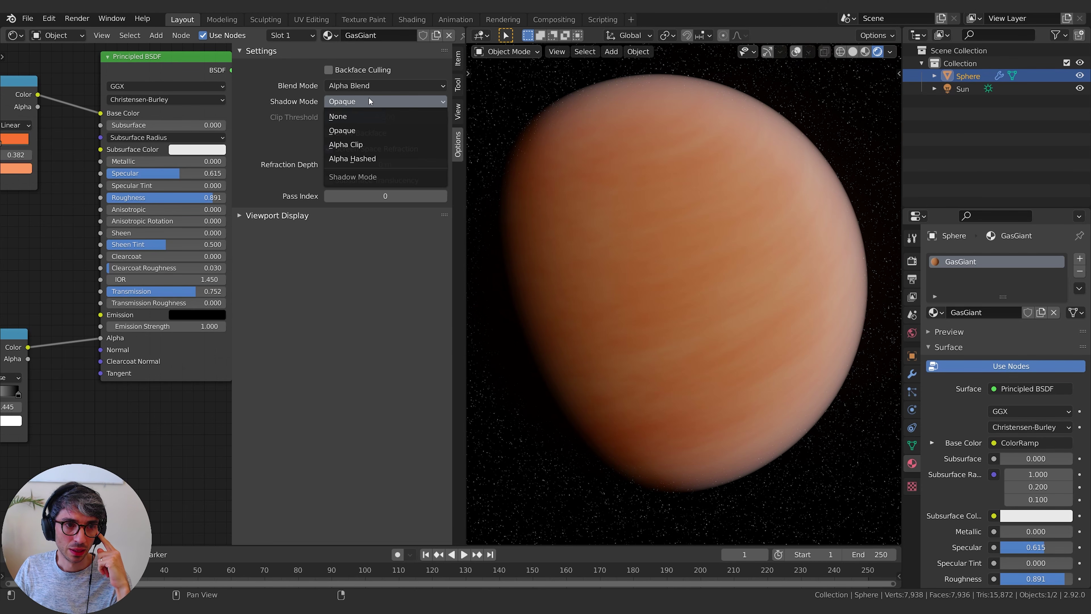
left_click(378, 159)
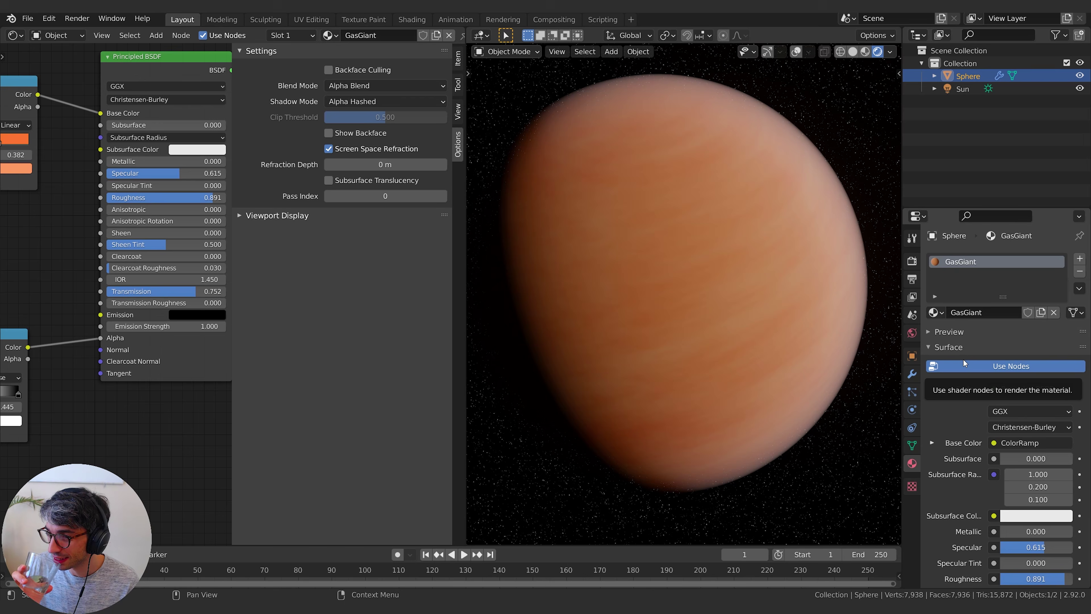
Sharpen the planet's edge fade by moving the alpha ColorRamp's white stop to 0.679 and its black stop to 0.888
left_click_drag(232, 300, 316, 301)
middle_click_drag(193, 301, 249, 272)
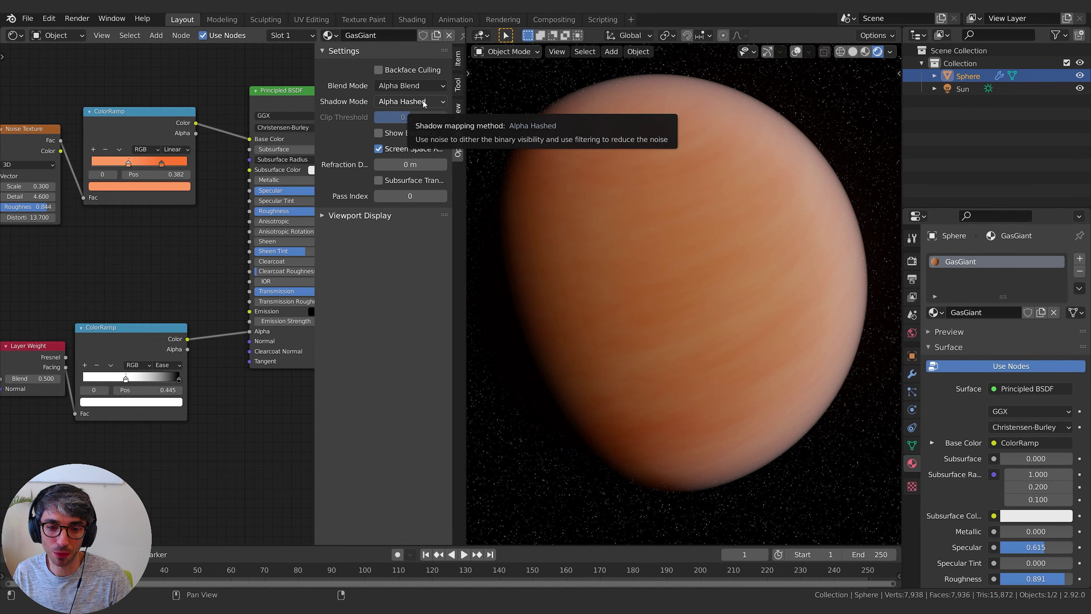
scroll(854, 249, "up", 3)
middle_click_drag(868, 260, 728, 300, "shift")
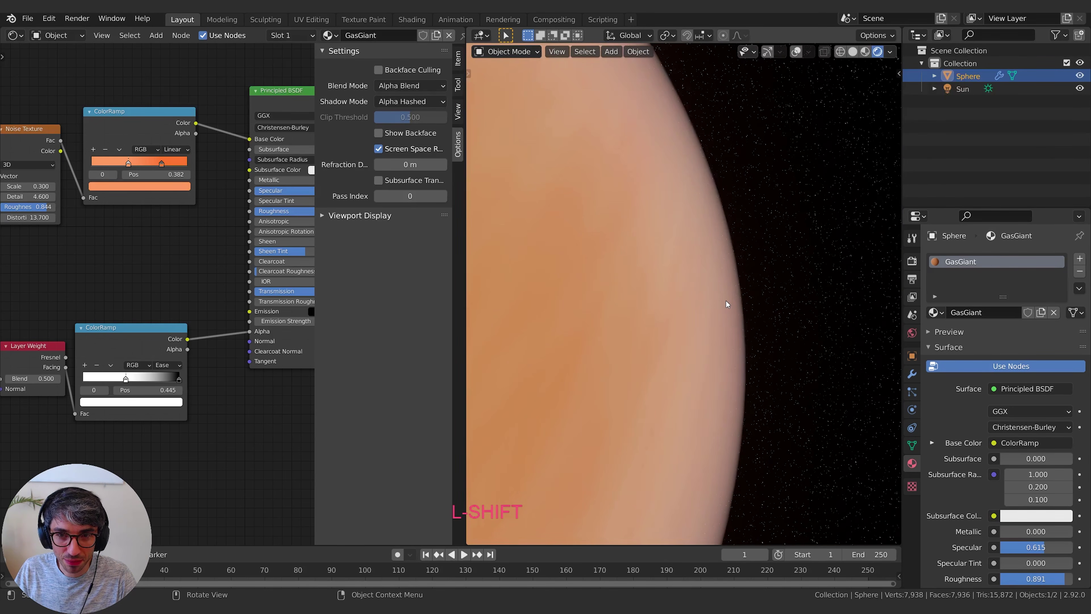
scroll(729, 302, "down", 5)
scroll(670, 301, "up", 2)
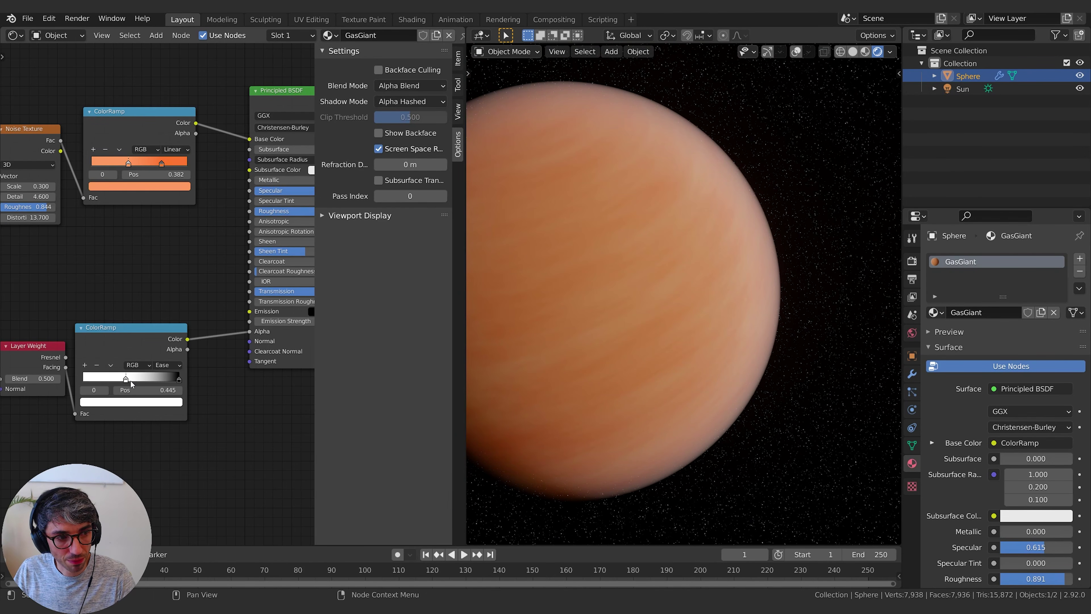
mouse_move(131, 379)
left_mouse_down()
mouse_move(179, 379)
mouse_move(168, 378)
left_mouse_up()
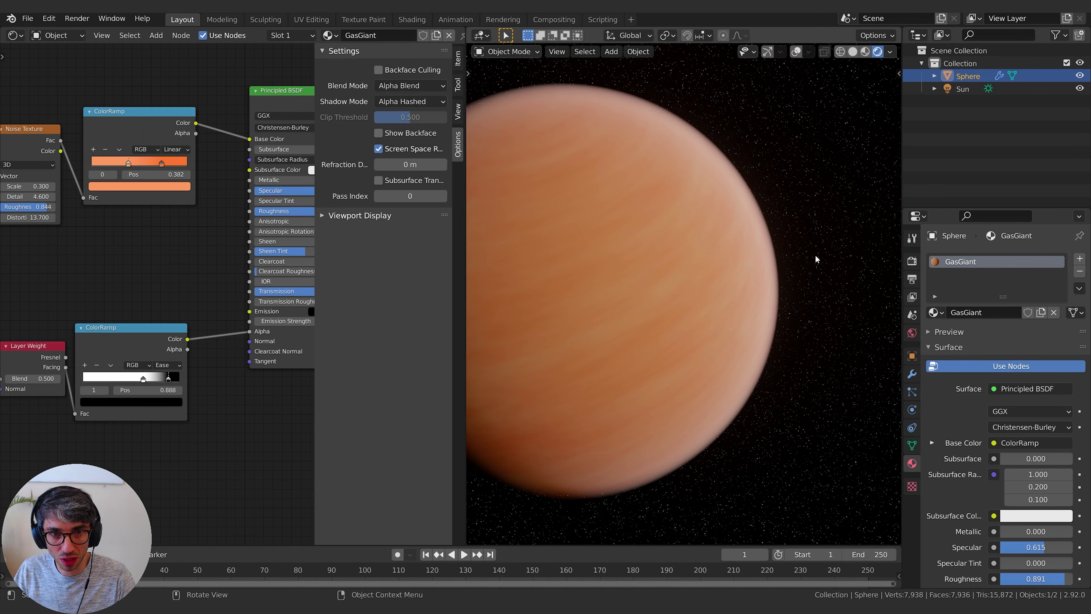
middle_click_drag(816, 259, 837, 281, "shift")
left_click_drag(144, 379, 148, 379)
middle_click_drag(744, 276, 775, 289, "shift")
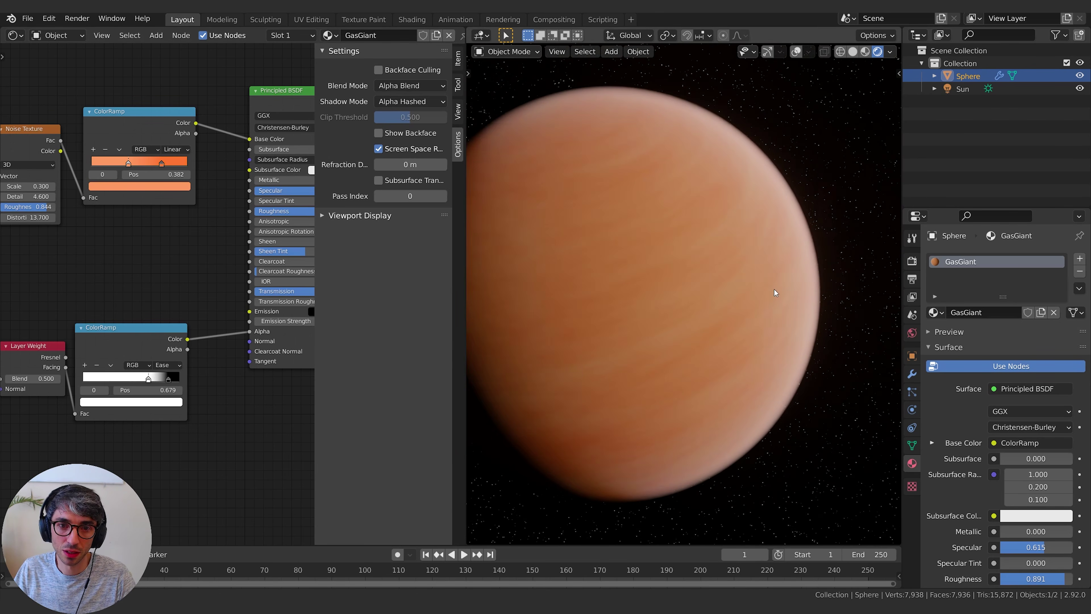
Frame the half-lit side of the planet in the viewport, add a camera there and look through it
scroll(775, 289, "up", 3)
scroll(781, 282, "down", 3)
middle_click_drag(871, 259, 795, 287, "shift")
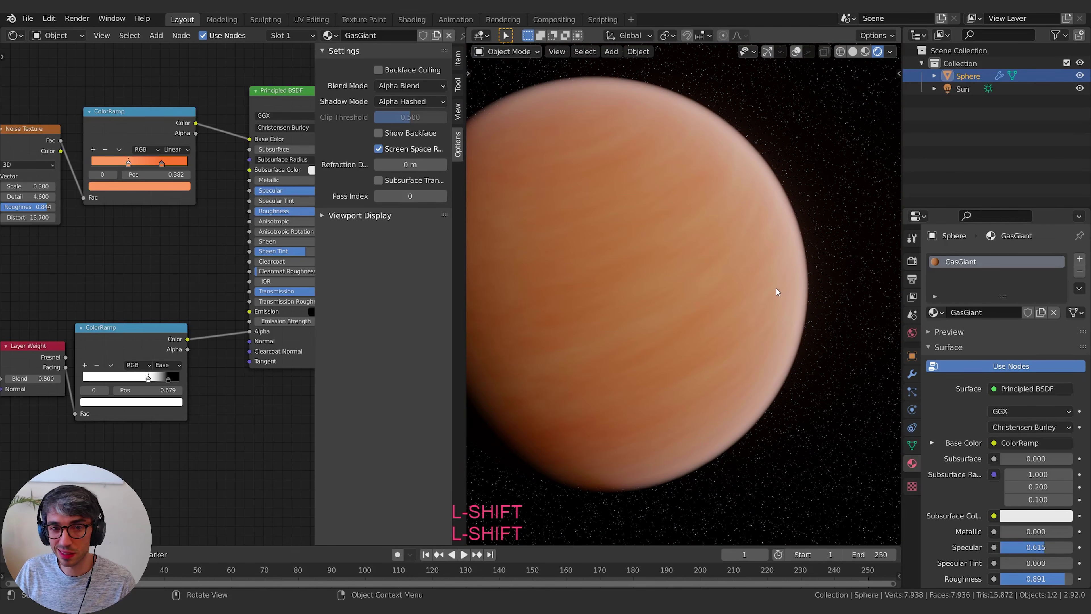
middle_click_drag(767, 303, 784, 339)
scroll(807, 326, "down", 4)
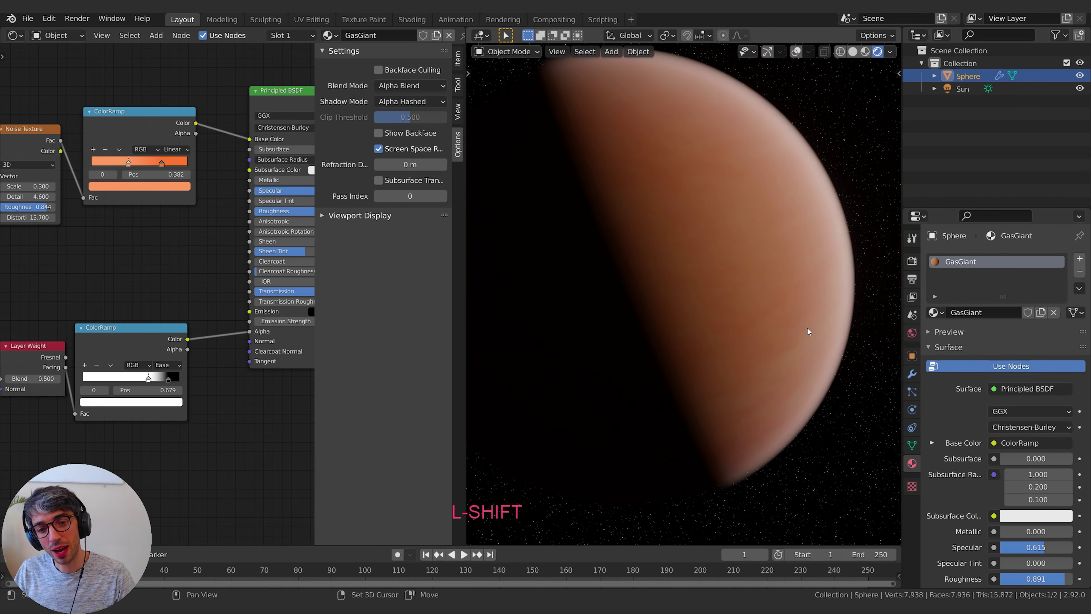
key("shift+a")
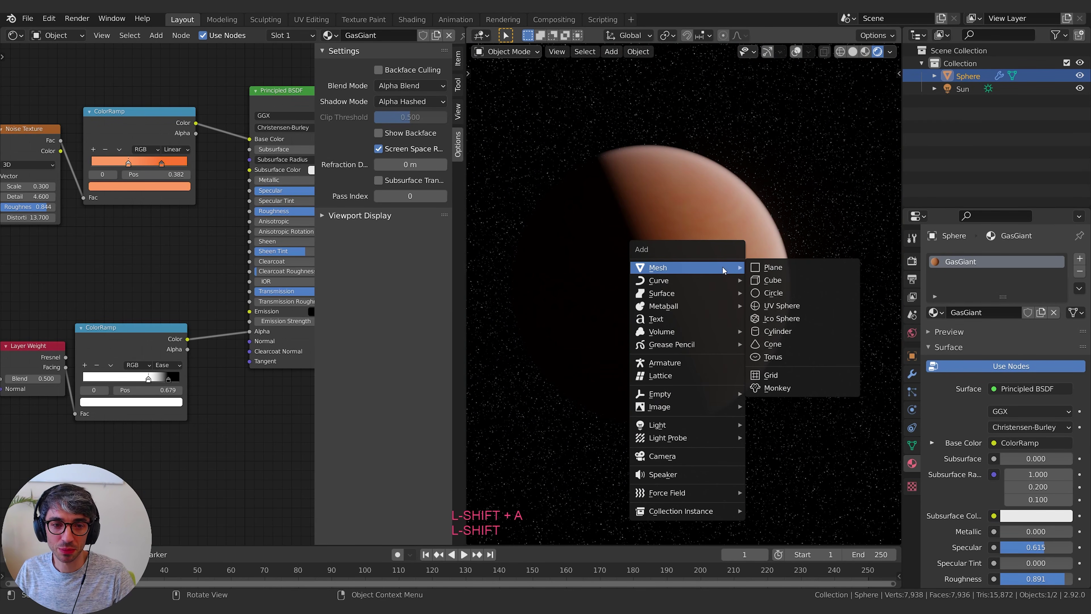
left_click(726, 457)
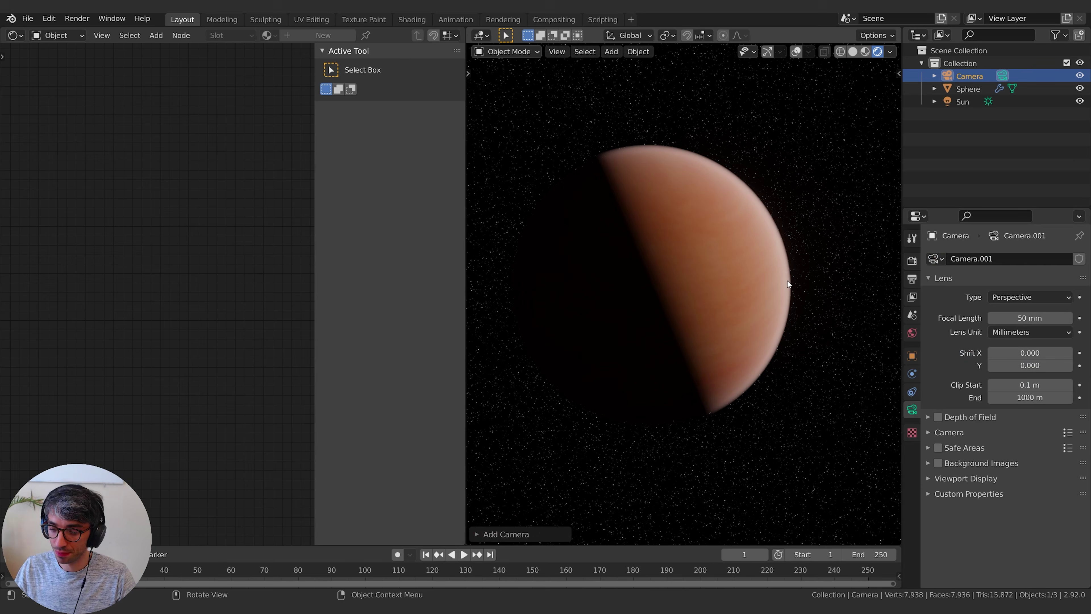
key("KP_0")
Lock the camera to the view and show the viewport's navigation gizmos
left_click(899, 73)
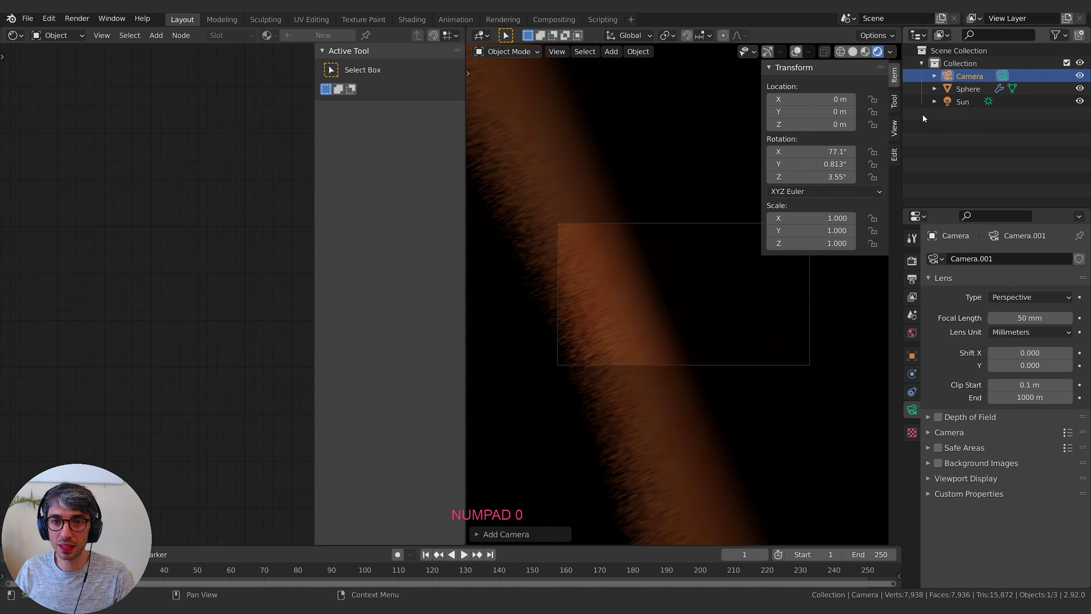
left_click(894, 128)
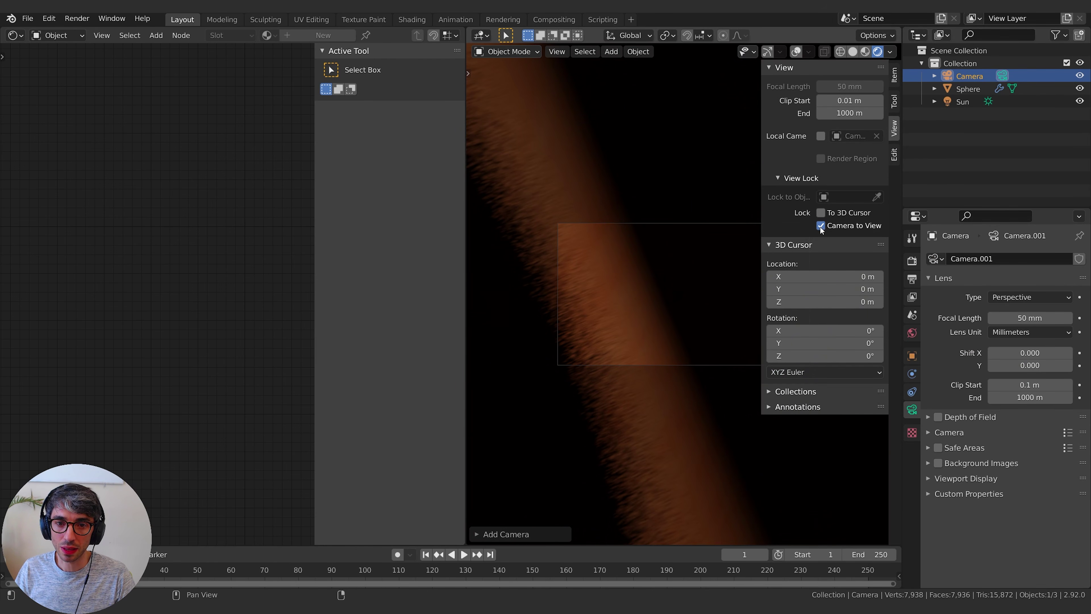
left_click(758, 206)
left_click_drag(761, 206, 926, 124)
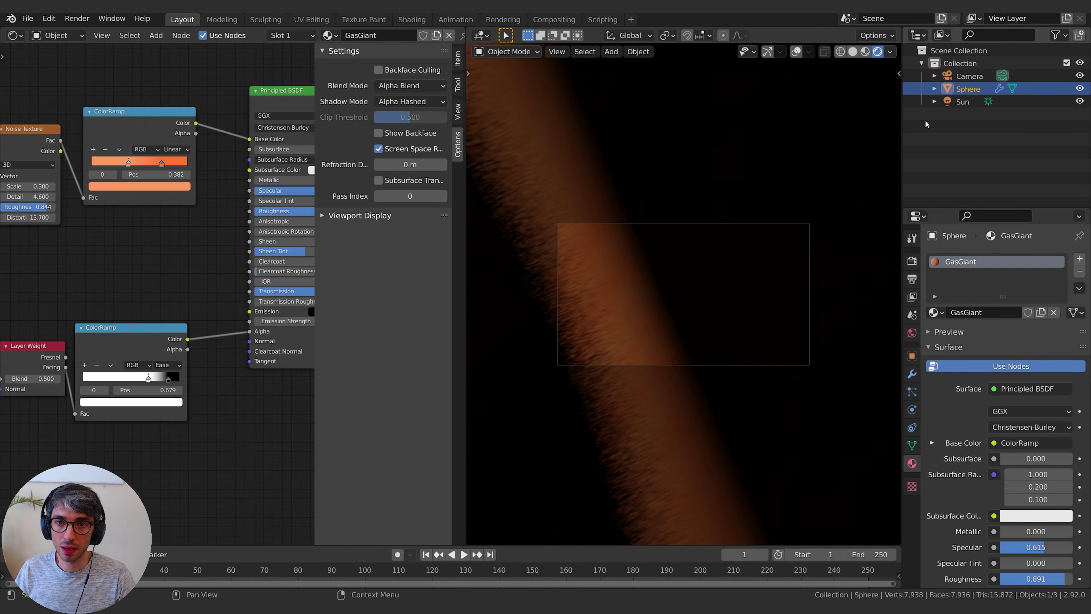
left_click(900, 74)
left_click_drag(762, 118, 1037, 90)
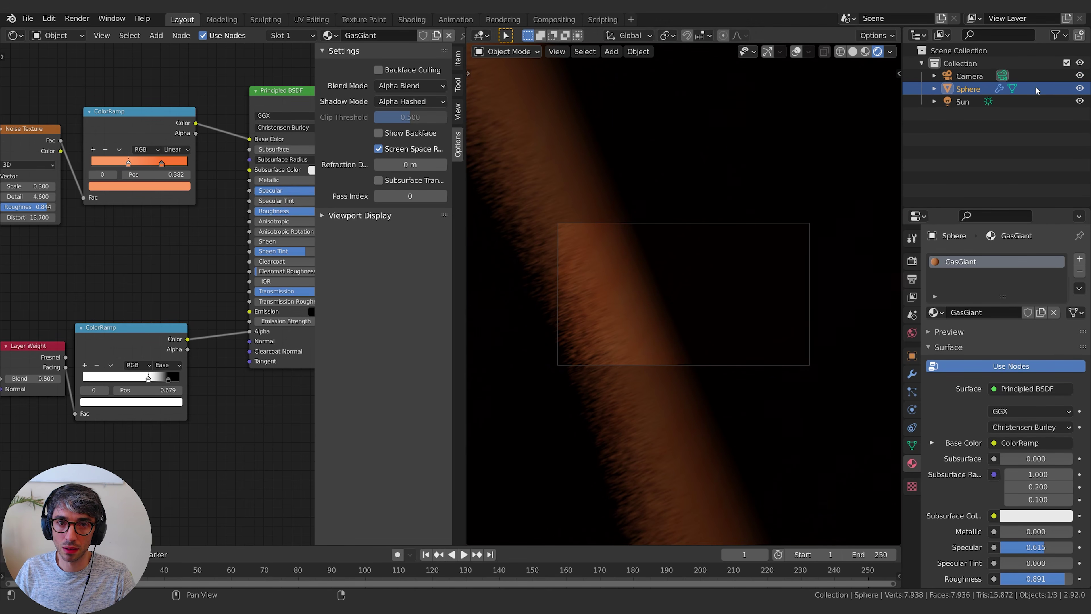
left_click(887, 166)
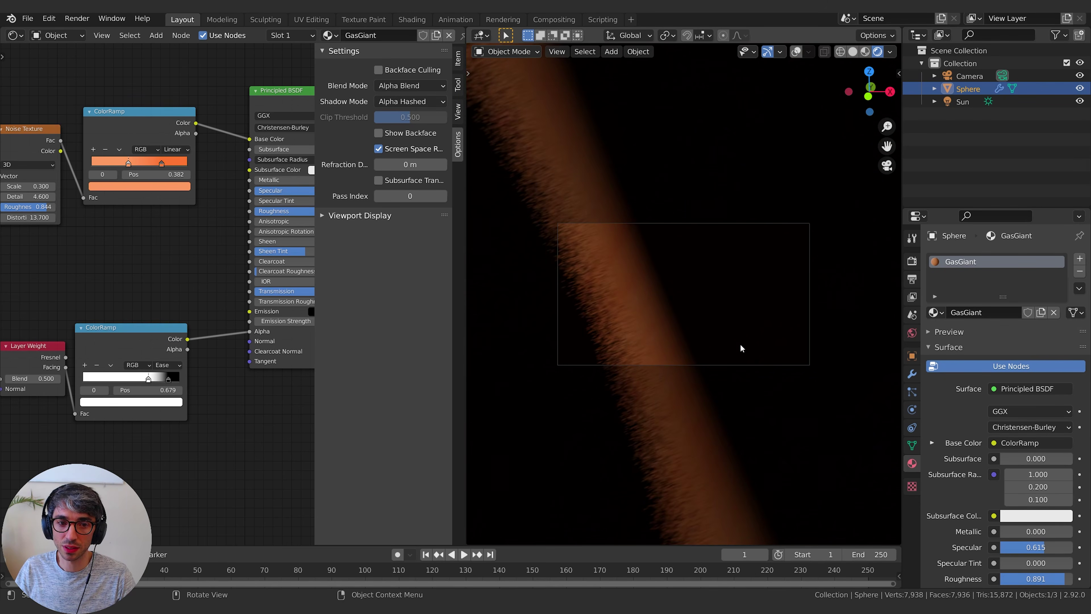
Pull the camera back and shift it until the whole planet sits centred inside the camera frame
key("shift")
key("shift")
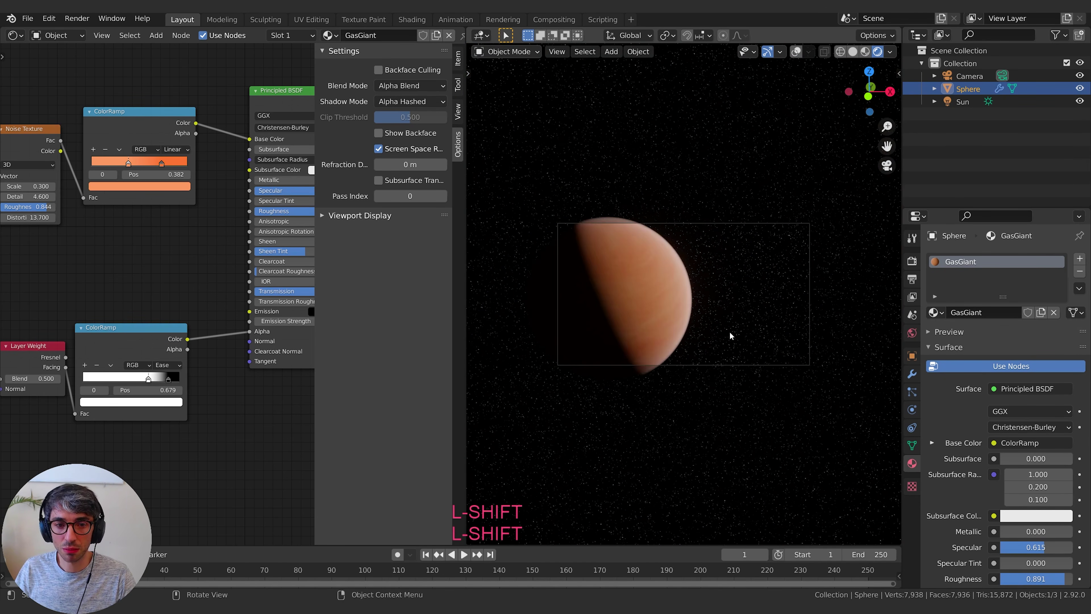
scroll(727, 330, "down", 2)
middle_click_drag(727, 330, 748, 327)
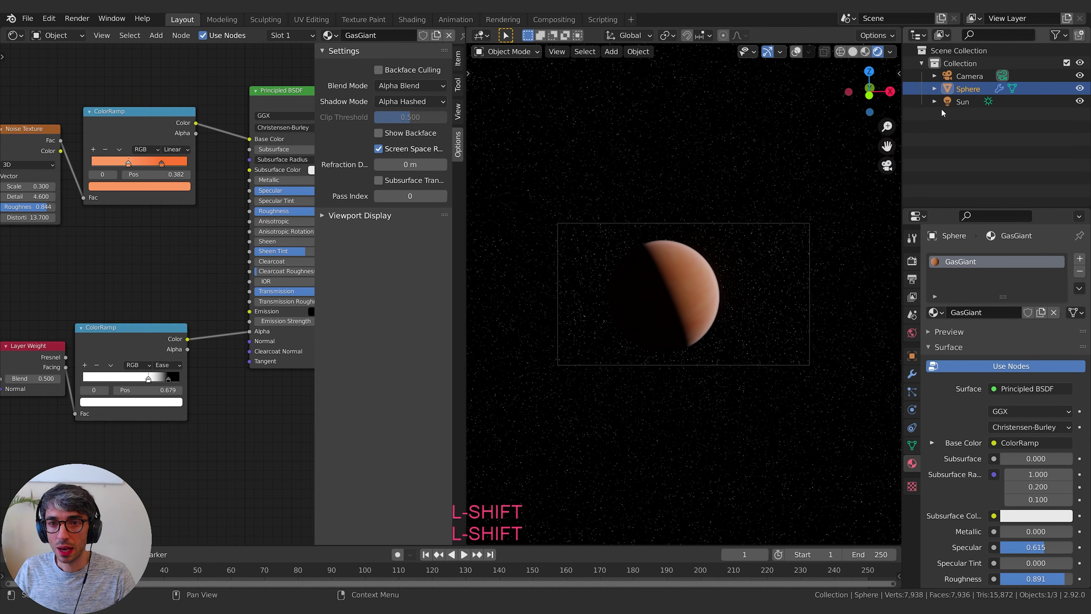
Select the camera and turn off its Camera to View lock to keep the framing fixed
left_click(969, 77)
key("n")
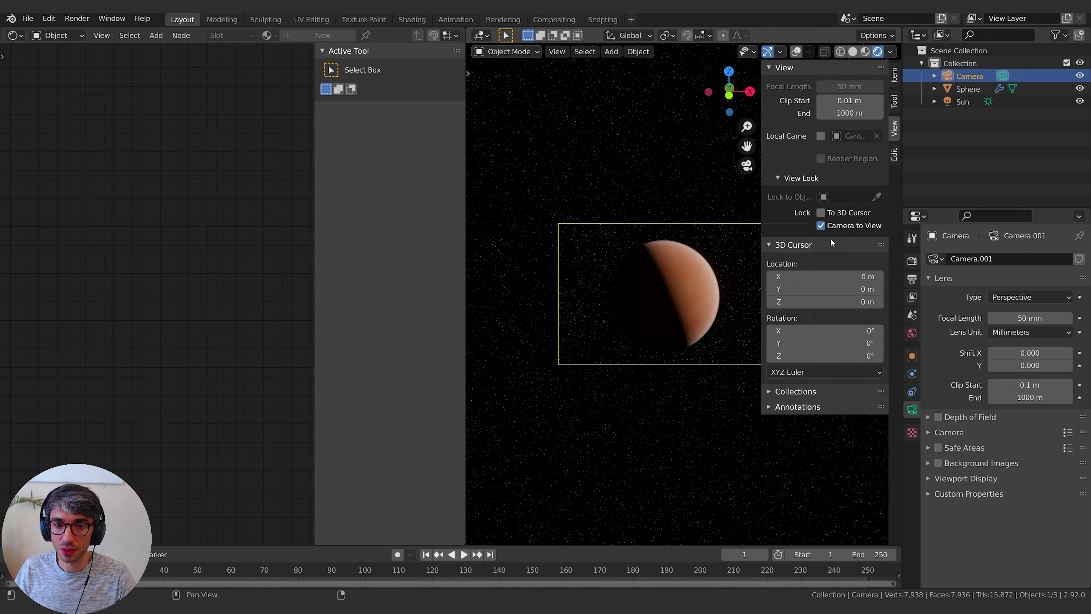
key("n")
scroll(726, 316, "up", 3)
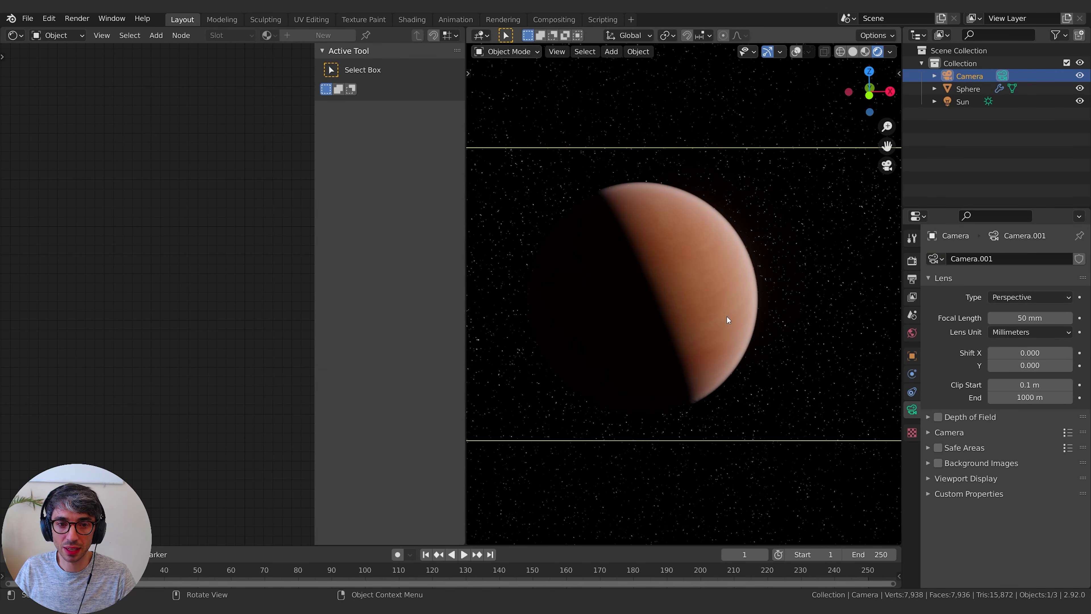
scroll(726, 318, "down", 2)
scroll(726, 321, "up", 1)
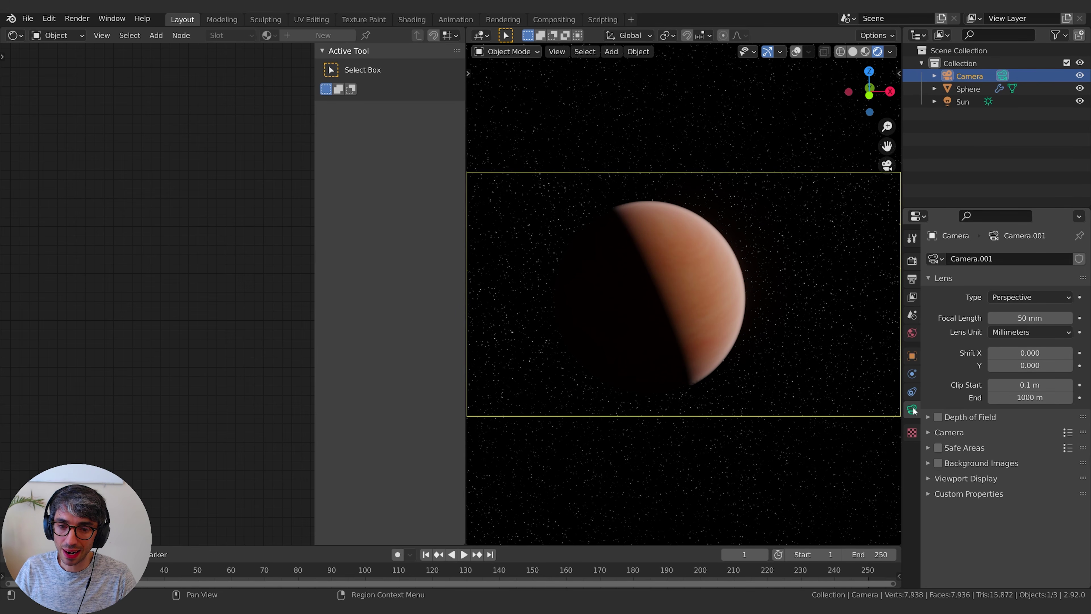
Set the camera's Passepartout opacity to 1.000, then open the render settings
left_click(958, 477)
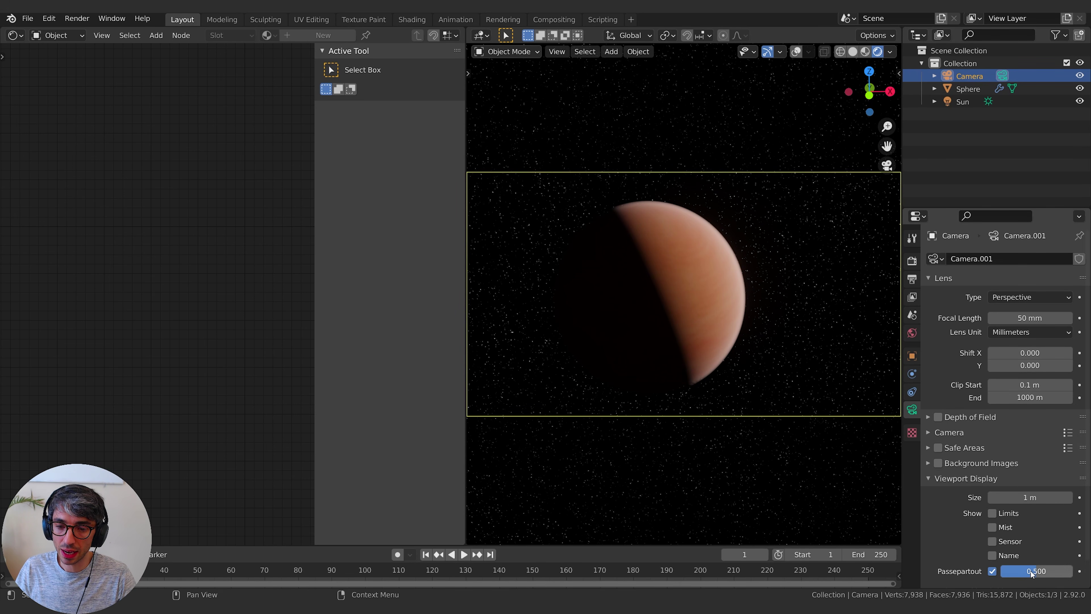
left_click_drag(1030, 571, 1071, 570)
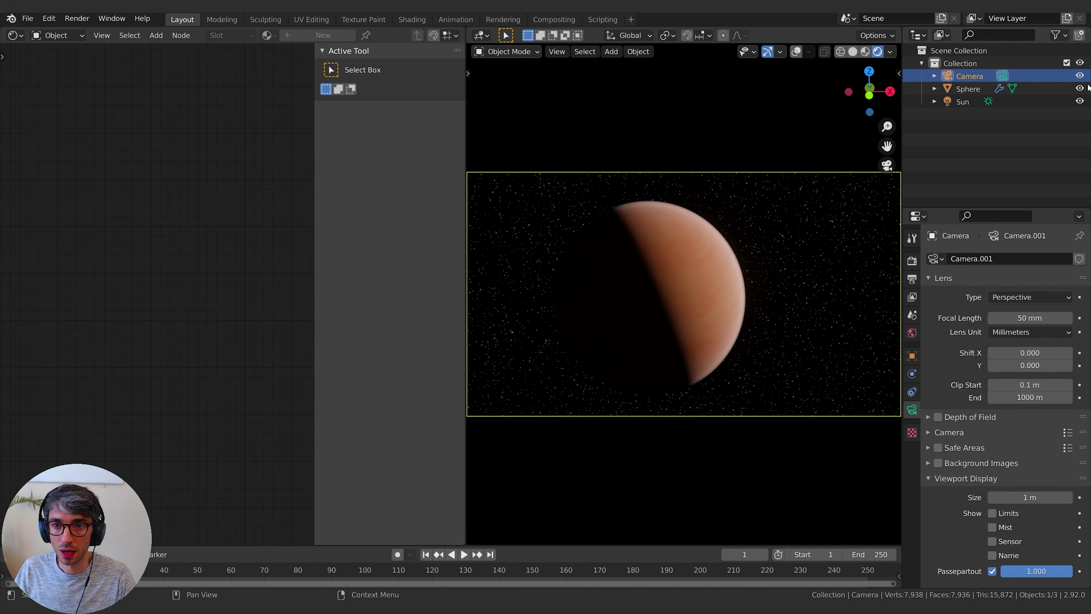
left_click(912, 260)
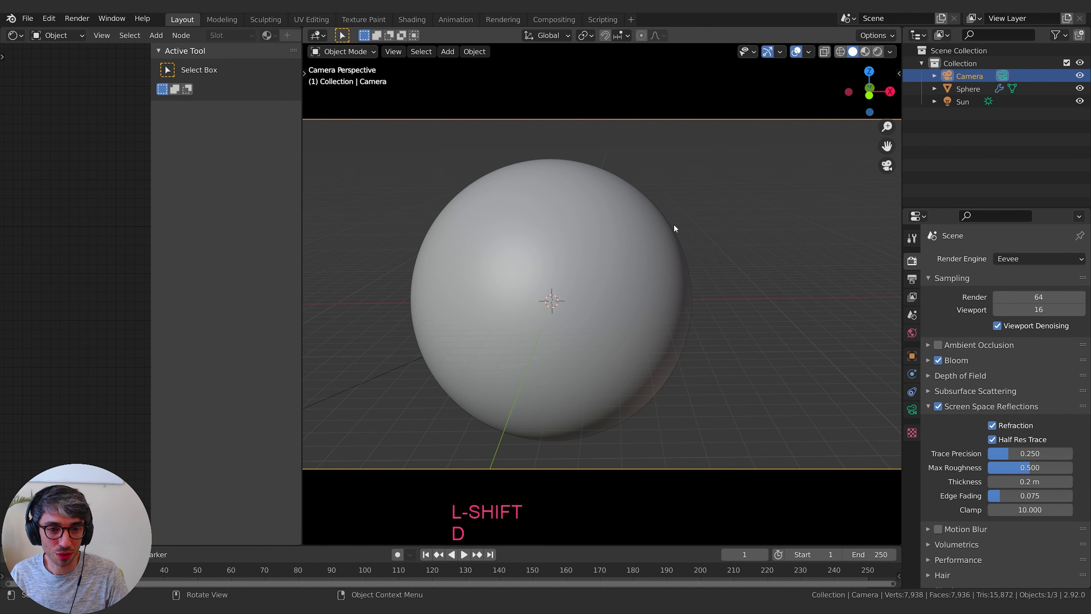
Add a UV sphere at the planet's centre and scale it slightly larger than the planet
key("shift+a")
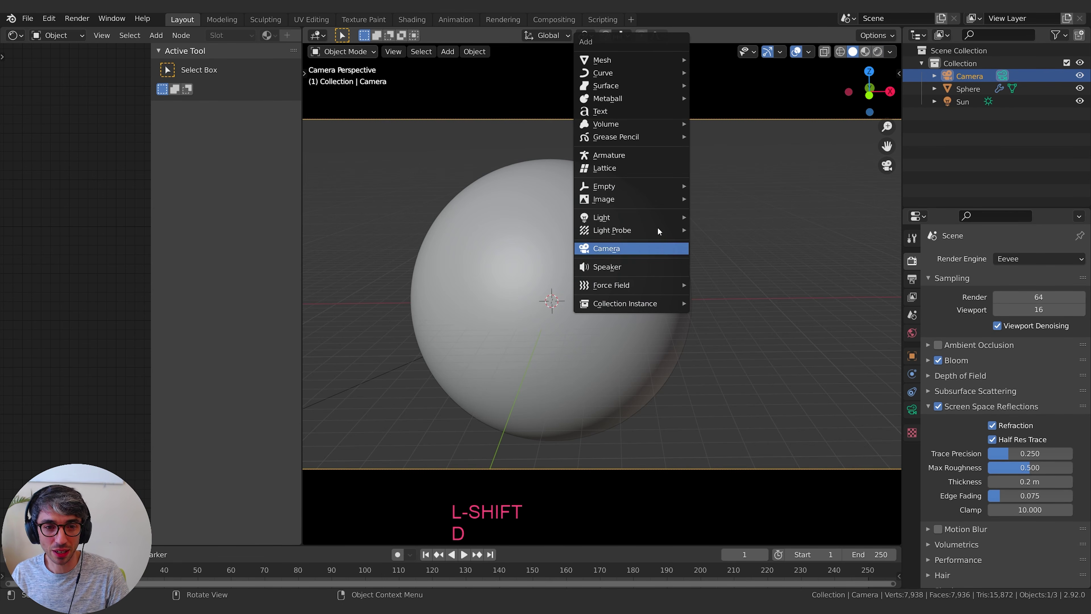
mouse_move(626, 59)
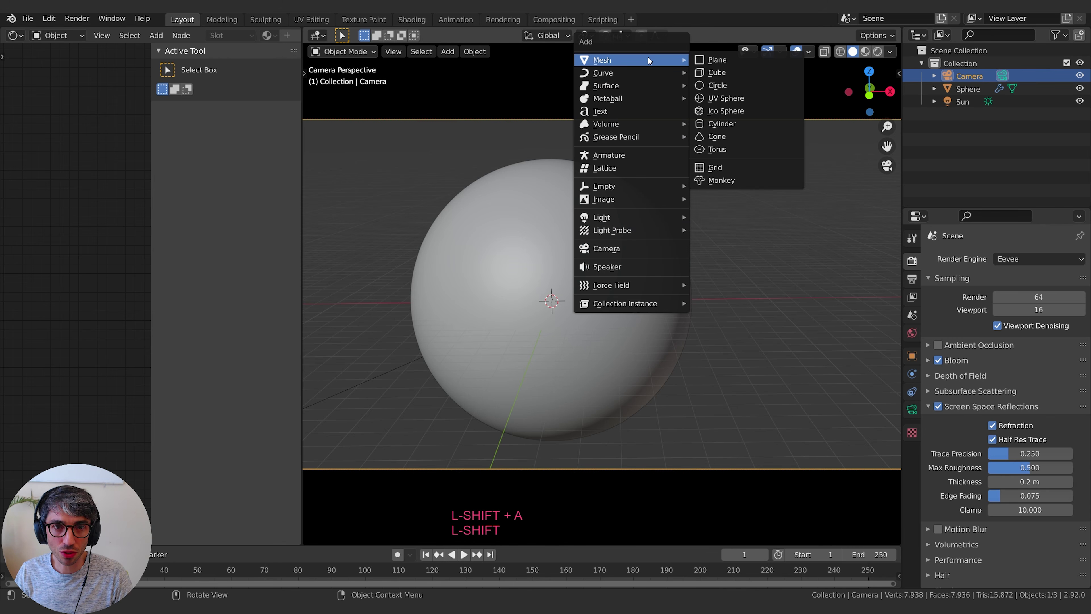
left_click(737, 98)
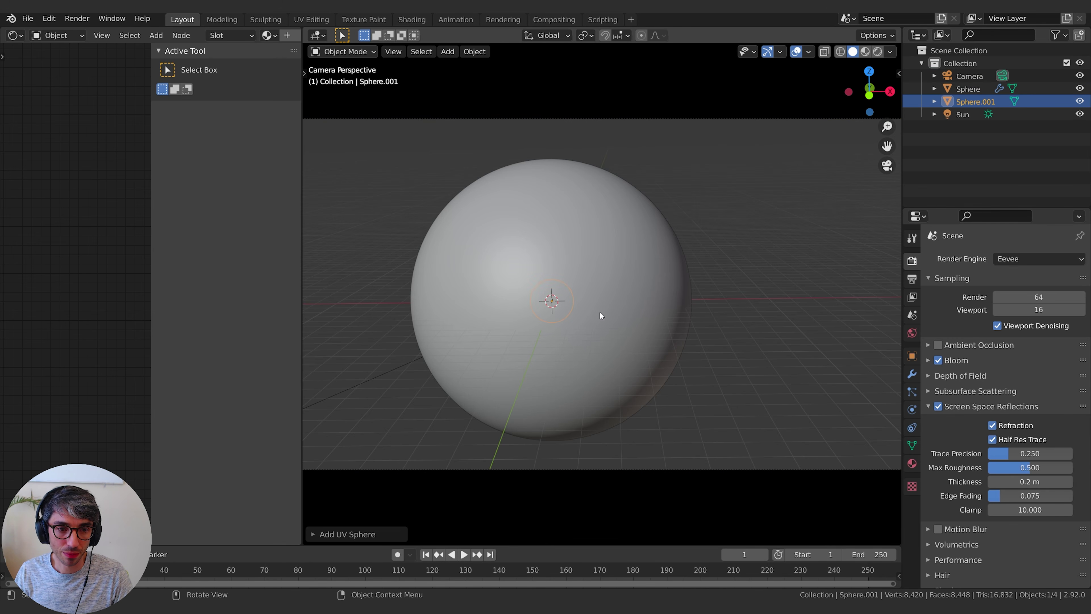
key("s")
left_click(644, 302)
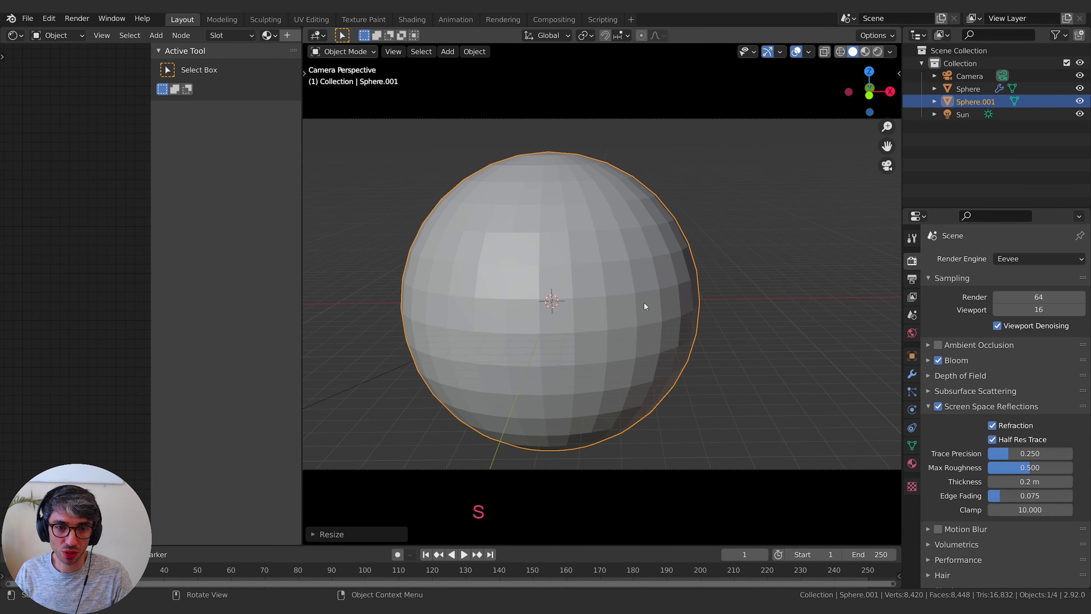
Shade the new outer sphere smooth and enter Edit Mode on it
right_click(616, 295)
left_click(616, 297)
key("Tab")
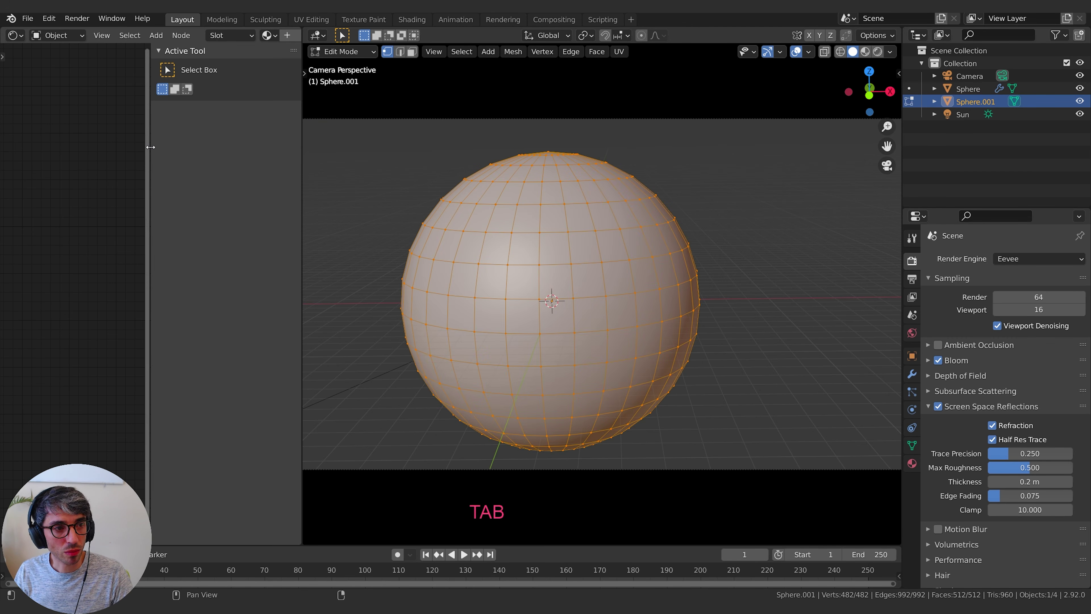
Collapse the node editor's sidebar and change that area to the UV Editor to show the outer sphere's UV layout
left_click_drag(150, 146, 284, 147)
left_click(15, 35)
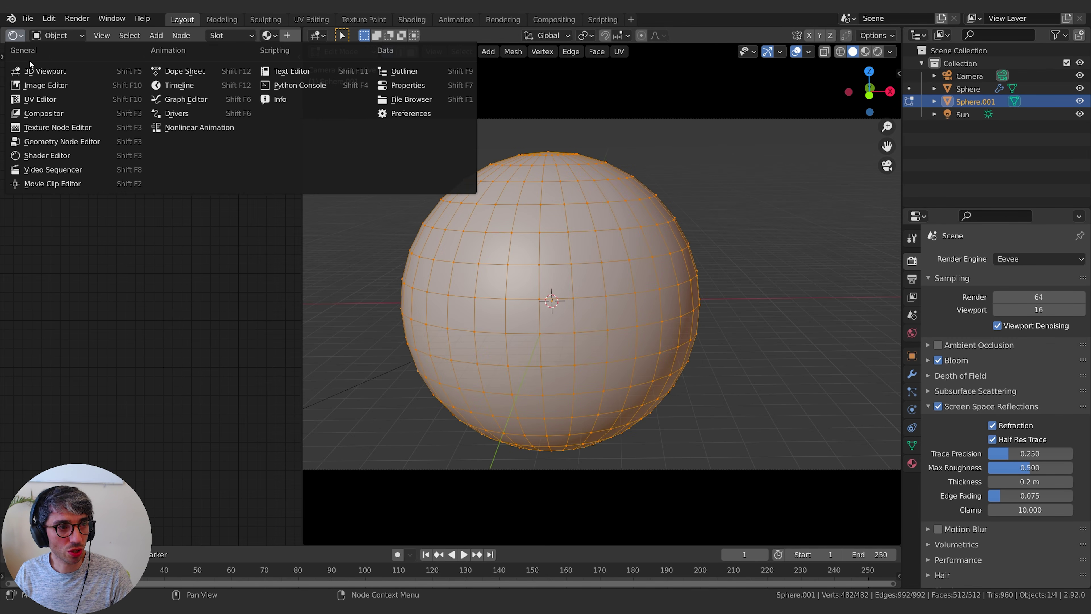
left_click(41, 99)
scroll(142, 289, "up", 2)
scroll(142, 289, "down", 1)
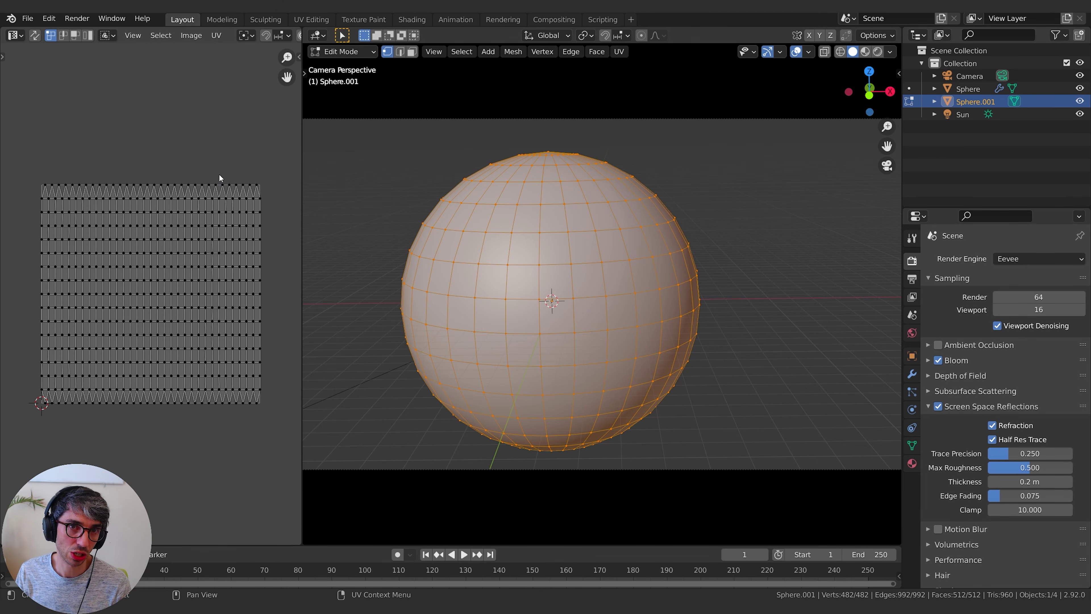
Examine how the outer sphere's unwrapped UV grid corresponds to its mesh, viewing the poles and sides from several angles
scroll(189, 305, "up", 3)
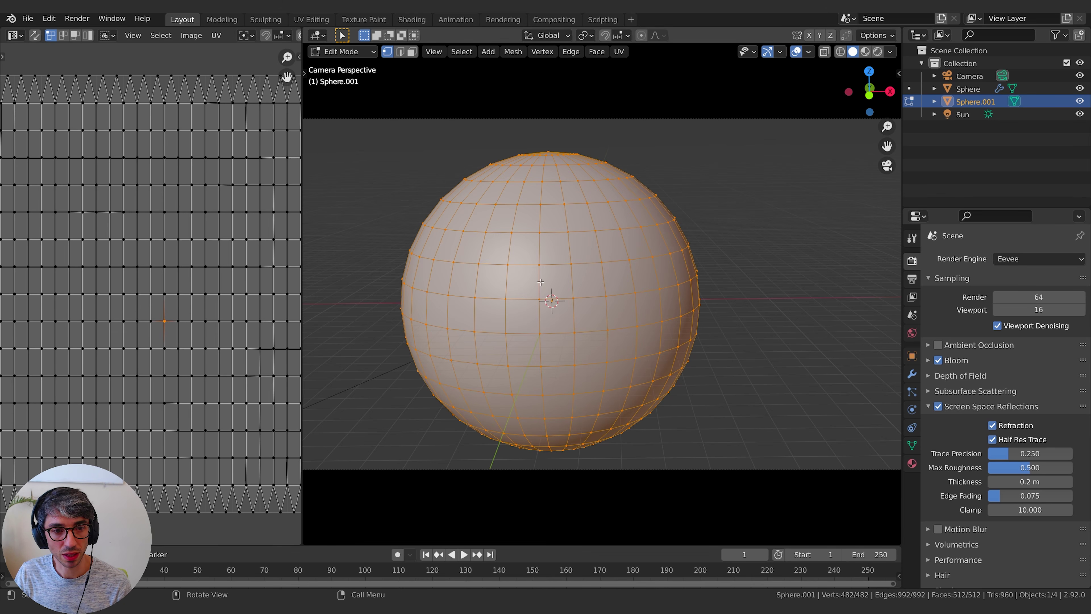
scroll(111, 239, "down", 2)
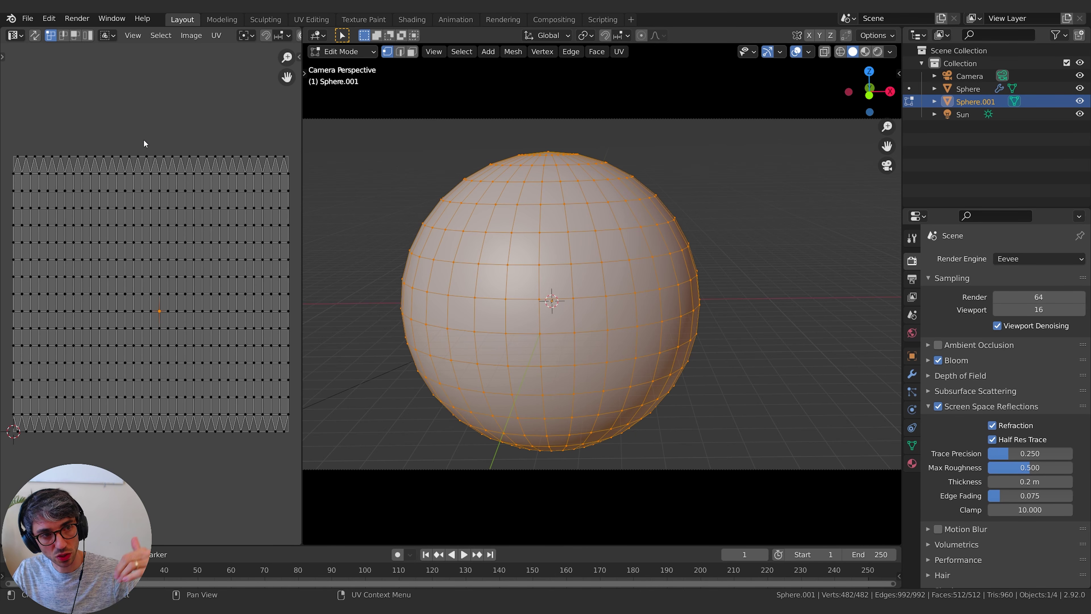
middle_click_drag(649, 224, 645, 295)
scroll(600, 287, "up", 2)
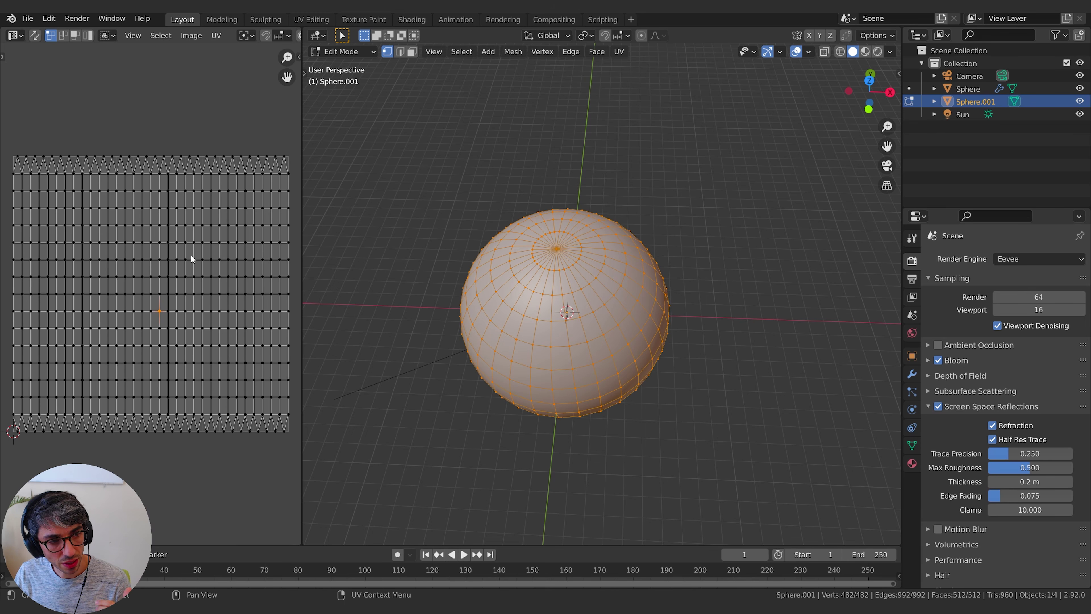
middle_click_drag(603, 365, 616, 279)
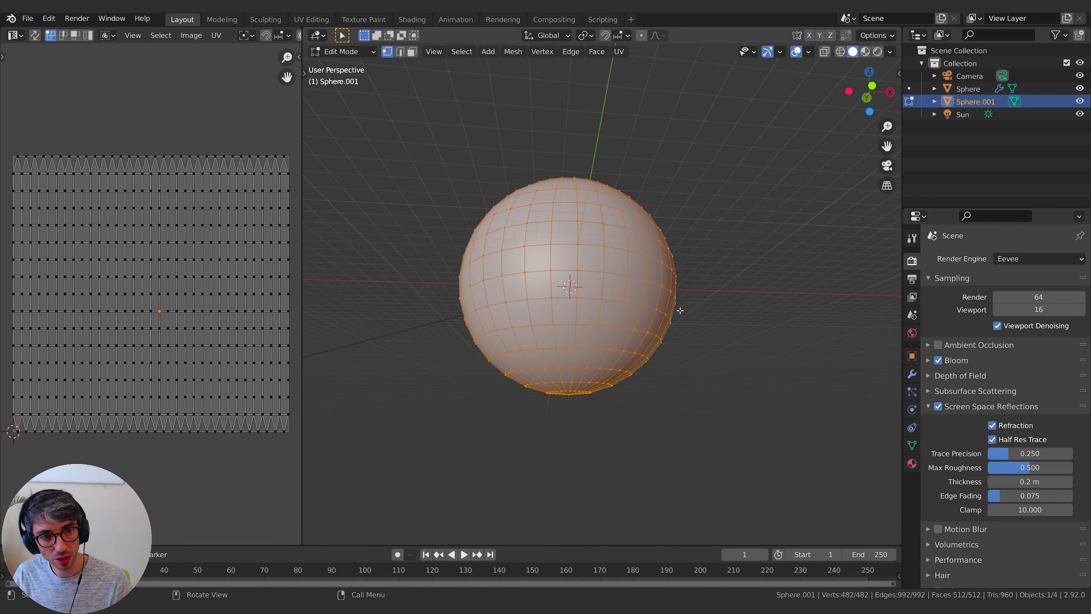
middle_click_drag(677, 310, 371, 231)
middle_click_drag(712, 211, 599, 321)
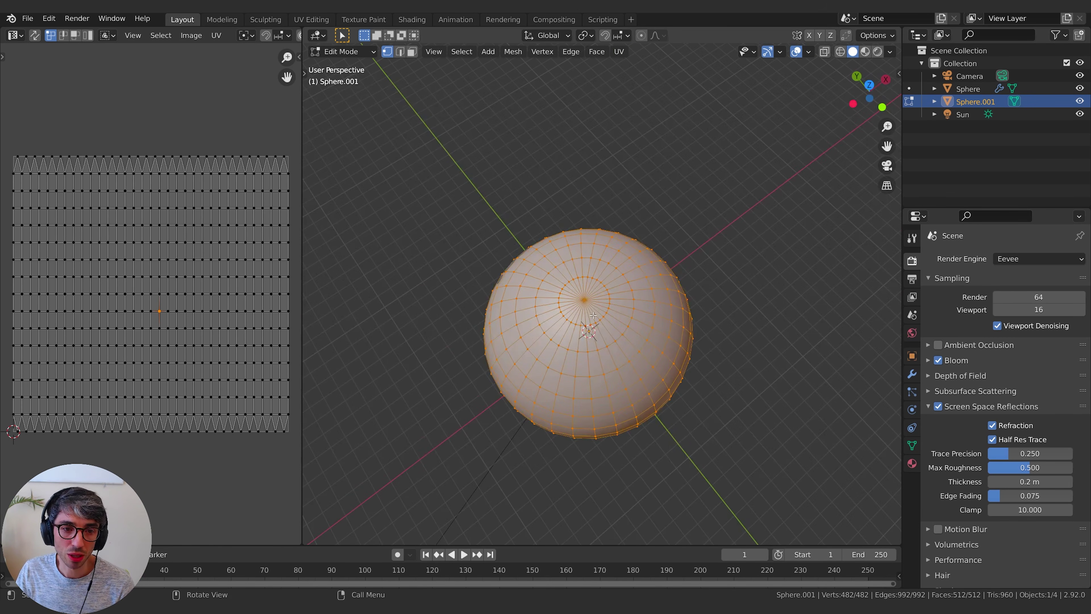
scroll(589, 331, "up", 3)
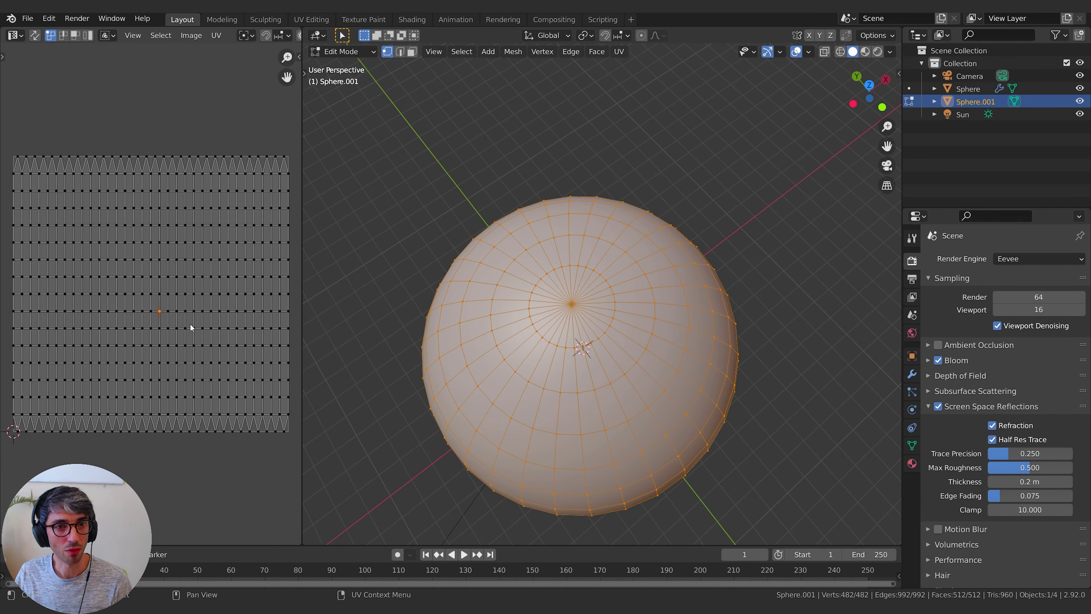
scroll(652, 434, "down", 2)
middle_click_drag(653, 433, 683, 344)
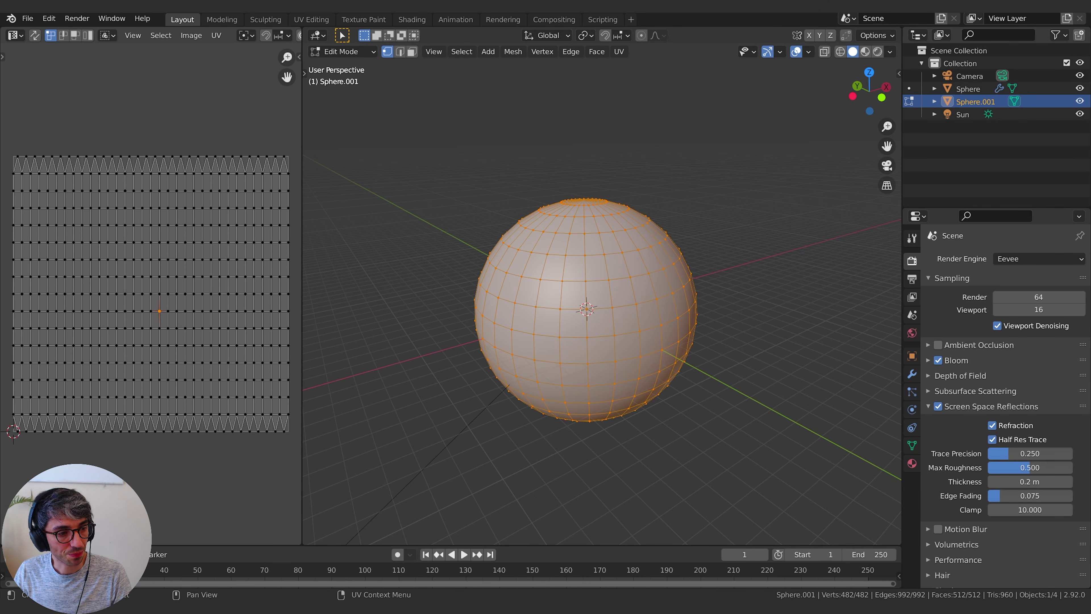
Split the UV Editor area in two, make the lower one a Shader Editor, and widen both
left_click_drag(3, 542, 27, 338)
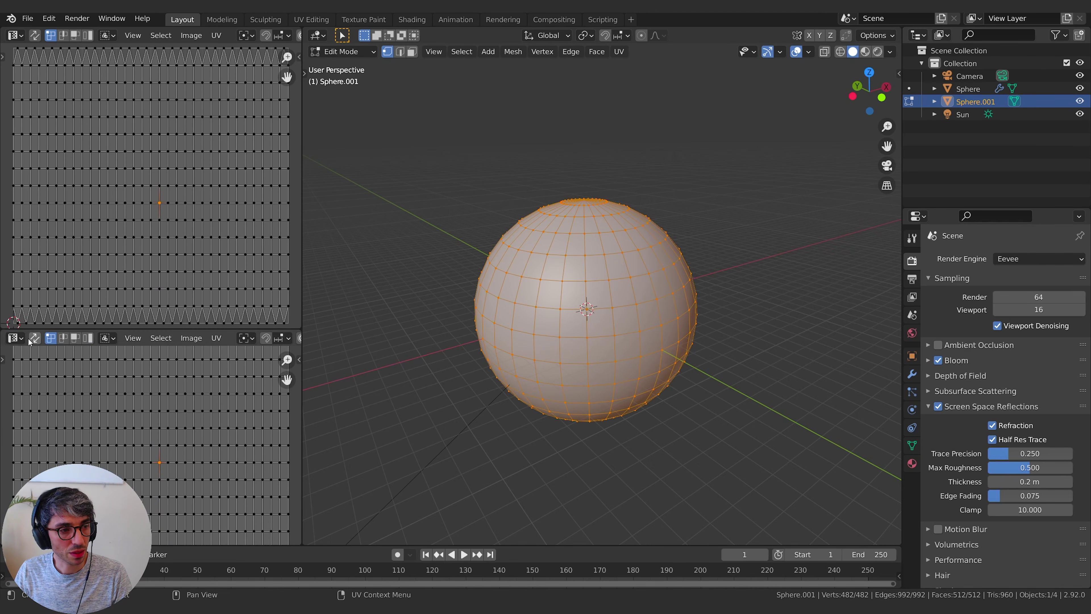
left_click(17, 338)
left_click(43, 459)
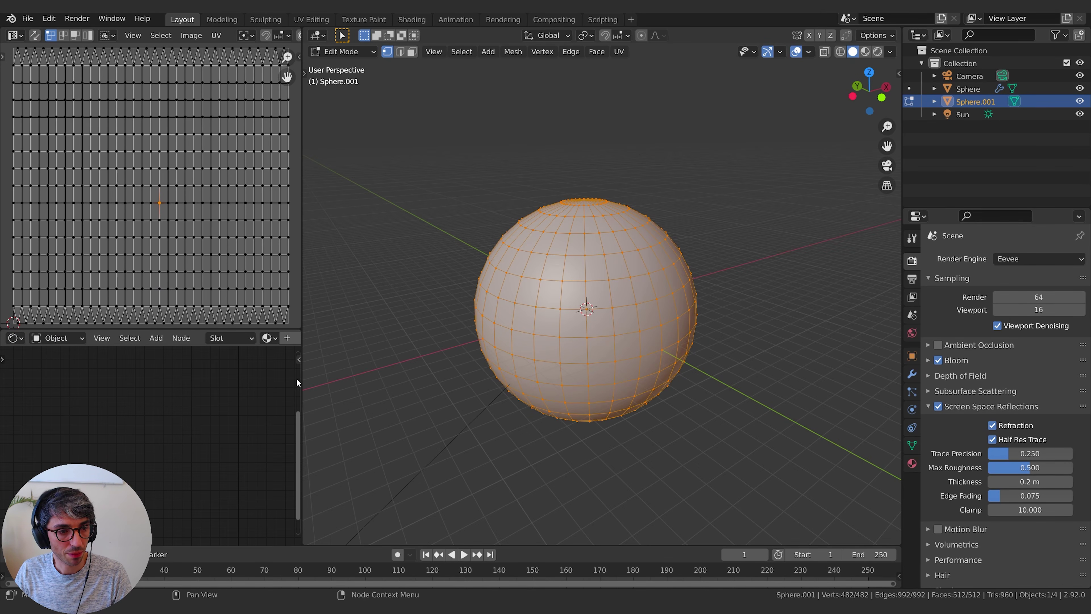
left_click_drag(301, 376, 484, 362)
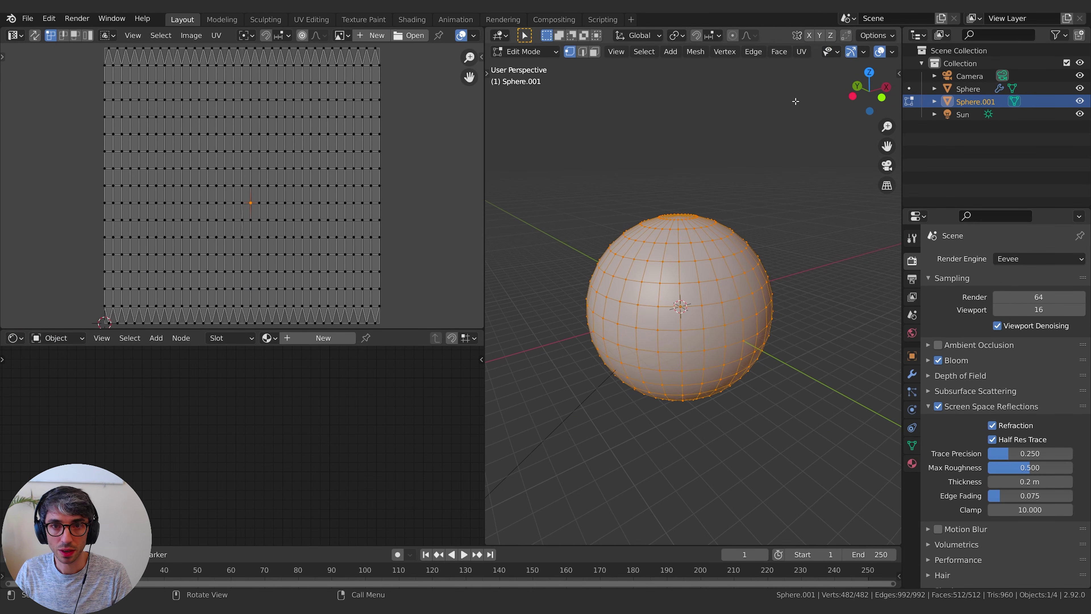
Switch the 3D view to rendered shading and return the outer sphere to Object Mode
middle_click_drag(795, 101, 829, 98)
scroll(890, 52, "down", 4)
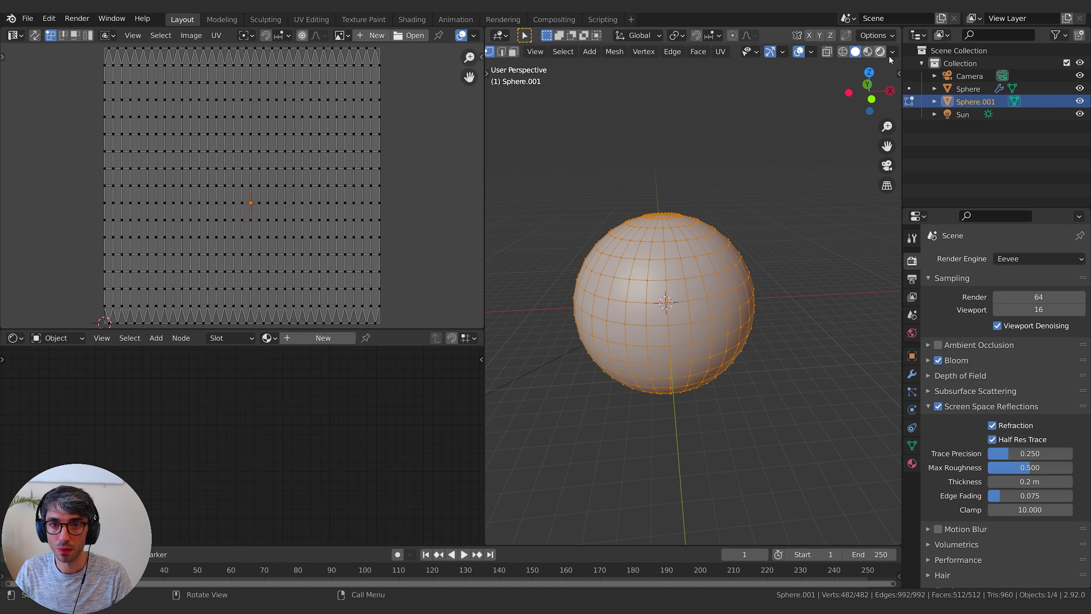
left_click(880, 51)
mouse_move(747, 334)
middle_mouse_down()
mouse_move(795, 319)
mouse_move(794, 328)
middle_mouse_up()
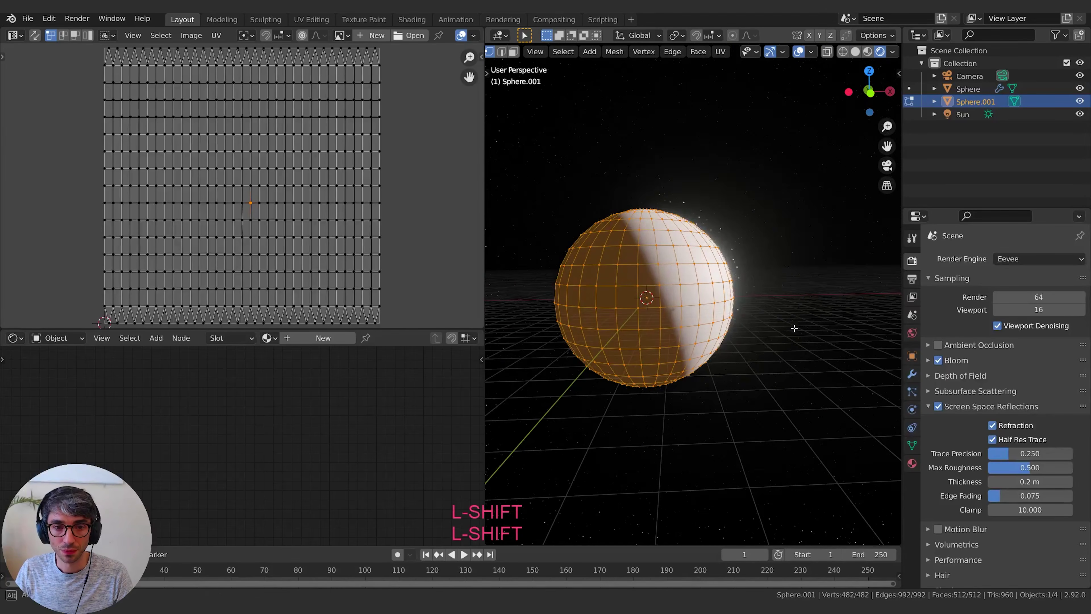
key("Tab")
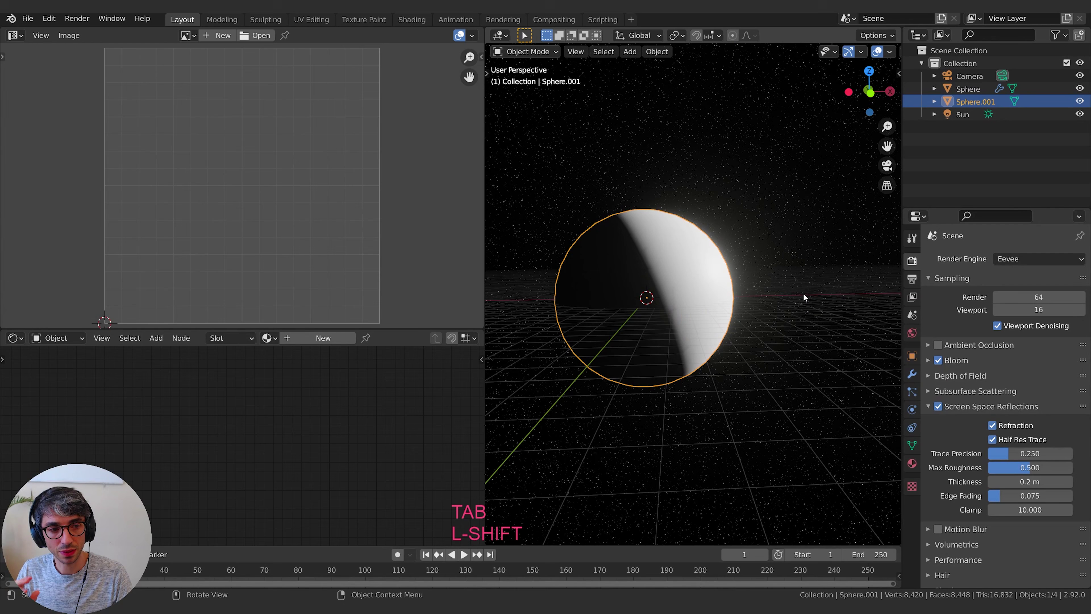
scroll(855, 51, "down", 4)
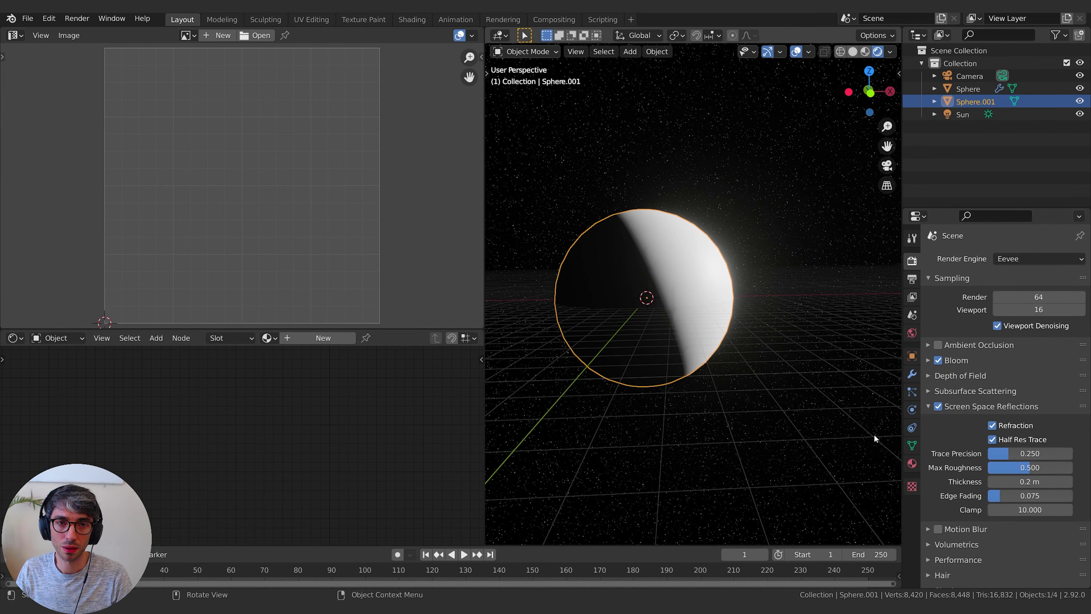
Create a new material on the outer sphere and name it Rings
left_click(911, 463)
left_click(987, 312)
left_click(989, 313)
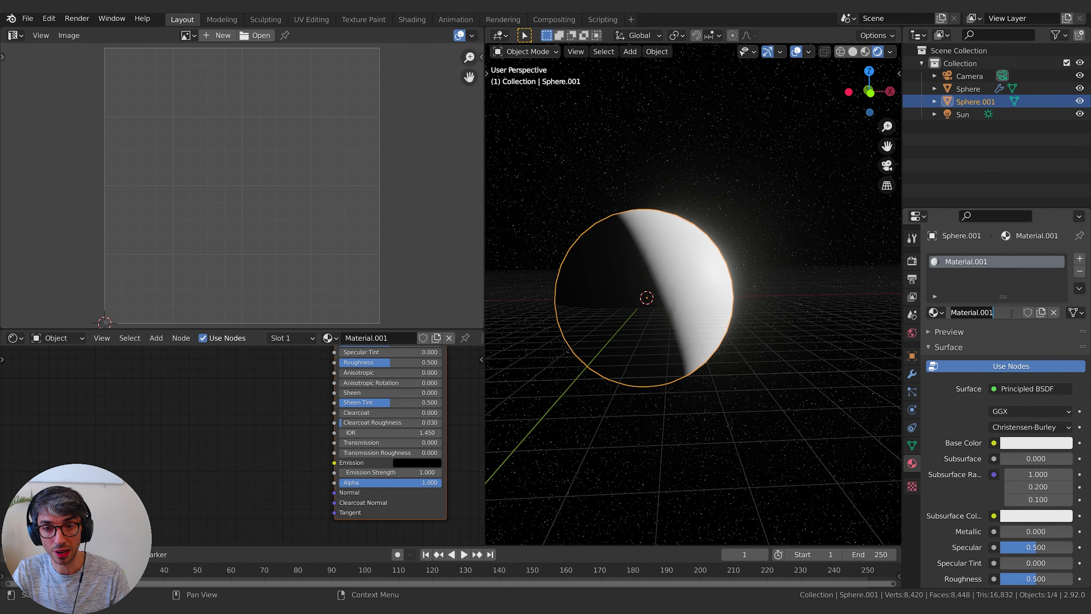
key("shift")
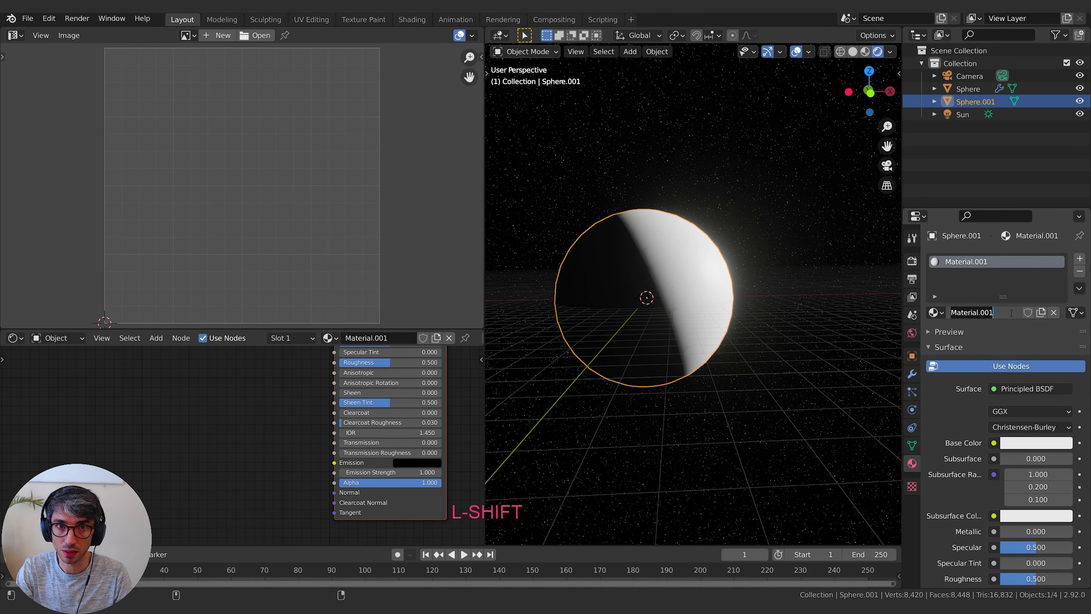
key("shift+Home")
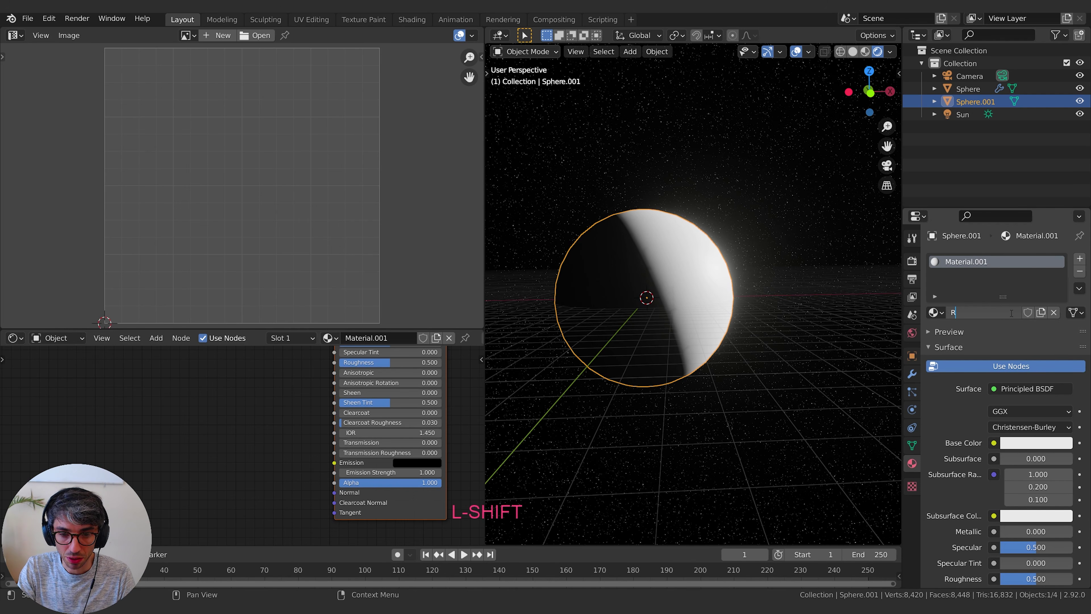
type("Rings")
key("Return")
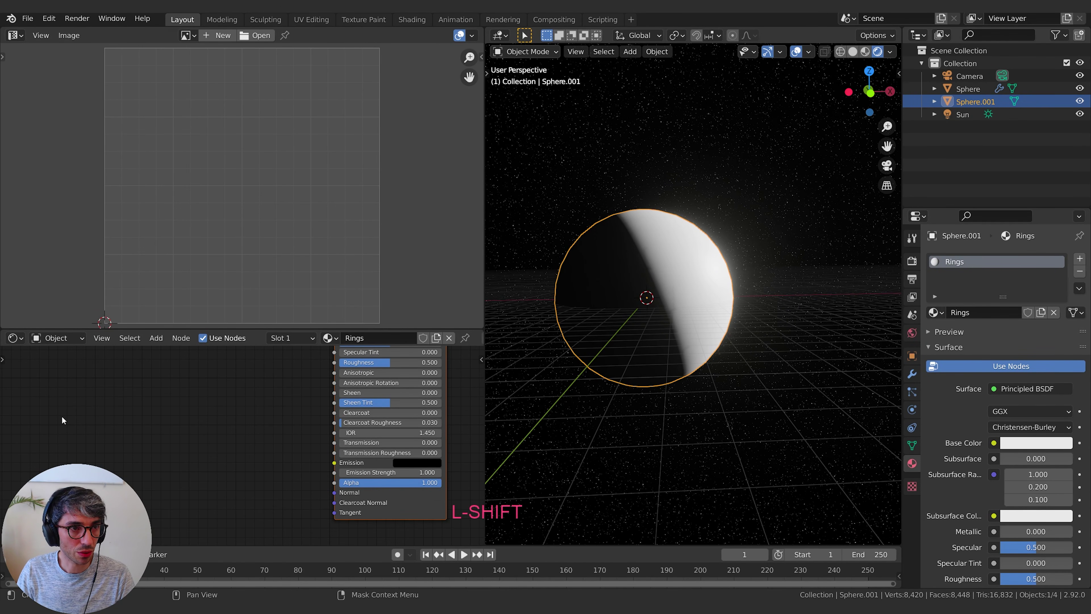
Enlarge the Shader Editor by shrinking the UV Editor above it, and frame the Rings material's nodes
middle_click_drag(215, 407, 170, 503)
scroll(170, 503, "down", 3)
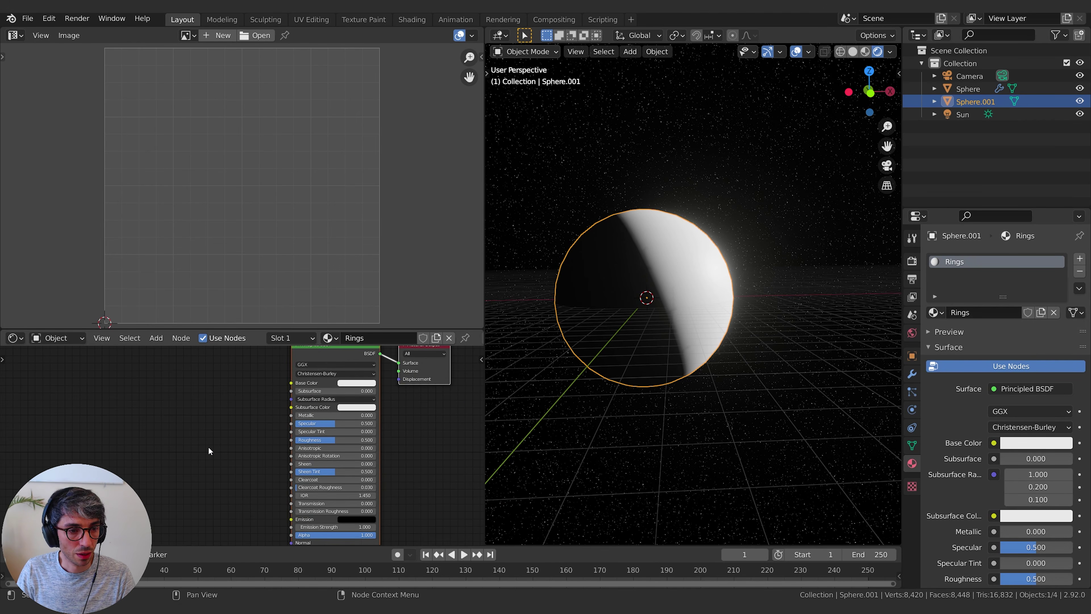
left_click_drag(296, 329, 301, 216)
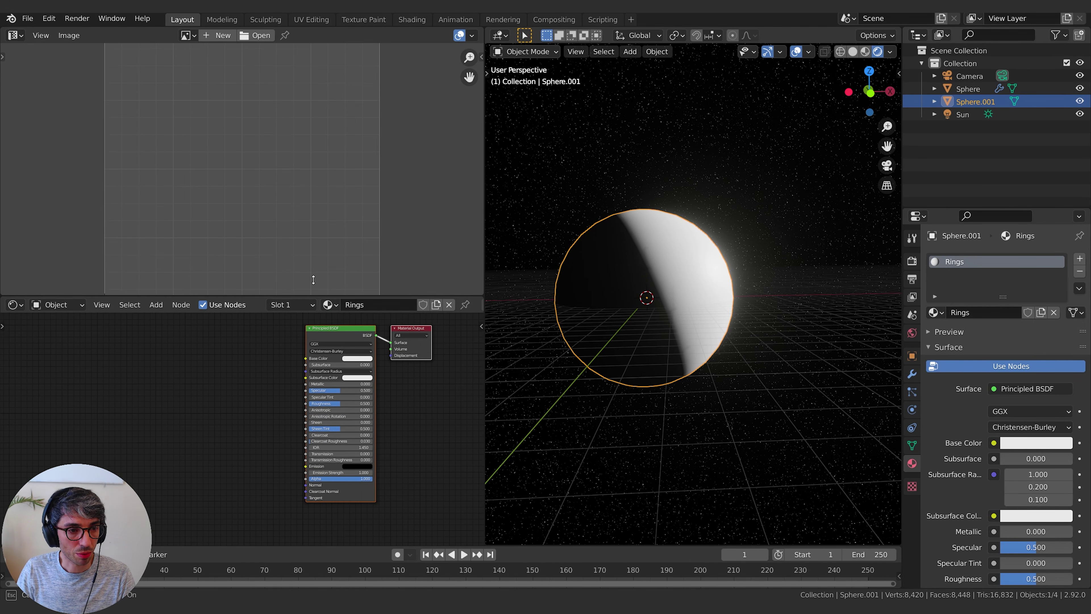
scroll(330, 171, "down", 3)
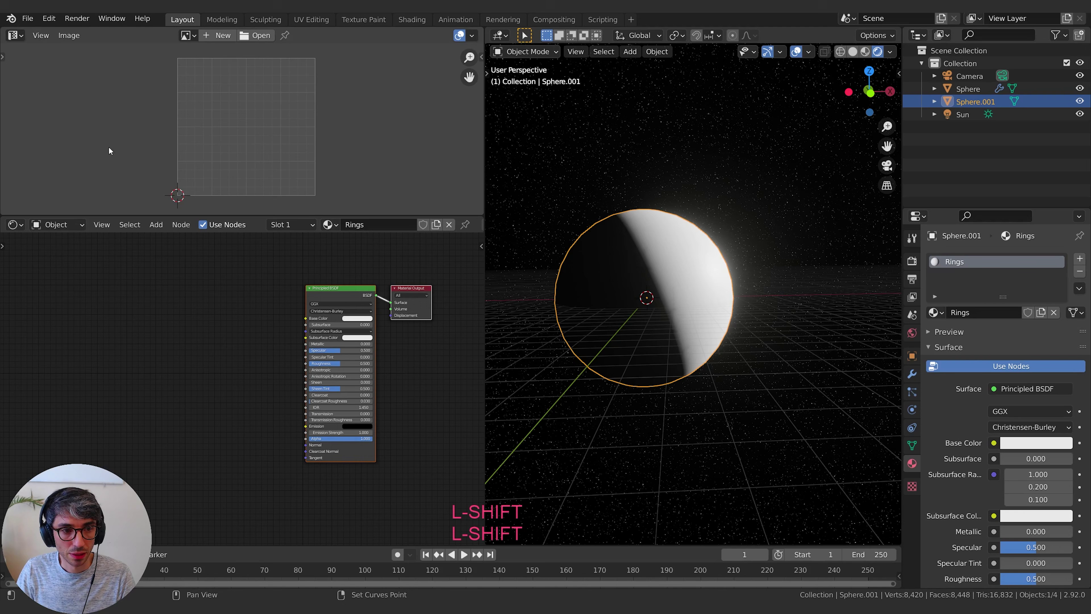
middle_click_drag(217, 134, 252, 170, "shift")
middle_click_drag(353, 188, 304, 141, "shift")
scroll(263, 134, "up", 1)
scroll(263, 138, "down", 1)
left_click_drag(301, 215, 301, 156)
scroll(272, 300, "up", 2)
middle_click_drag(261, 296, 252, 324, "shift")
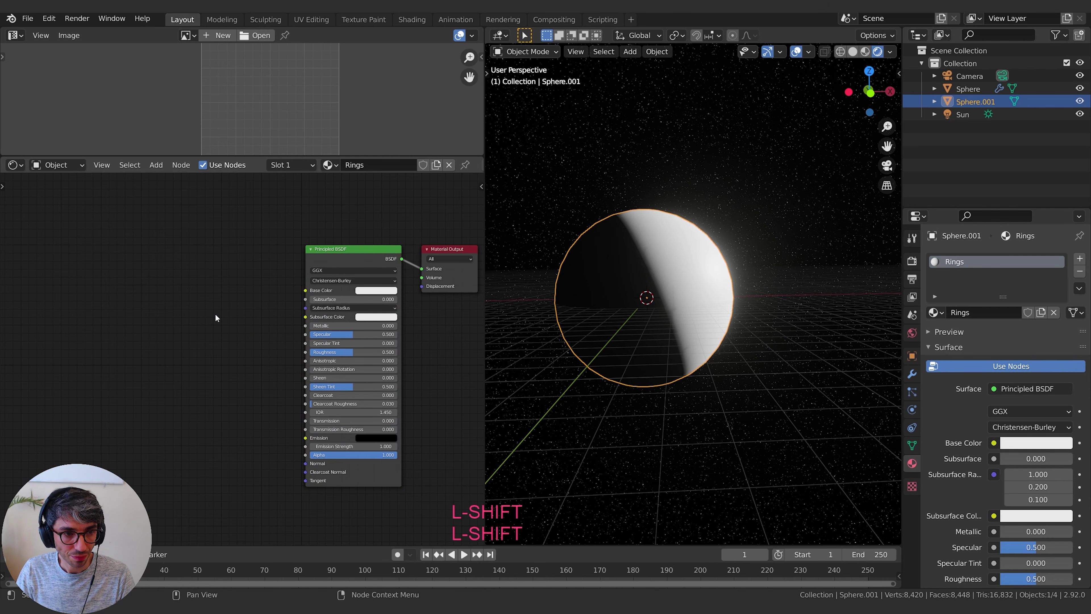
Add a Noise Texture node and connect its Fac output to the Principled BSDF's Emission input
key("shift+a")
type("noise")
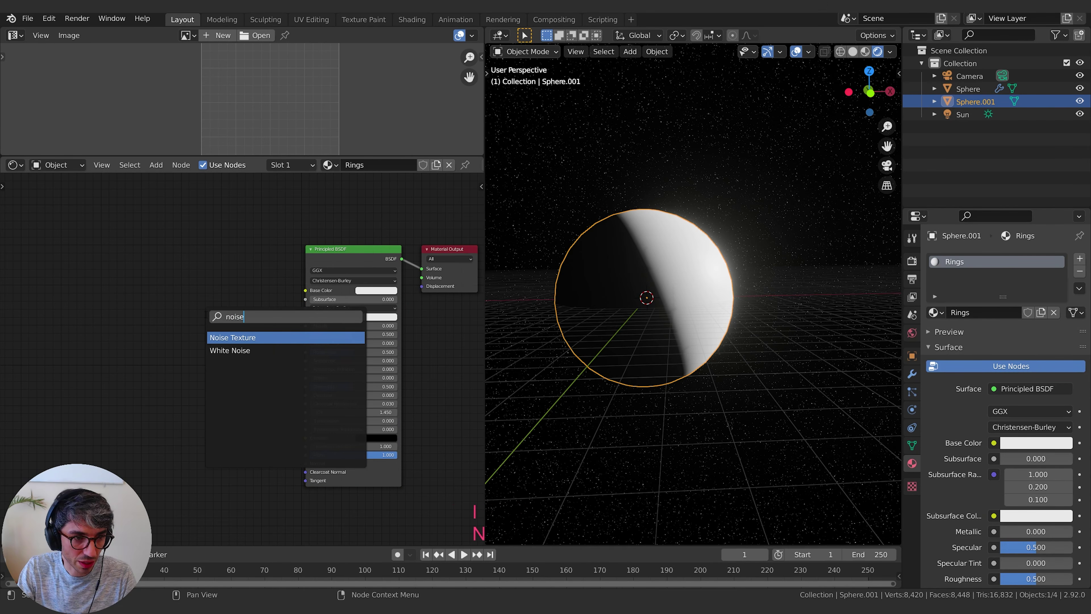
key("Return")
left_click(13, 353)
left_click_drag(14, 350, 81, 338)
left_click(81, 338)
middle_click_drag(161, 384, 171, 373)
left_click_drag(120, 341, 316, 426)
scroll(281, 447, "left", 5, "ctrl")
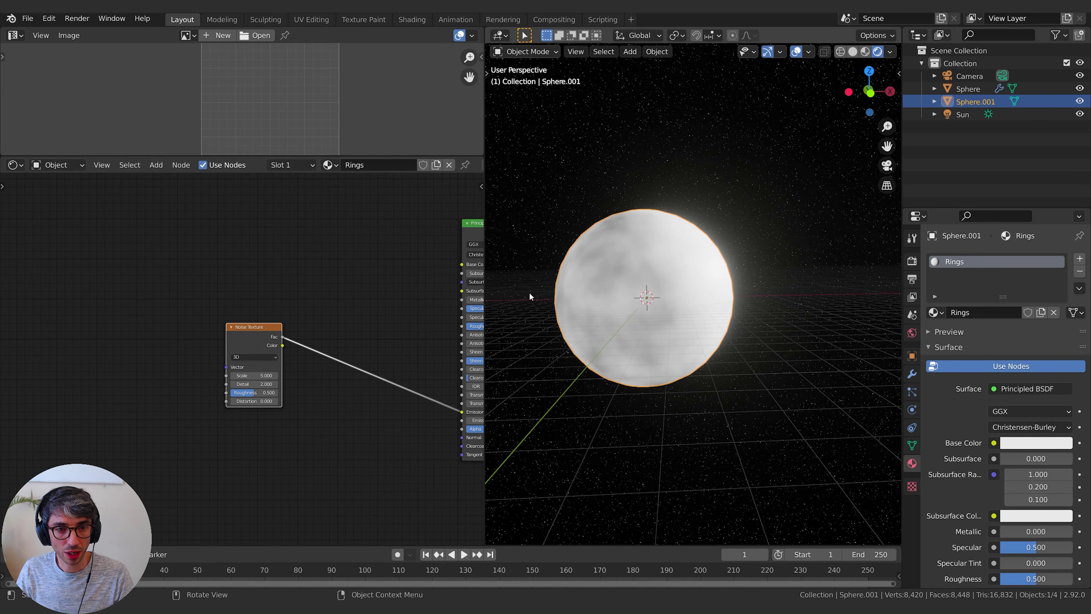
Insert a ColorRamp between the Noise Texture and Emission, then bring its stops closer together with the black stop at 0.461
middle_click_drag(627, 314, 708, 320, "shift")
scroll(708, 319, "up", 2)
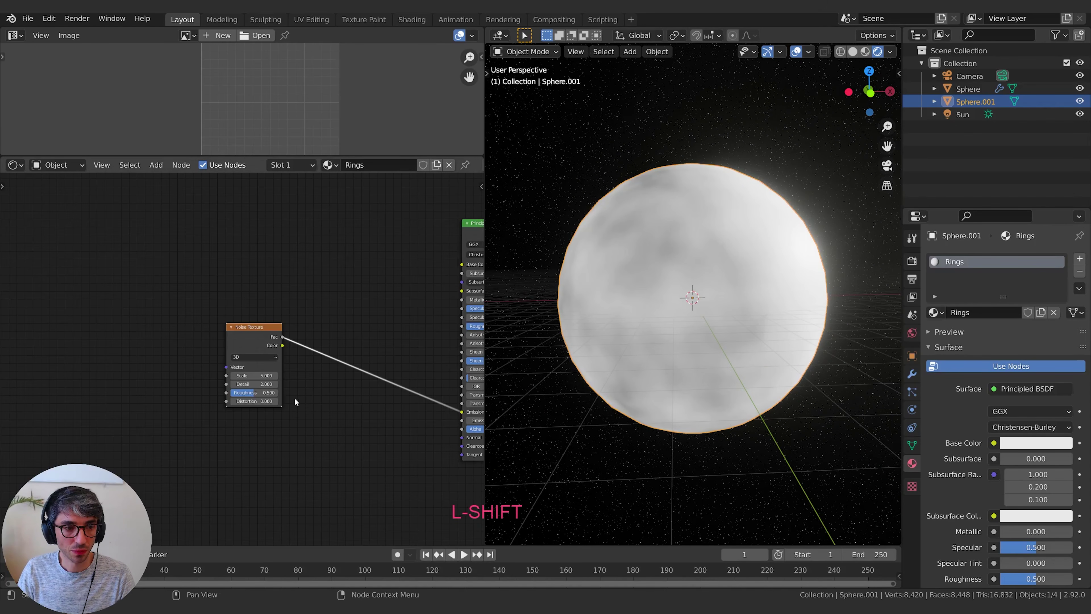
key("shift+a")
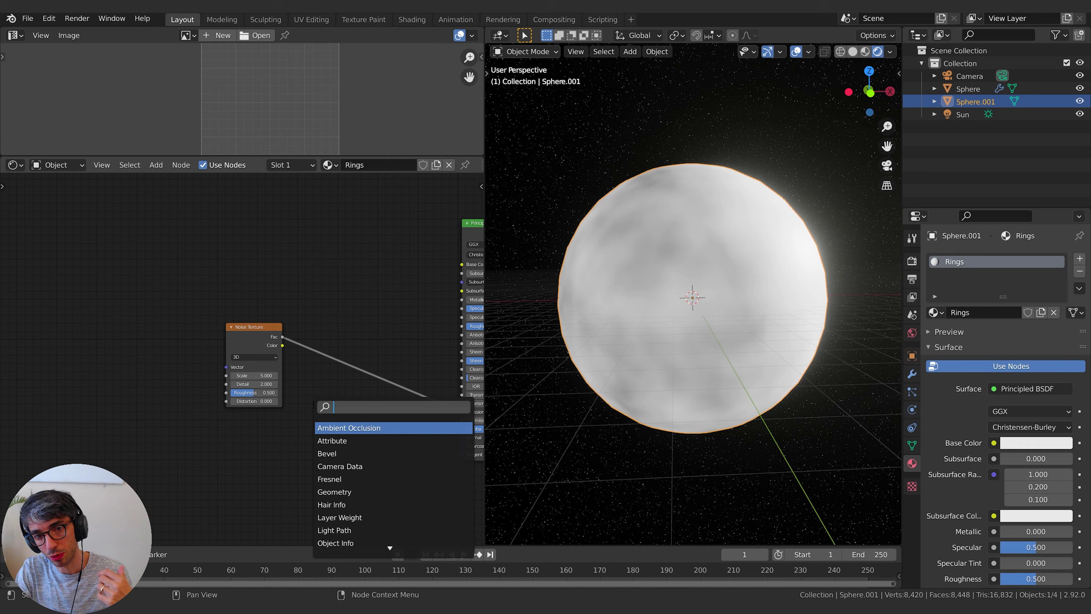
type("col")
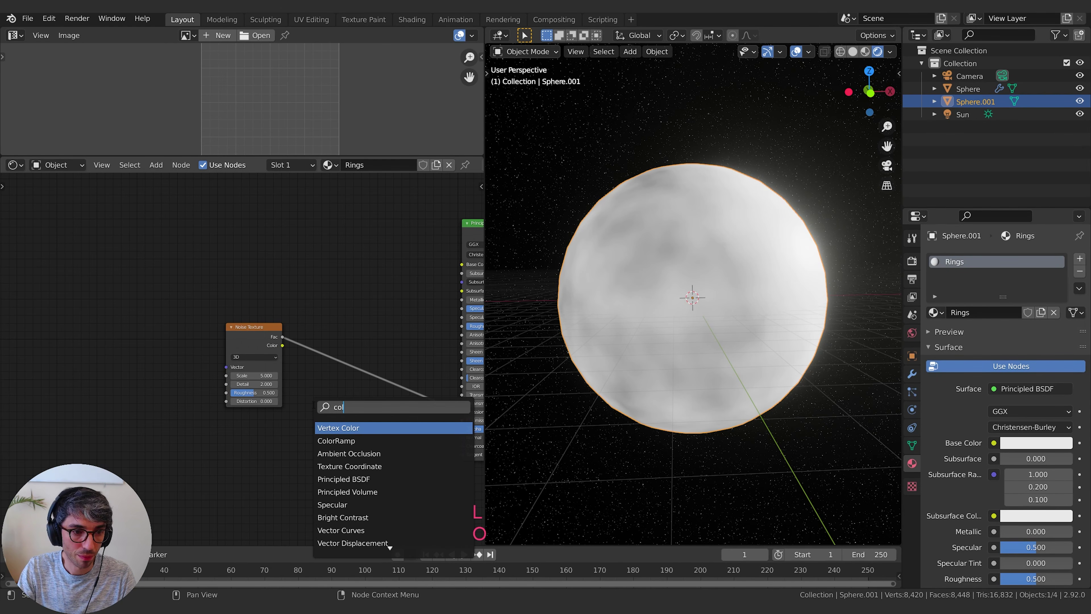
key("Down")
key("Return")
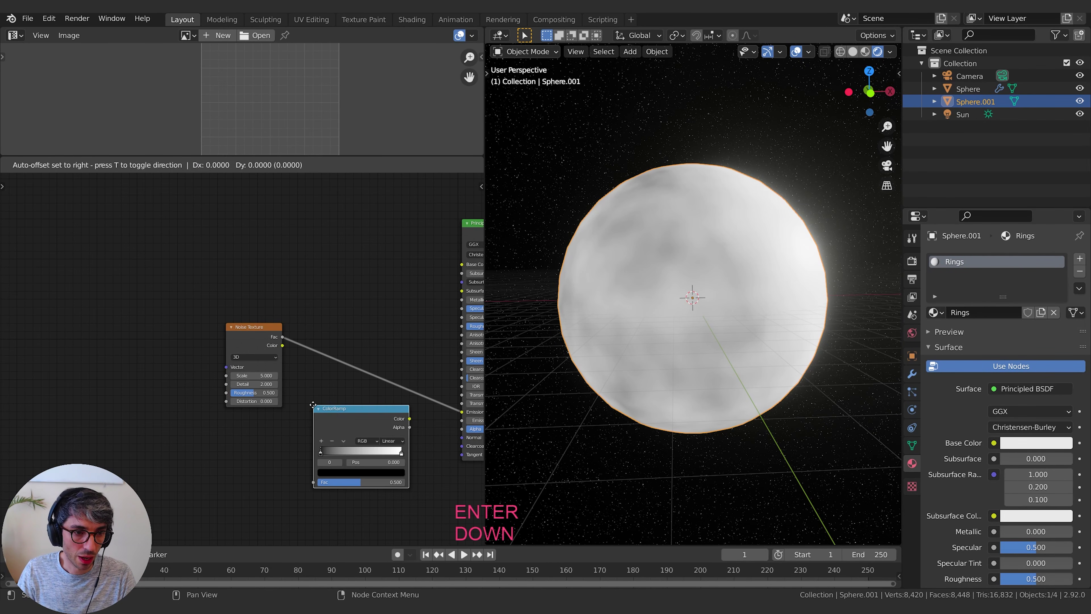
left_click(335, 389)
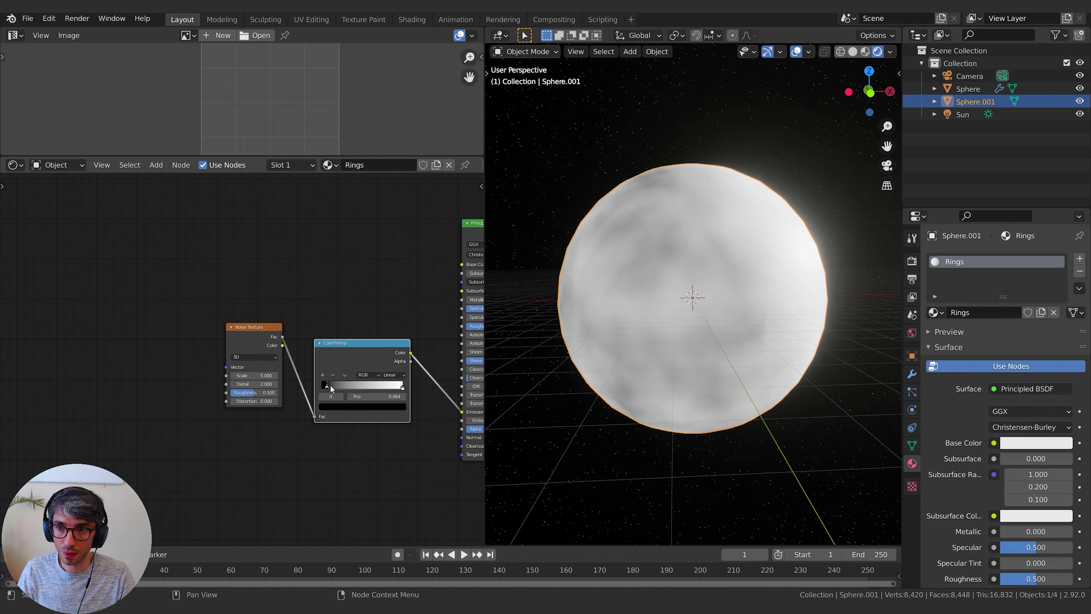
mouse_move(335, 385)
left_mouse_down()
mouse_move(387, 390)
mouse_move(360, 385)
left_mouse_up()
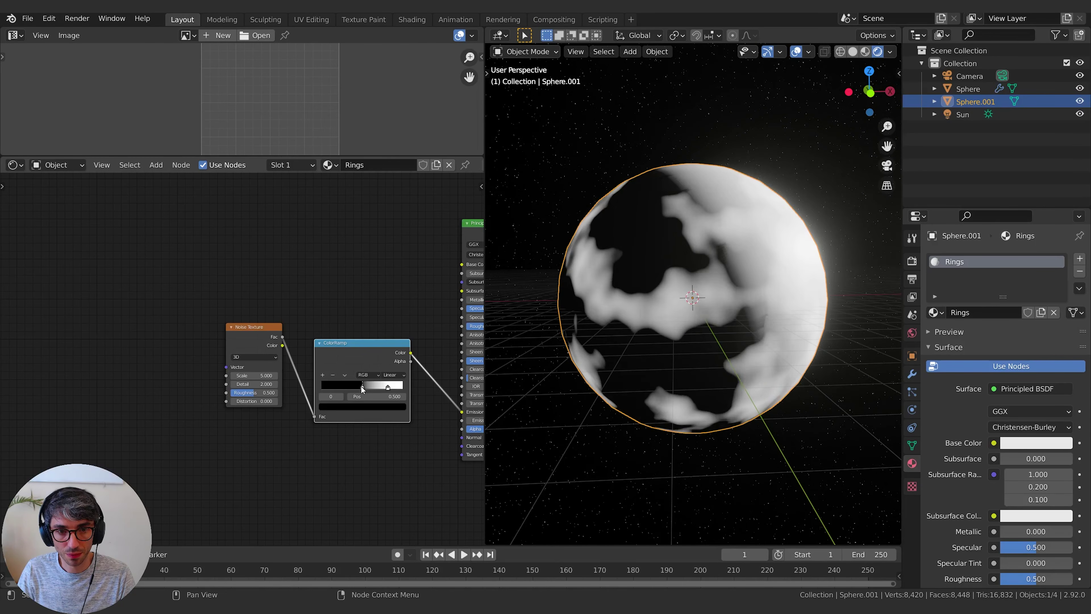
Make room around the Noise Texture and add a Texture Coordinate node before it
middle_click_drag(202, 460, 233, 455, "shift")
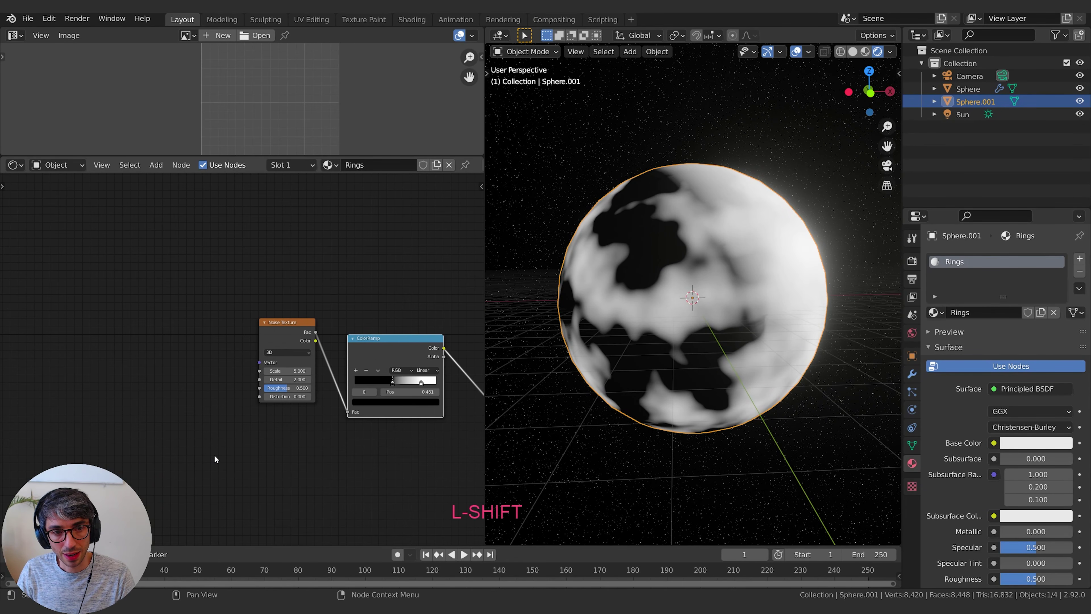
middle_click_drag(278, 406, 318, 401, "shift")
left_click_drag(309, 331, 298, 351)
middle_click_drag(208, 373, 222, 366)
key("shift+a")
left_click(209, 363)
type("text")
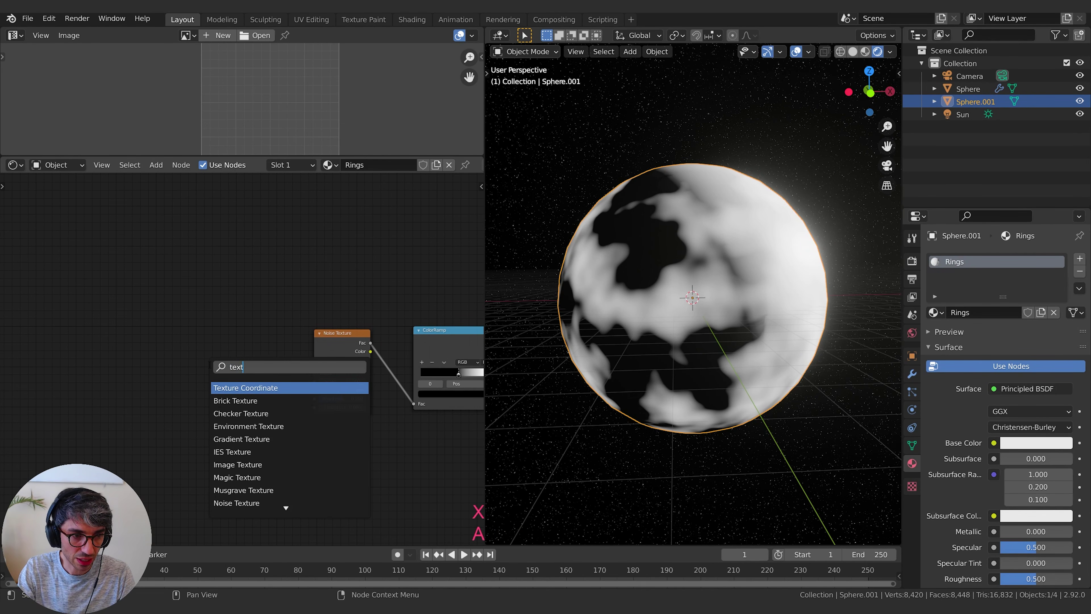
key("Return")
left_click(170, 342)
left_click_drag(170, 342, 149, 344)
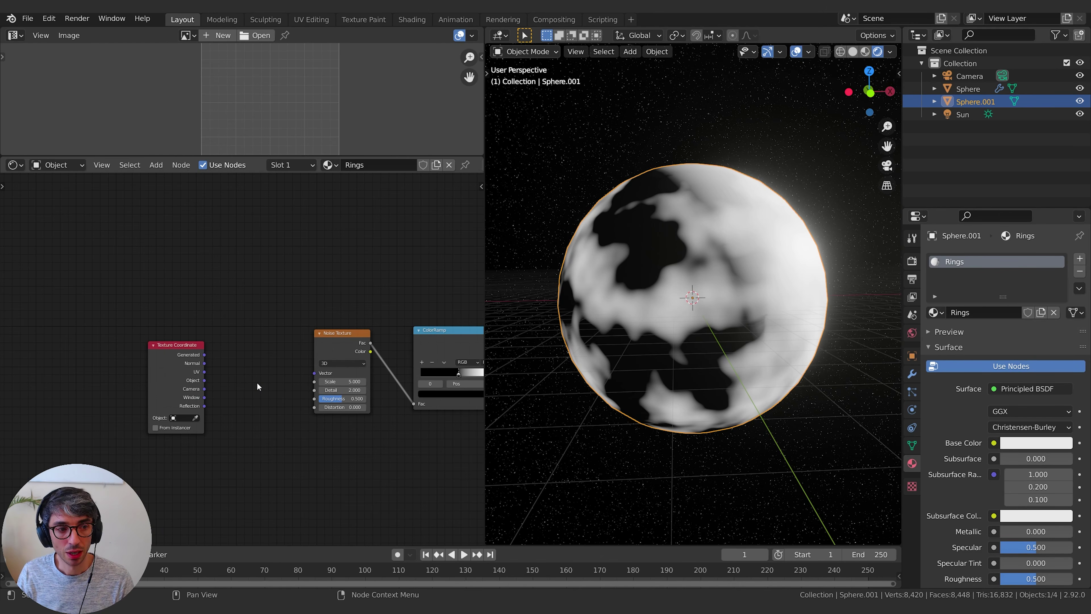
Add a Mapping node between the Texture Coordinate and Noise Texture nodes, making room for it
left_click_drag(163, 379, 146, 376)
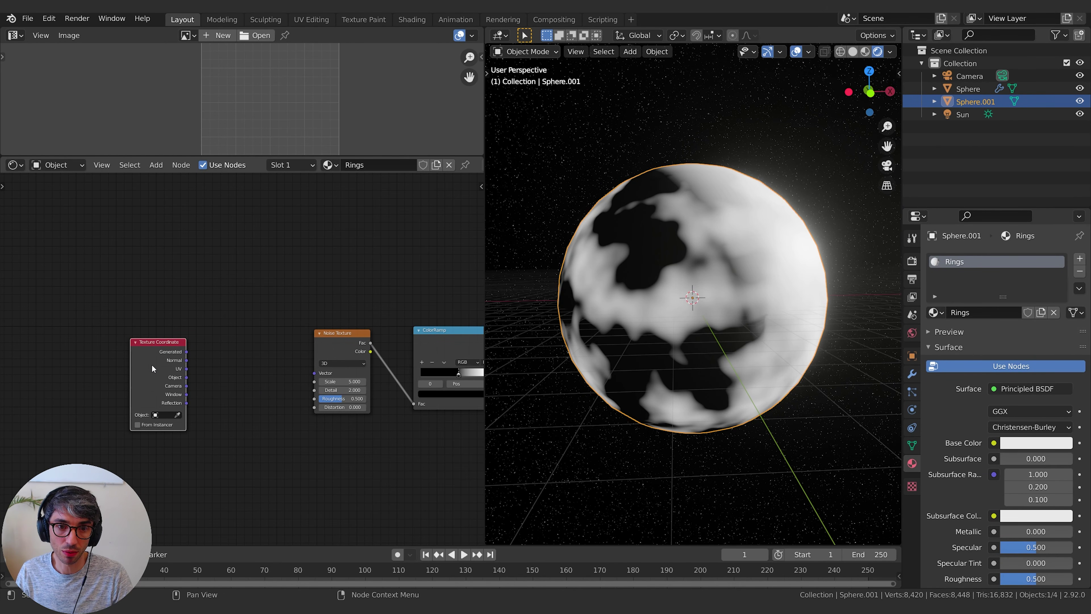
key("shift+a")
left_click(221, 337)
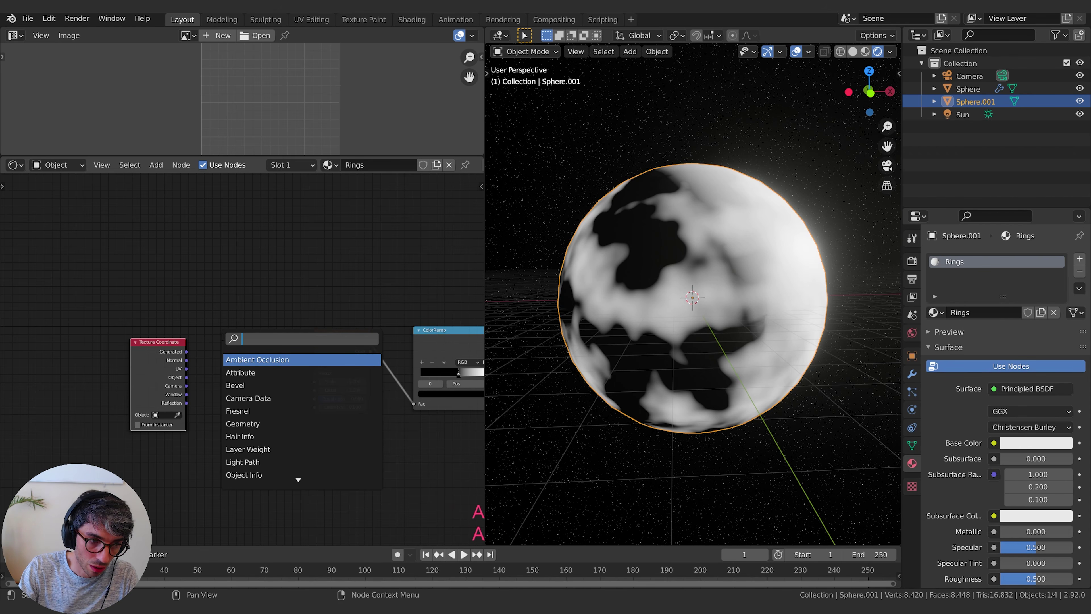
type("mapp")
key("Return")
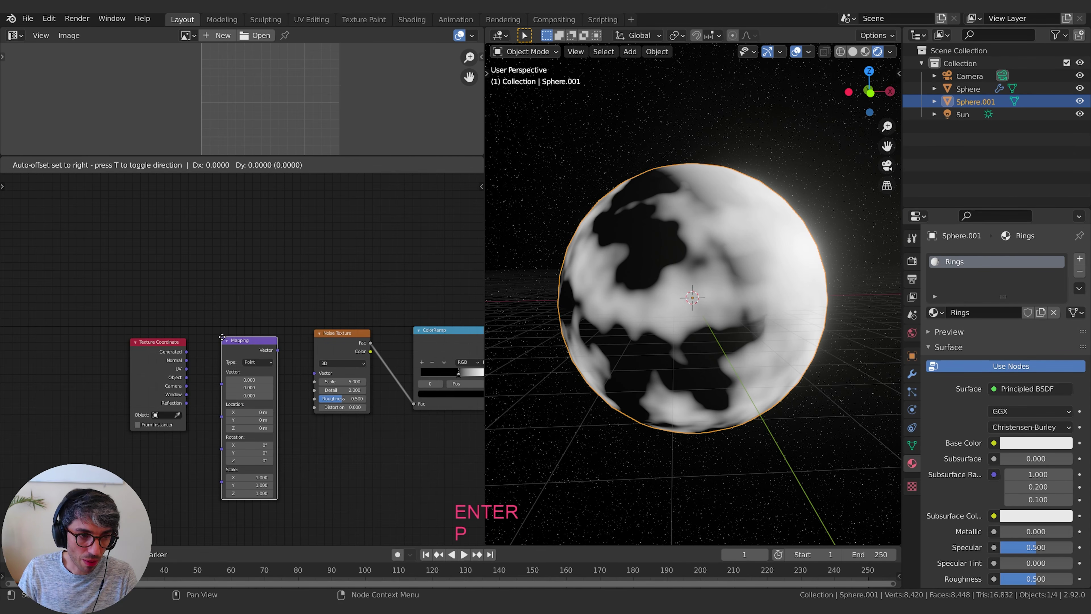
left_click(220, 318)
Connect Texture Coordinate's Generated output to the Mapping node's Vector input, and the Mapping output to the Noise Texture's Vector, spacing the nodes out
left_click_drag(155, 343, 220, 366)
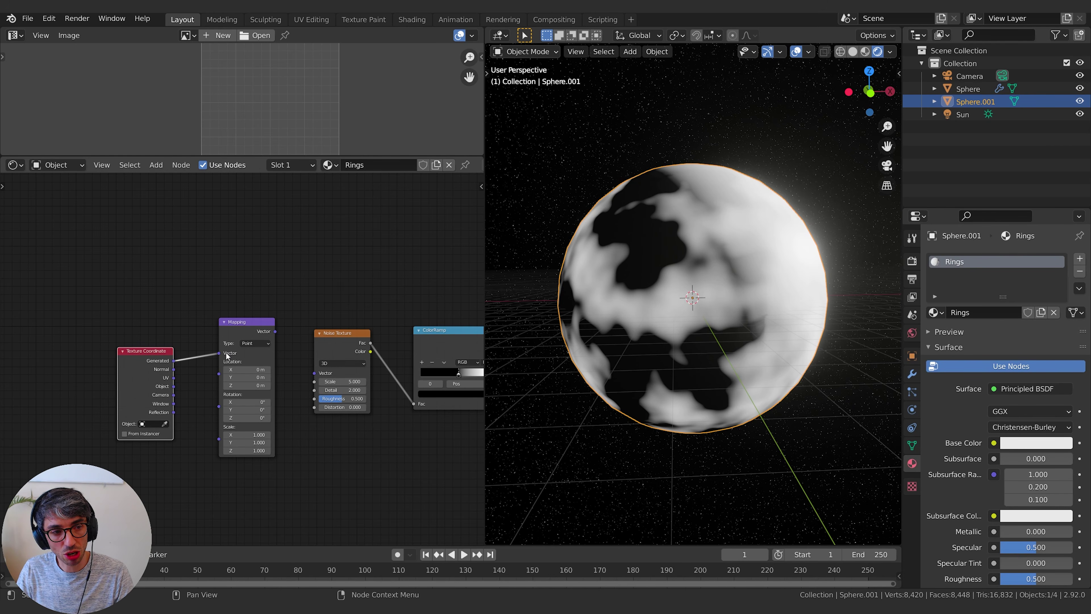
left_click_drag(275, 331, 314, 372)
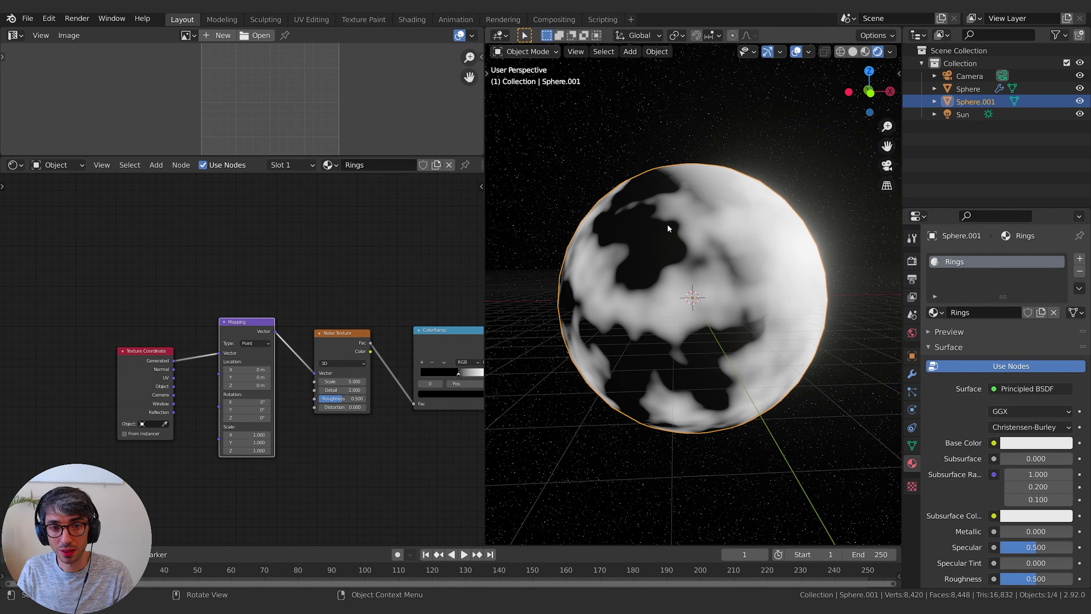
middle_click_drag(296, 461, 323, 452)
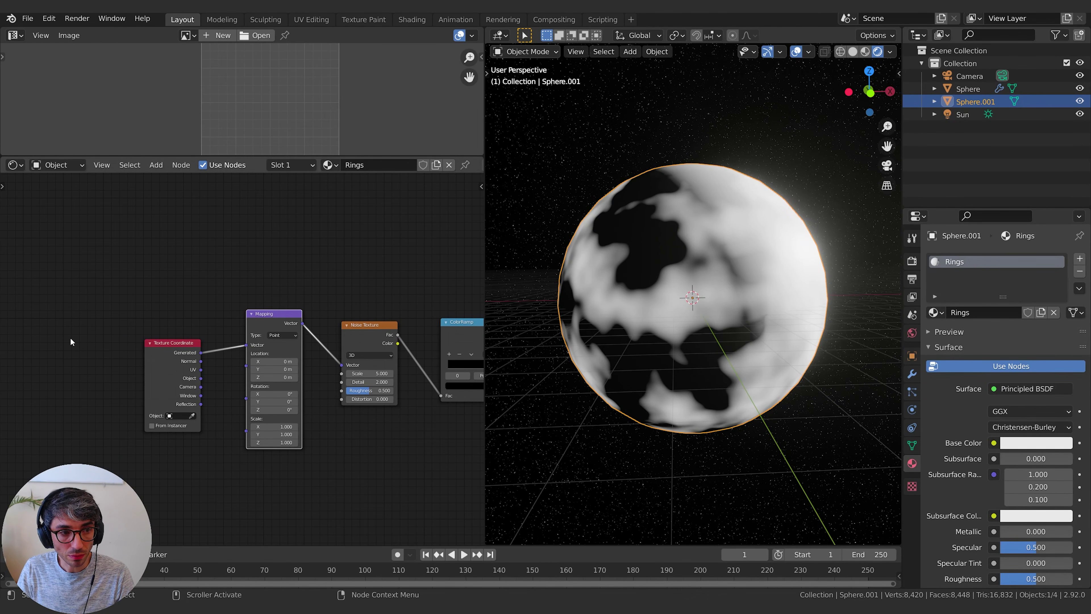
left_click_drag(152, 362, 119, 365)
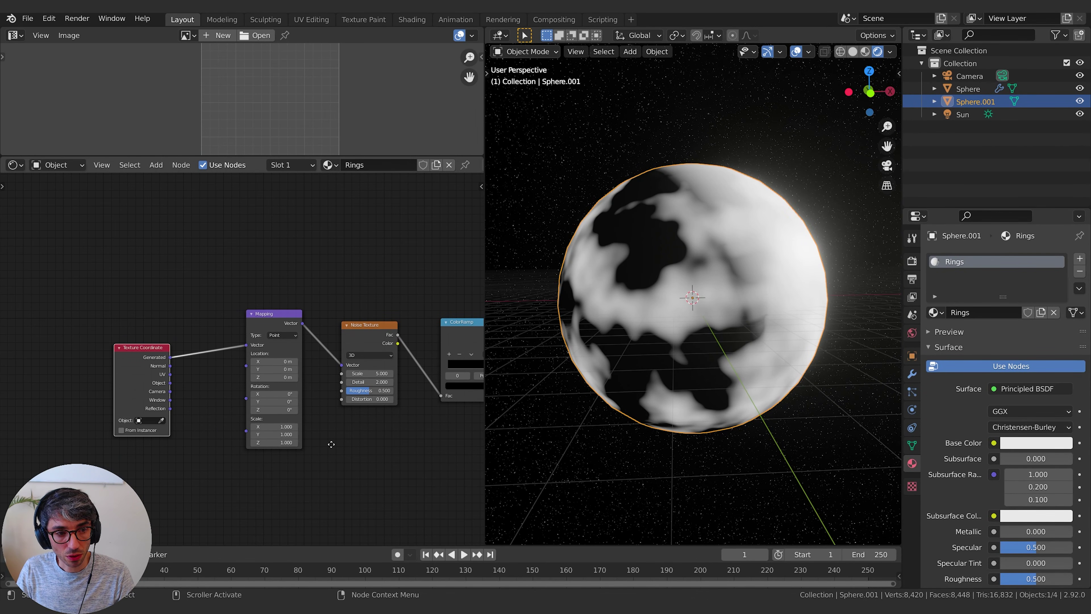
Set the Mapping node's X scale to 0 and view the stretched pattern around the sphere
middle_click_drag(331, 444, 328, 441)
left_click_drag(275, 423, 184, 423)
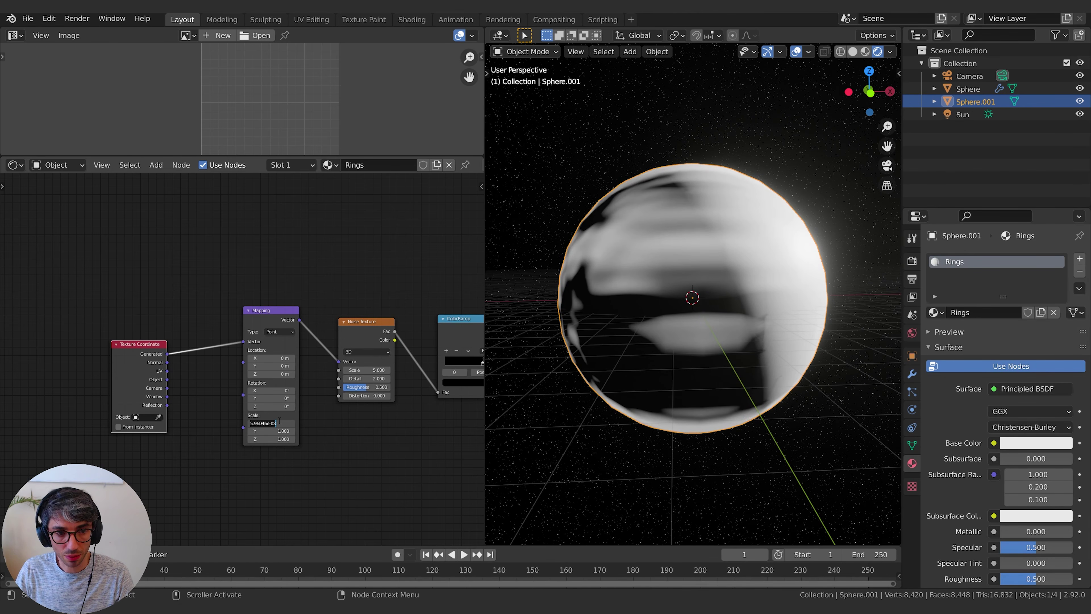
key("Return")
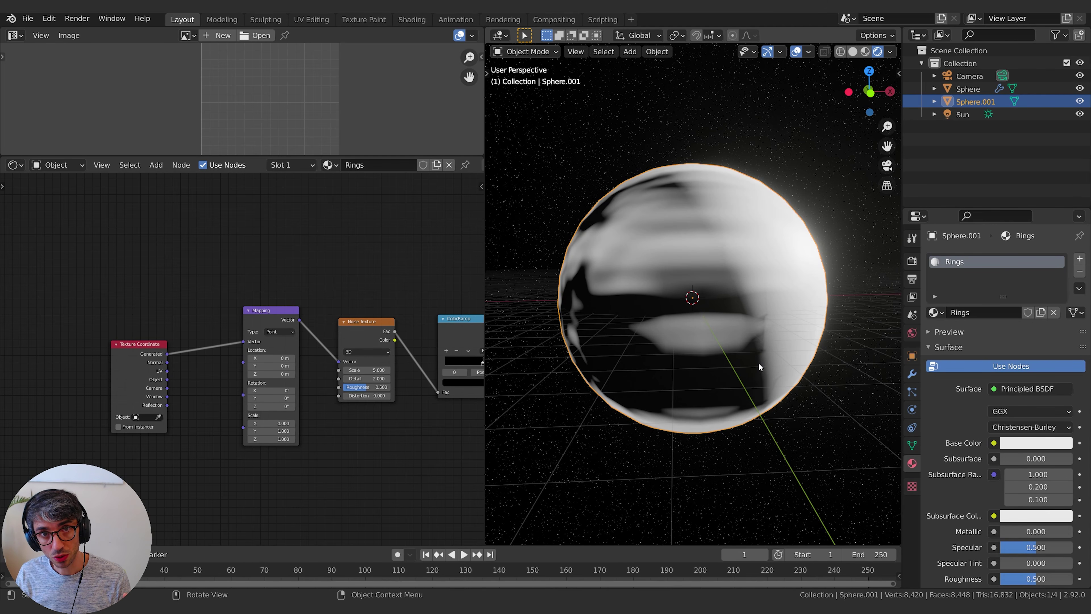
middle_click_drag(732, 278, 755, 362)
middle_click_drag(698, 318, 672, 261)
middle_click_drag(791, 280, 683, 284)
Set the Mapping node's Y scale to 0 and orbit around the sphere to view the bands
middle_click_drag(322, 442, 323, 435)
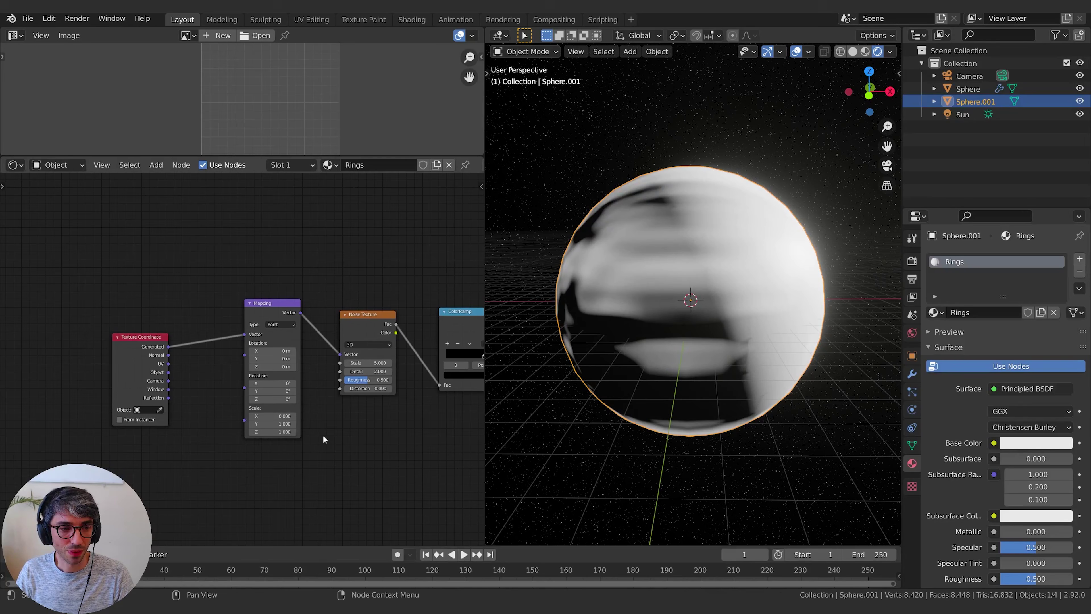
double_click(273, 424)
type("0")
key("Return")
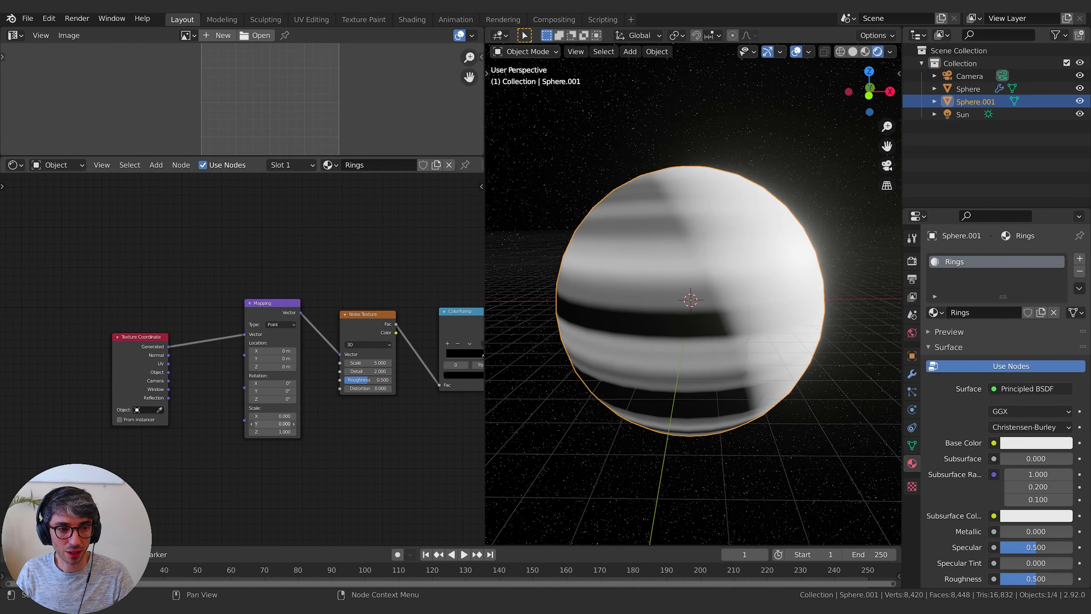
type("0")
key("Return")
middle_click_drag(687, 387, 744, 333)
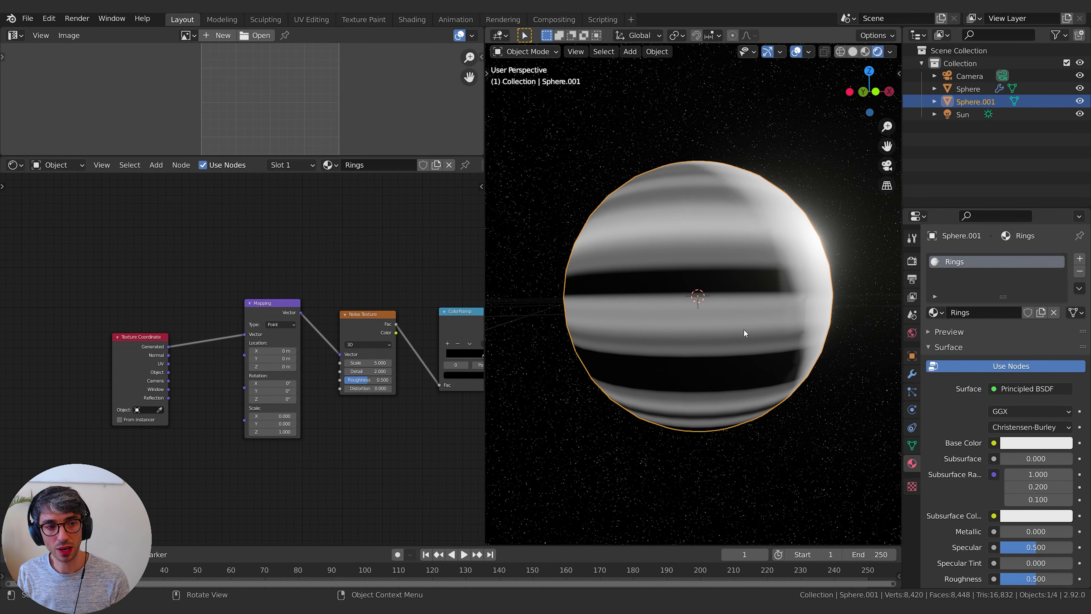
Feed the Mapping node from the UV output of Texture Coordinate in place of Generated
middle_click_drag(120, 350, 116, 344)
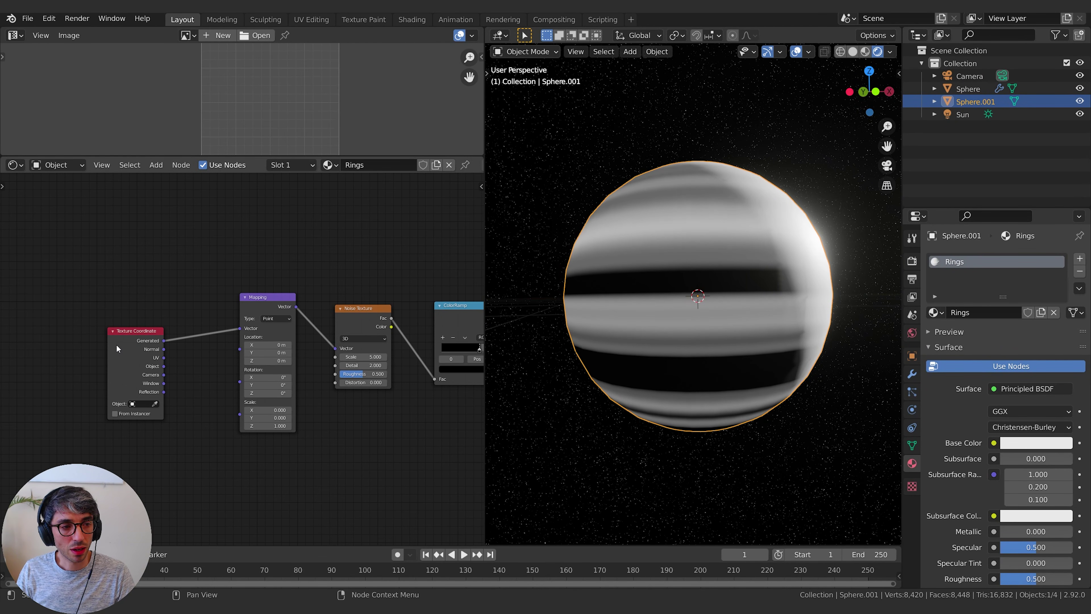
left_click_drag(116, 344, 239, 328)
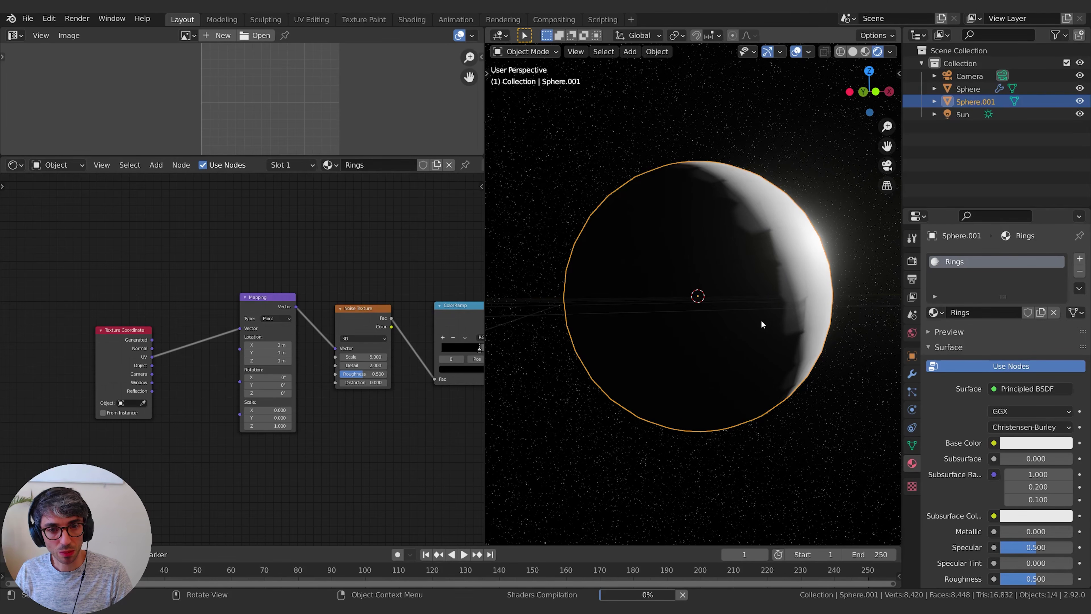
key("Tab")
key("Tab")
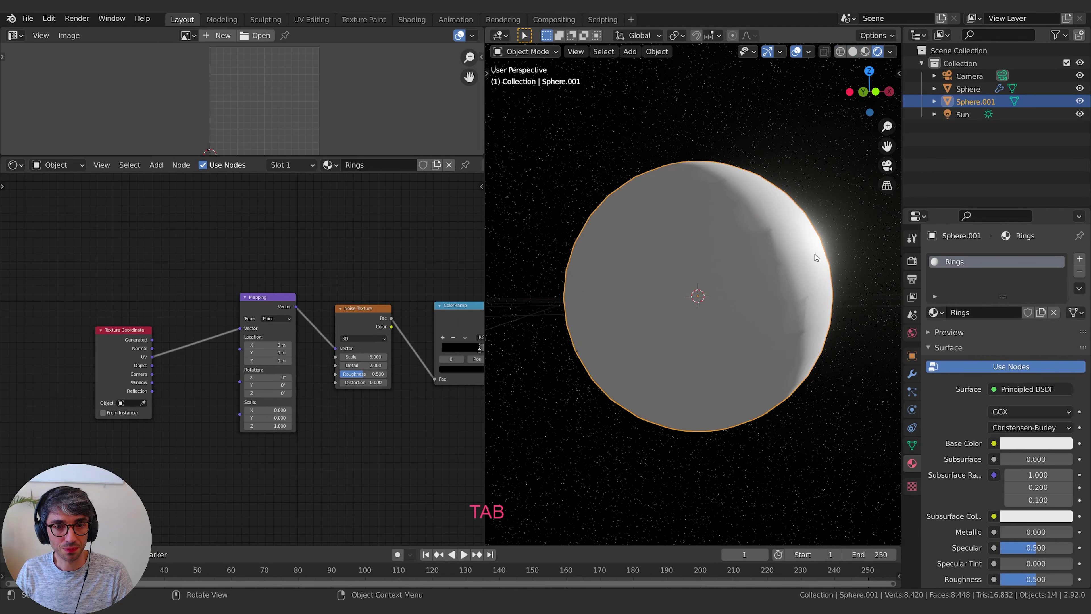
mouse_move(798, 317)
middle_mouse_down()
mouse_move(756, 329)
mouse_move(796, 330)
middle_mouse_up()
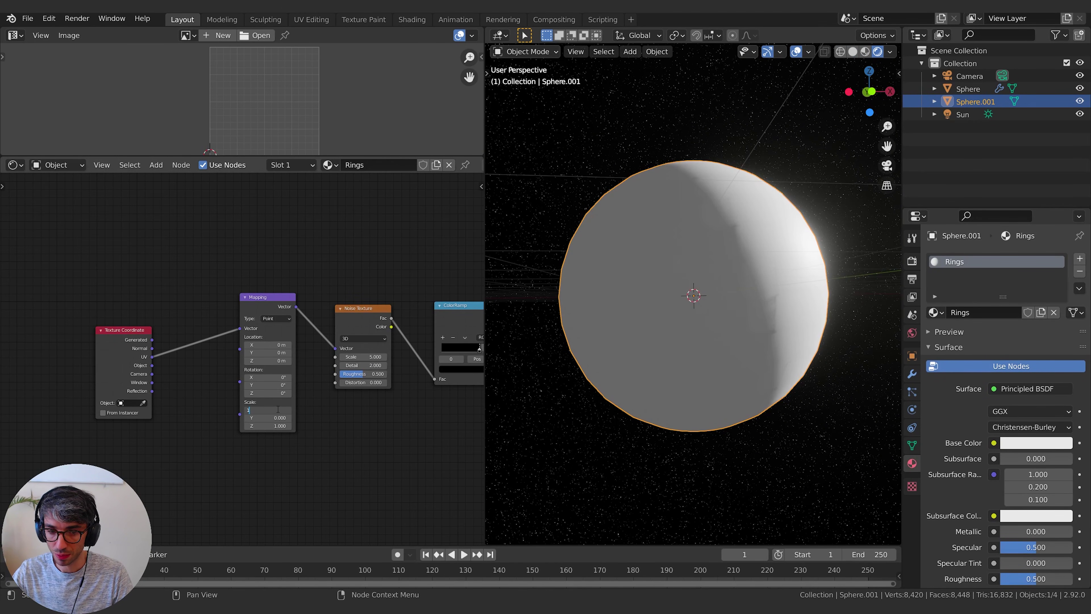
Set the Mapping node's X and Y scale to 1 and feed it from the Generated output
key("Tab")
type("1")
key("Return")
mouse_move(780, 344)
middle_mouse_down()
mouse_move(657, 357)
mouse_move(766, 354)
mouse_move(757, 356)
mouse_move(714, 269)
middle_mouse_up()
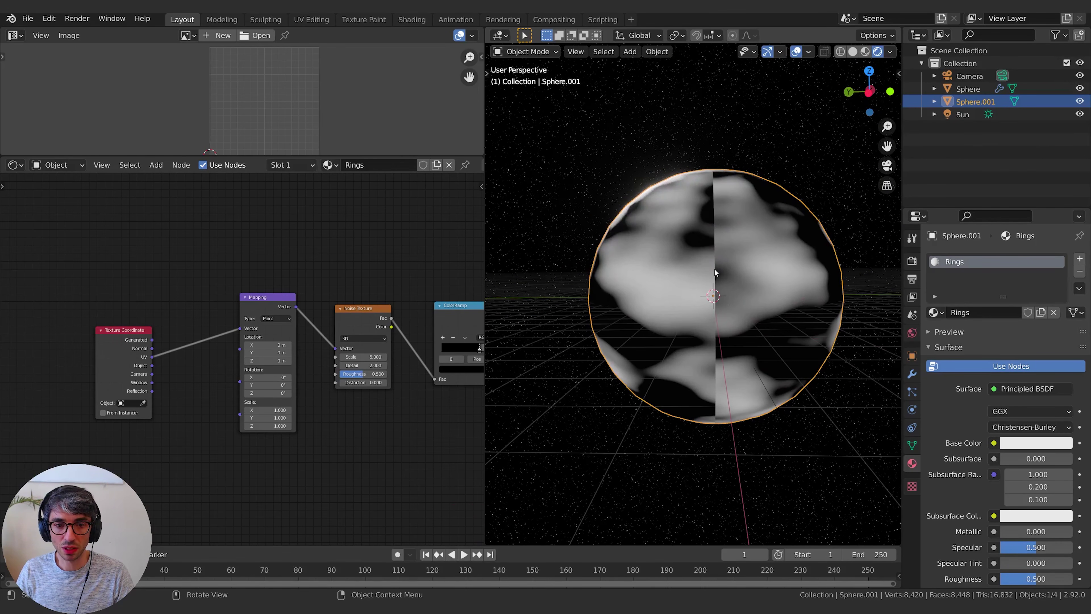
middle_click_drag(707, 402, 748, 255)
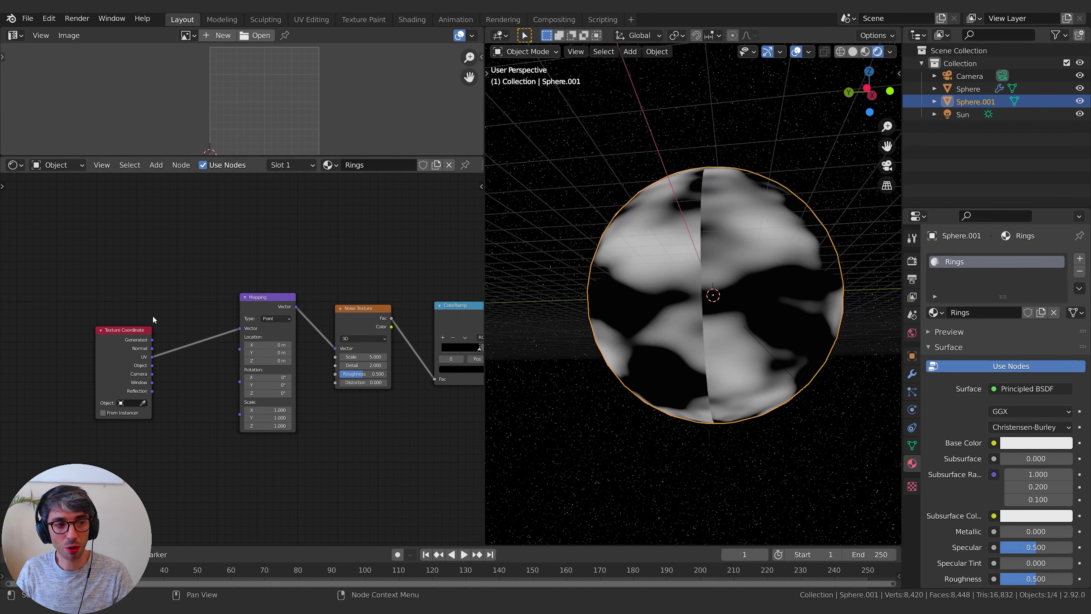
left_click_drag(153, 341, 239, 328)
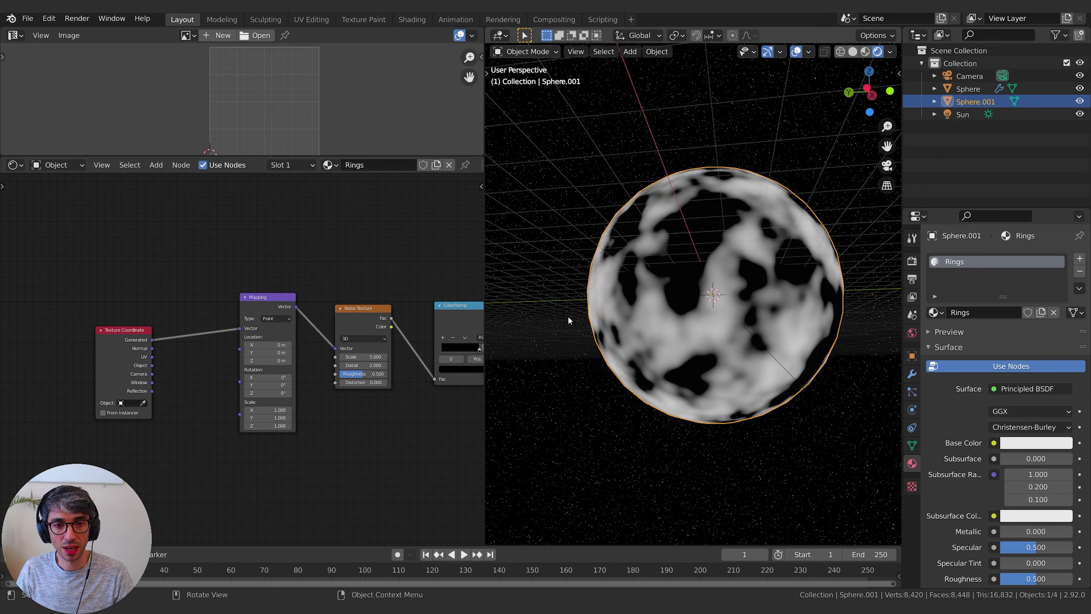
Rescale the outer sphere slightly
middle_click_drag(568, 318, 811, 271)
key("s")
left_click(787, 277)
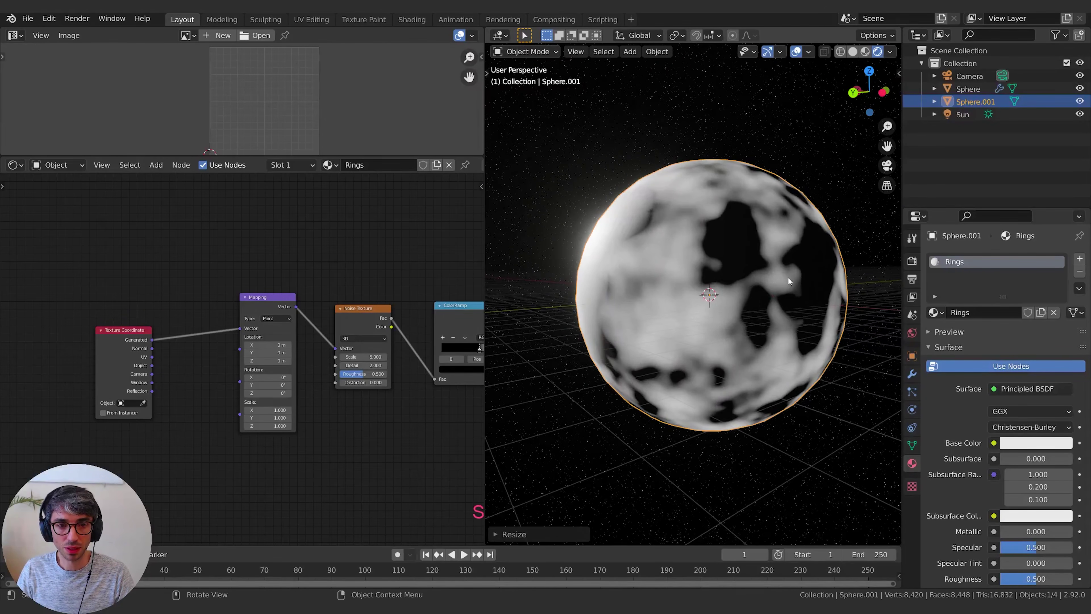
mouse_move(735, 283)
middle_mouse_down("shift")
mouse_move(667, 271)
mouse_move(736, 286)
middle_mouse_up("shift")
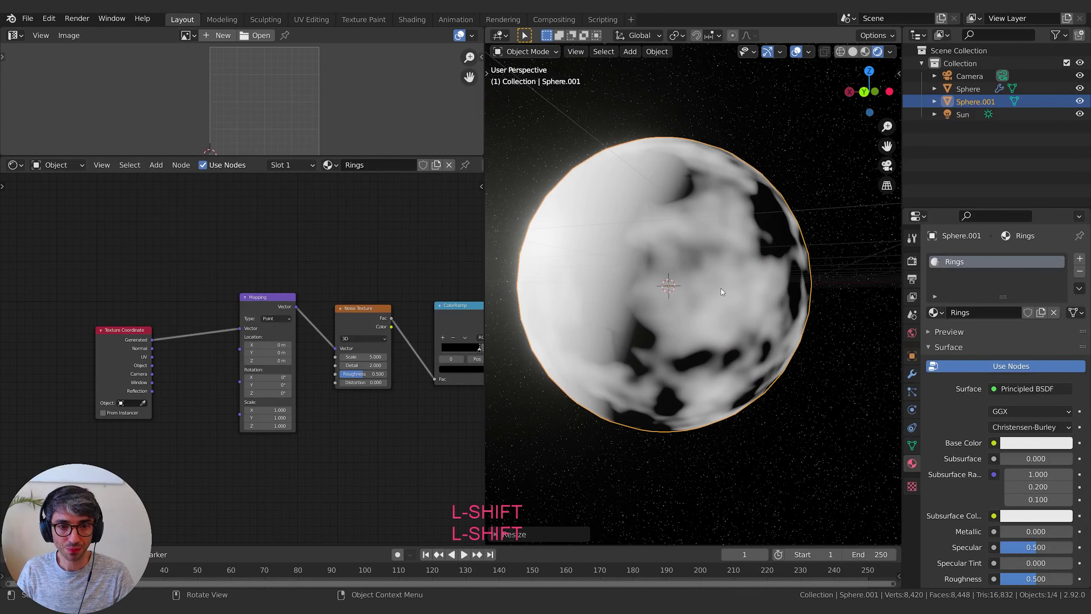
scroll(159, 389, "down", 1)
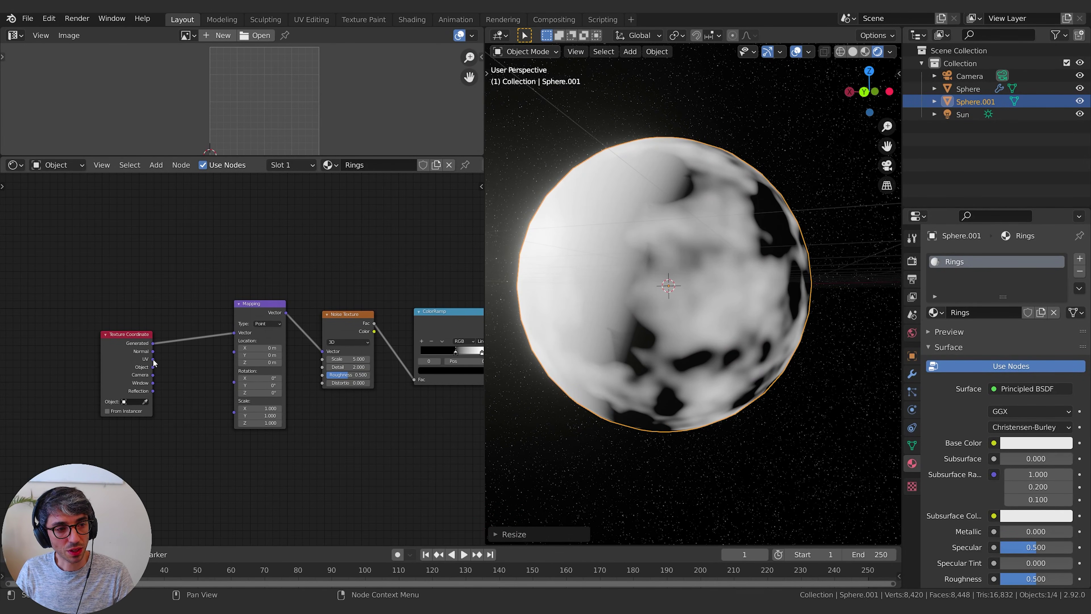
Connect the UV output to the Mapping node's Vector input and check the outer sphere's UV layout in Edit Mode
left_click_drag(153, 359, 233, 332)
mouse_move(619, 326)
middle_mouse_down()
mouse_move(588, 306)
mouse_move(515, 306)
middle_mouse_up()
key("Tab")
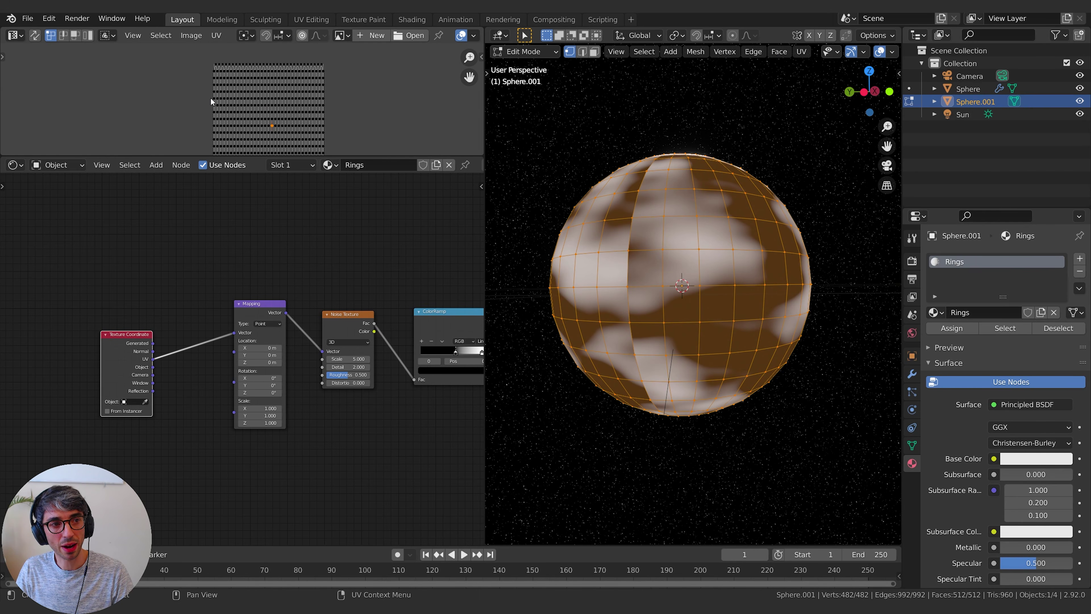
scroll(344, 116, "down", 1, "shift")
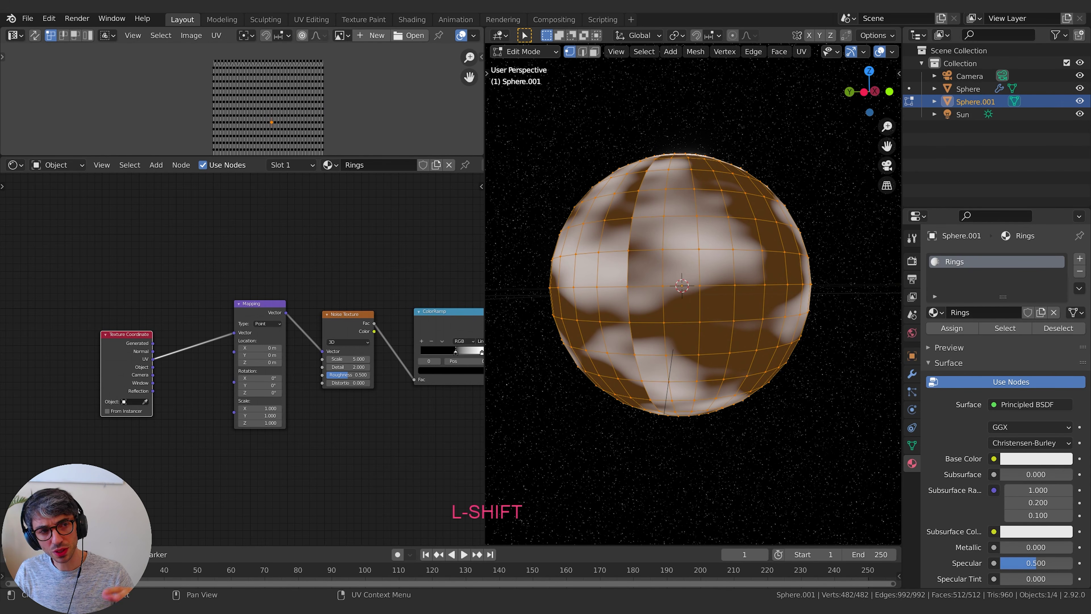
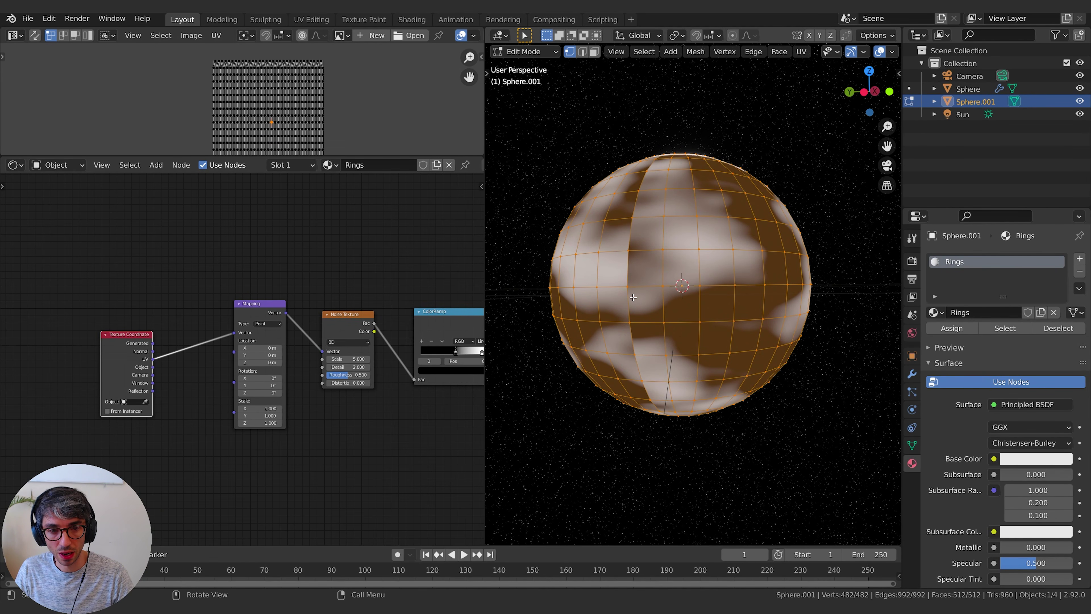
key("Tab")
Set the Mapping node's X scale to 0 to stretch the UV-mapped noise into horizontal bands
middle_click_drag(668, 274, 675, 271)
middle_click_drag(300, 473, 299, 451)
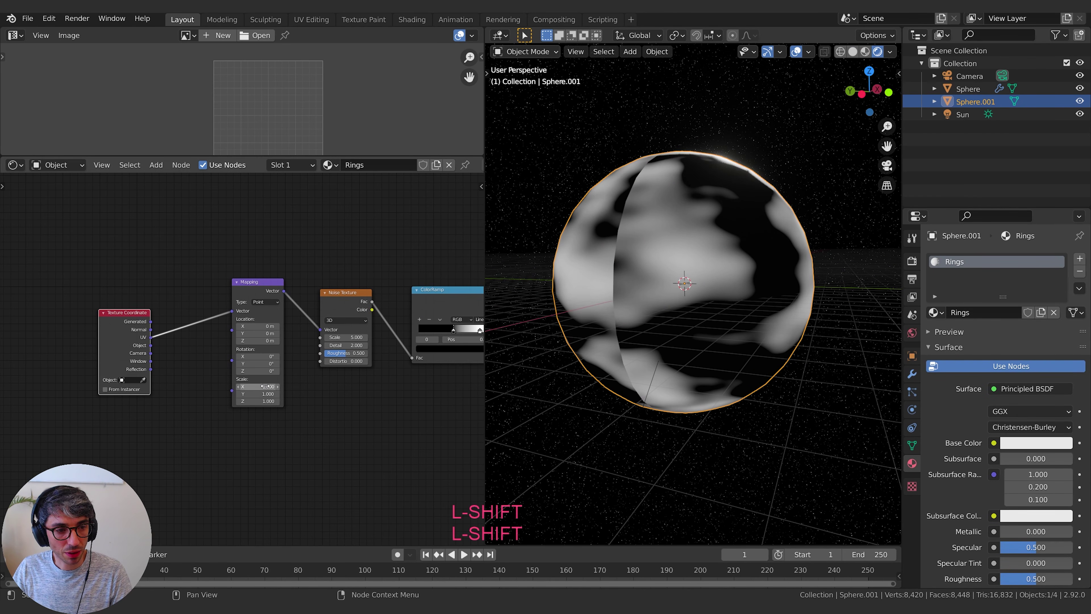
left_click_drag(258, 386, 223, 386)
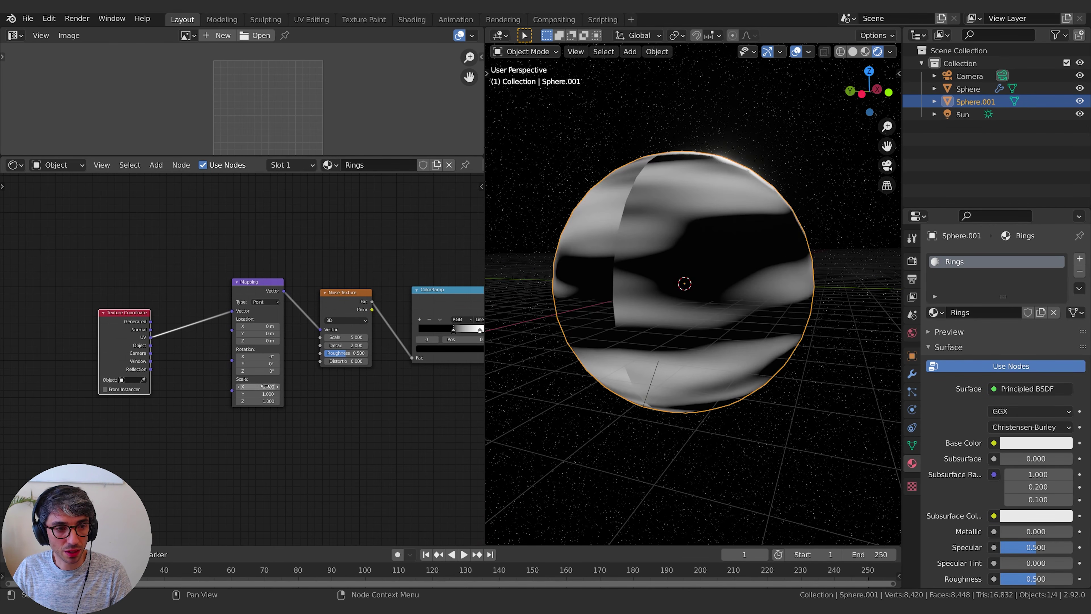
key("Return")
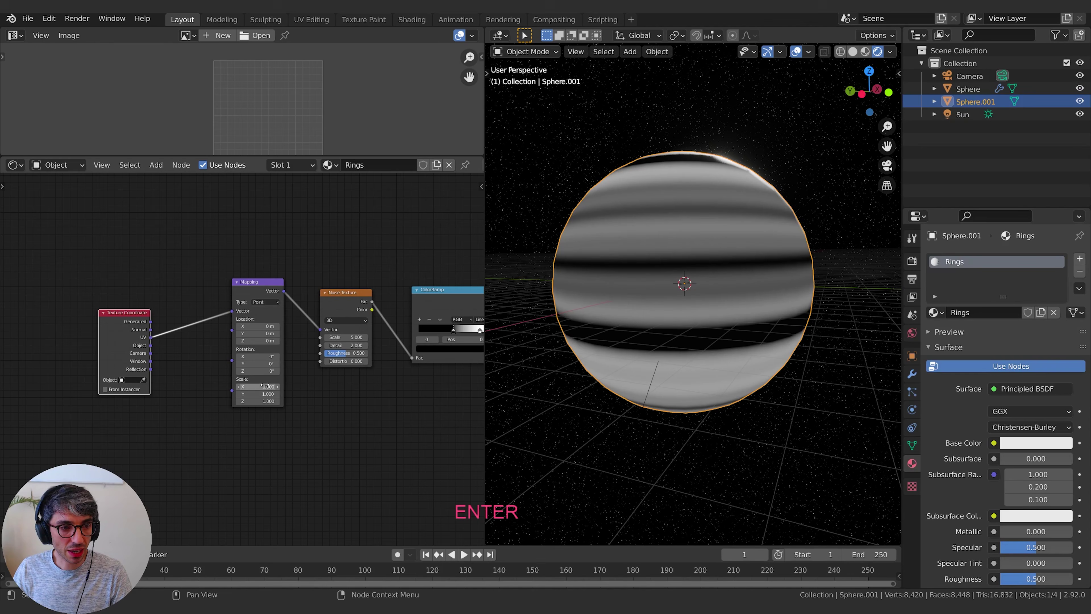
middle_click_drag(720, 374, 802, 350)
Put the outer sphere in Edit Mode in the right orthographic view and hide the Sun light
key("Tab")
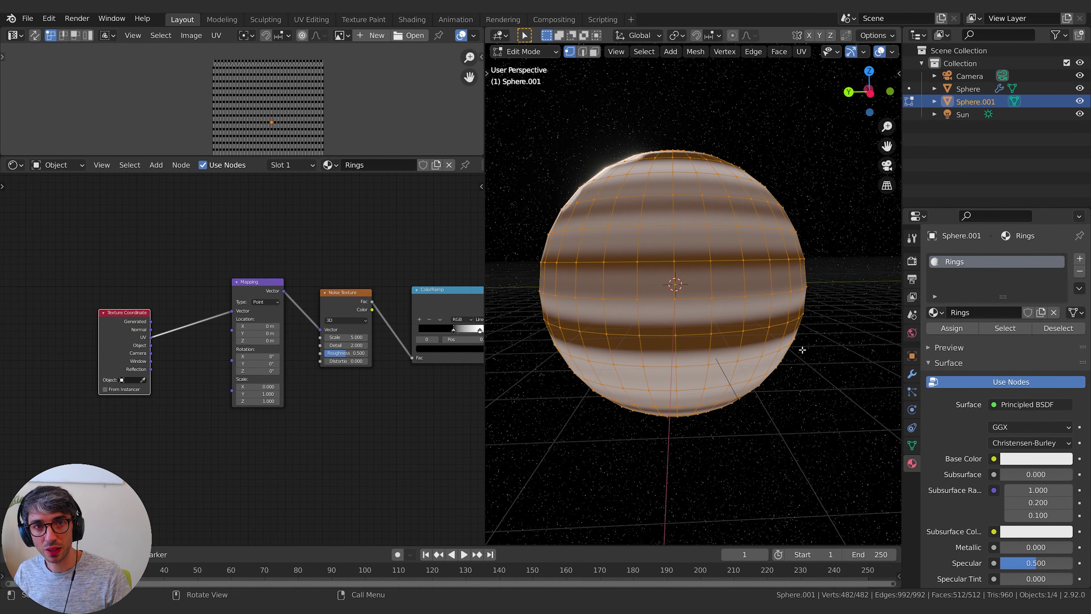
key("KP_3")
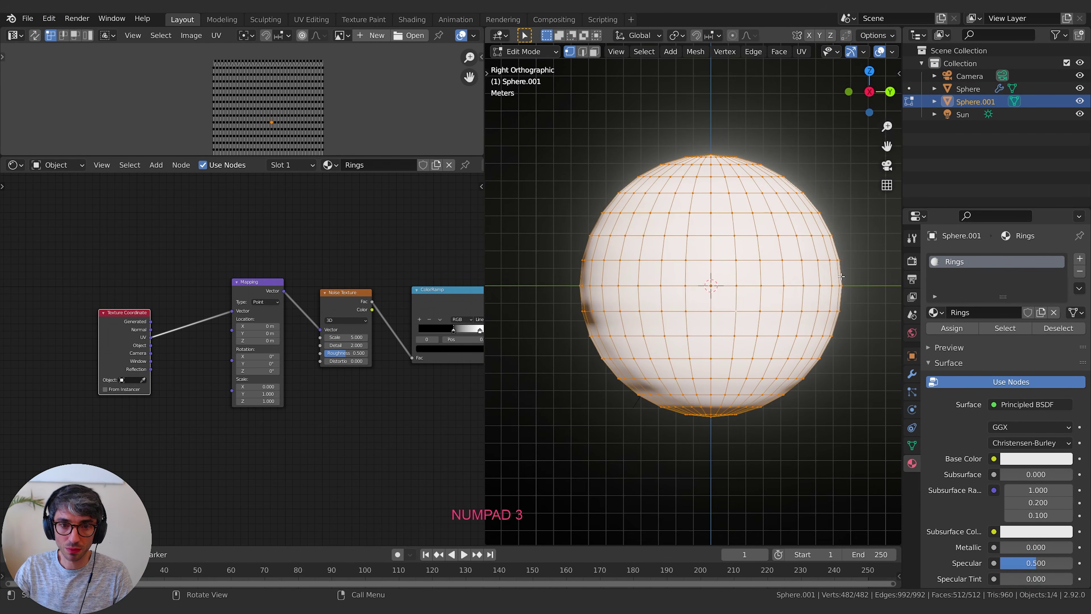
left_click(1025, 117)
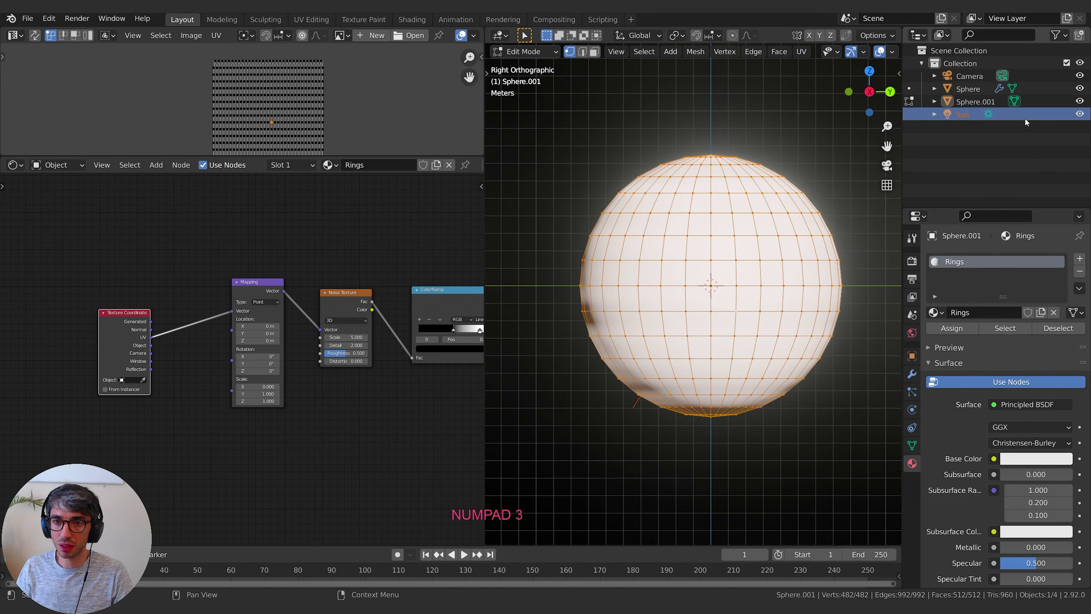
left_click(1079, 114)
key("Tab")
key("Tab")
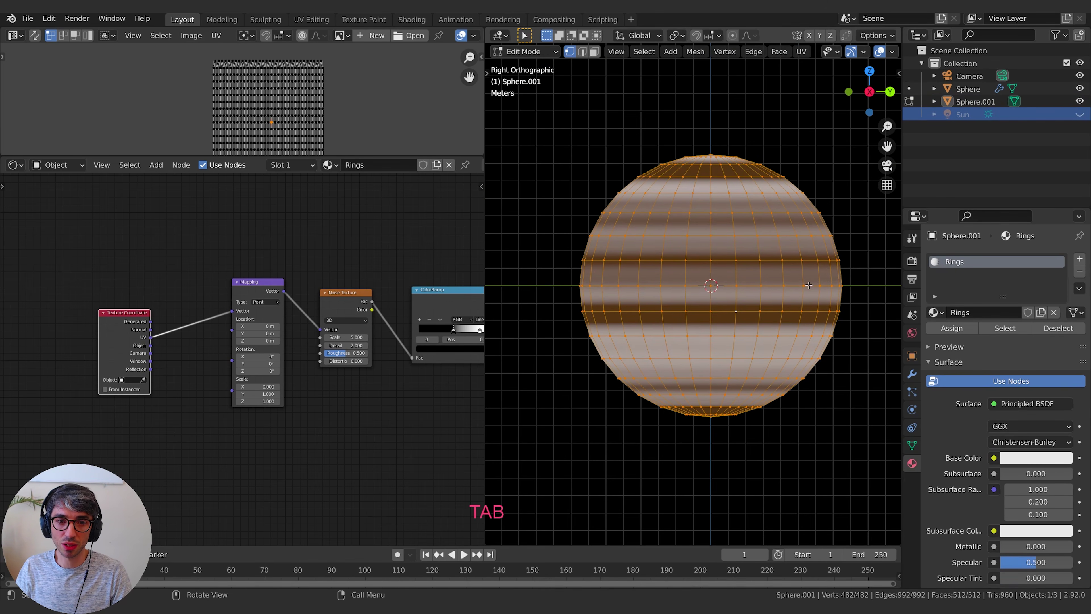
middle_click_drag(830, 263, 798, 273, "shift")
Clear the outer sphere's mesh selection and turn on X-ray for the viewport
left_click(690, 145)
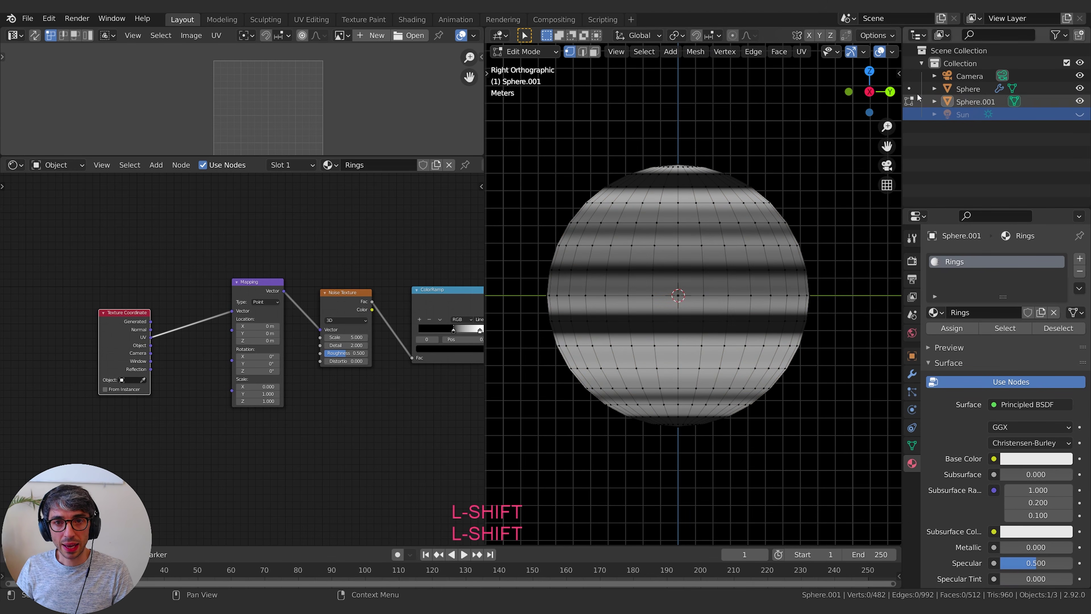
scroll(730, 52, "down", 3)
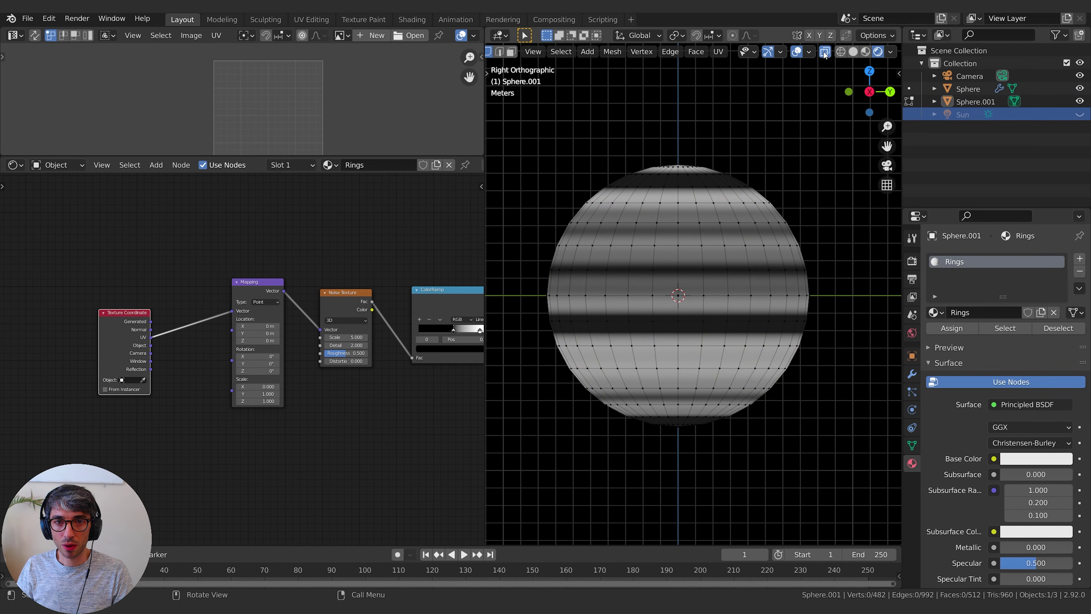
left_click_drag(685, 131, 581, 178)
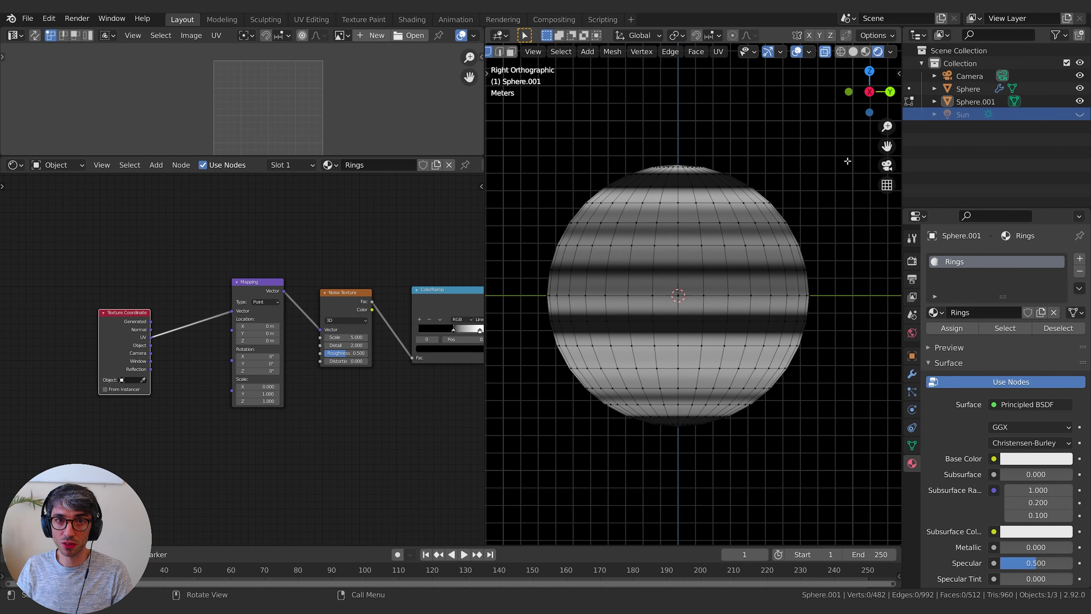
Try box-selecting the outer sphere's middle vertices from angled perspective views, clear the selection and return to the right orthographic view
middle_click_drag(815, 190, 803, 202)
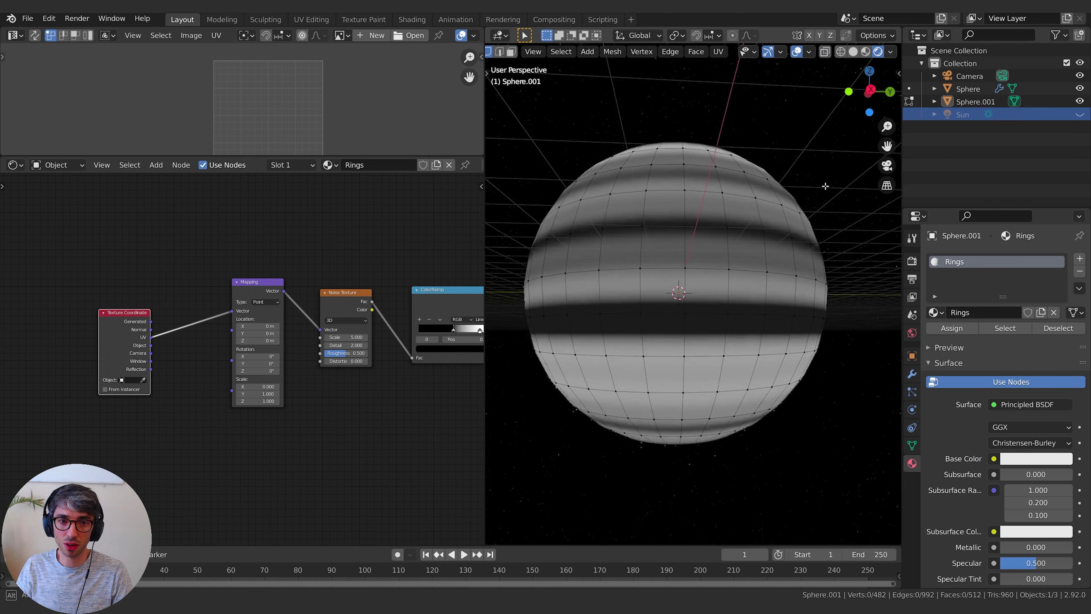
key("b")
left_click_drag(530, 176, 809, 360)
middle_click_drag(834, 285, 791, 133)
key("alt+a")
key("alt+a")
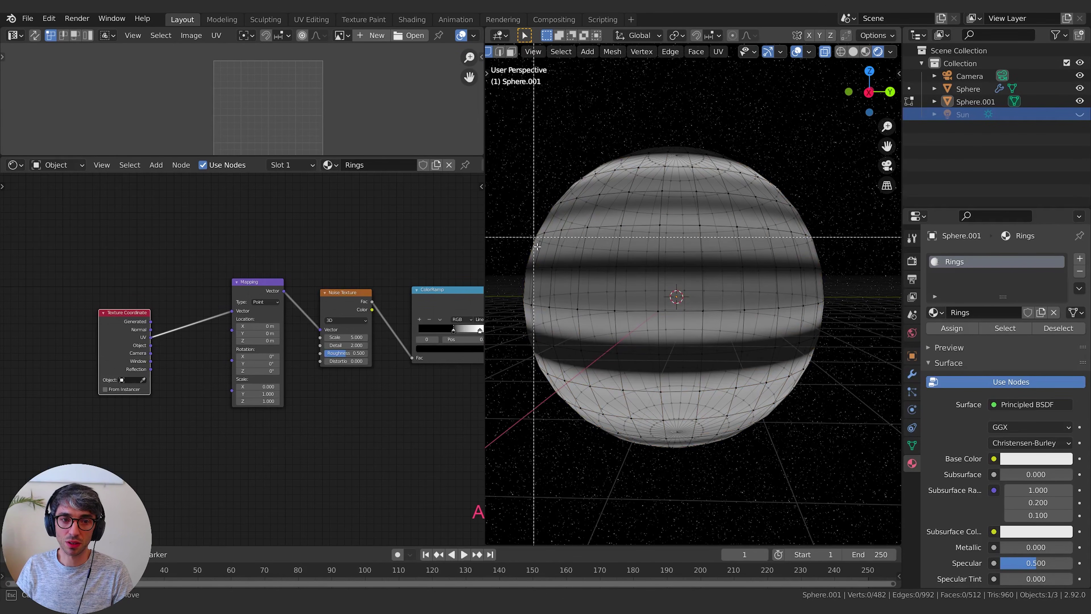
left_click_drag(511, 245, 825, 374)
middle_click_drag(807, 369, 841, 306)
key("a")
key("KP_5")
key("KP_3")
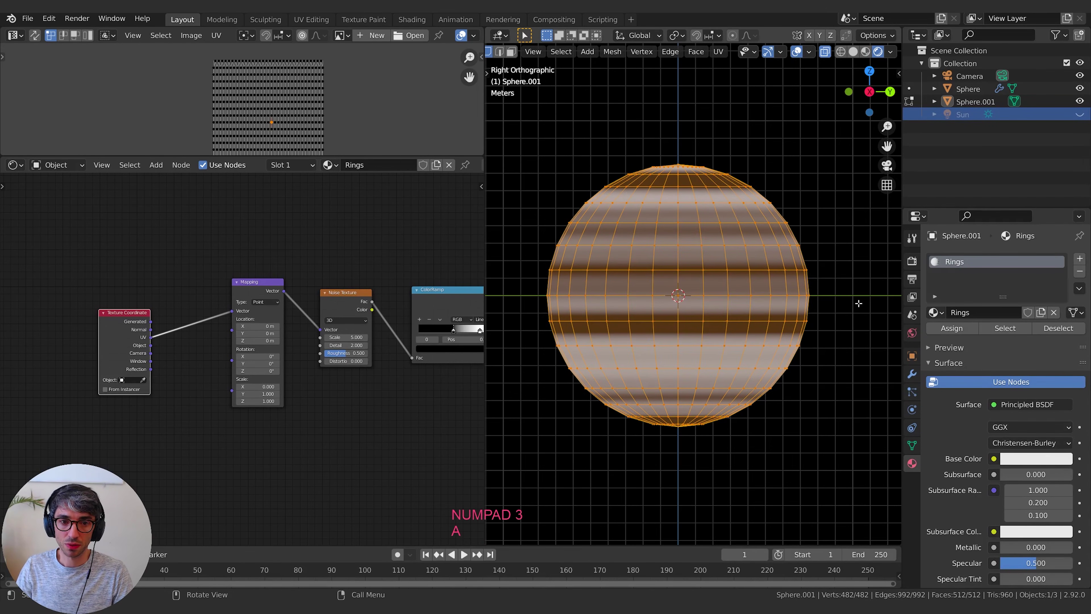
key("a")
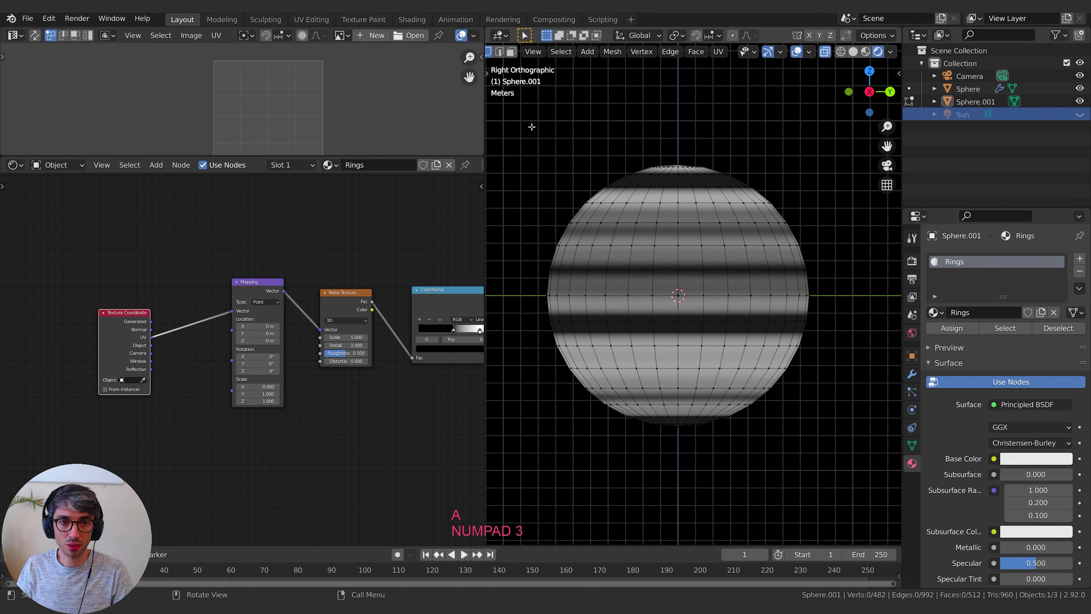
Delete all faces of the outer sphere except the single band just below the equator, and return to Object Mode
left_click_drag(532, 127, 834, 259)
key("b")
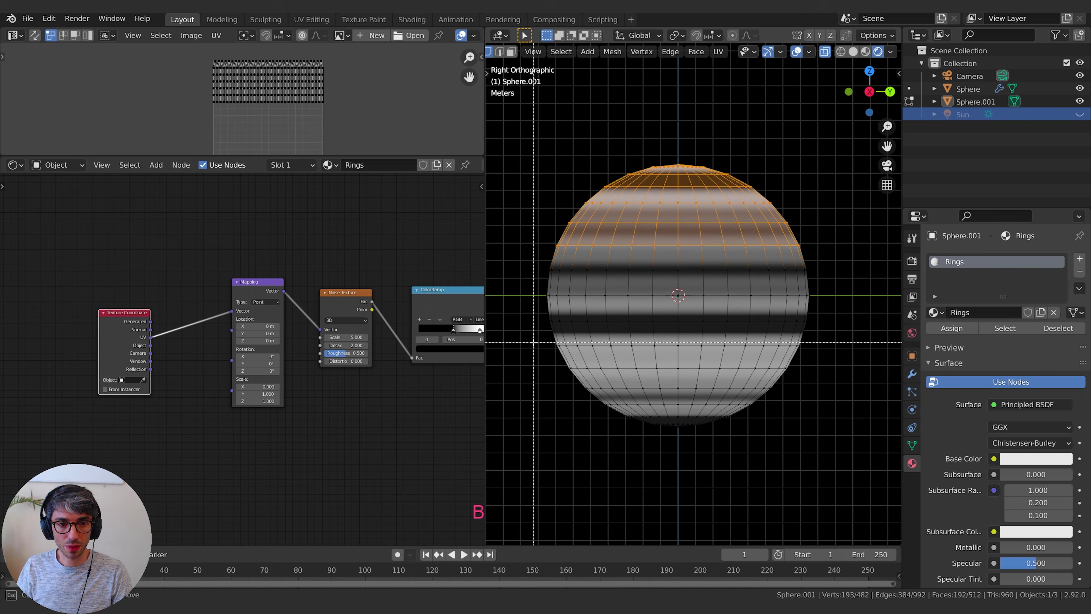
left_click_drag(533, 334, 842, 509)
scroll(831, 443, "up", 1)
scroll(832, 443, "up", 1)
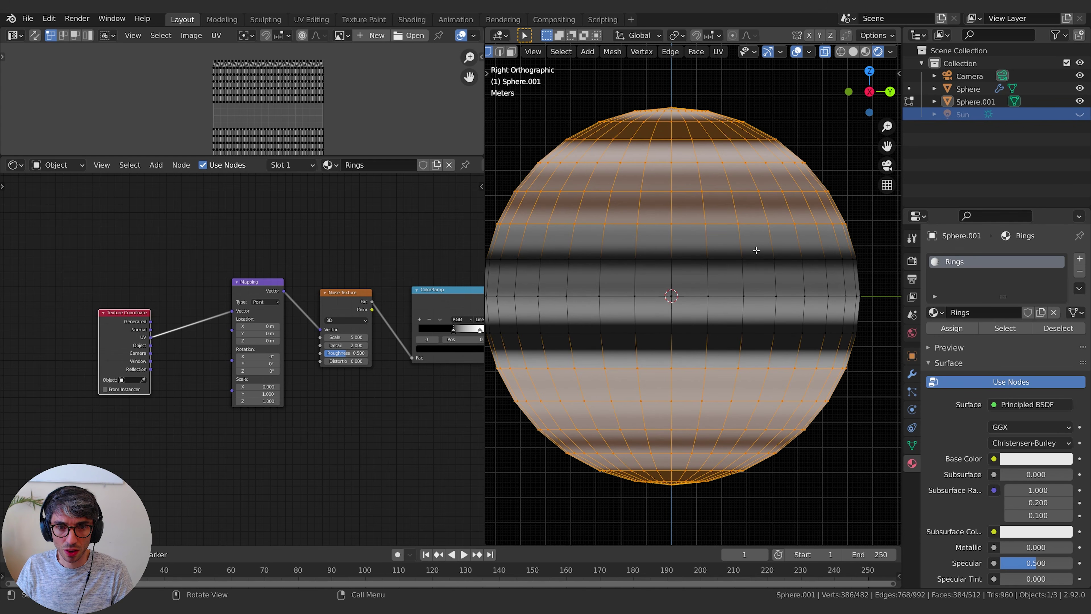
left_click(511, 52)
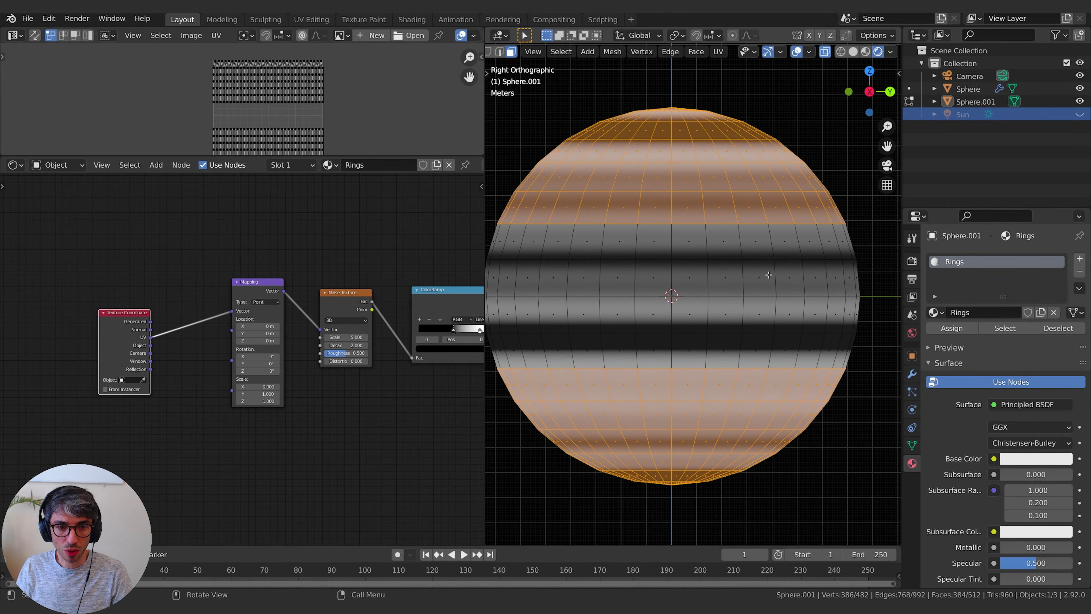
middle_click_drag(768, 275, 800, 289, "shift")
key("b")
left_click_drag(877, 322, 487, 351)
key("b")
left_click_drag(722, 214, 889, 237)
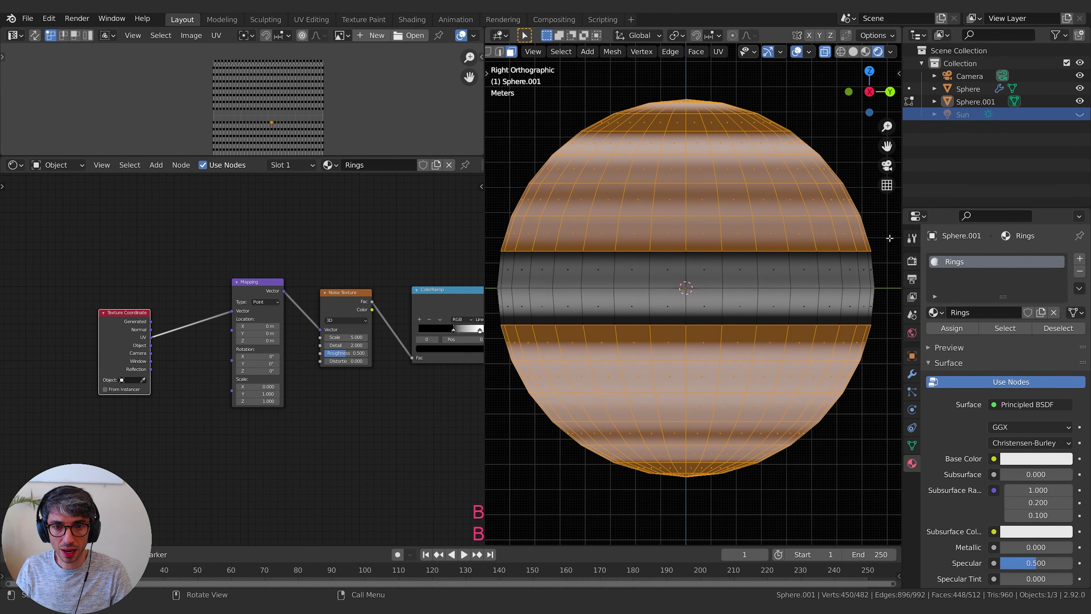
key("b")
left_click_drag(488, 256, 885, 277)
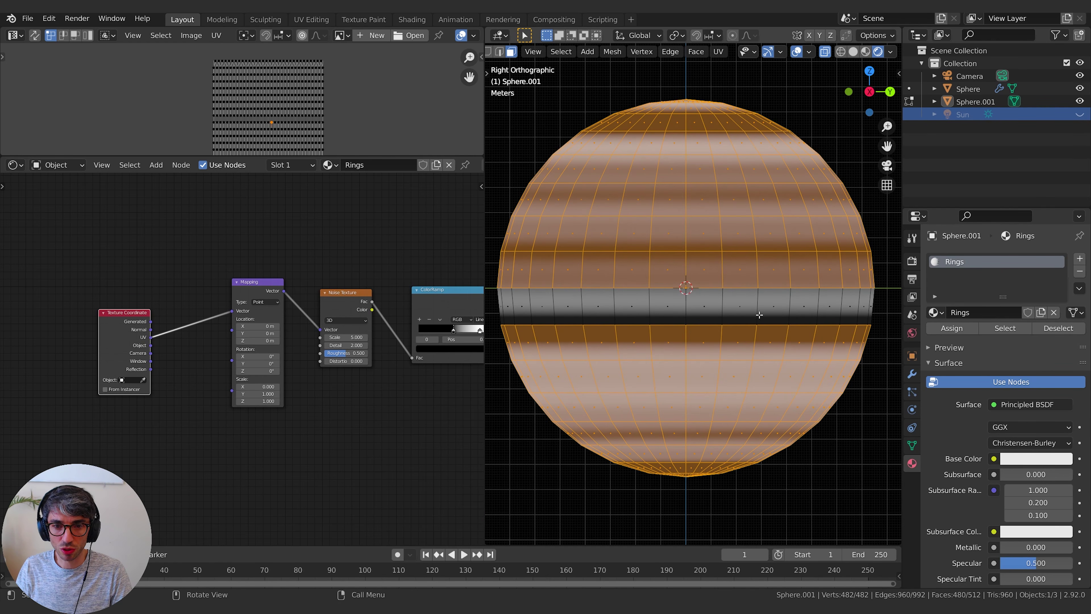
key("x")
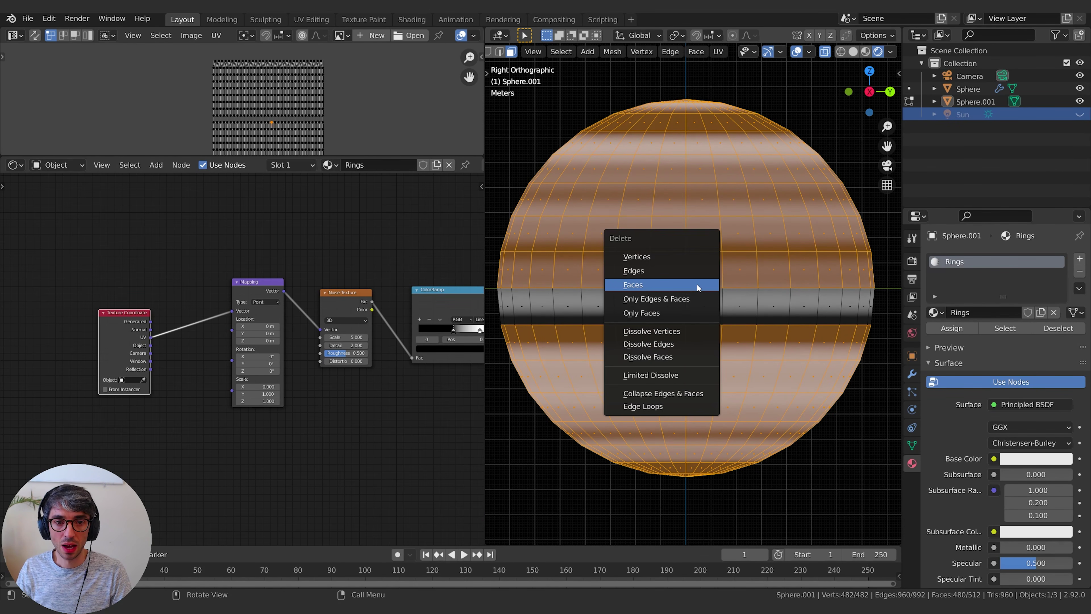
left_click(697, 284)
key("Tab")
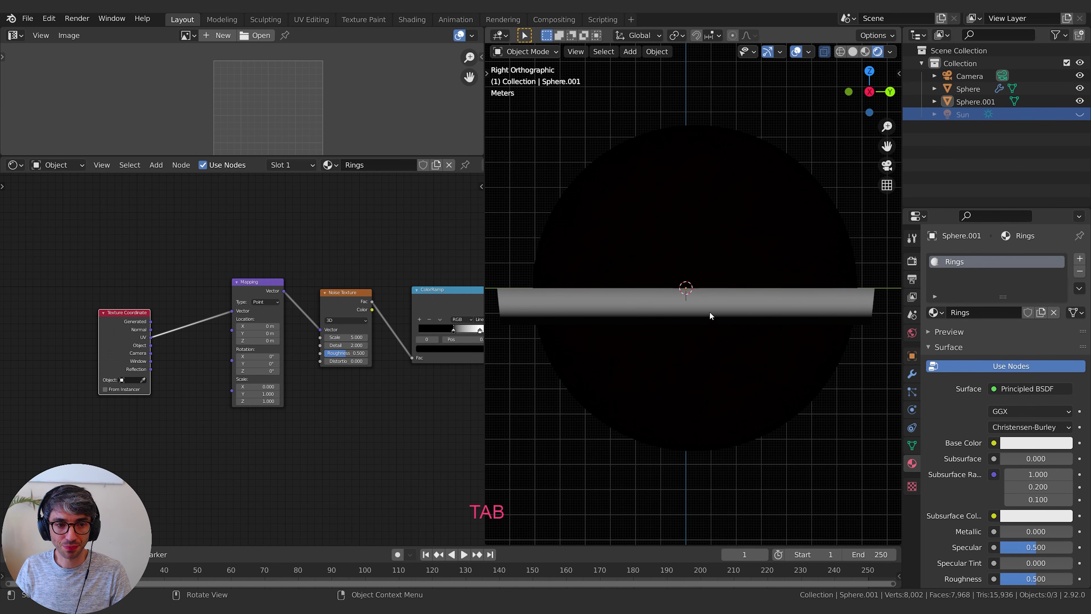
Raise the Noise Texture's Scale to about 104.9 and check the fine stripes around the remaining band
middle_click_drag(312, 424, 341, 412)
middle_click_drag(319, 352, 266, 381)
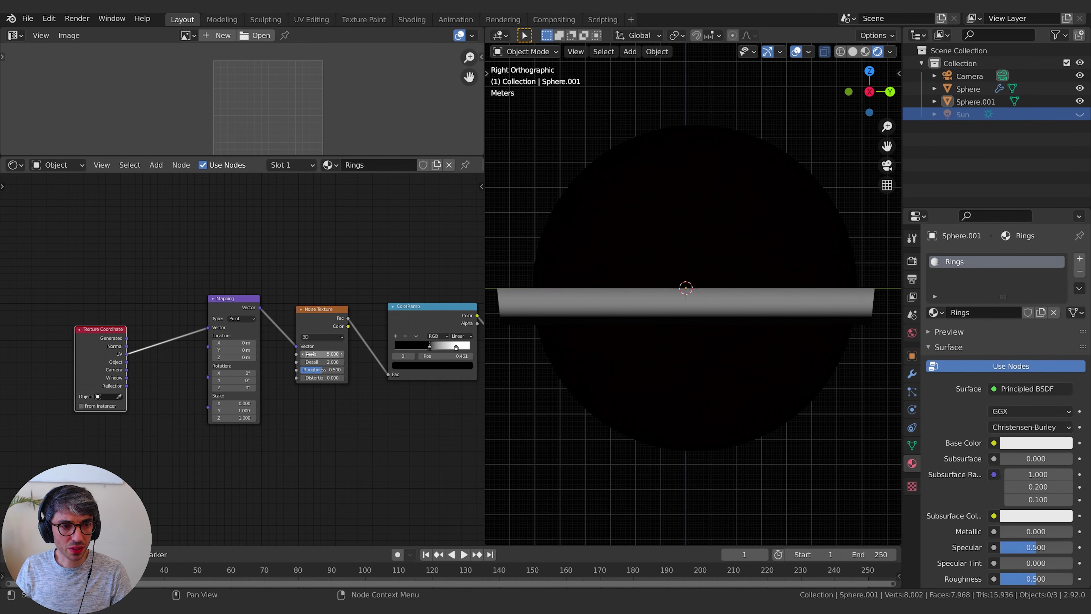
left_click_drag(322, 354, 443, 354)
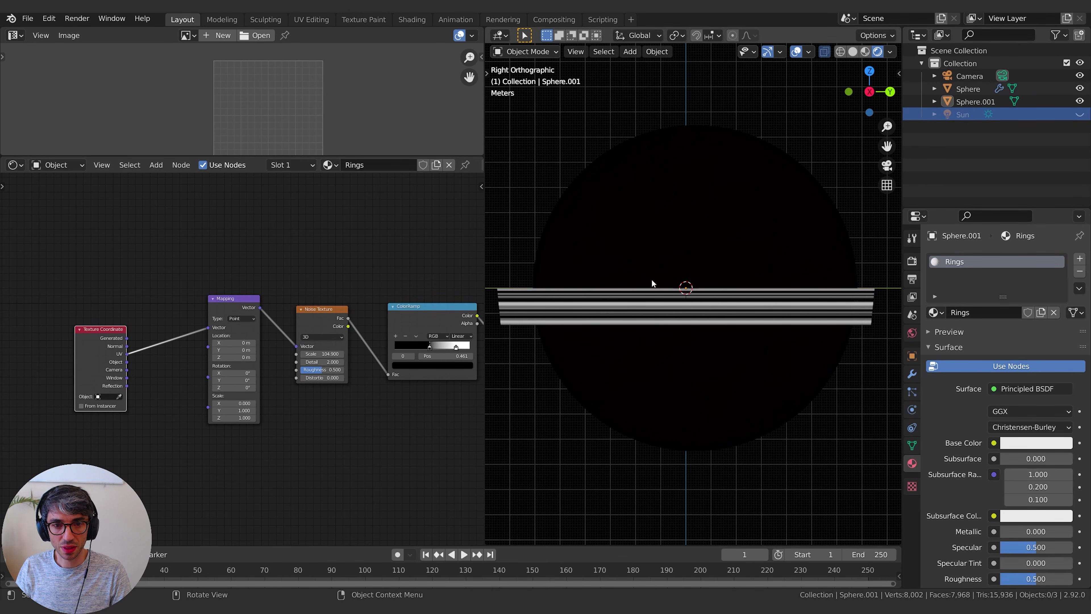
middle_click_drag(681, 308, 791, 370)
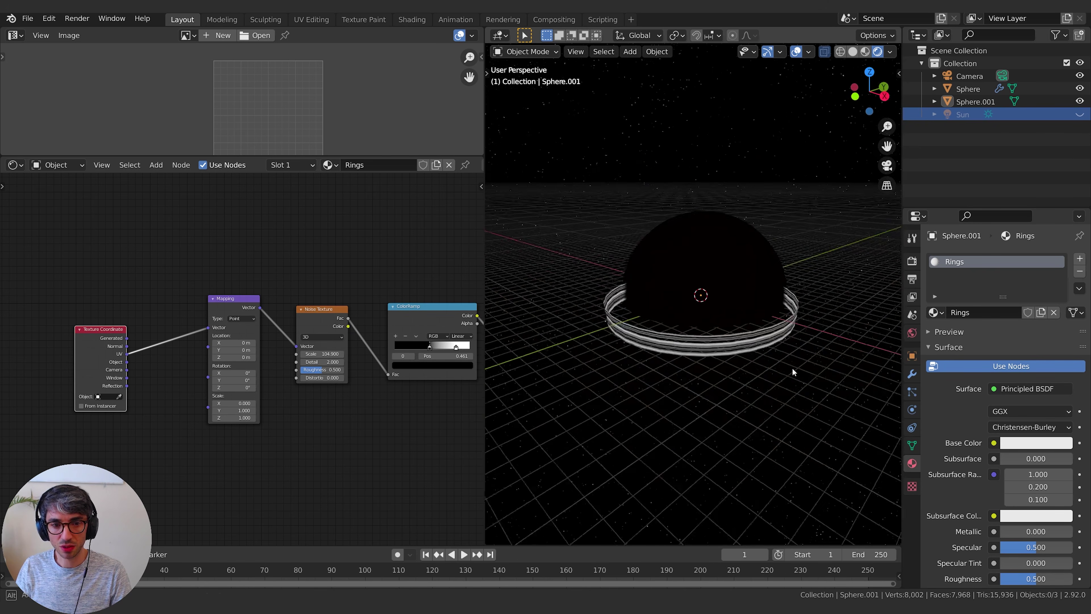
middle_click_drag(558, 339, 742, 277)
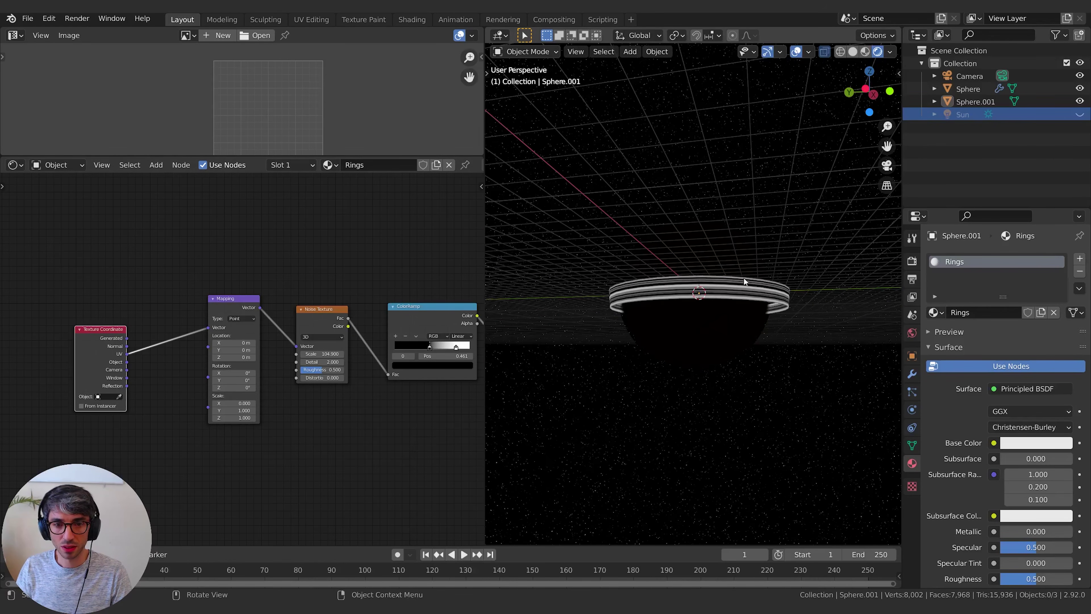
middle_click_drag(642, 317, 739, 356)
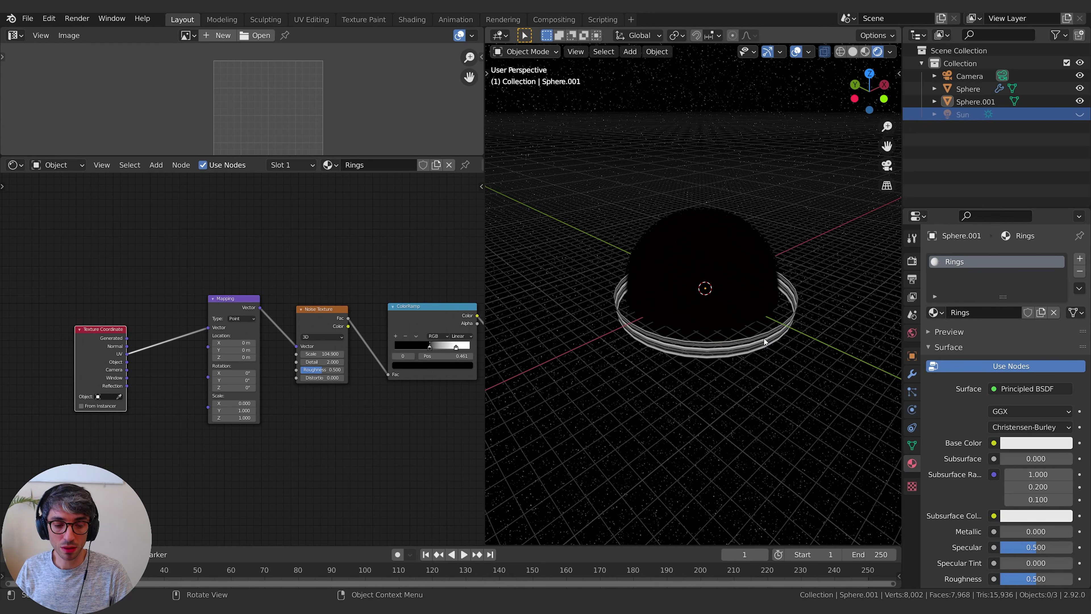
Select the band's upper edge loop in Edit Mode with edge selection and scale it slightly inward
key("Tab")
scroll(755, 331, "up", 2)
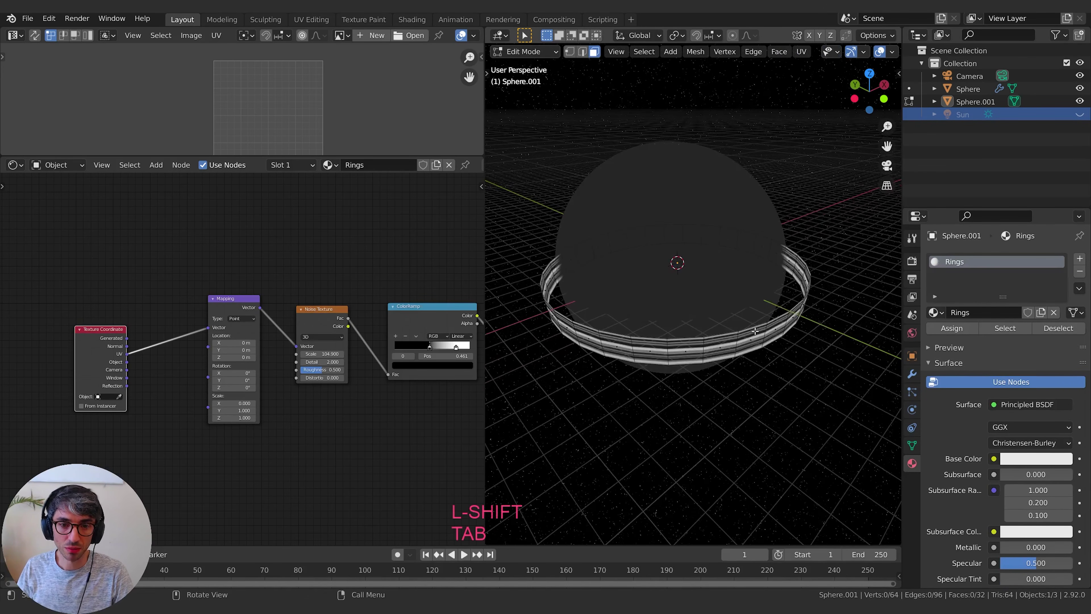
scroll(772, 333, "up", 1)
left_click(582, 52)
middle_click_drag(730, 312, 731, 329)
left_click(731, 328, "alt")
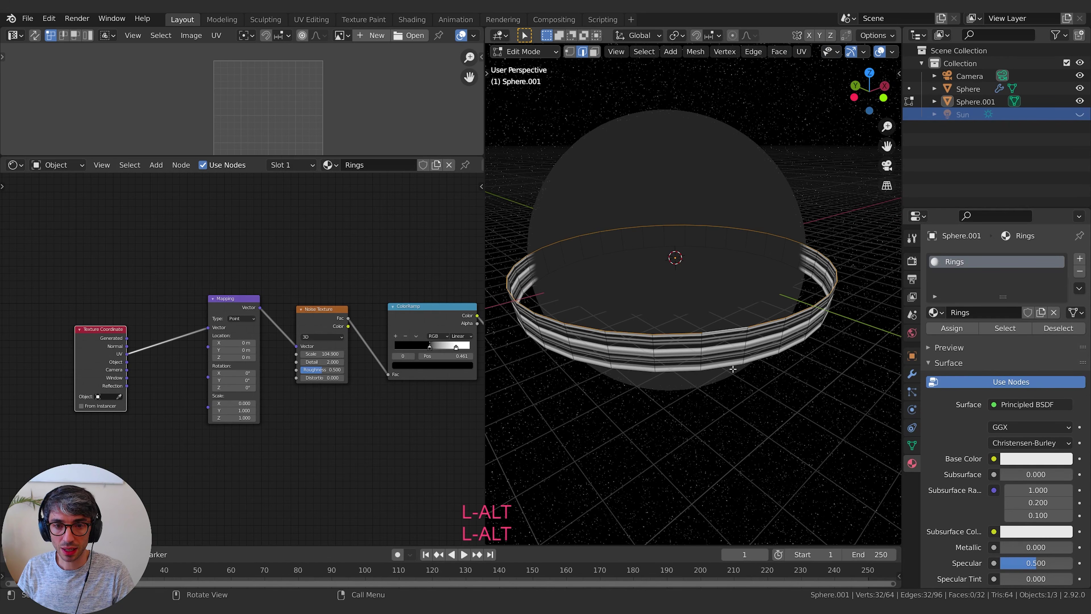
left_click(720, 333)
left_click(773, 323, "shift")
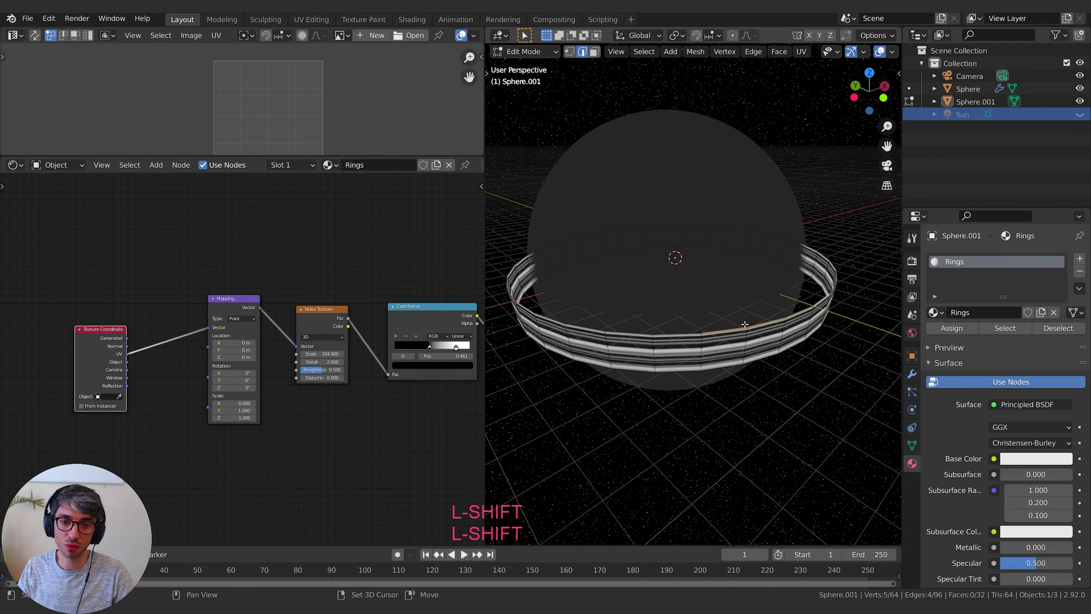
left_click(684, 335, "alt+shift")
middle_click_drag(683, 335, 828, 366)
key("s")
left_click(828, 338)
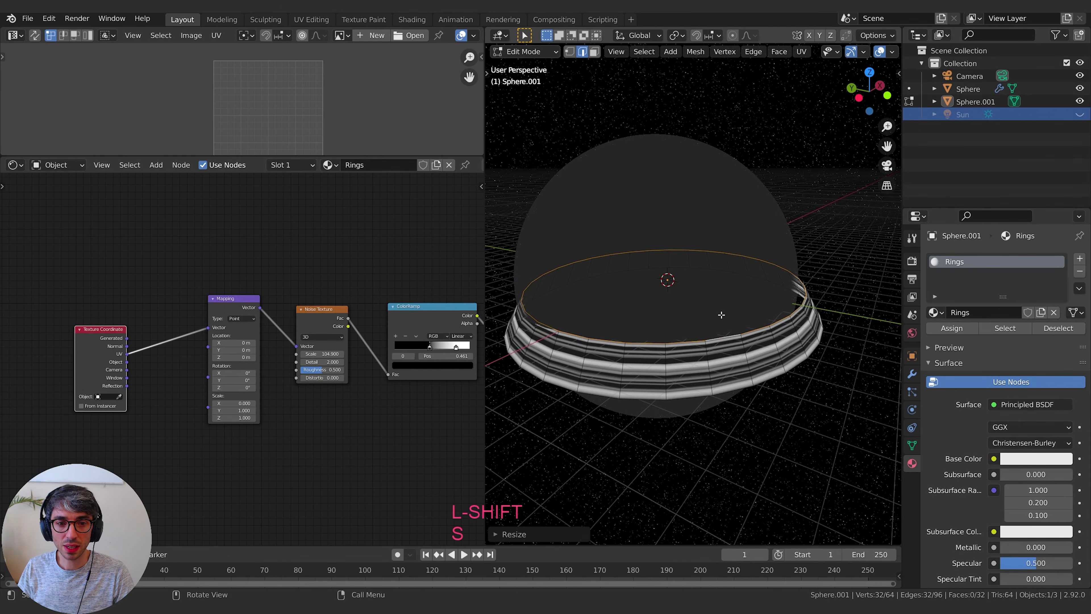
key("s")
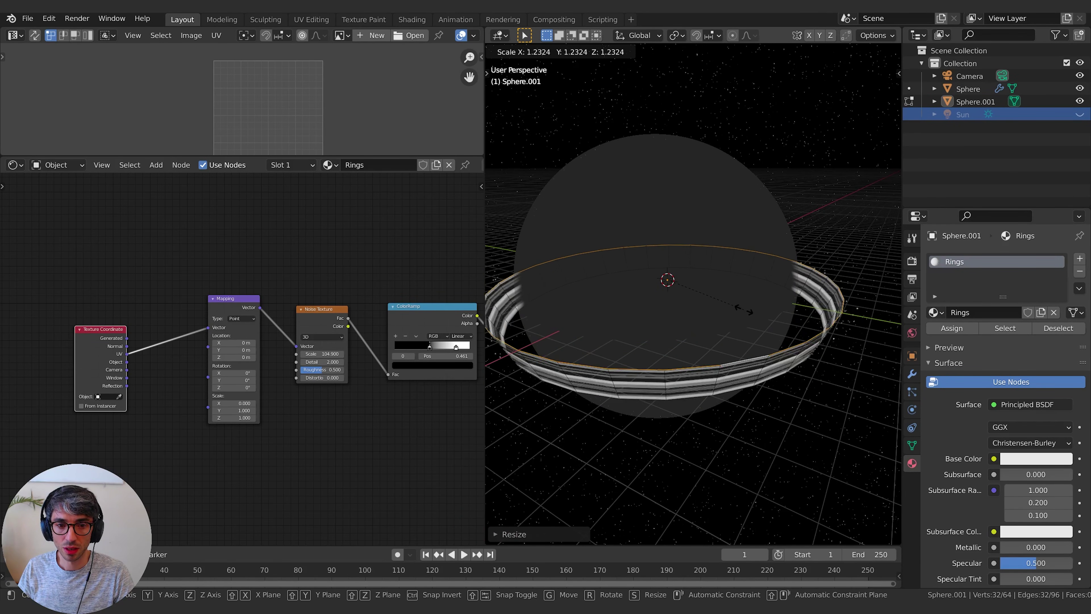
left_click(762, 343)
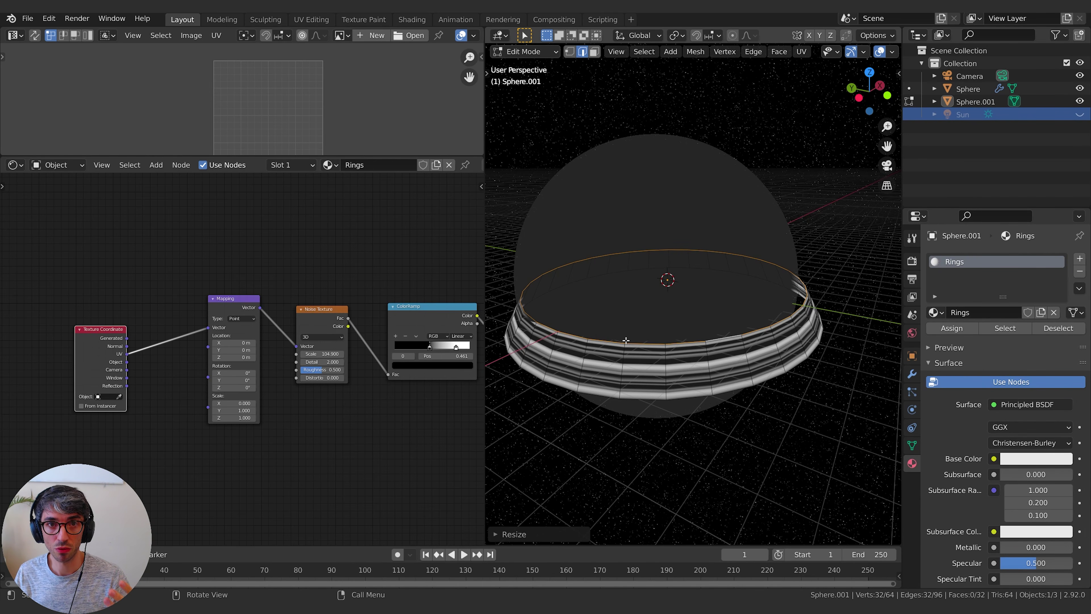
Try the Generated, Normal and Object outputs in the Mapping Vector input with test scalings of the upper loop, and reconnect UV
left_click_drag(127, 338, 208, 327)
key("s")
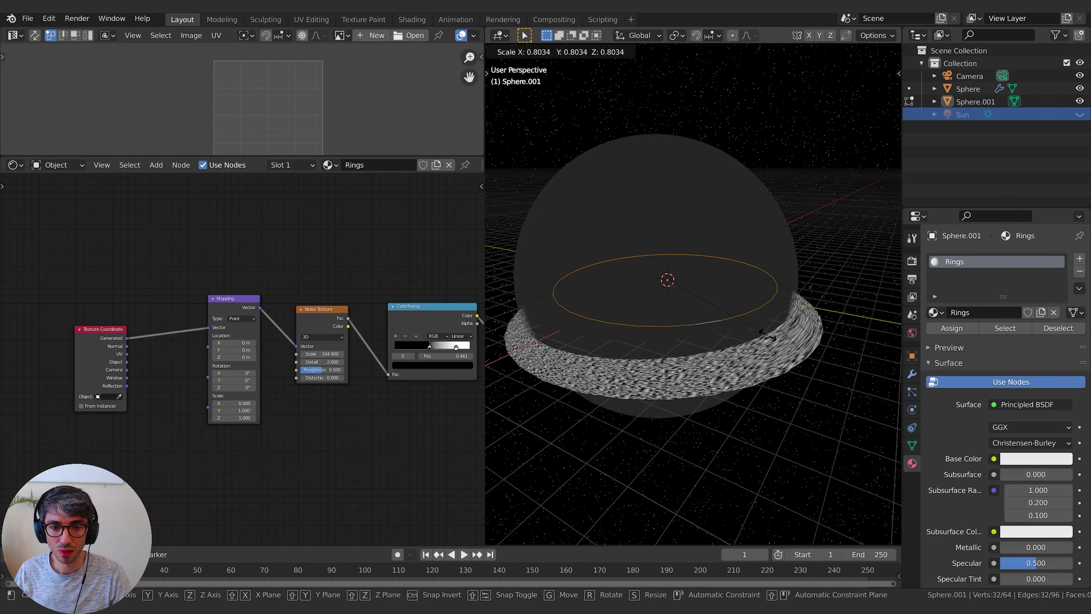
key("Escape")
left_click_drag(127, 346, 208, 327)
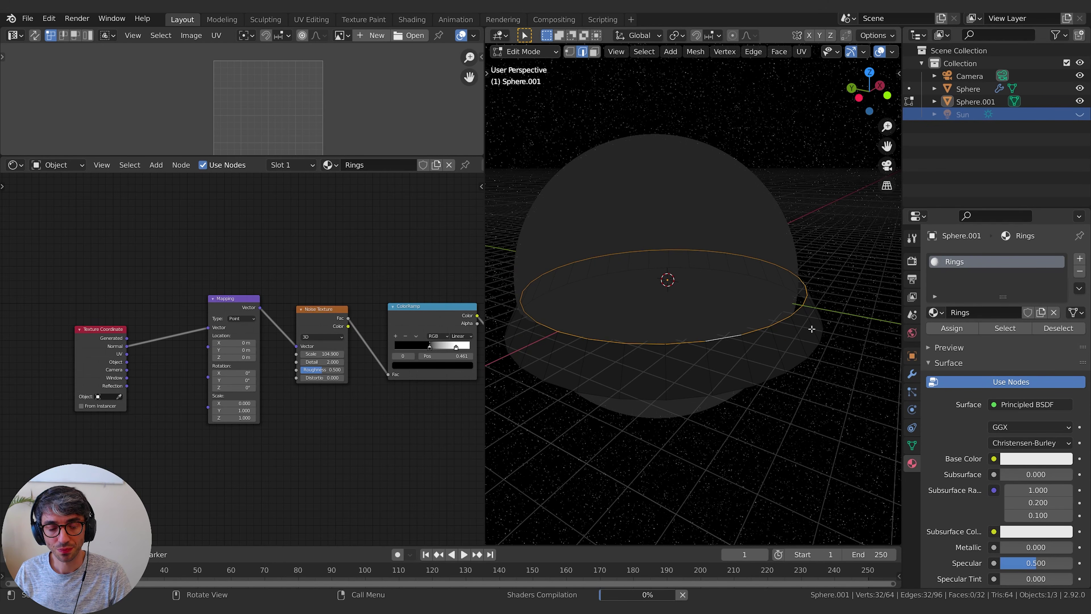
key("s")
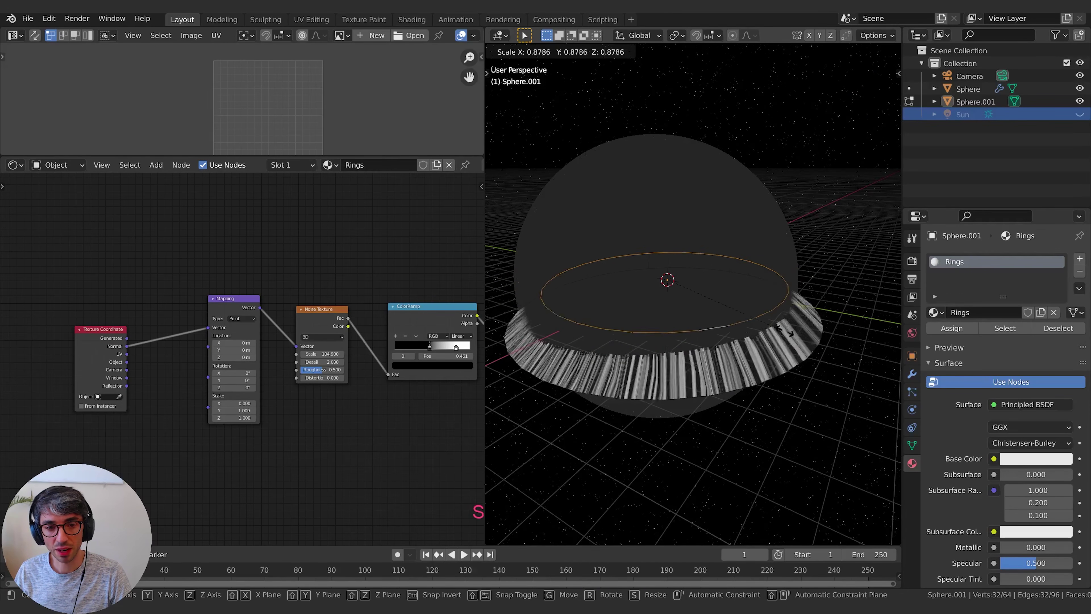
key("Escape")
left_click_drag(126, 362, 208, 327)
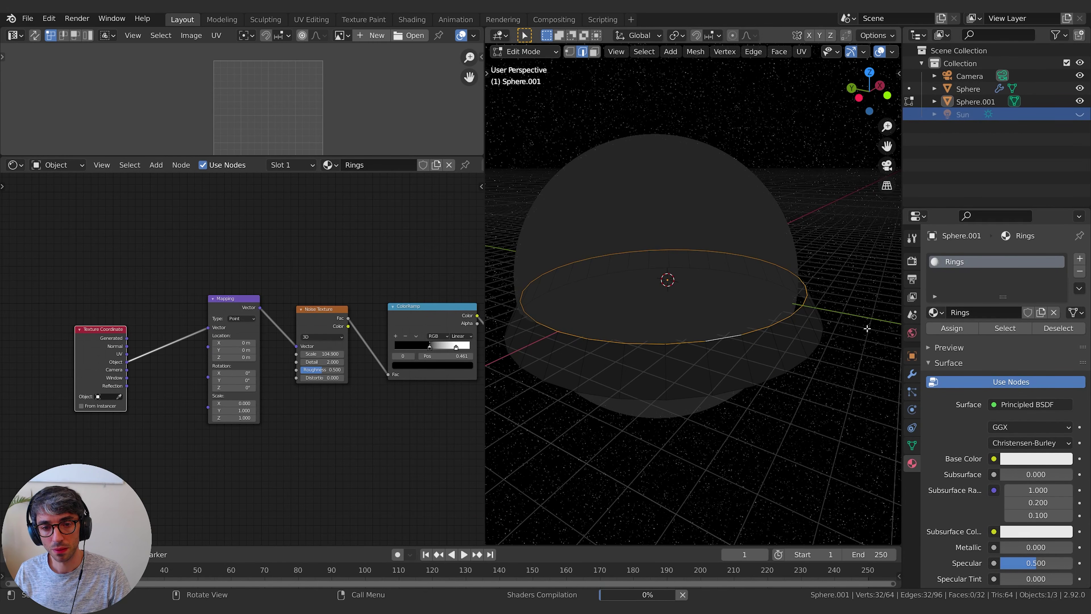
key("s")
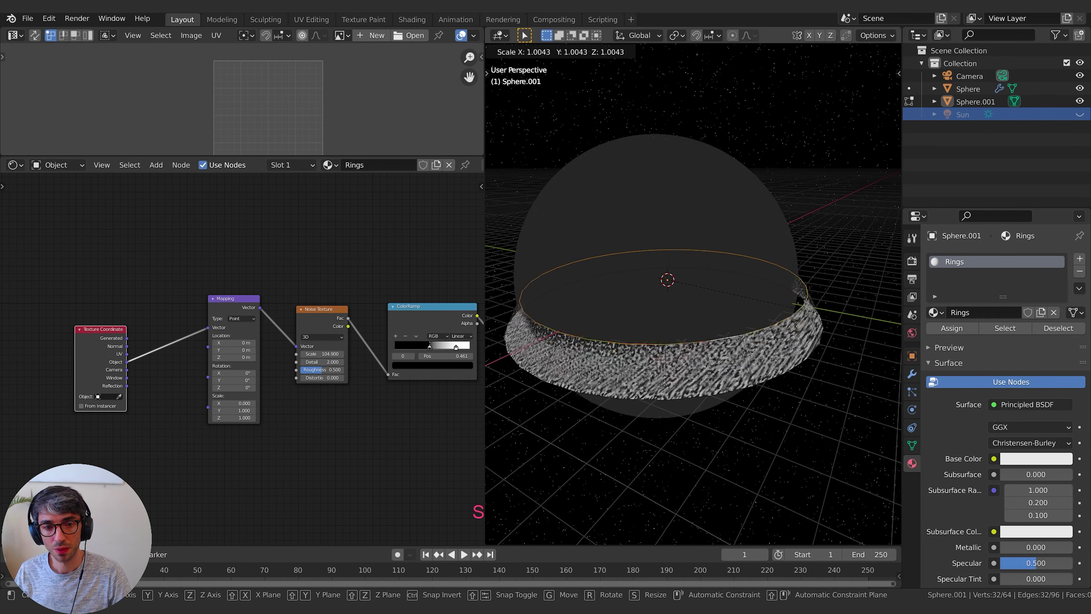
key("Escape")
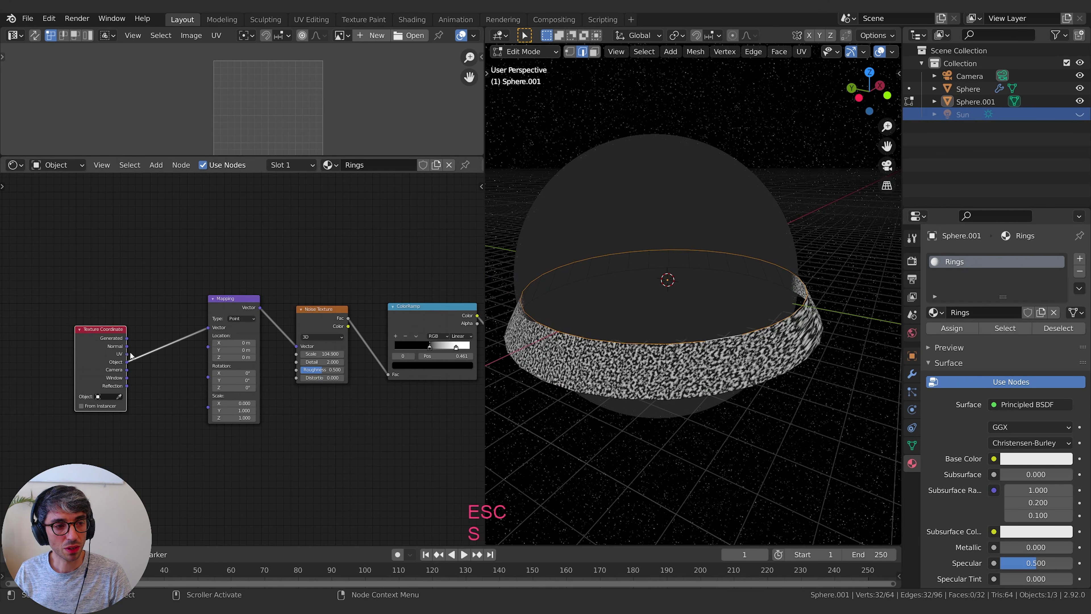
left_click_drag(131, 355, 127, 354)
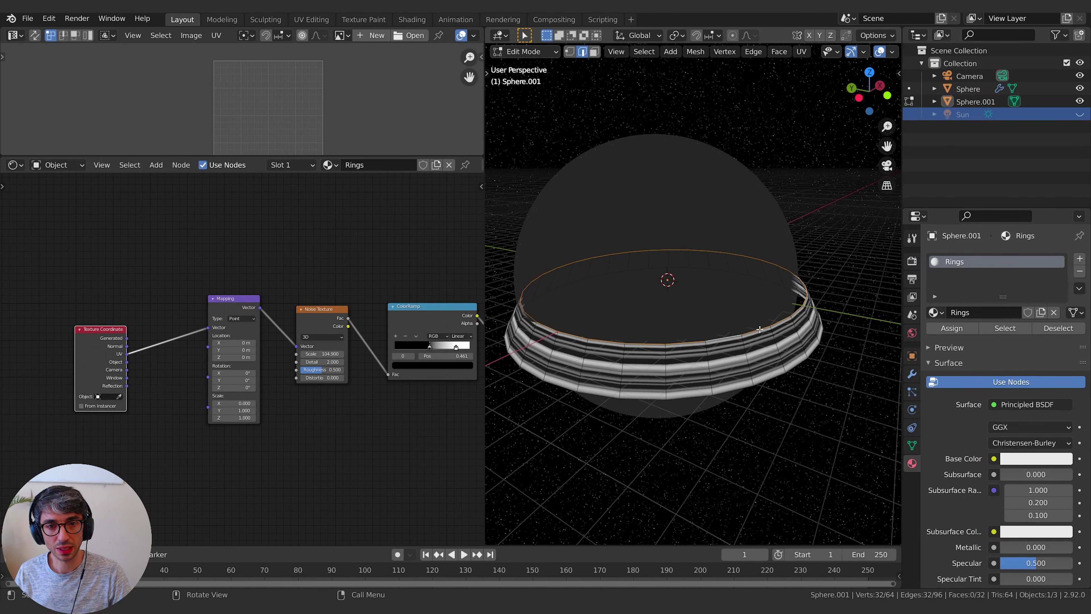
Scale the band's upper edge loop further inward by about 0.85 and turn on snapping
key("s")
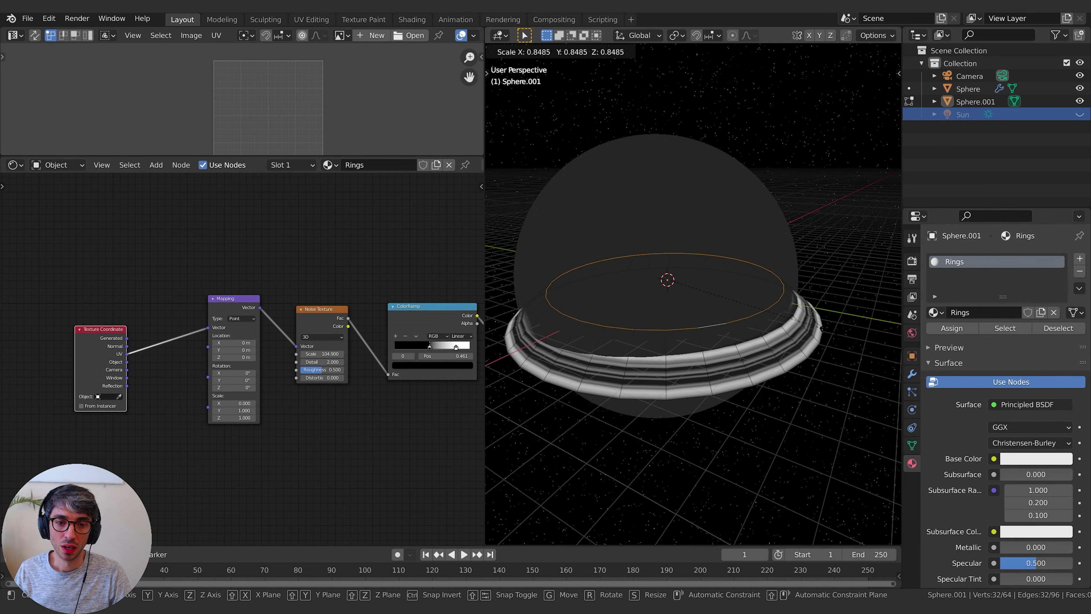
left_click(845, 332)
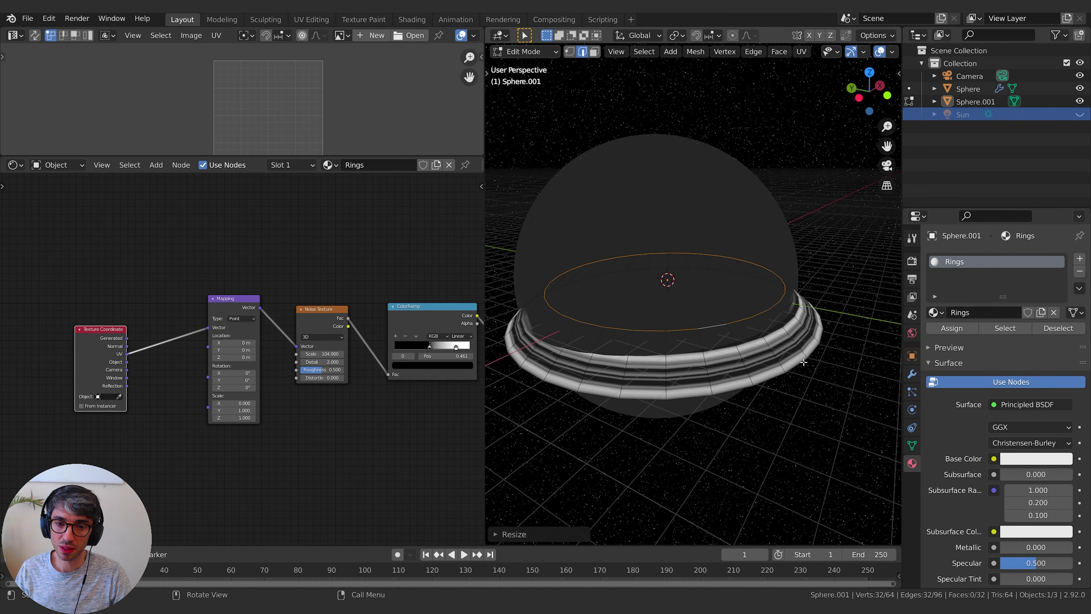
left_click(695, 34)
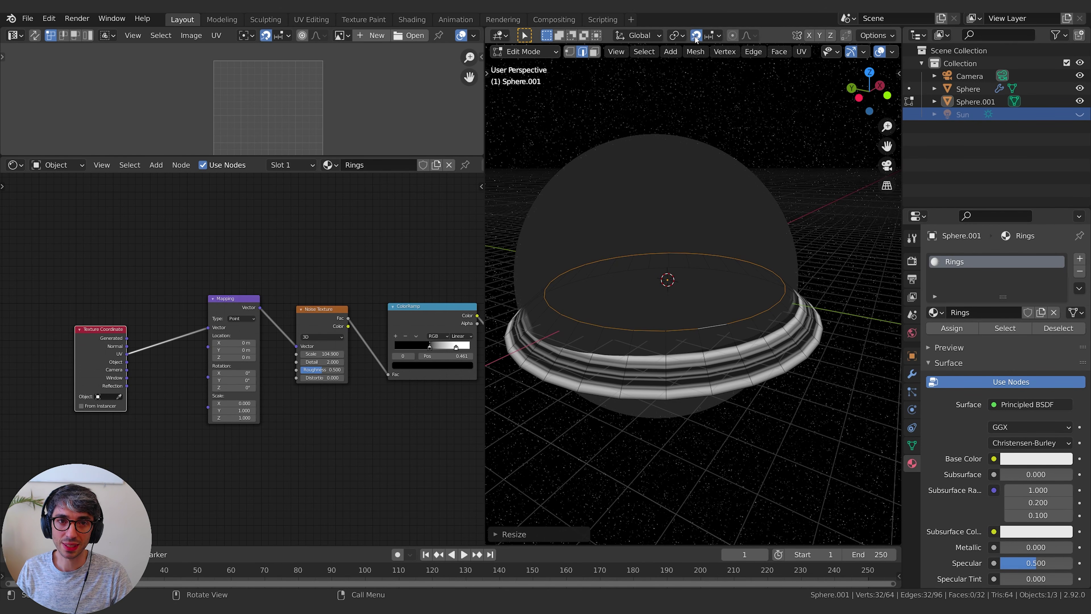
Set snapping to Vertex and lower the selected upper edge loop along Z until it is level with the band's outer loop
left_click(712, 35)
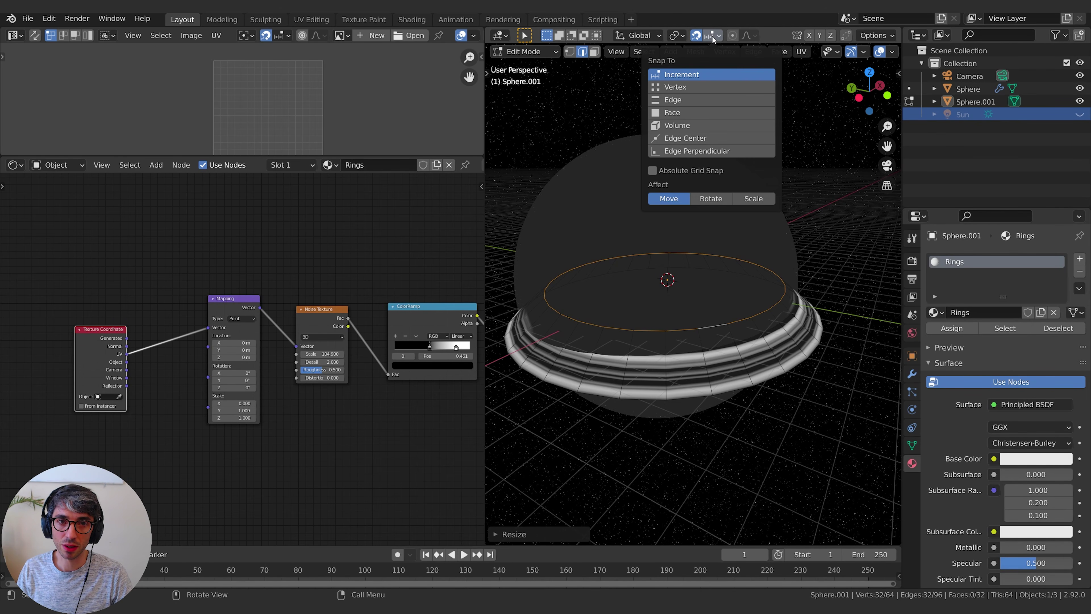
left_click(693, 87)
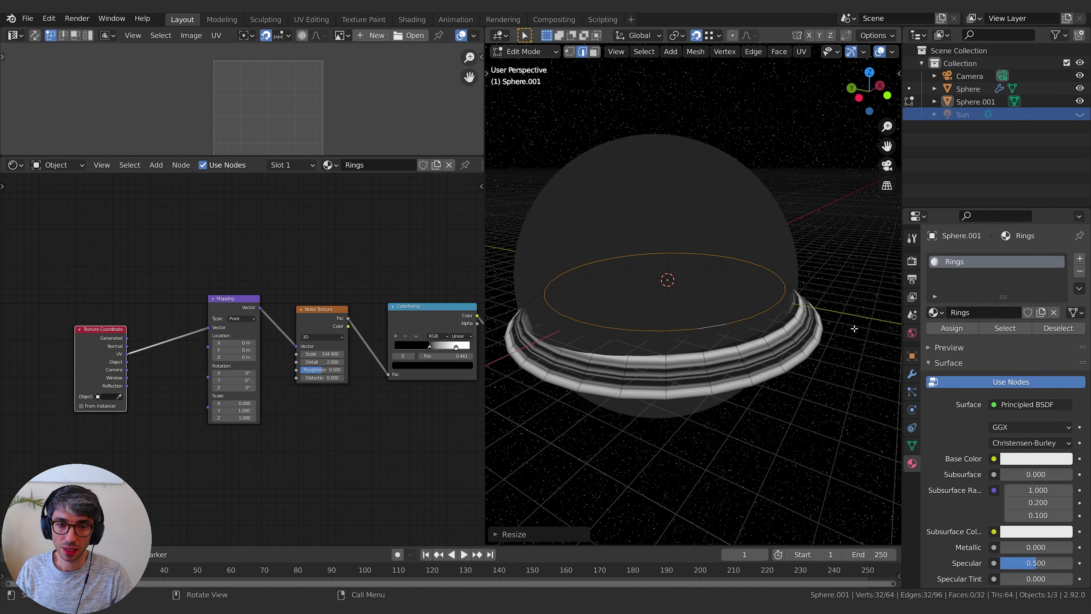
key("g")
key("z")
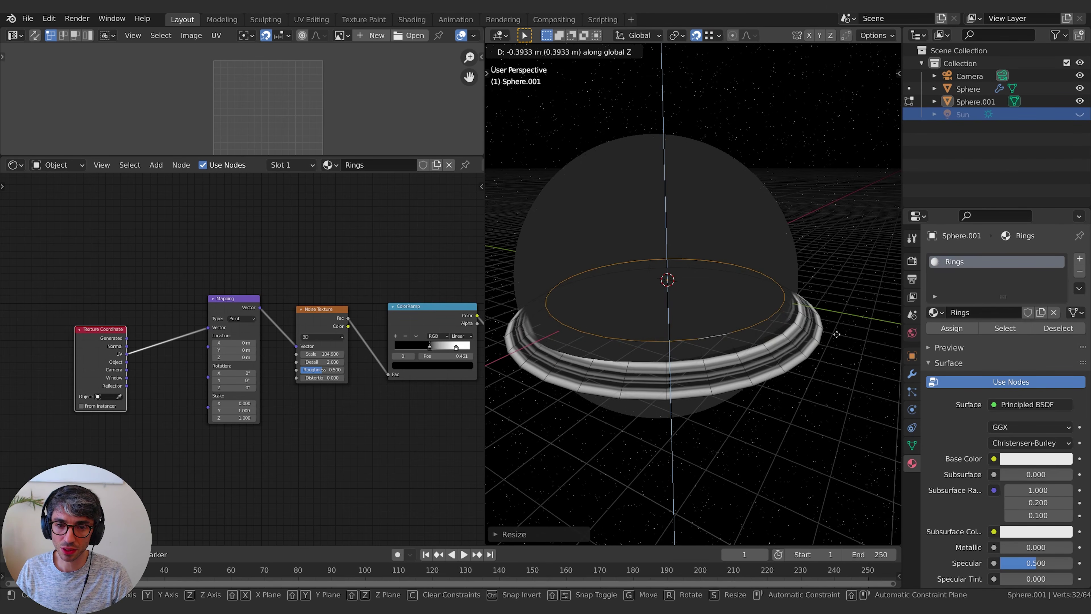
left_click(830, 339)
key("g")
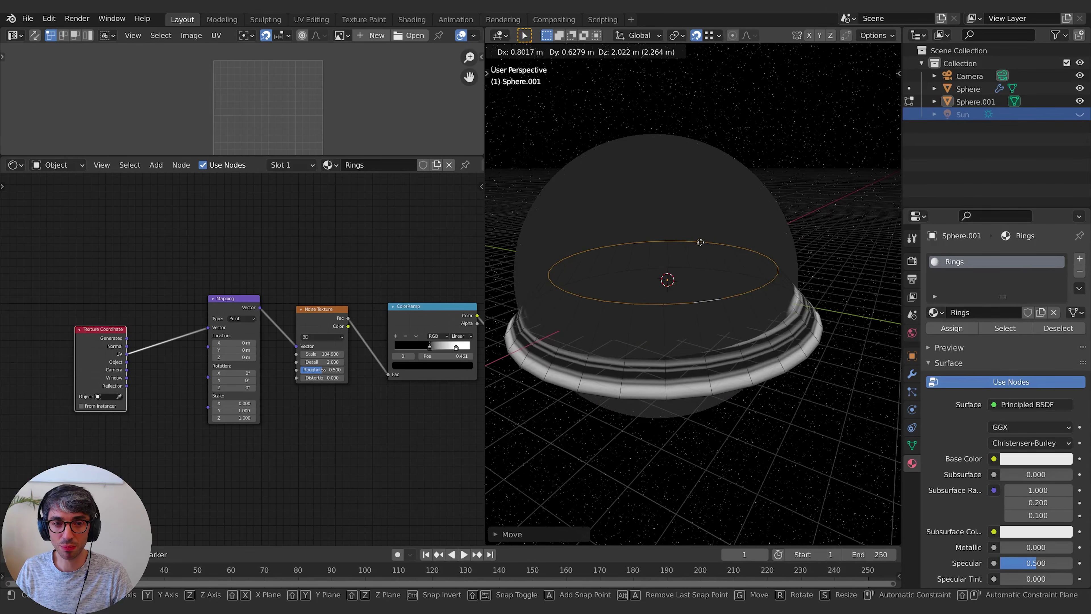
key("z")
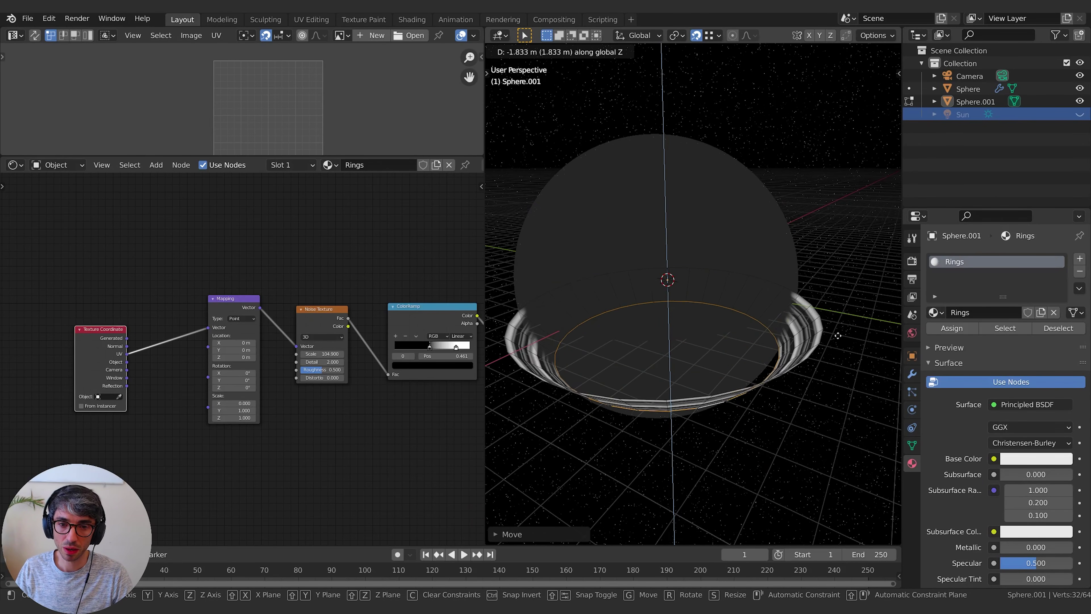
key("ctrl")
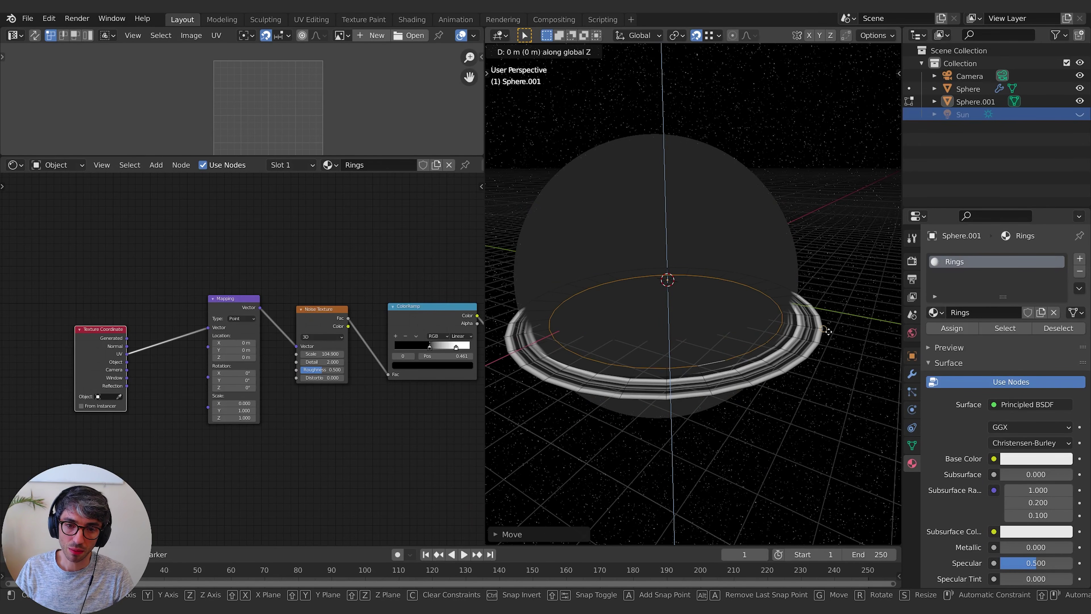
left_click(824, 329)
middle_click_drag(826, 333, 855, 361)
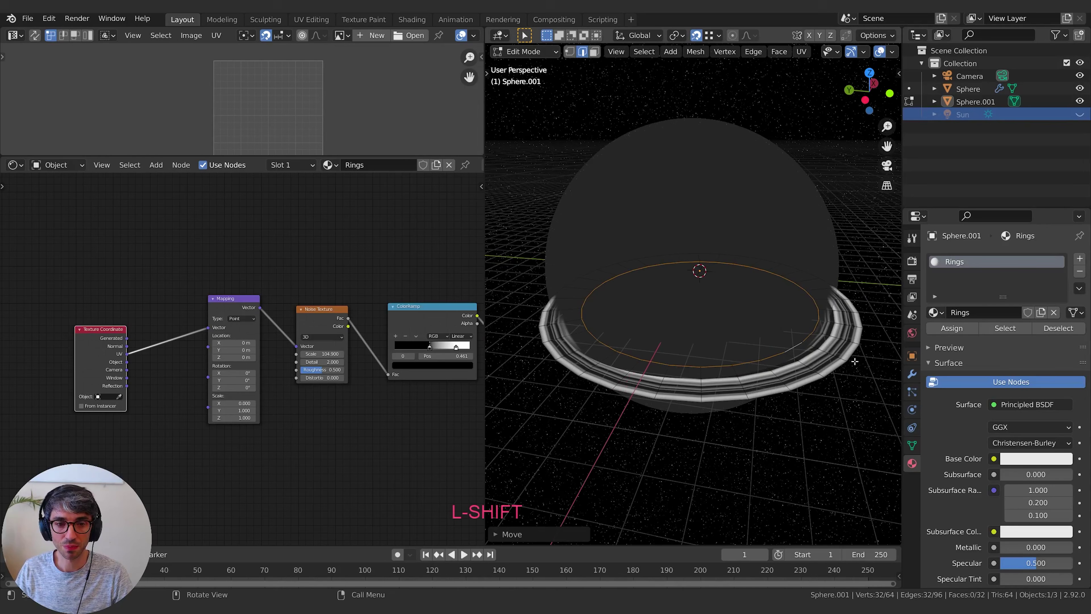
Turn off snapping, select the whole ring mesh and scale it up so it stands clear of the planet
left_click(697, 35)
middle_click_drag(839, 278, 858, 296)
key("s")
key("Escape")
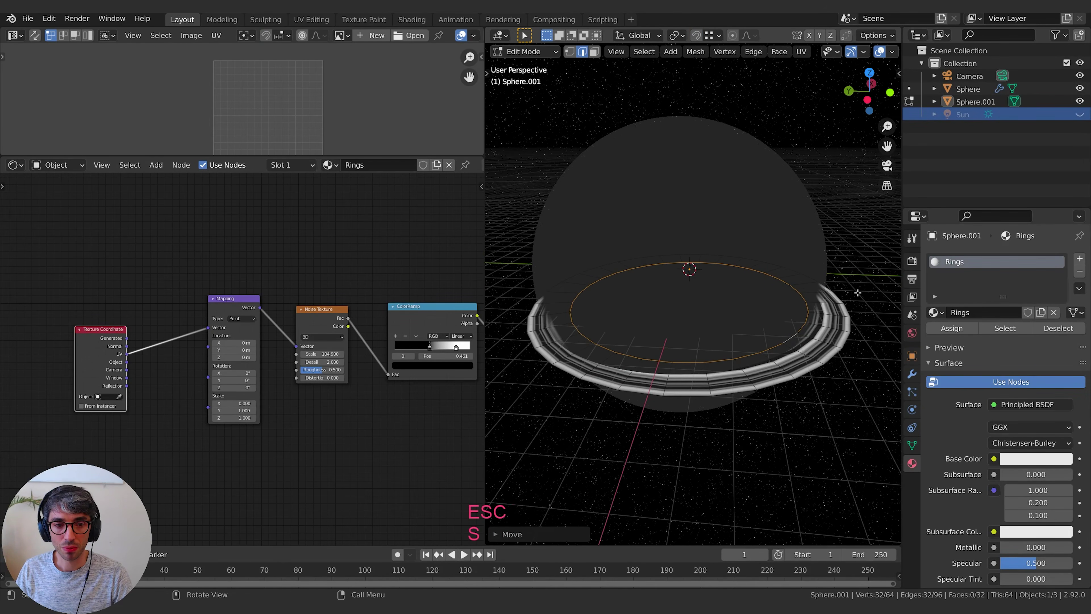
key("a")
key("s")
key("Return")
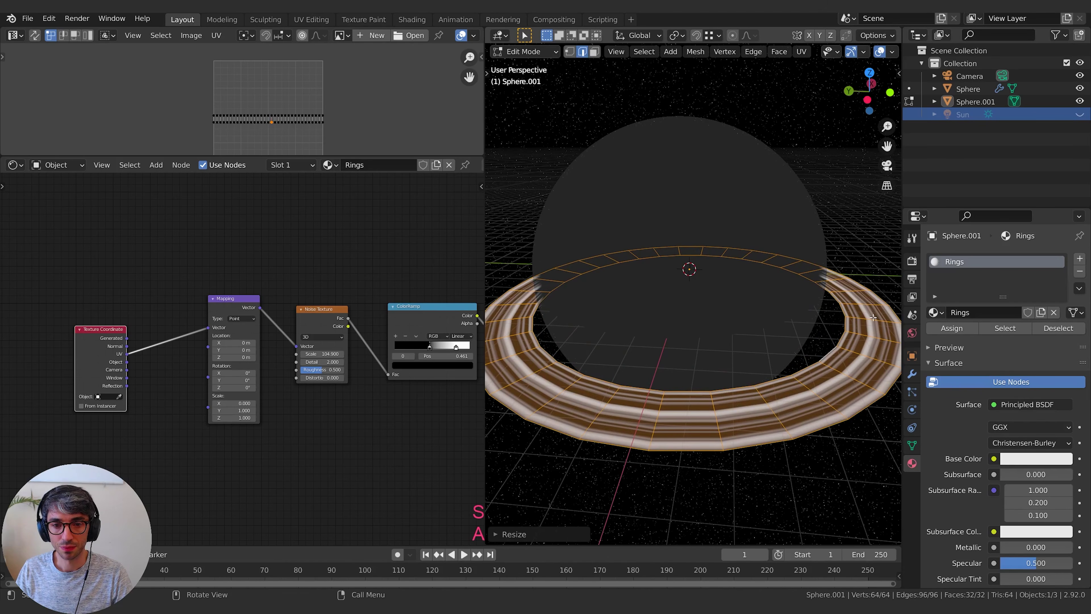
Add a Subdivision Surface modifier to the ring
left_click(912, 373)
left_click(981, 258)
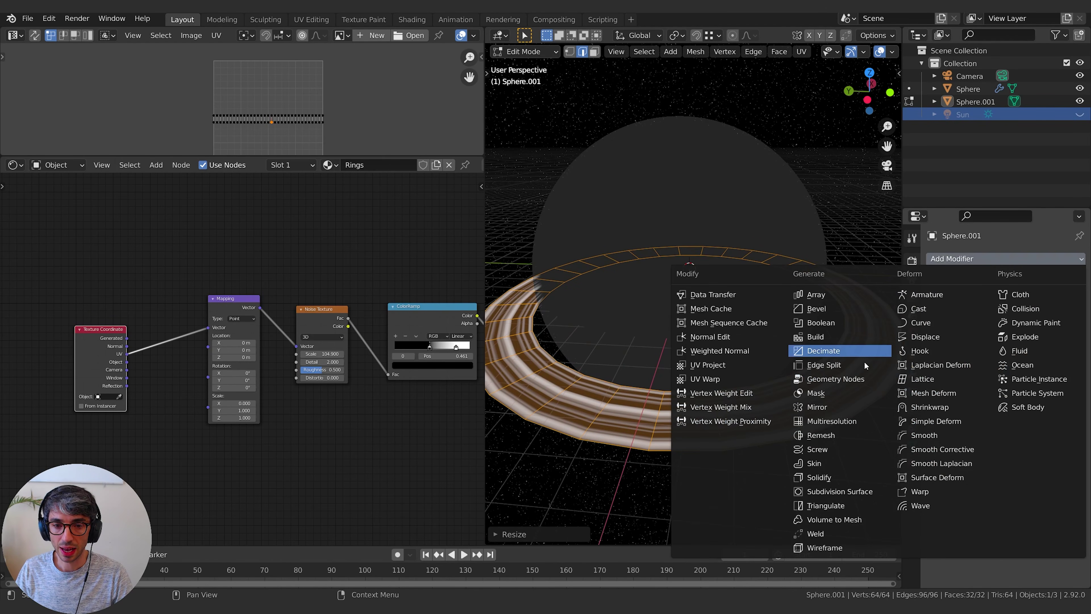
left_click(849, 492)
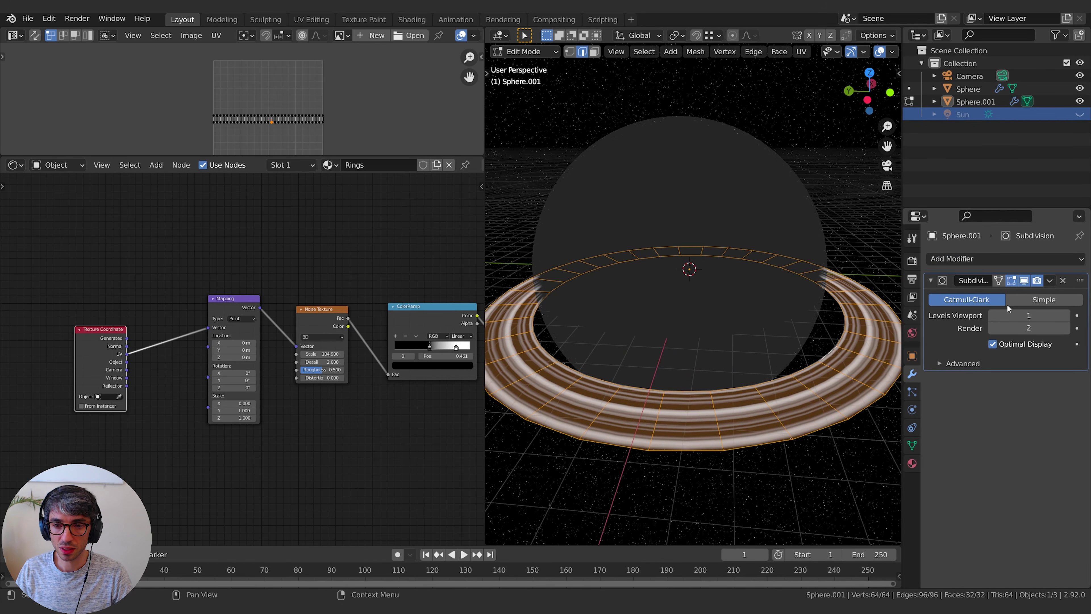
Return to Object Mode, select the planet sphere and set its Y location to 0 m
key("Tab")
middle_click_drag(797, 375, 803, 309)
left_click(779, 250)
left_click(912, 356)
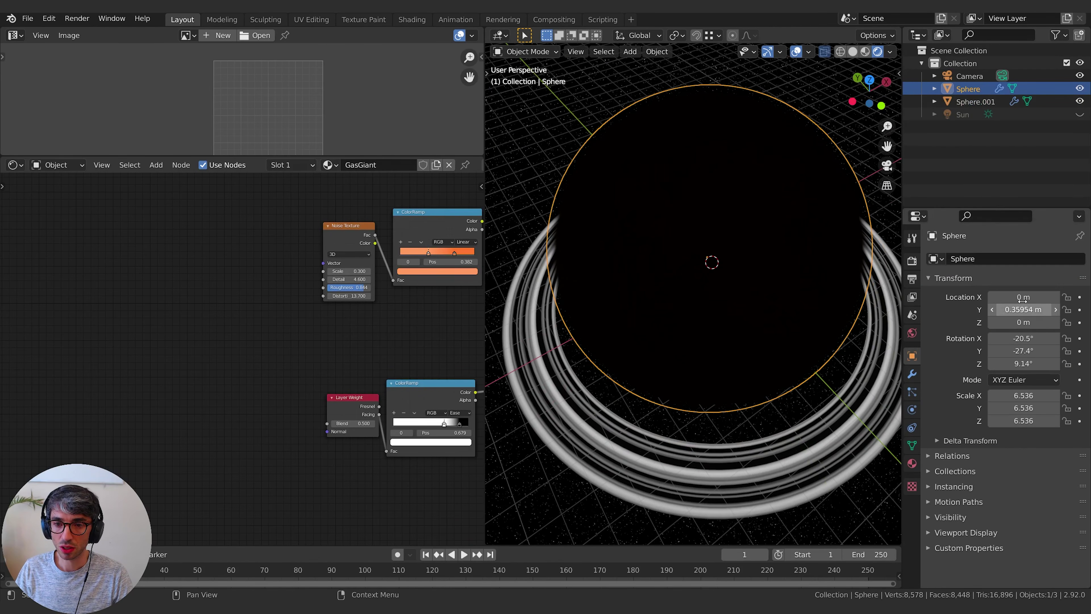
double_click(1026, 308)
type("0")
key("Return")
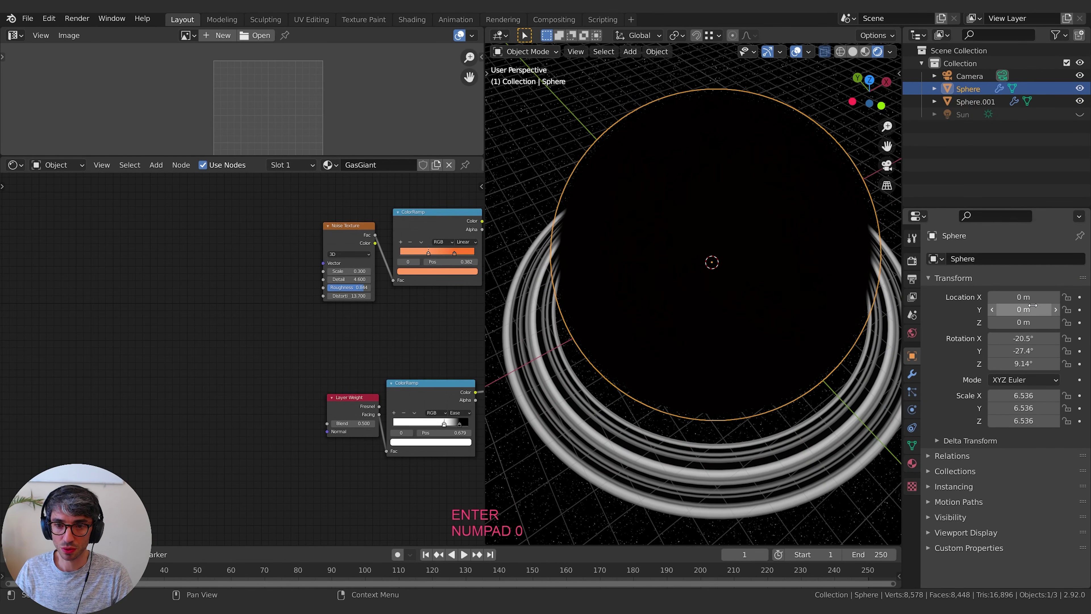
Select the ring and unhide the Sun to inspect how the light falls on the planet and ring
middle_click_drag(684, 344, 641, 315, "shift")
left_click(670, 469)
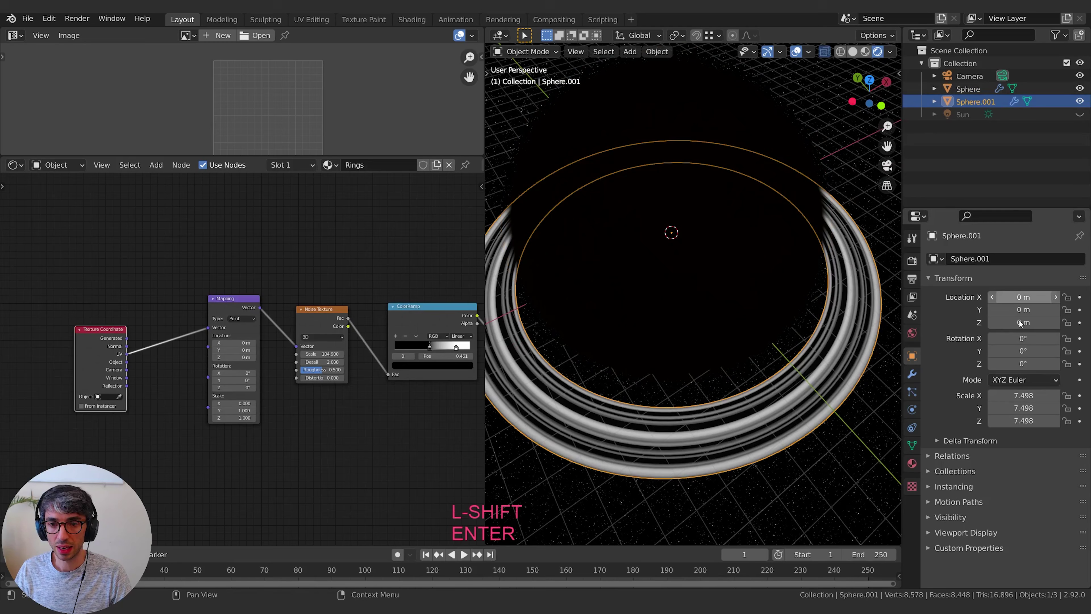
middle_click_drag(669, 469, 765, 379)
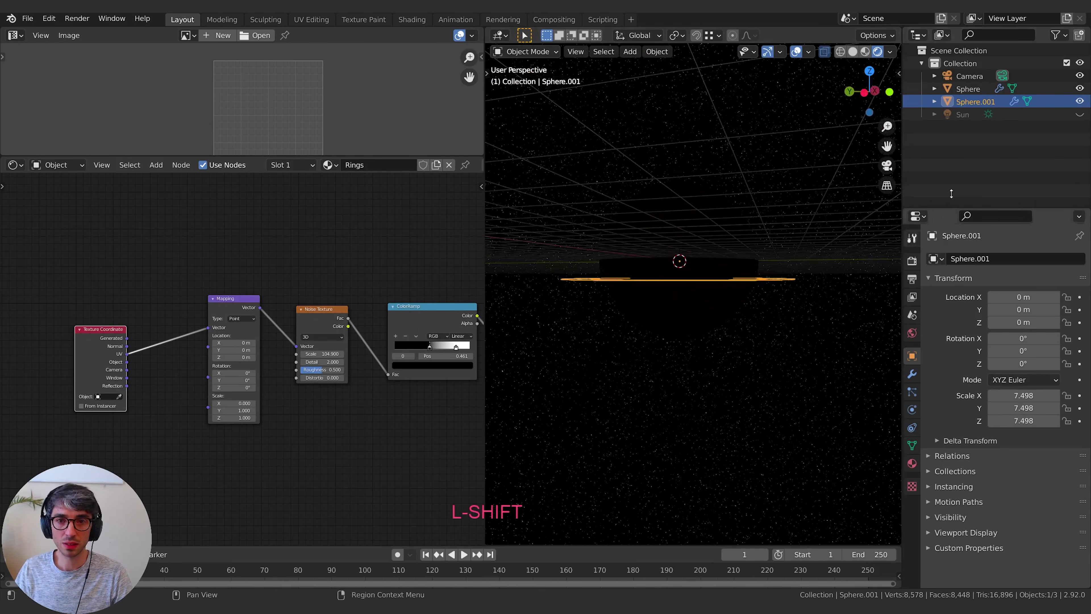
left_click(1079, 114)
middle_click_drag(638, 263, 757, 356)
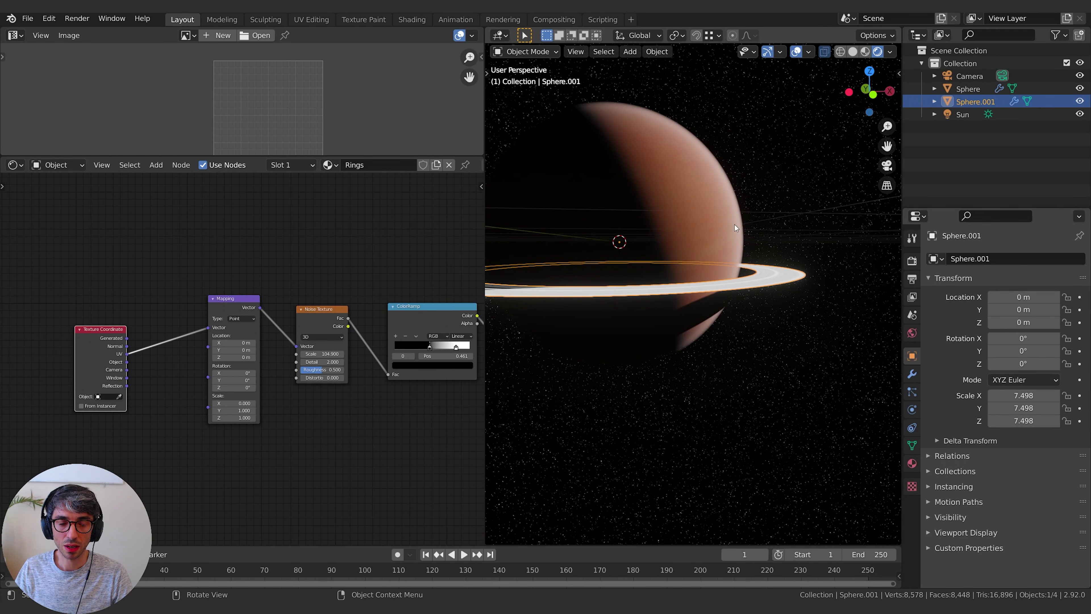
middle_click_drag(761, 249, 820, 280, "shift")
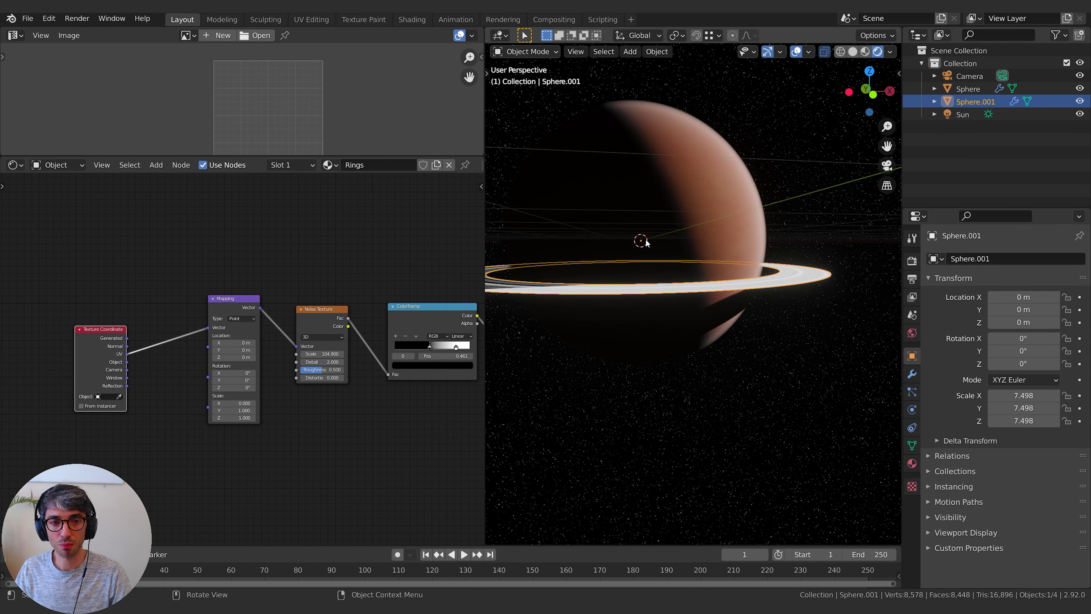
mouse_move(755, 284)
middle_mouse_down()
mouse_move(733, 295)
mouse_move(661, 241)
mouse_move(726, 258)
mouse_move(792, 297)
mouse_move(880, 274)
mouse_move(729, 269)
mouse_move(773, 273)
middle_mouse_up()
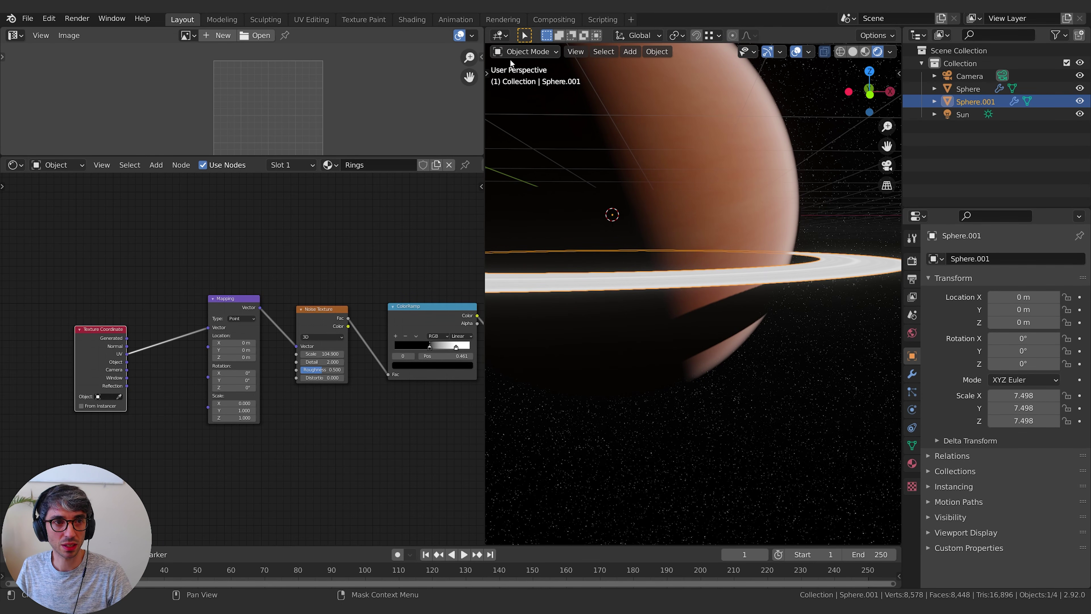
Set the ring's origin to its geometry and close the UV editor area above the shader nodes
left_click(656, 52)
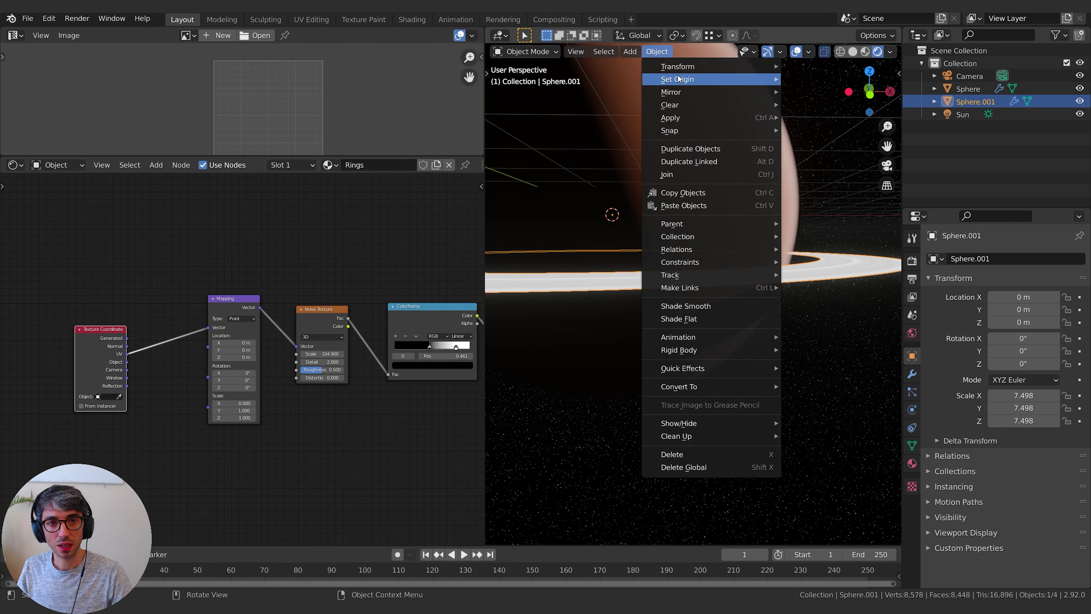
mouse_move(719, 79)
left_click(828, 93)
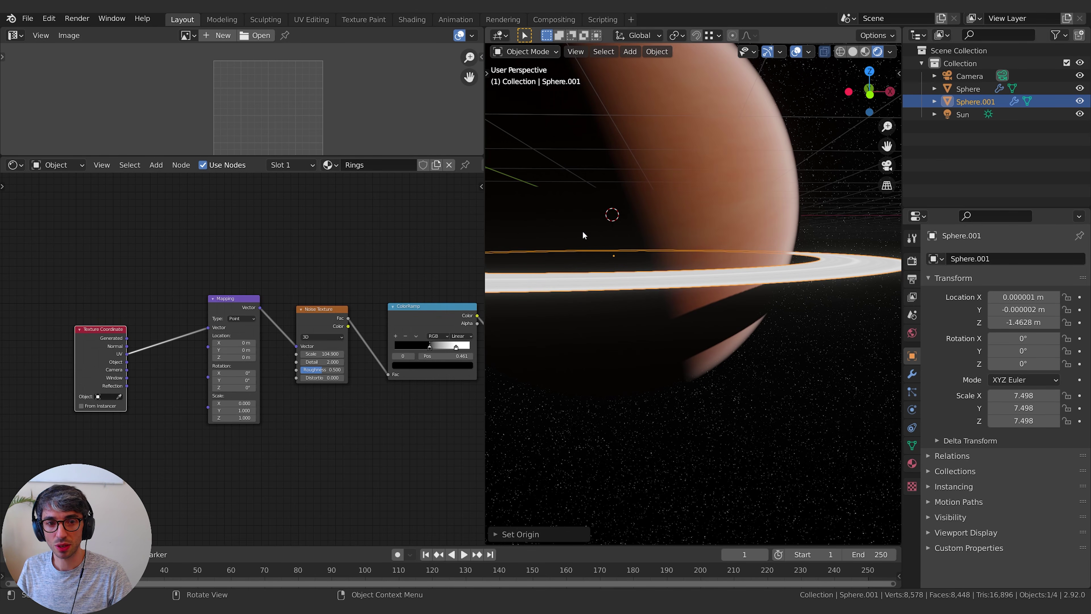
middle_click_drag(652, 283, 774, 283)
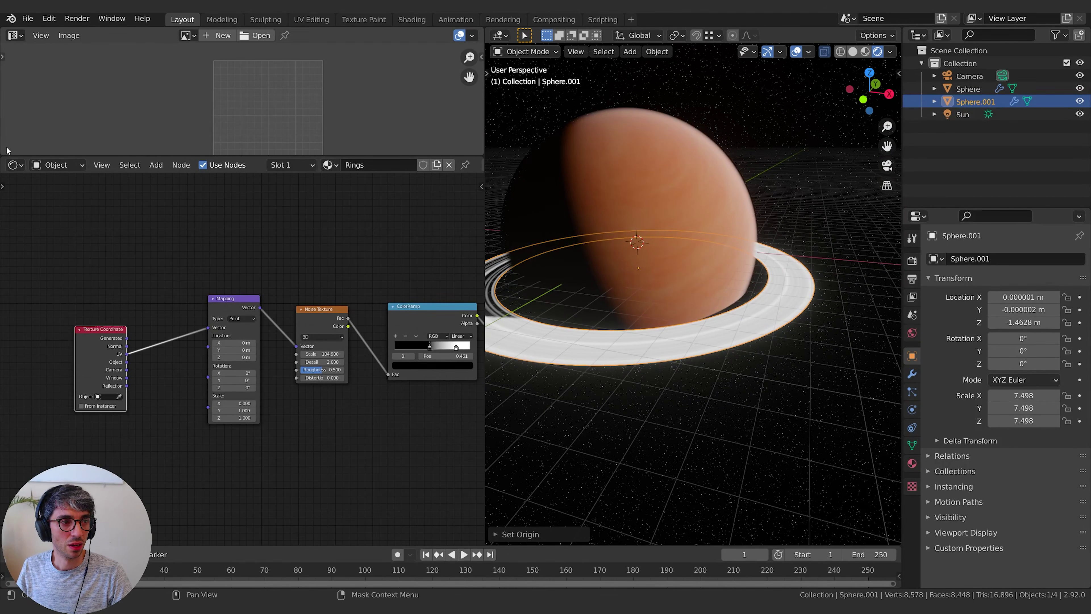
left_click_drag(3, 158, 17, 86)
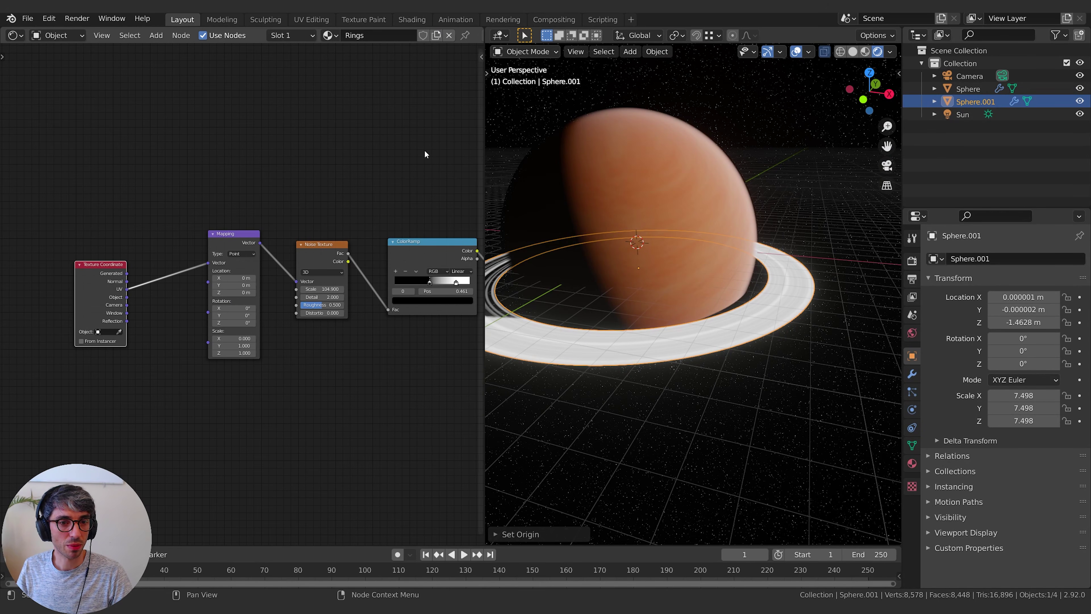
Check the ring's UV layout in a temporary UV Editor area above the shader nodes, and close that area again
left_click_drag(3, 28, 9, 223)
key("Tab")
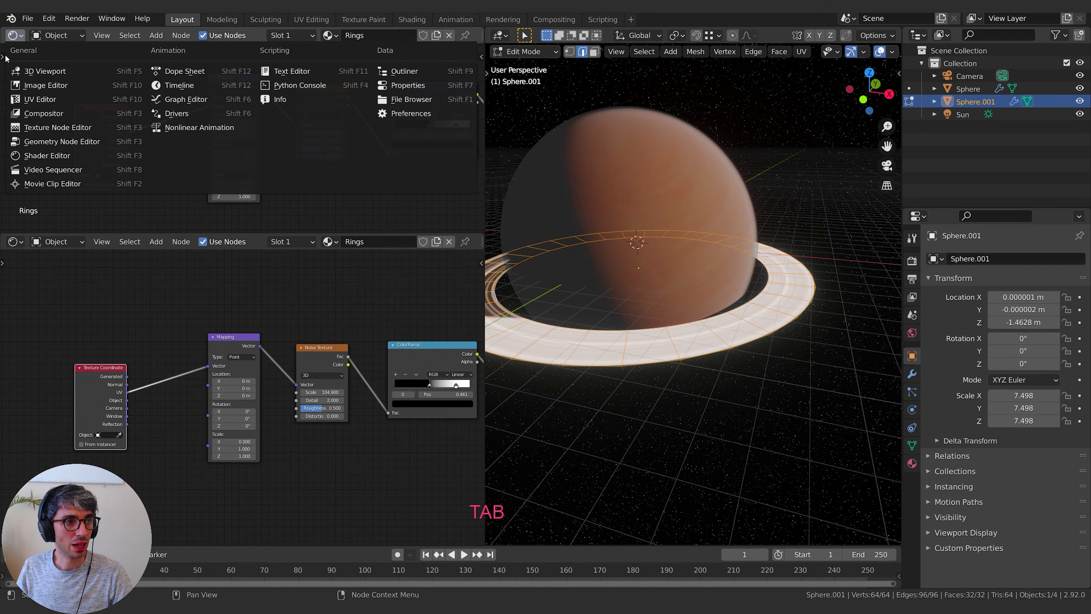
left_click(41, 99)
scroll(240, 157, "down", 1)
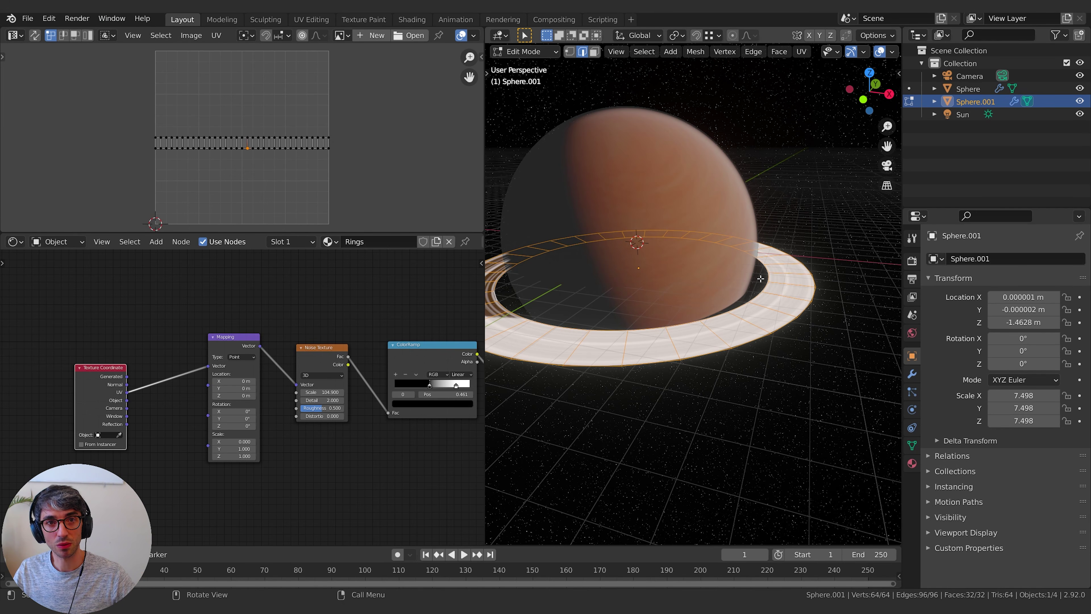
key("Tab")
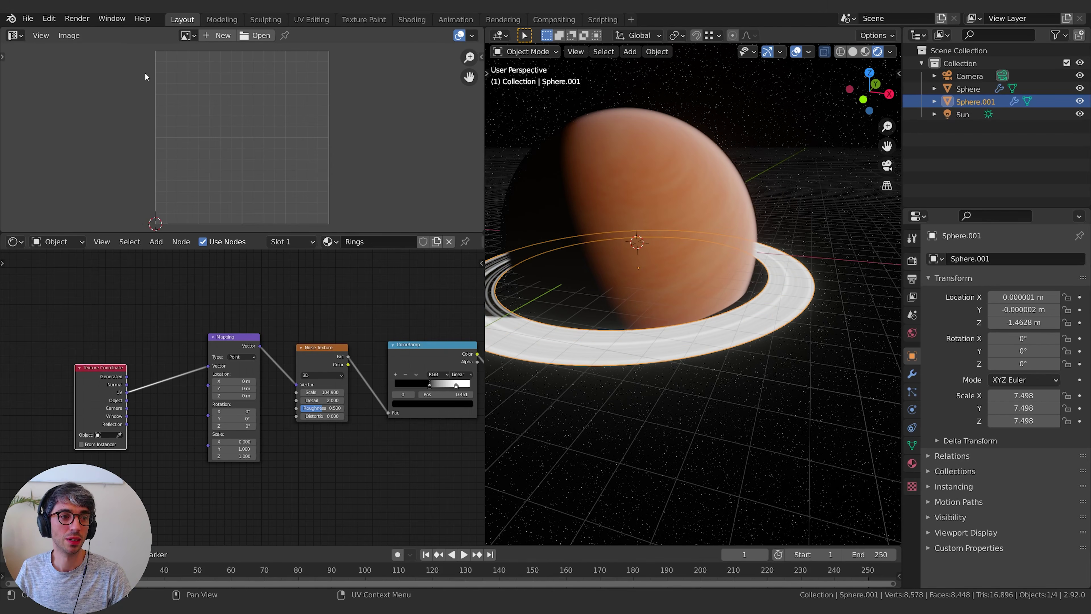
left_click_drag(3, 236, 17, 211)
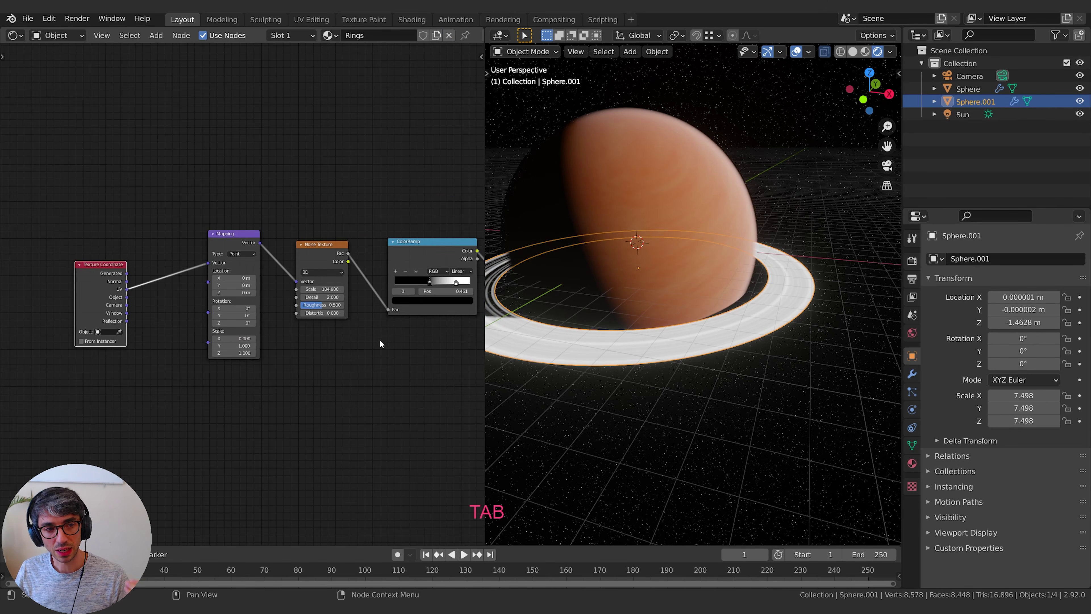
Set the ring's X, Y and Z location to 0 so it is centred on the planet
middle_click_drag(427, 364, 291, 373)
middle_click_drag(603, 392, 761, 254)
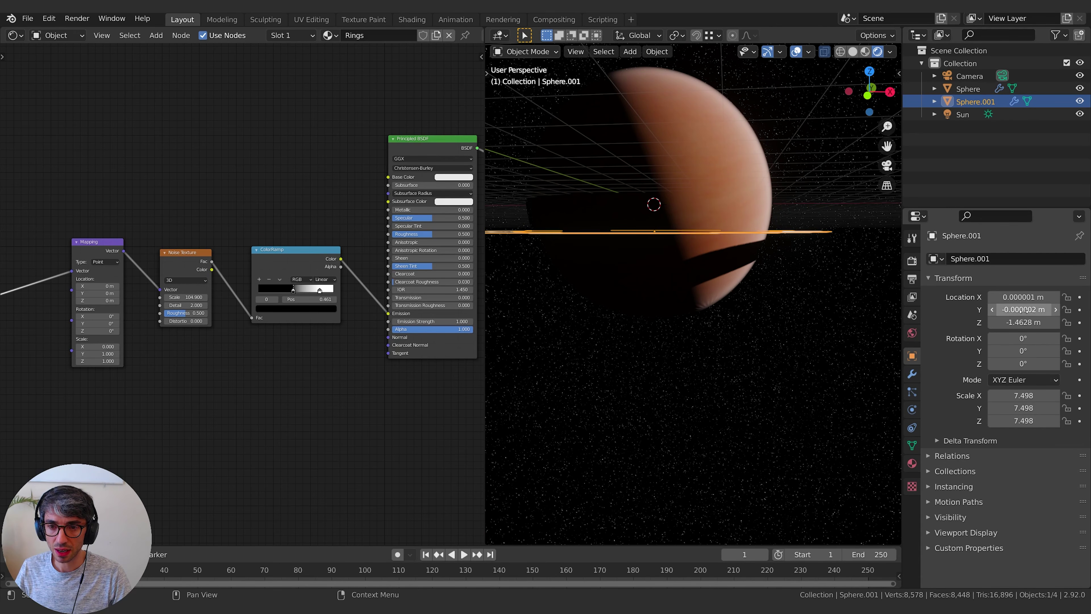
left_click(1024, 296)
type("0")
key("Tab")
type("0")
key("Tab")
type("0")
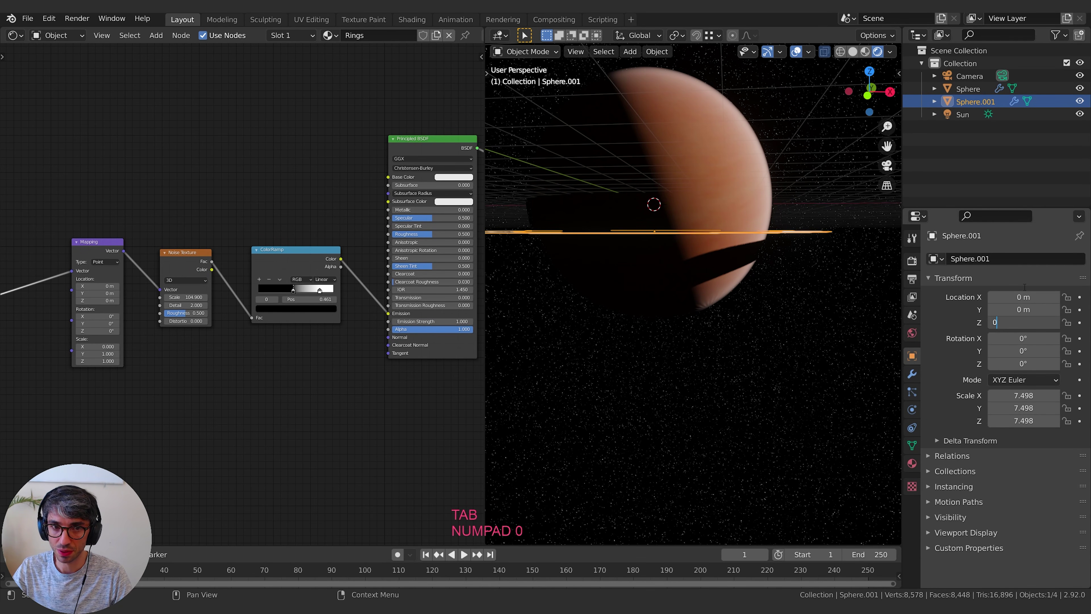
key("Return")
Scale the ring object up to about 8.73 on all axes
middle_click_drag(793, 323, 774, 293)
key("s")
left_click(846, 298)
Select the ring's outer edge loop in Edit Mode, scale it outward to widen the ring, and return to Object Mode
key("Tab")
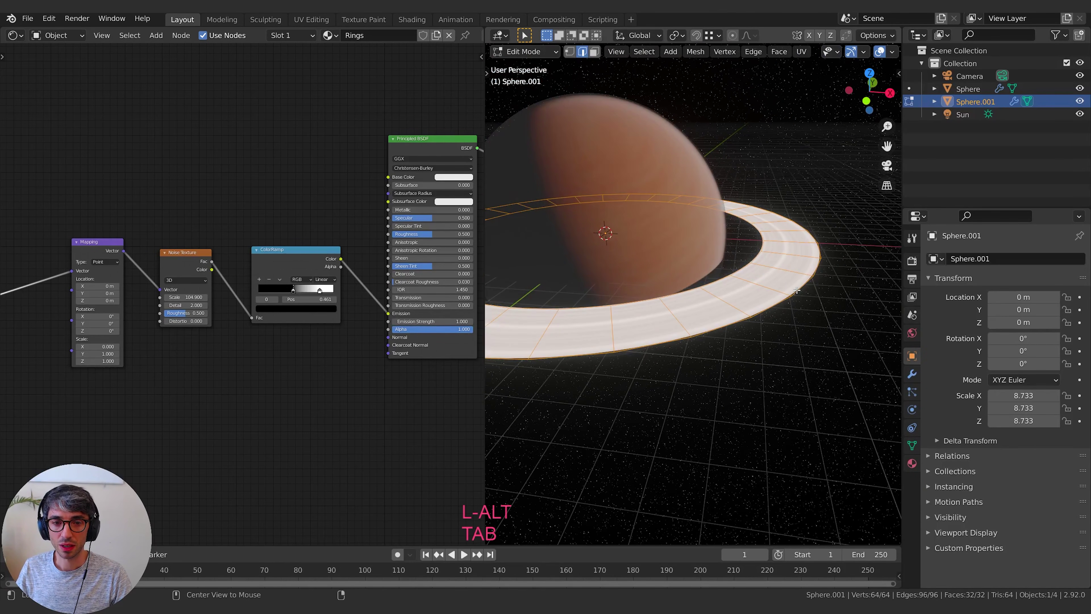
left_click(793, 312, "alt")
key("s")
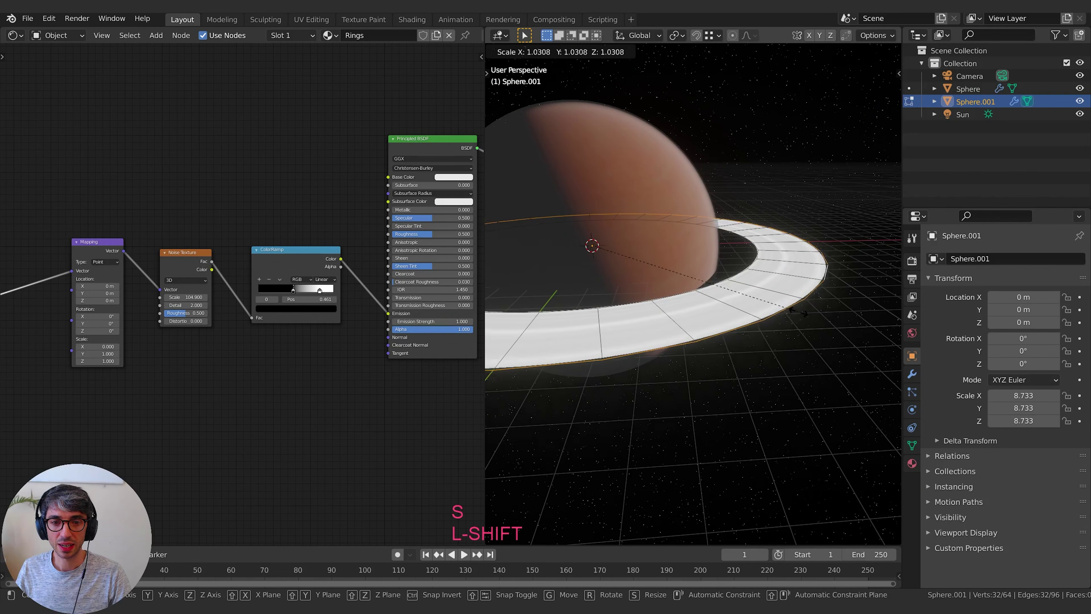
left_click(848, 327)
middle_click_drag(844, 325, 829, 296)
middle_click_drag(829, 297, 790, 292, "shift")
key("Tab")
Move the ColorRamp's Color connection from the Principled BSDF's Emission input to its Alpha input
middle_click_drag(314, 238, 293, 263)
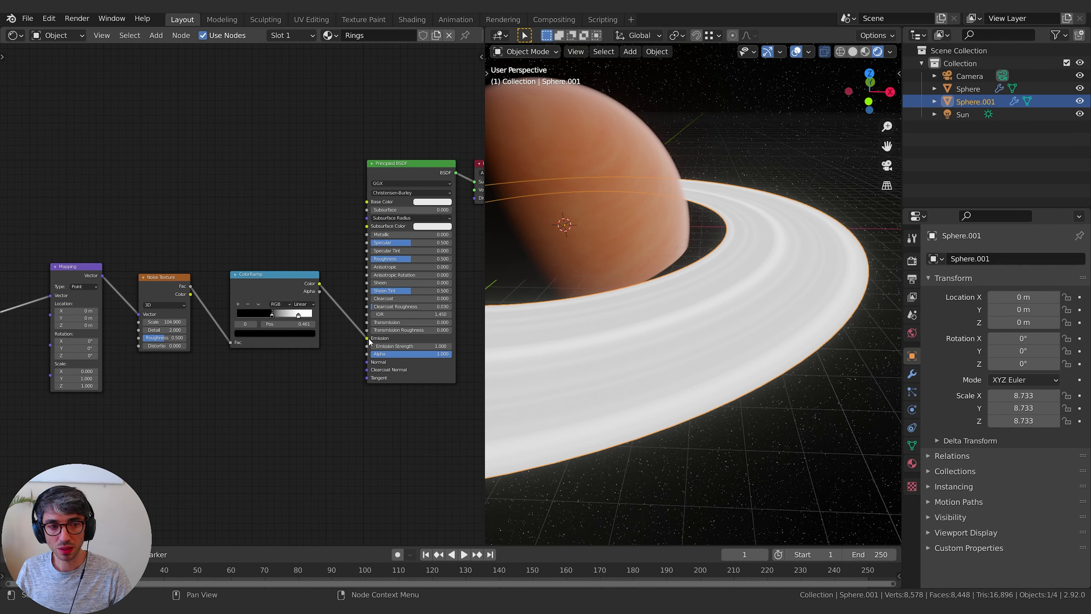
left_click_drag(366, 339, 357, 340)
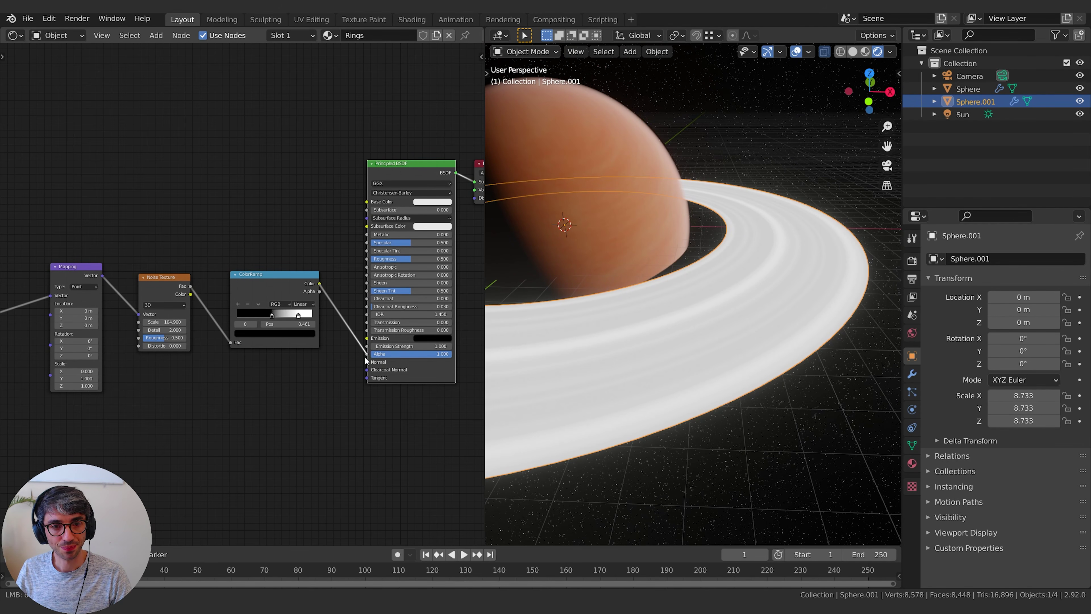
Open the Rings material's options in the shader editor sidebar, try Alpha Hashed blending, and set the Blend Mode to Alpha Blend
left_click_drag(480, 272, 333, 272)
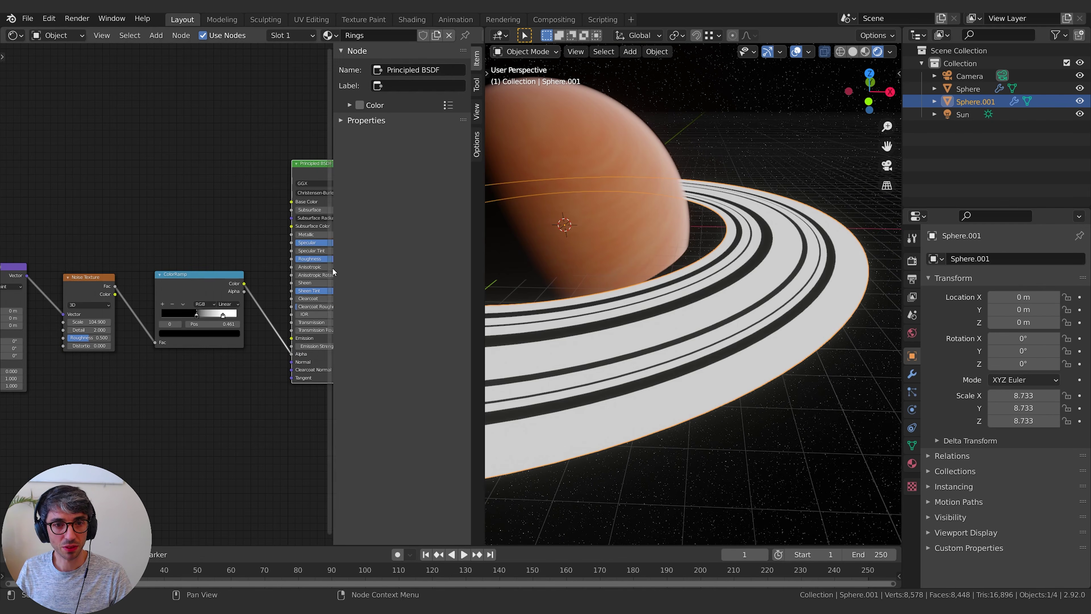
left_click(476, 142)
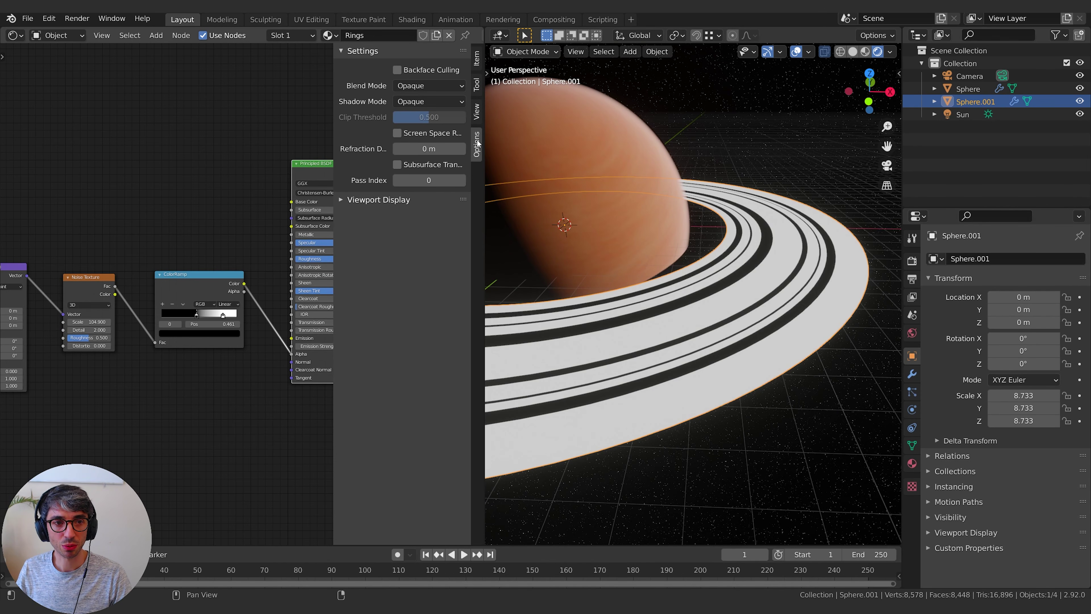
left_click(447, 87)
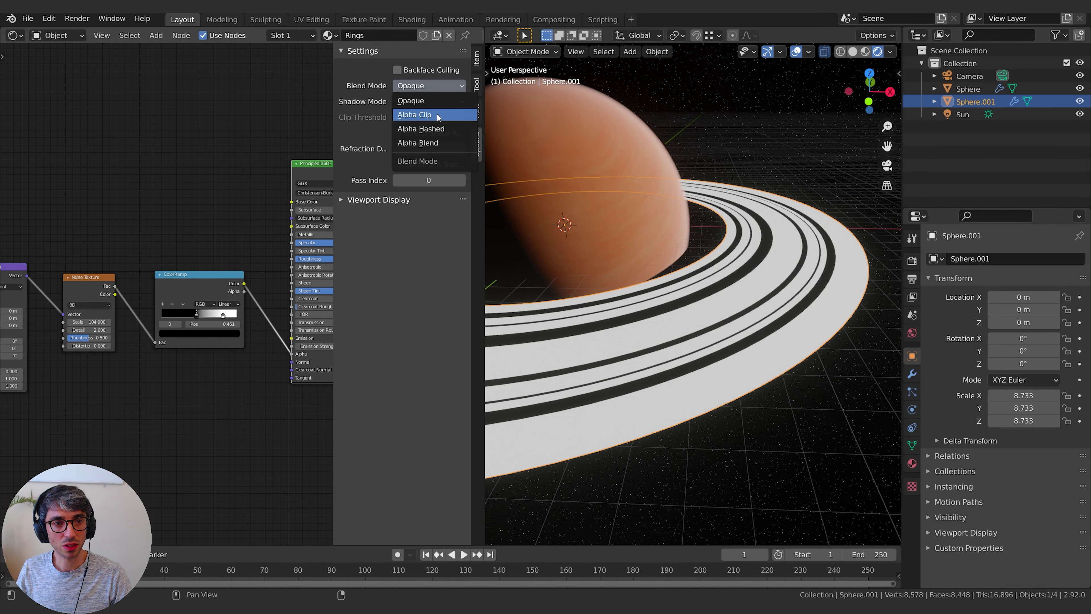
left_click(434, 129)
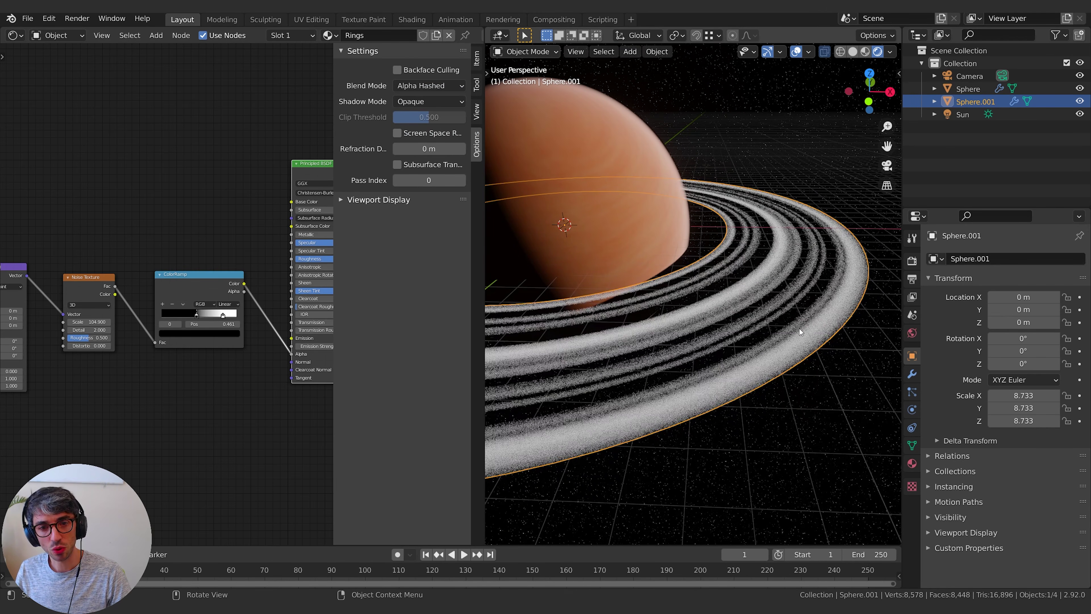
left_click(429, 86)
left_click(429, 143)
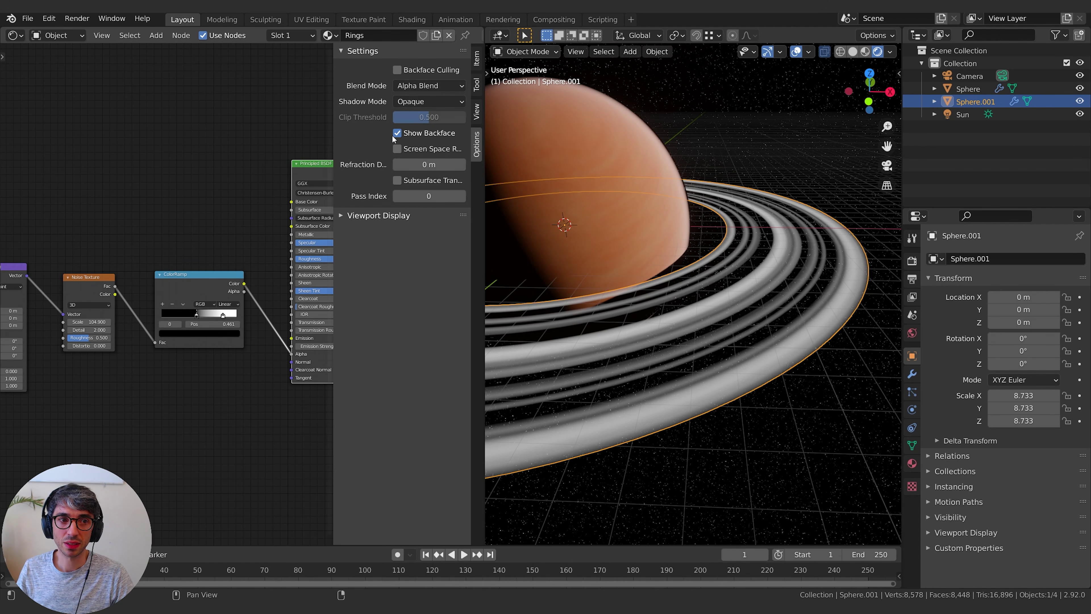
Disable Show Backface for the Rings material and set its Shadow Mode to Alpha Hashed
left_click(394, 136)
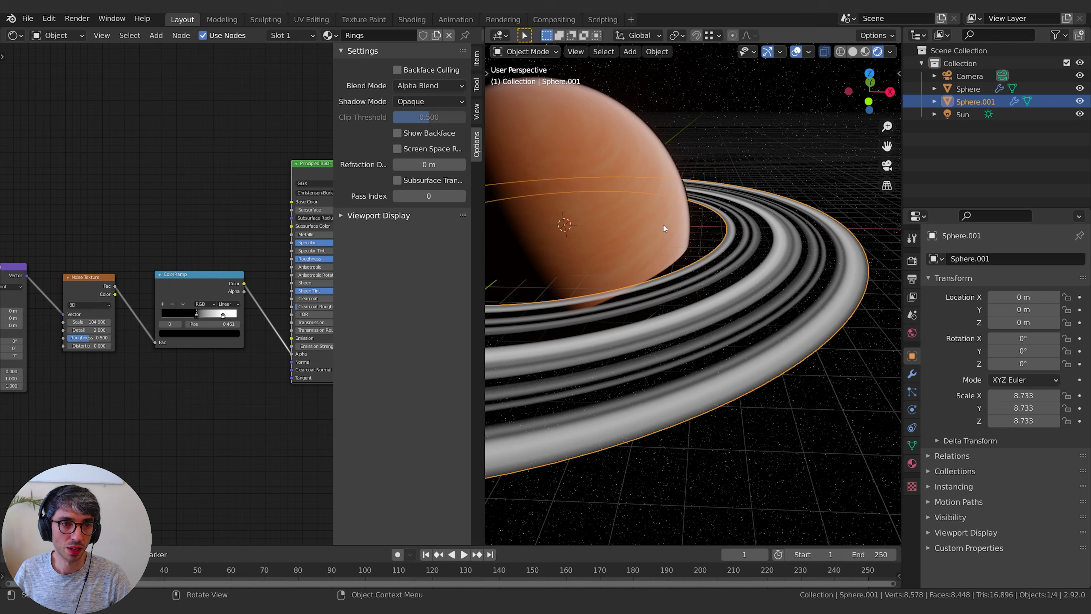
left_click(429, 101)
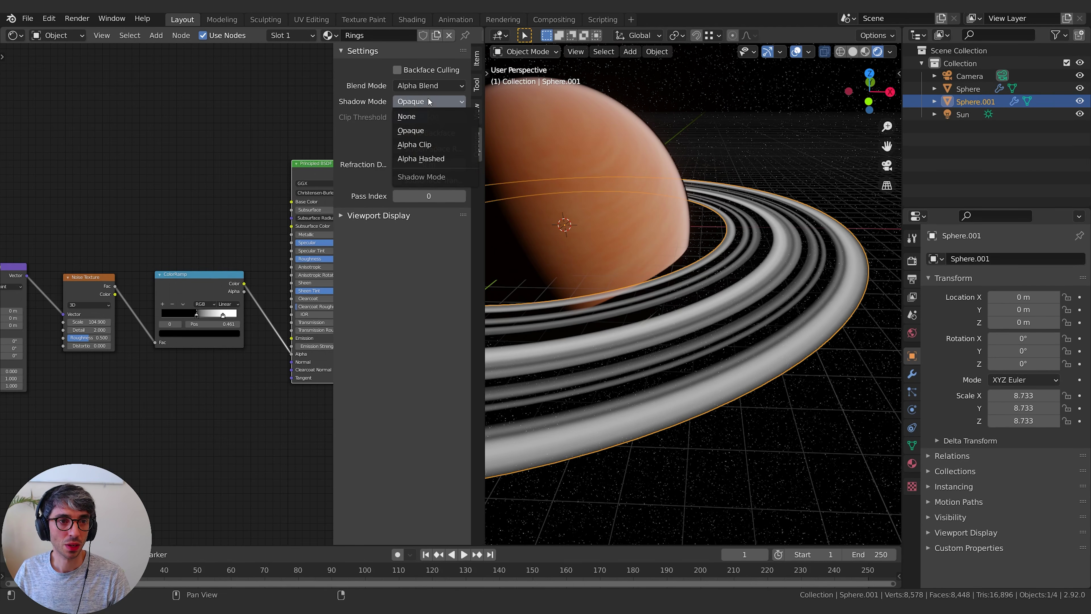
left_click(421, 158)
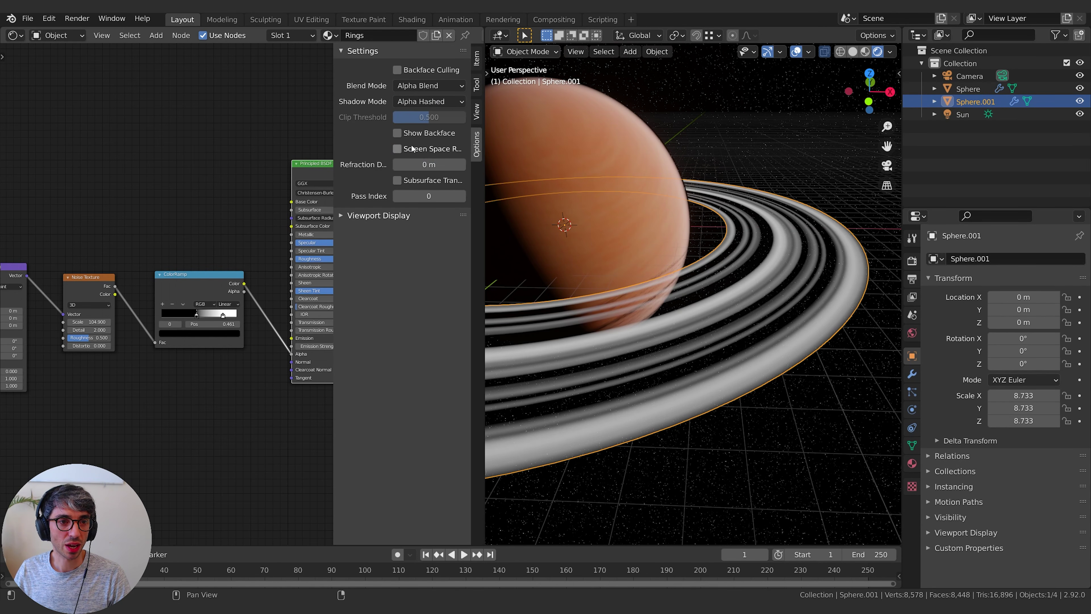
Hide the viewport overlays and view the ringed planet through the camera
middle_click_drag(659, 306, 687, 279)
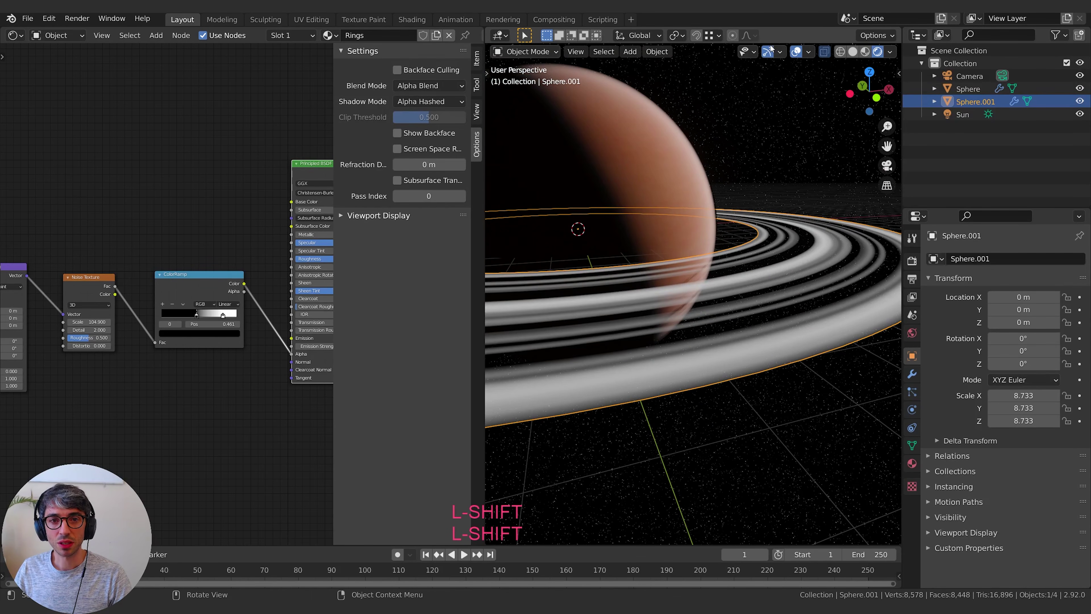
left_click(796, 52)
key("KP_0")
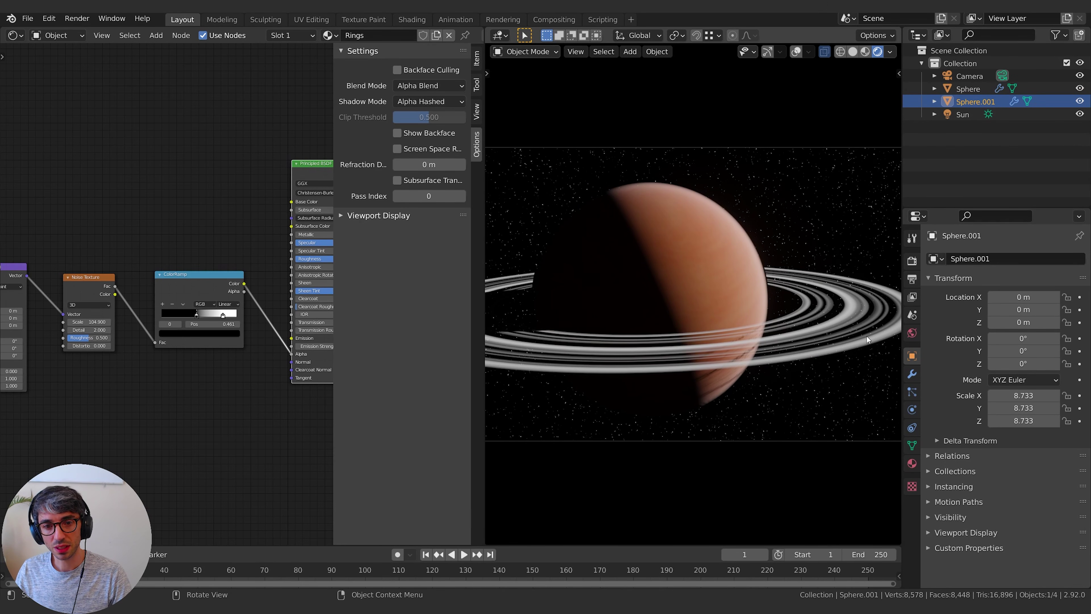
Shift the ColorRamp's black stop slightly lower for a more opaque ring, and raise the Noise Texture's Scale to about 267
middle_click_drag(138, 424, 310, 447)
middle_click_drag(236, 413, 177, 413)
left_click_drag(311, 337, 306, 337)
middle_click_drag(234, 389, 256, 369)
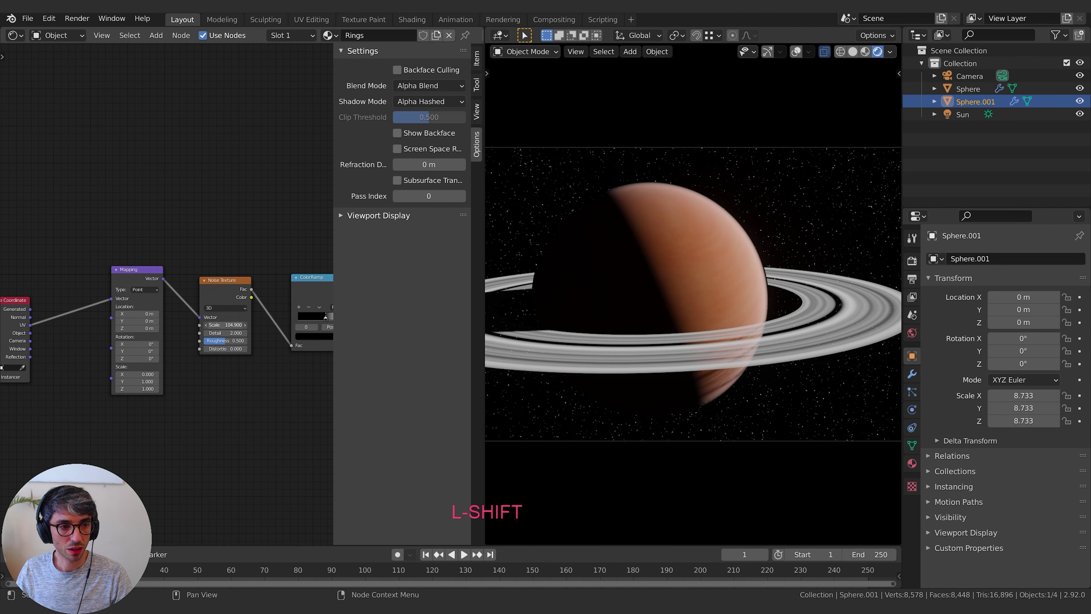
left_click_drag(225, 325, 292, 324)
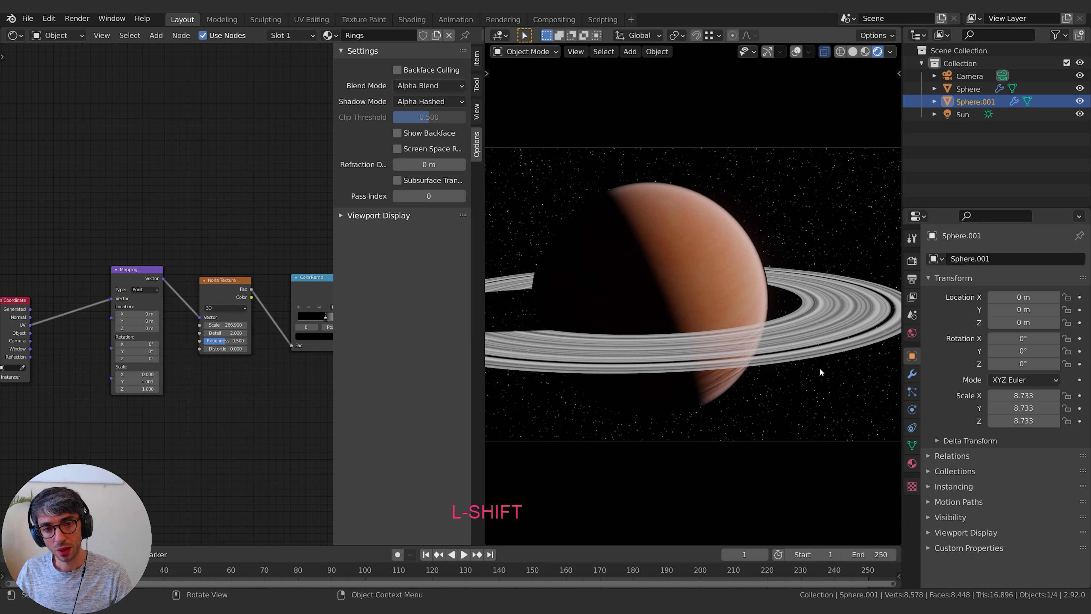
Show the viewport overlays again and enter Edit Mode on the ring
key("Tab")
key("Tab")
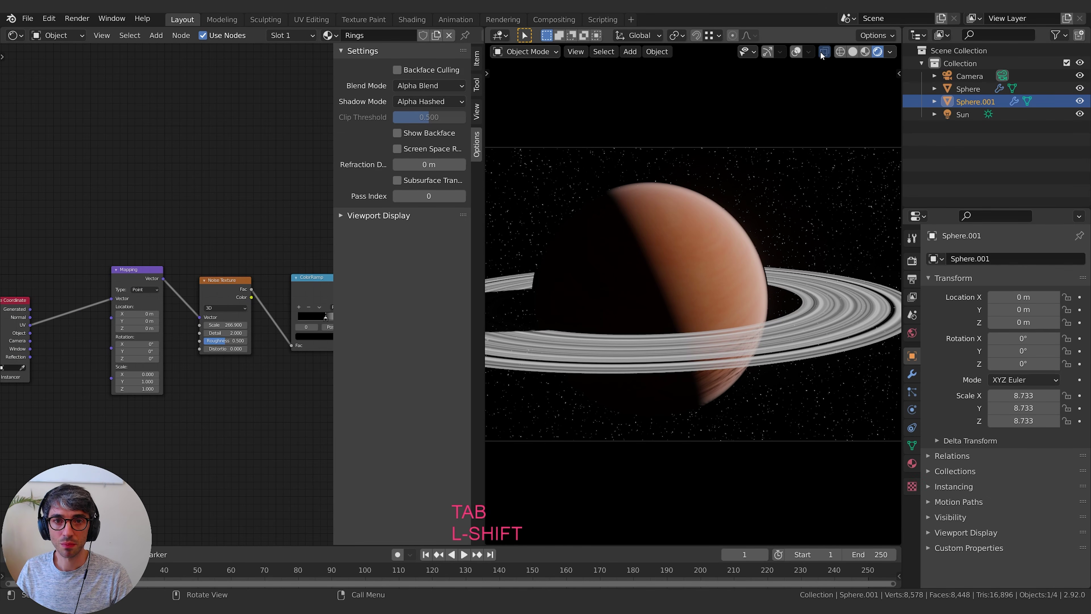
left_click(796, 52)
key("Tab")
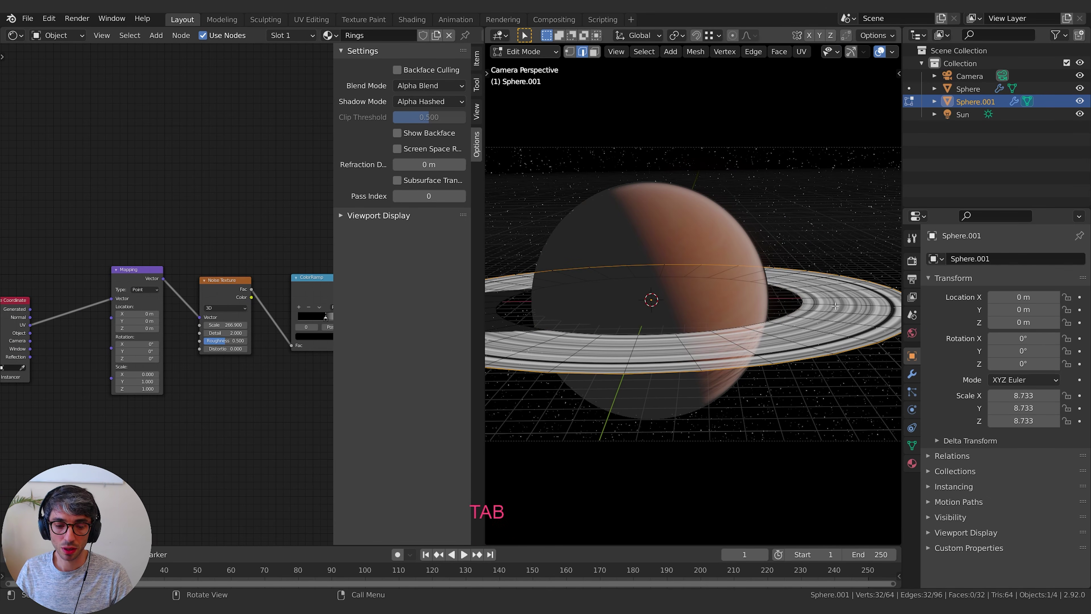
Try a centred loop cut running around the ring between its inner and outer edges
key("ctrl+r")
left_click(835, 305)
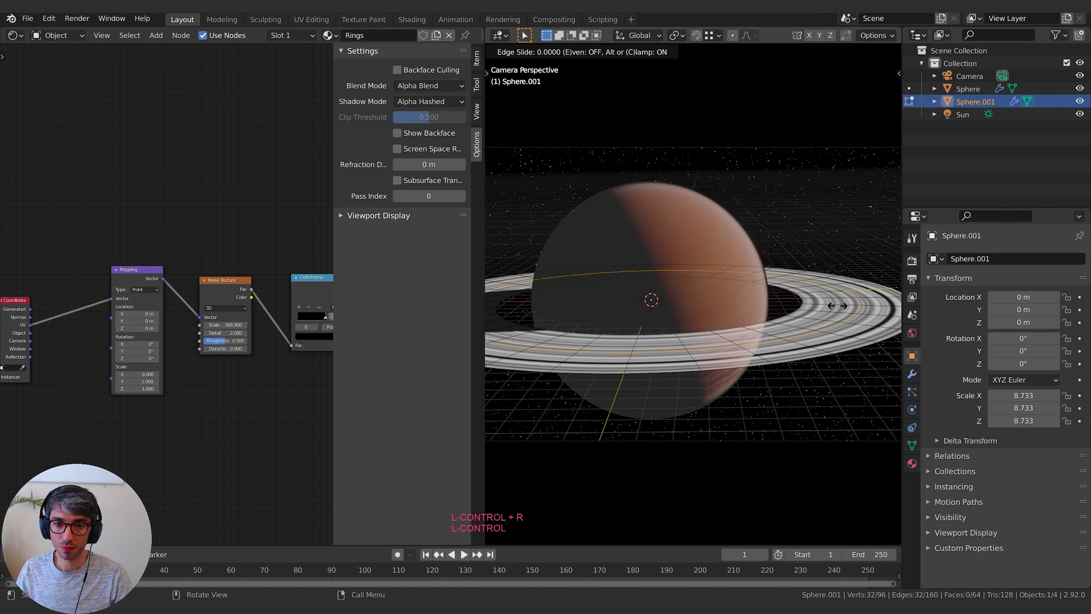
left_click(838, 306)
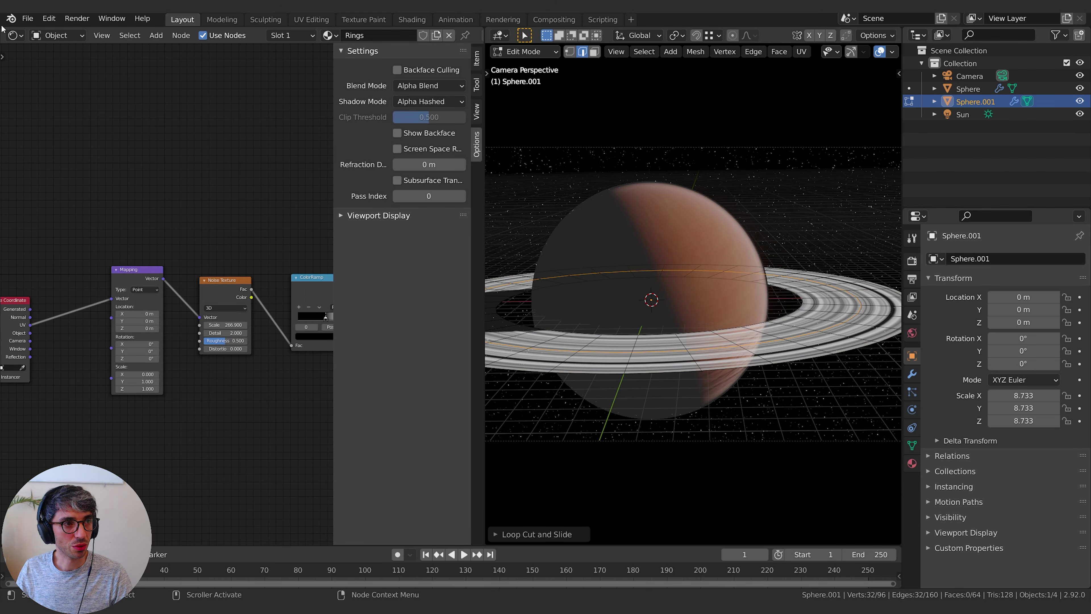
Split off a UV Editor area above the shader nodes and select the whole ring mesh to display its UVs
left_click_drag(4, 30, 21, 282)
left_click(12, 35)
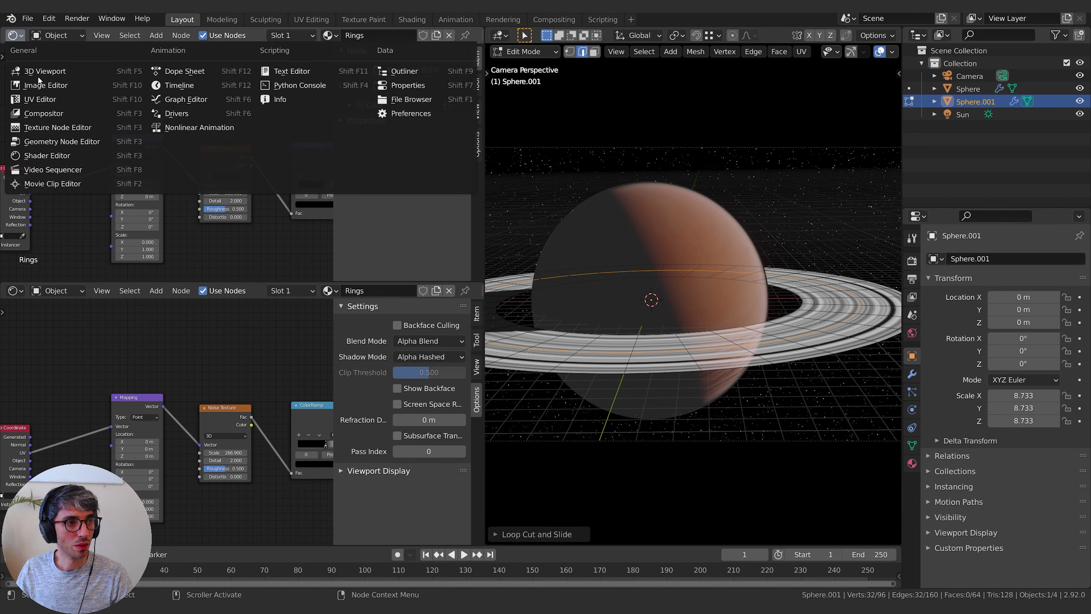
left_click(41, 99)
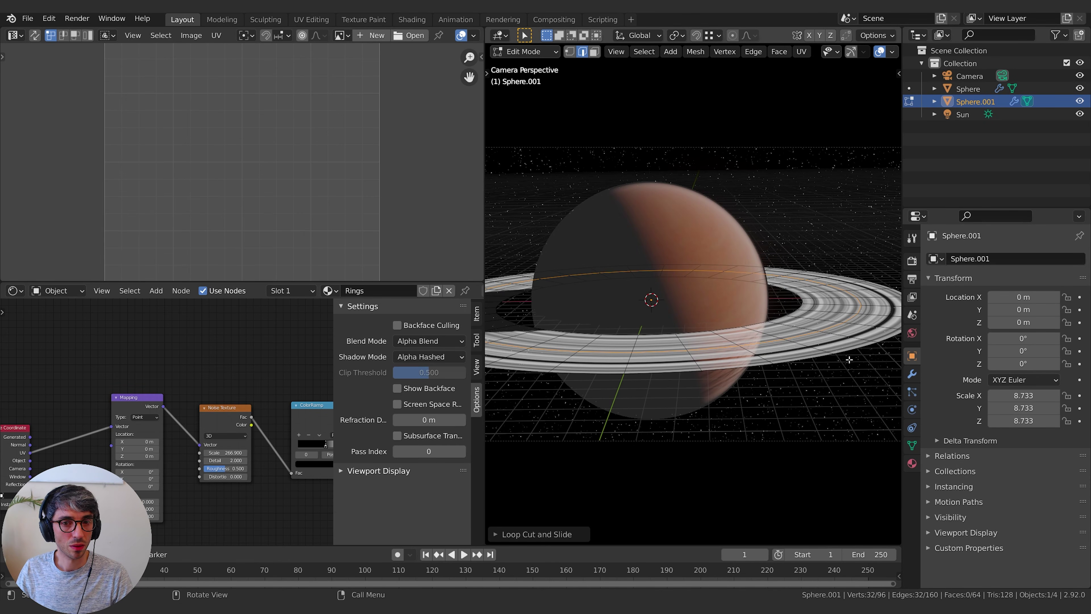
key("a")
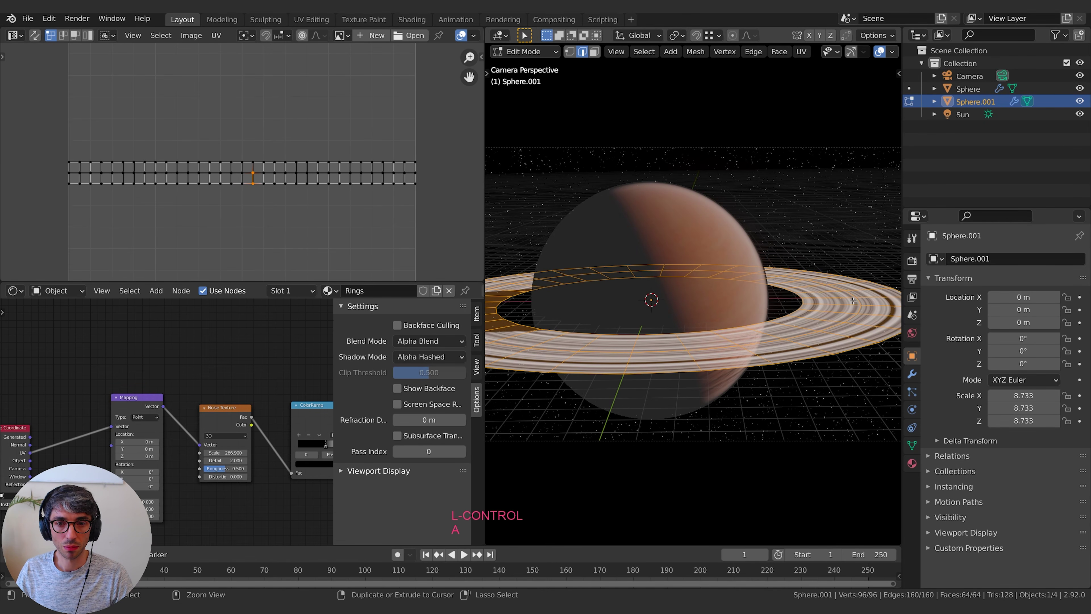
Undo the loop cut on the ring
key("ctrl+z")
key("ctrl+z")
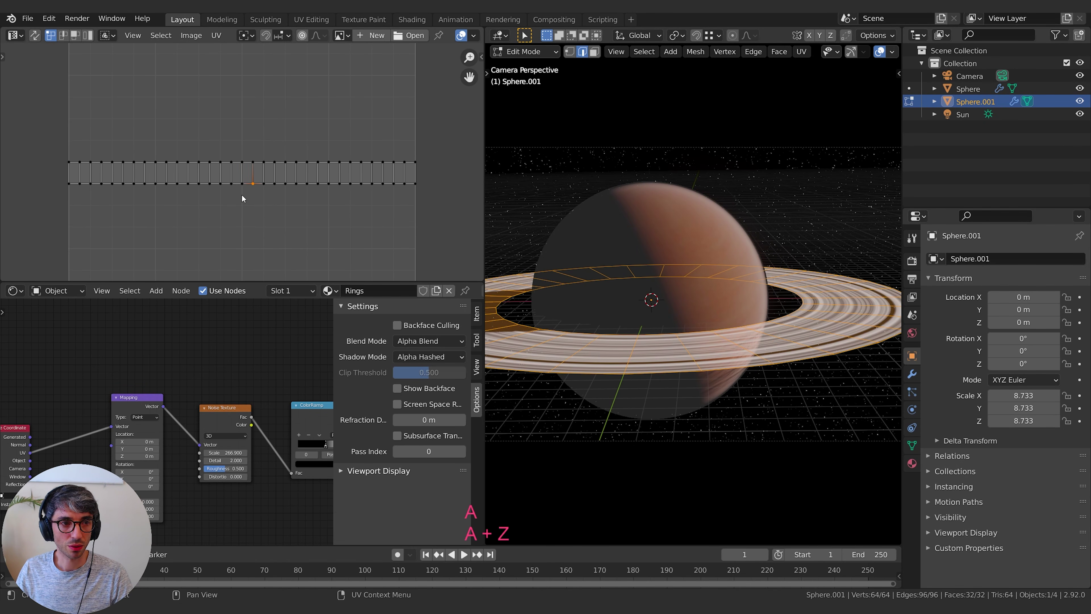
Add a centred loop cut around the ring and select the whole mesh to show the cut in the UV layout
key("ctrl+r")
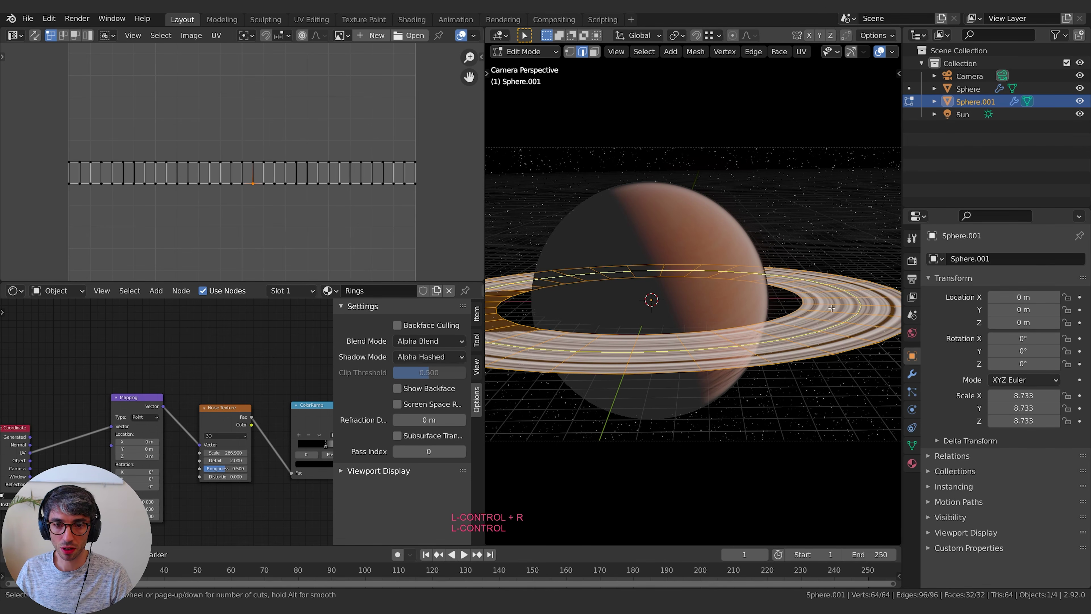
left_click(832, 307)
key("Escape")
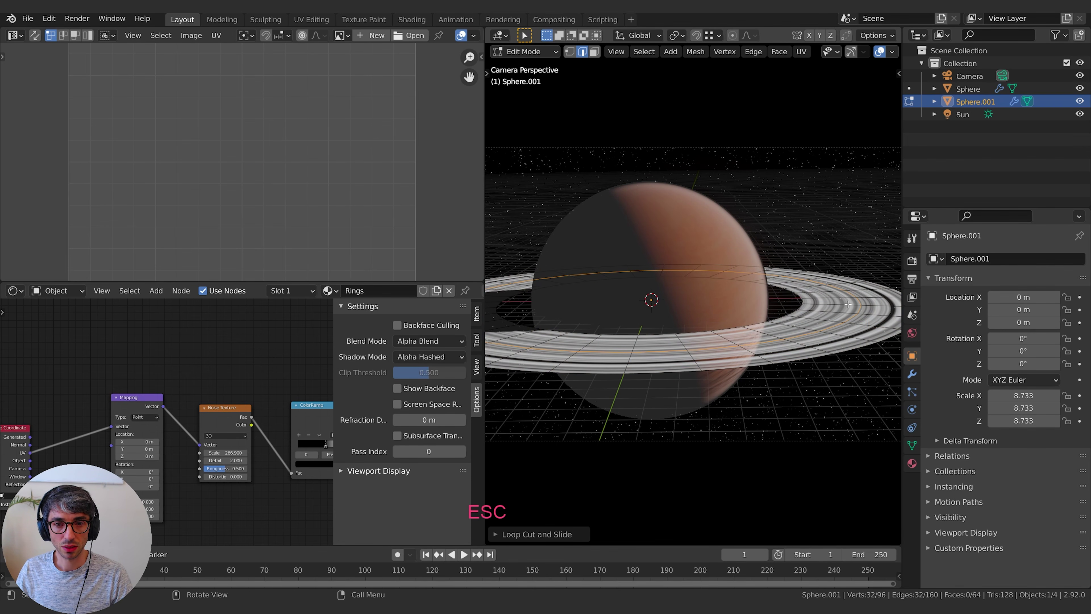
key("a")
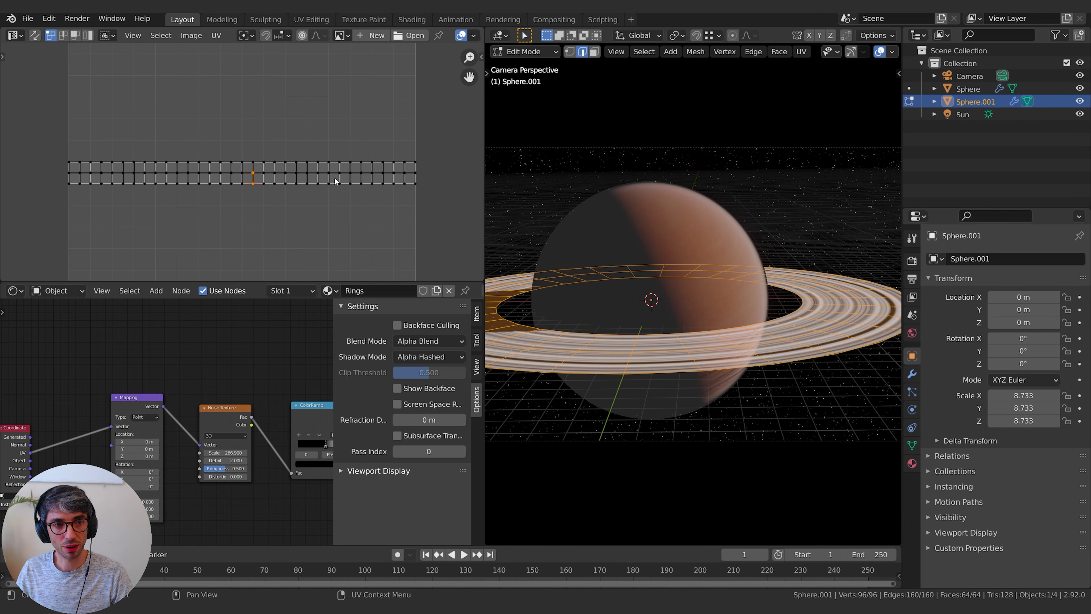
Select the ring's middle edge loop, scale it inward to vary the stripe spacing, and return to Object Mode
key("Tab")
key("Tab")
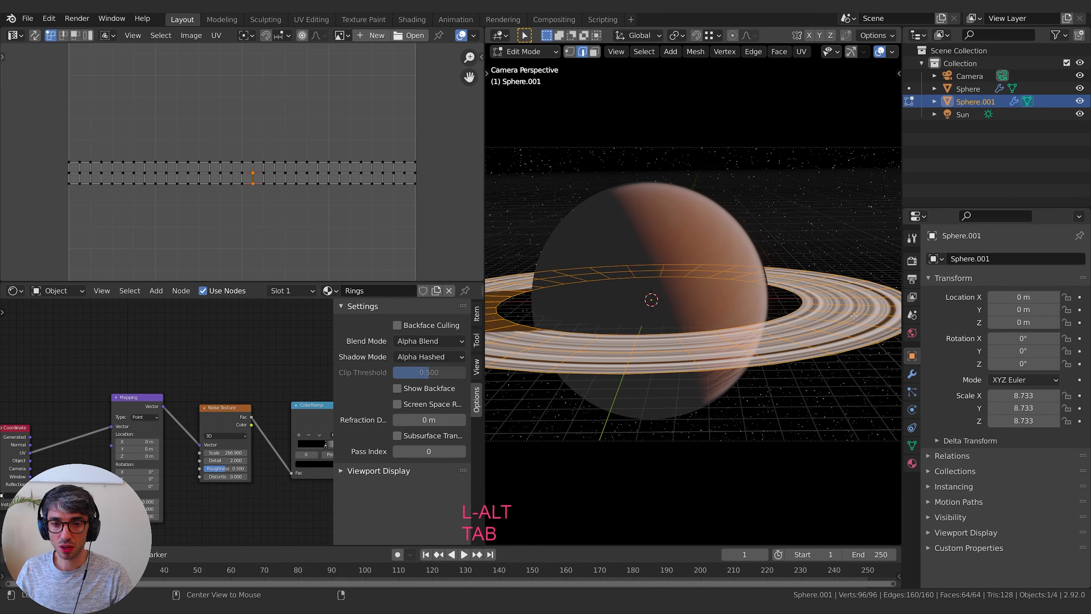
left_click(853, 315, "alt")
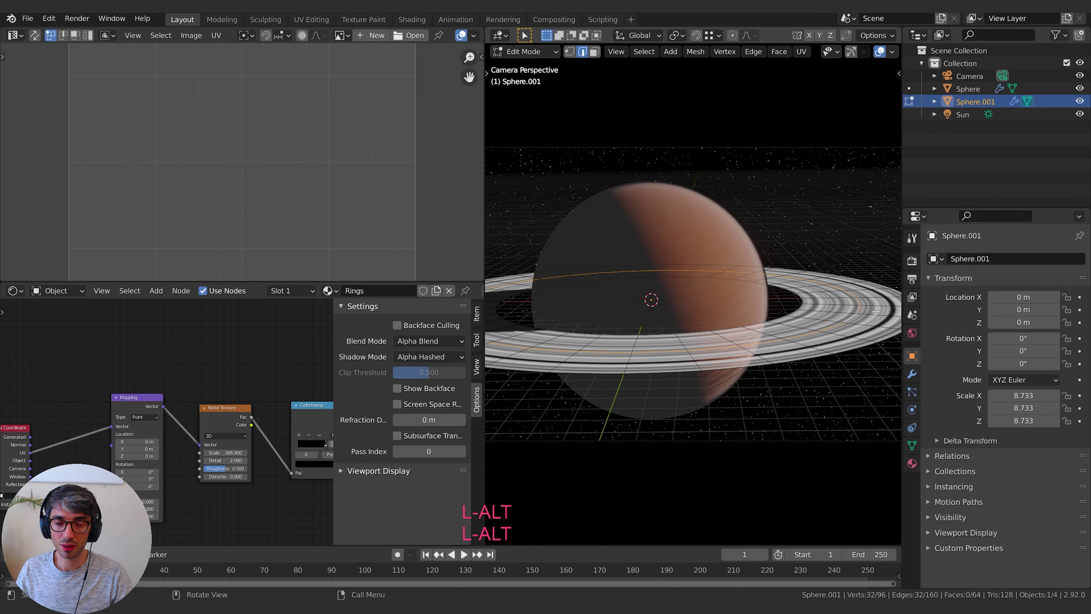
key("s")
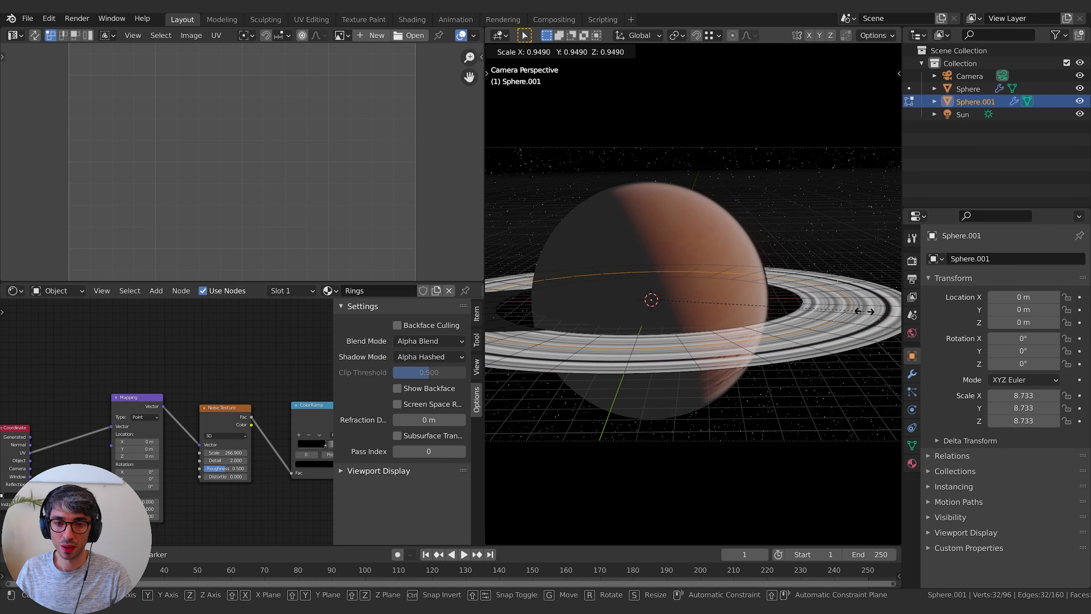
left_click(842, 311)
key("Tab")
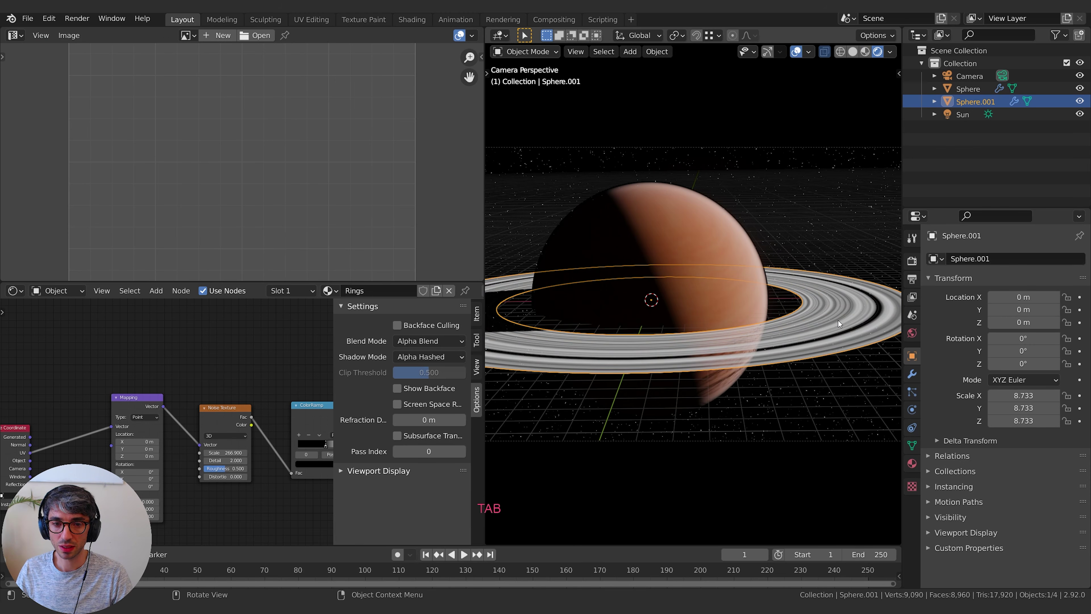
Examine the whole ring's UV layout, compare the stripes in Object Mode, and return to Edit Mode
key("Tab")
key("a")
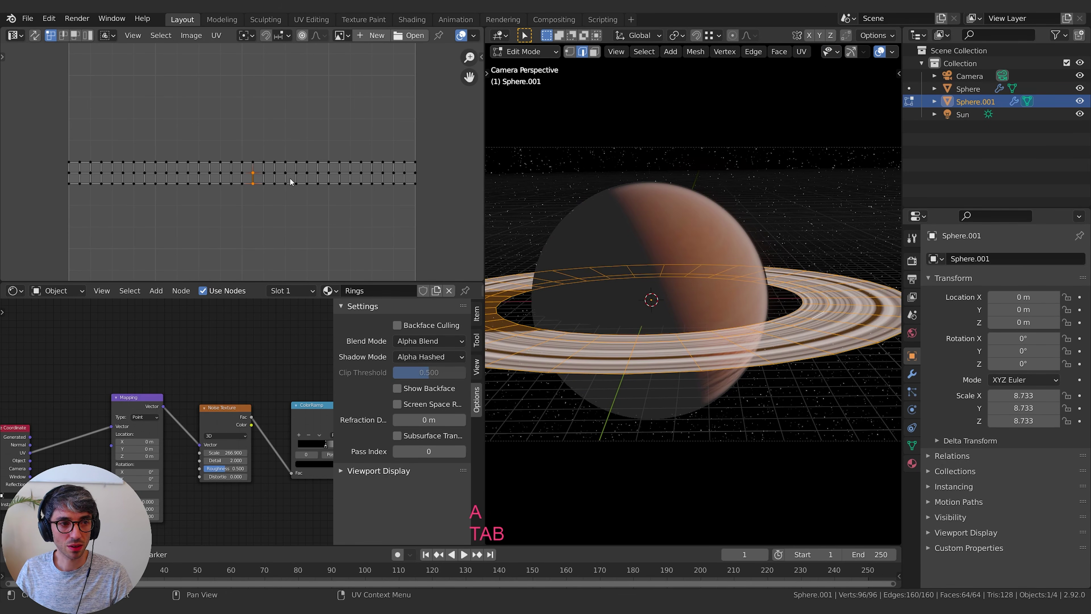
key("Tab")
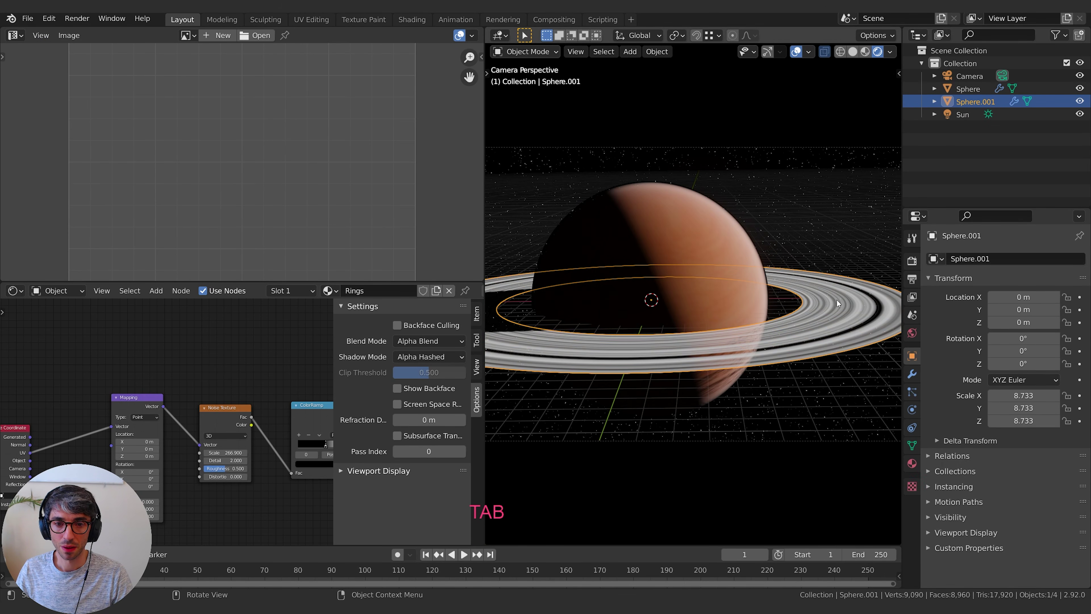
key("Tab")
key("s")
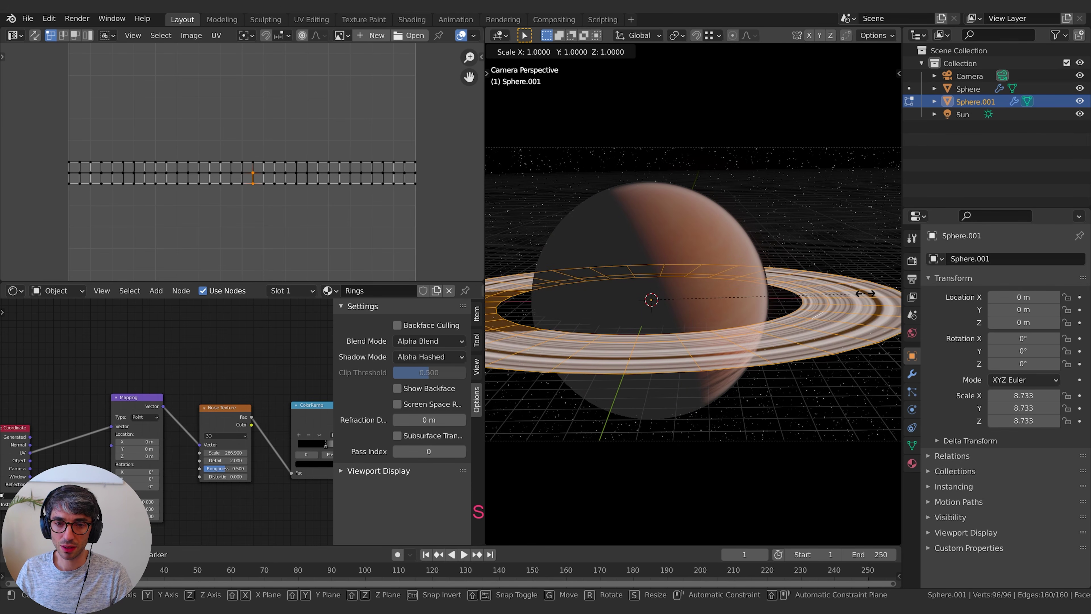
key("Escape")
left_click(878, 308, "alt")
key("s")
key("Escape")
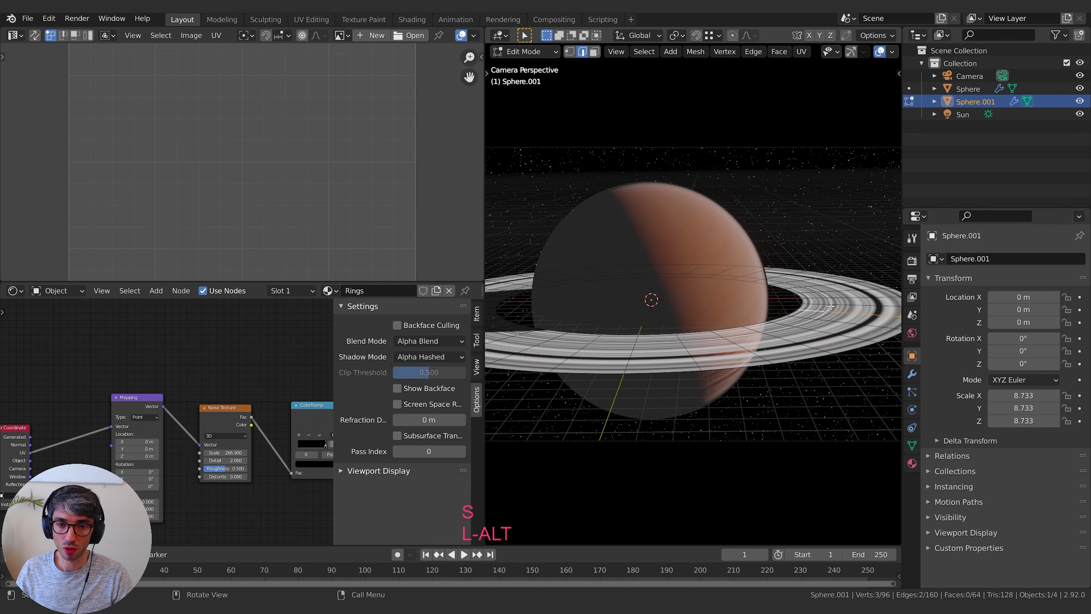
Select the ring's middle edge loop and scale it further inward to adjust the stripe spacing
left_click(876, 302, "alt")
key("s")
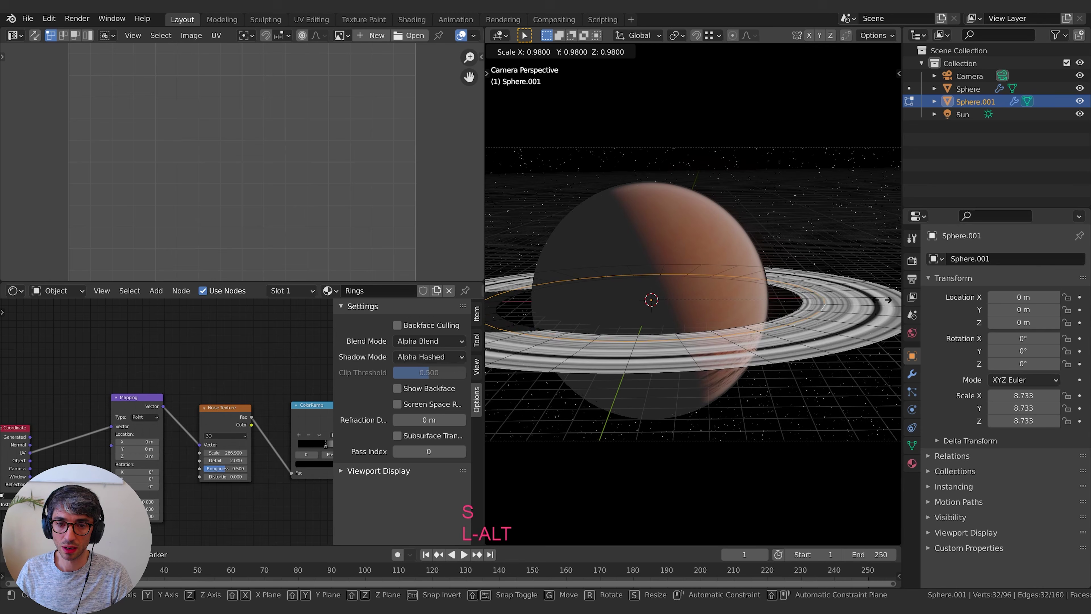
left_click(876, 309)
scroll(832, 309, "up", 3)
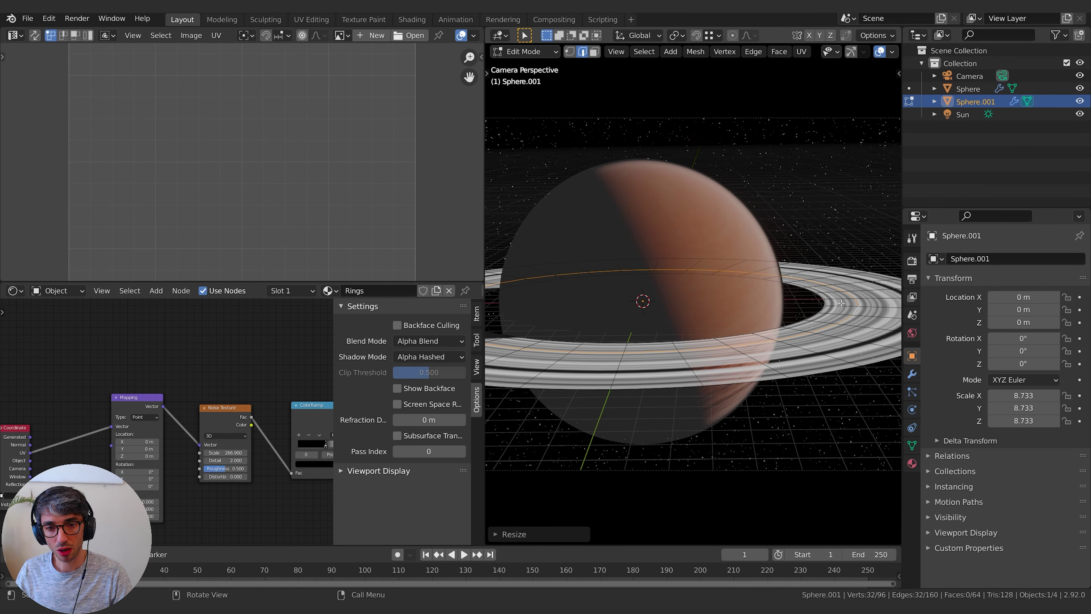
Return to Object Mode and examine the spacing of the ring's stripes up close
middle_click_drag(865, 309, 708, 302, "shift")
scroll(711, 304, "up", 6)
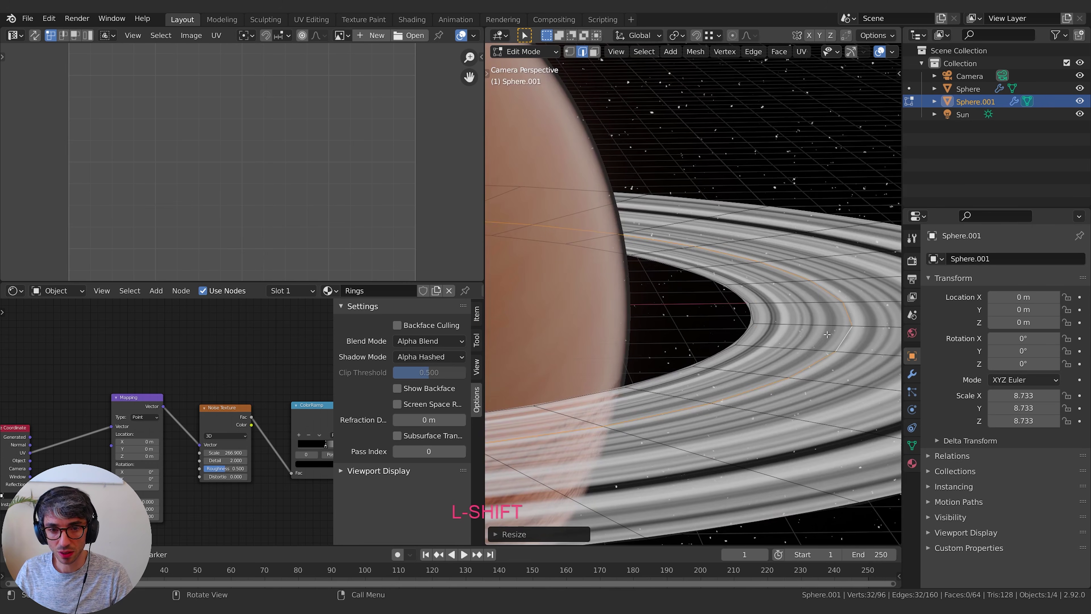
scroll(827, 334, "down", 5)
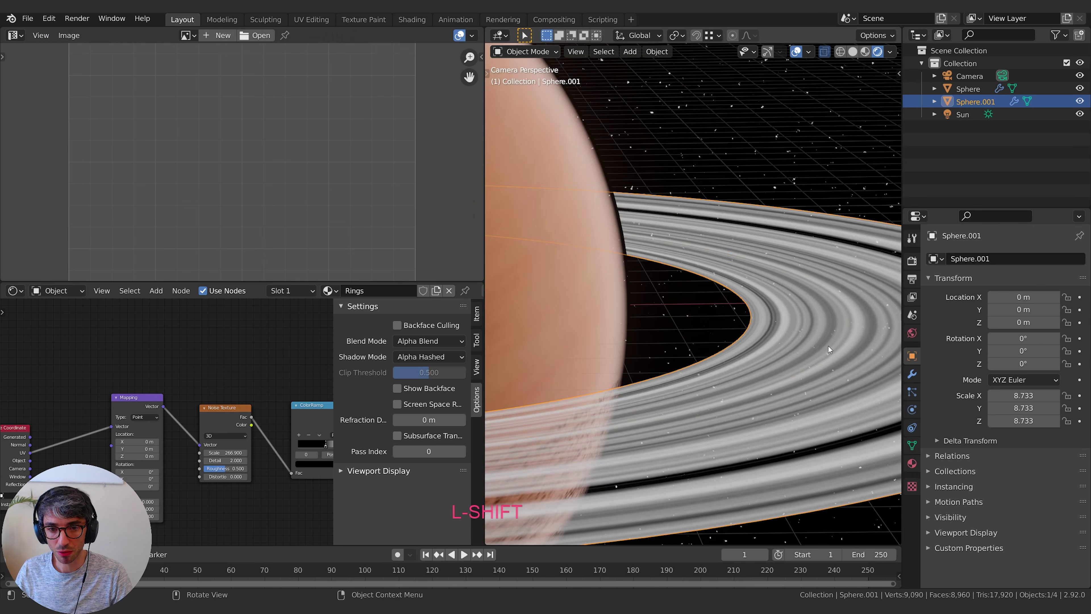
key("Tab")
scroll(754, 316, "up", 4)
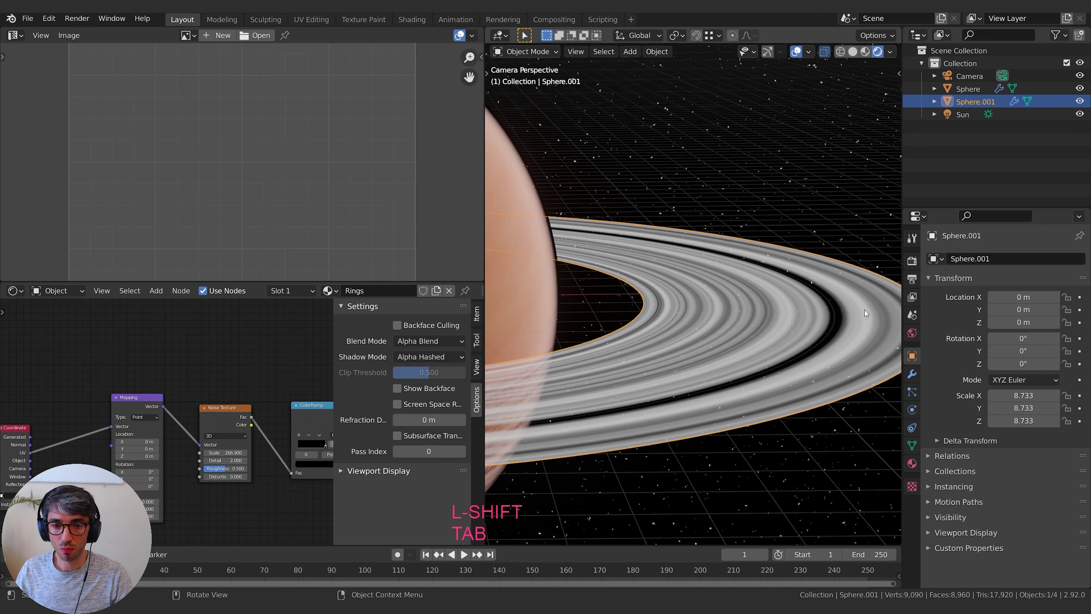
scroll(767, 304, "down", 3)
Lower the Roughness and Specular of the ring material's Principled BSDF
middle_click_drag(276, 395, 226, 314)
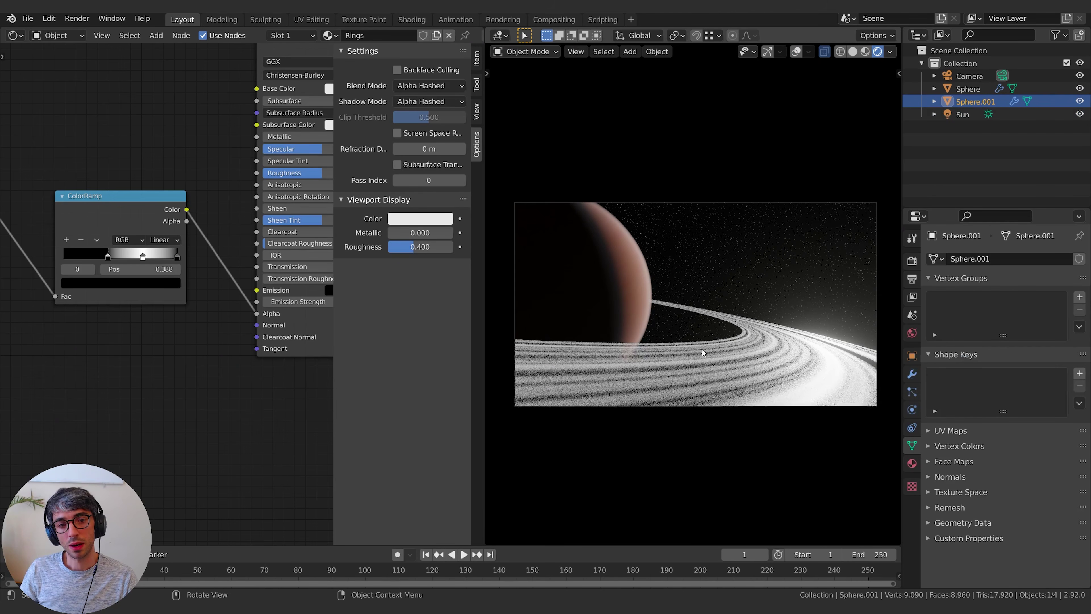
middle_click_drag(245, 313, 157, 408)
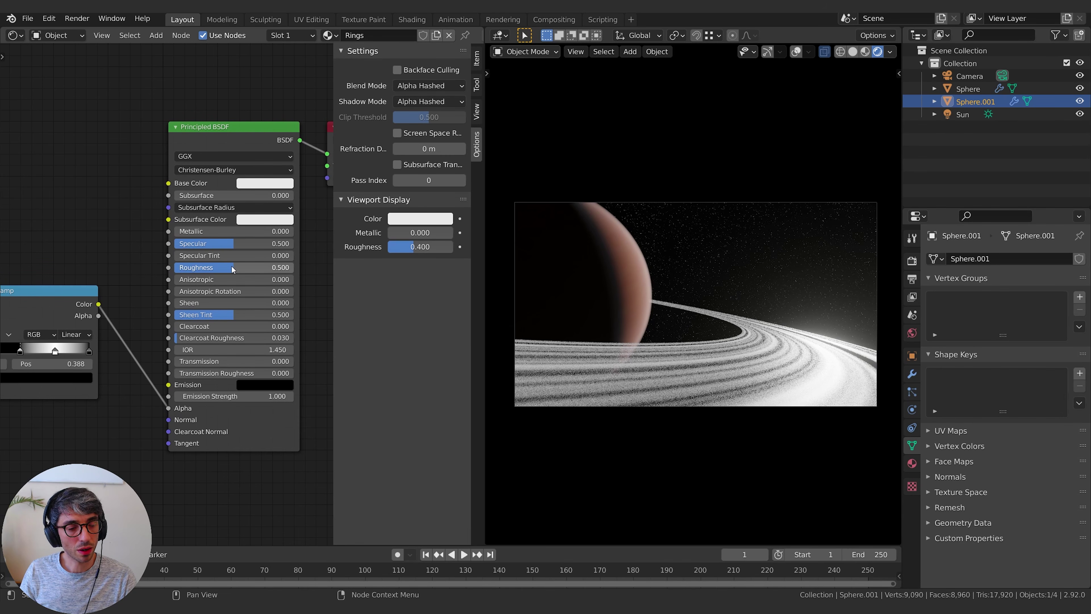
left_click_drag(228, 273, 200, 269)
left_click_drag(262, 243, 210, 244)
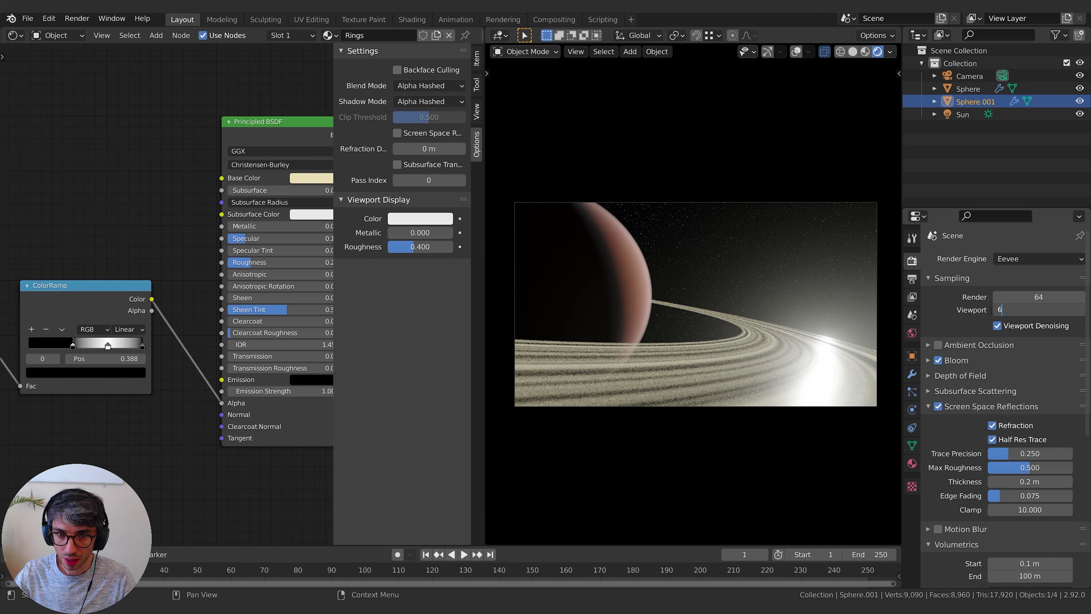
Set the Eevee sampling to 150 render samples and 65 viewport samples
type("0")
key("Return")
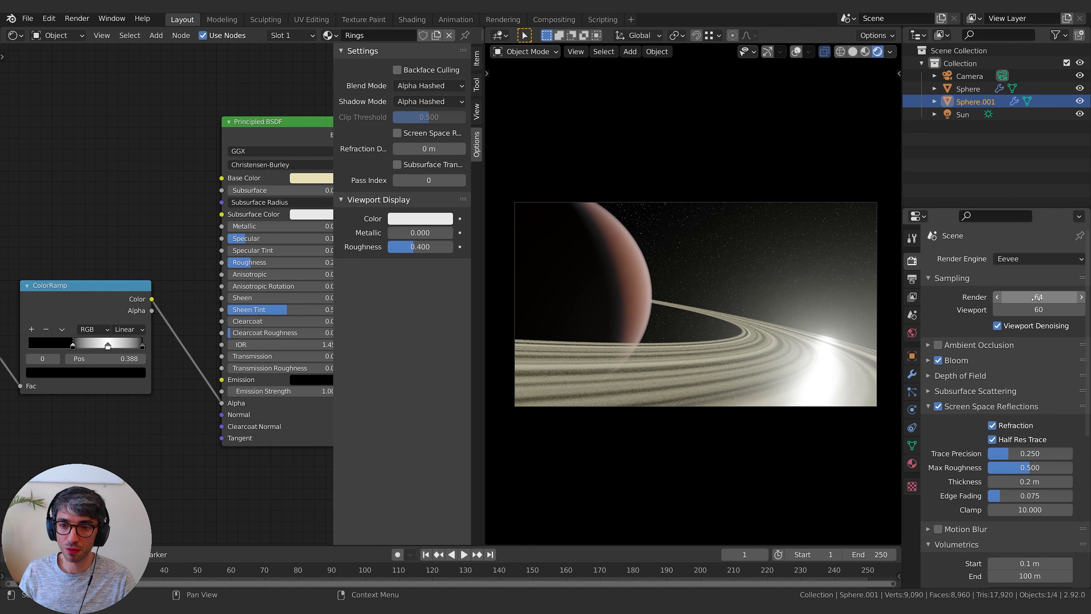
left_click(1044, 296)
key("Tab")
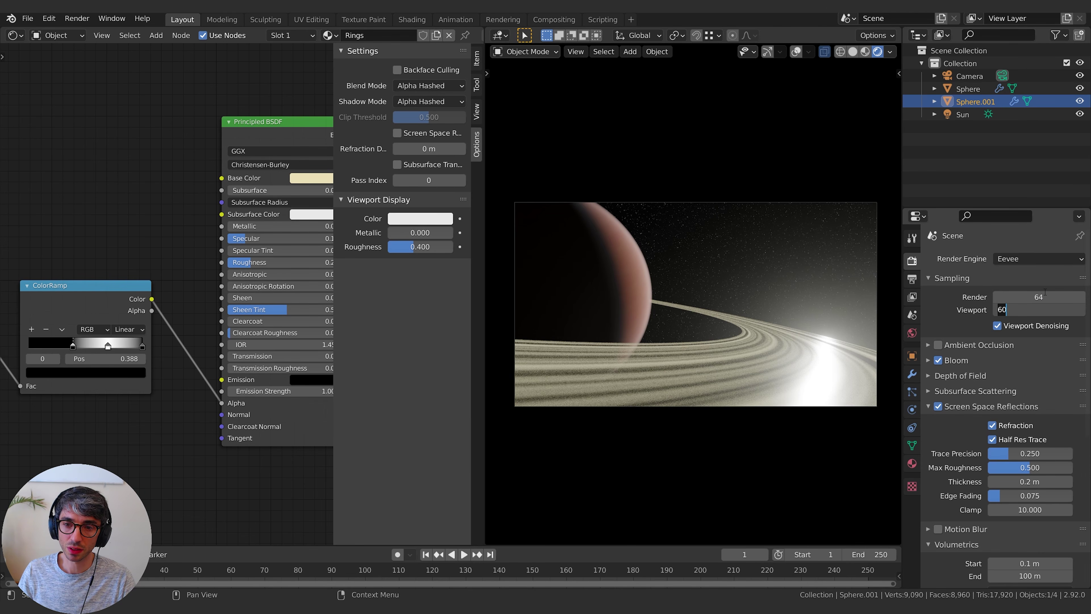
type("65")
key("Return")
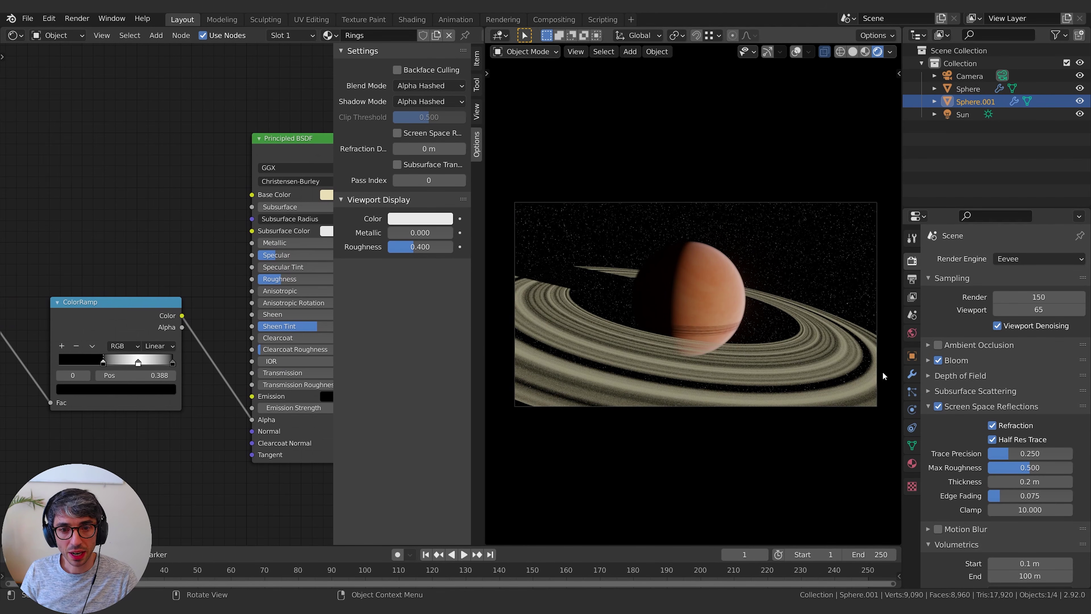
Add a second ColorRamp node above the existing one and feed it from the Noise Texture's Fac output
key("shift+a")
type("a")
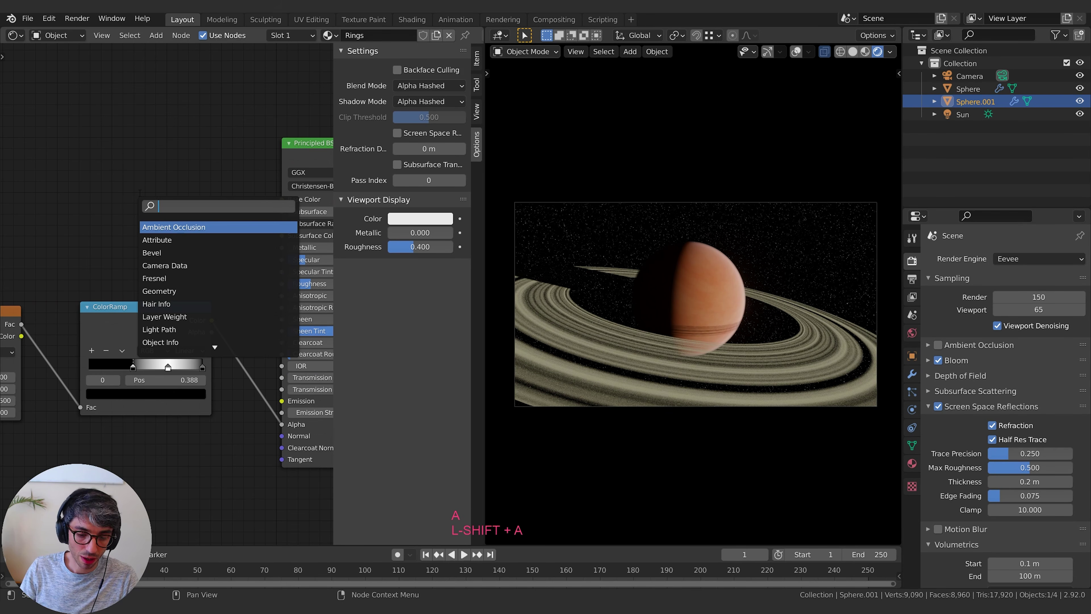
type("color")
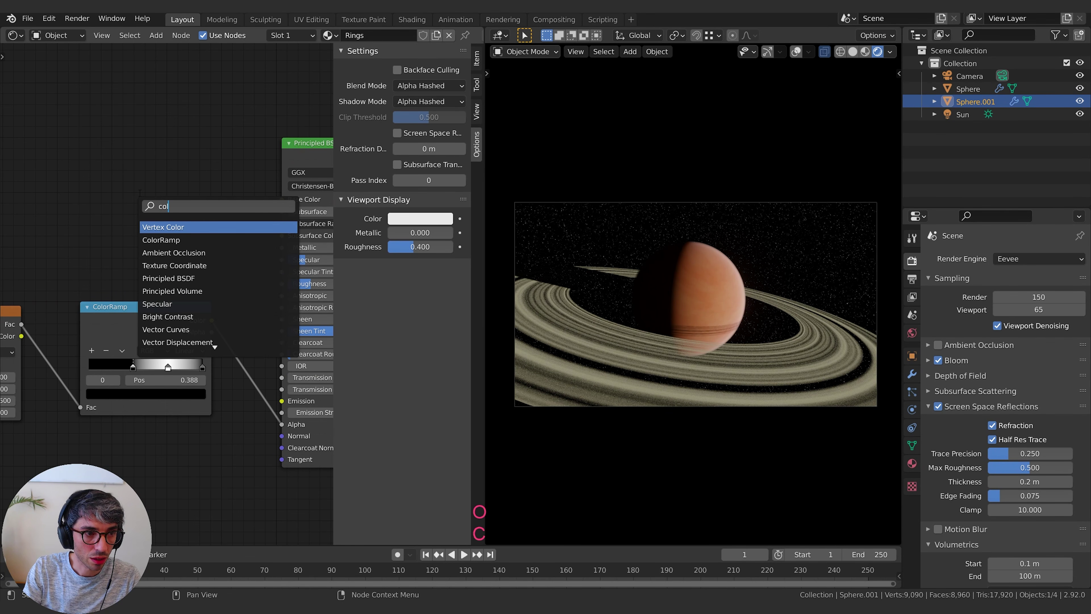
key("Down")
key("Return")
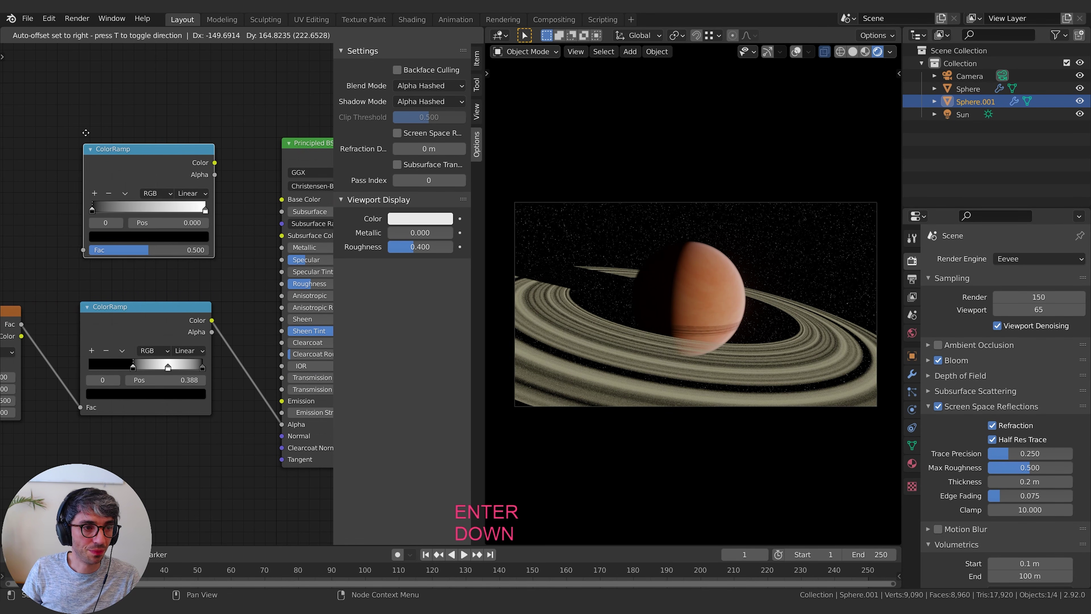
left_click(87, 124)
left_click_drag(88, 296, 150, 222)
scroll(246, 207, "right", 2, "ctrl")
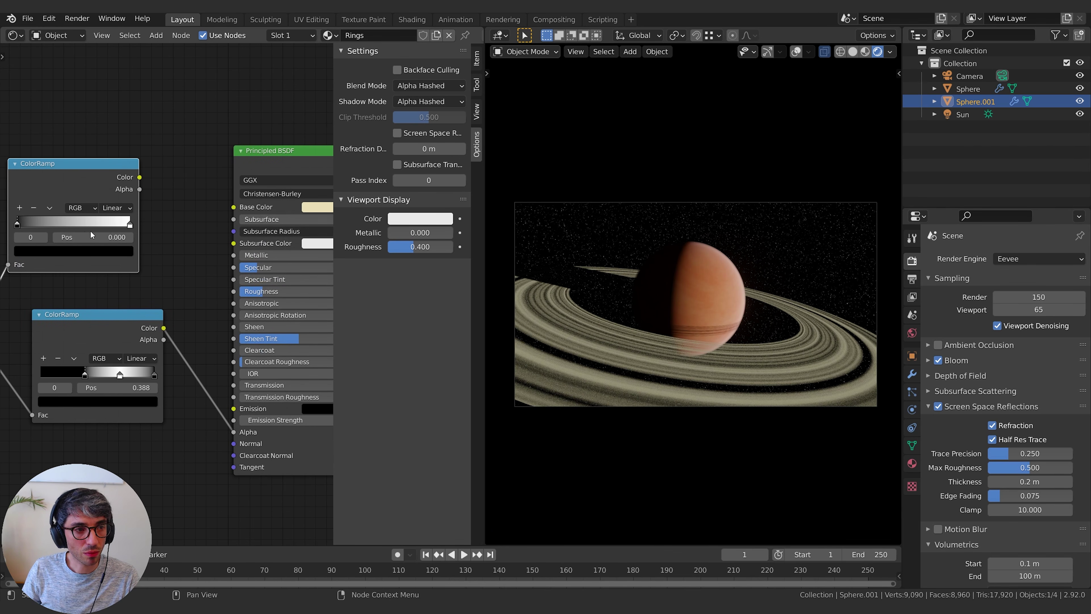
Colour the new ColorRamp's white stop pale yellow and its black stop light orange using copied colours
left_click(131, 226)
left_click(106, 252)
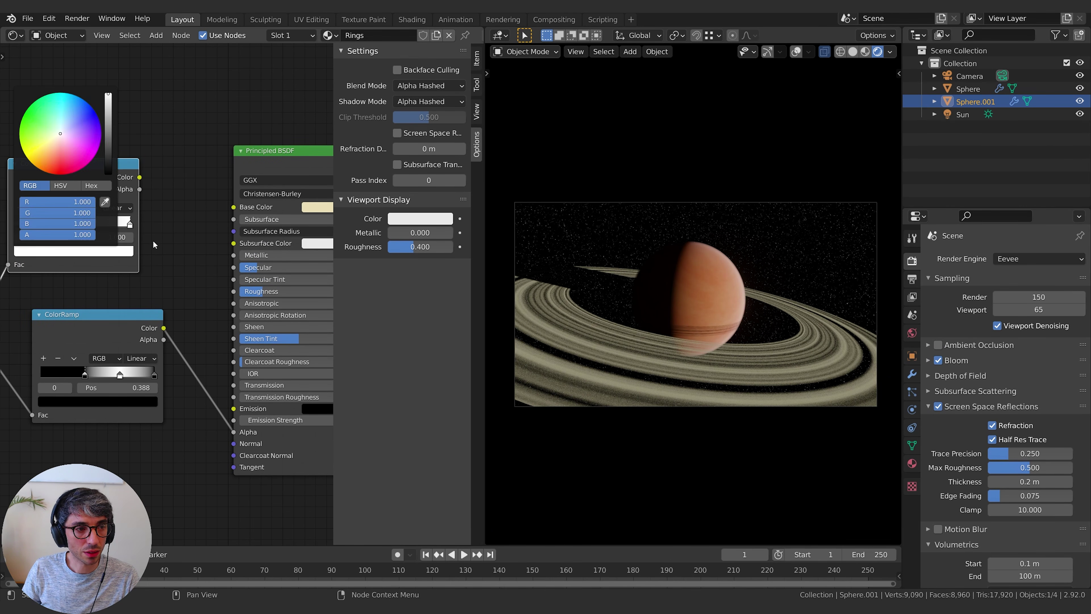
left_click(109, 254)
key("ctrl+v")
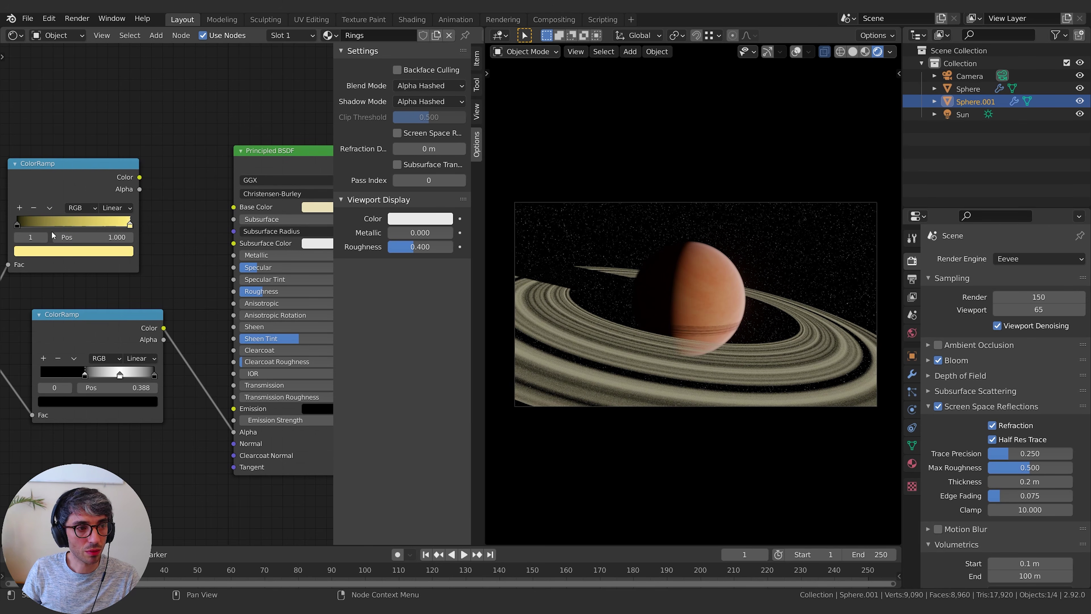
left_click(18, 223)
key("ctrl+v")
Connect the new ColorRamp to the ring shader's Base Color and move its two stops closer together
left_click_drag(139, 177, 234, 206)
middle_click_drag(204, 187, 252, 175)
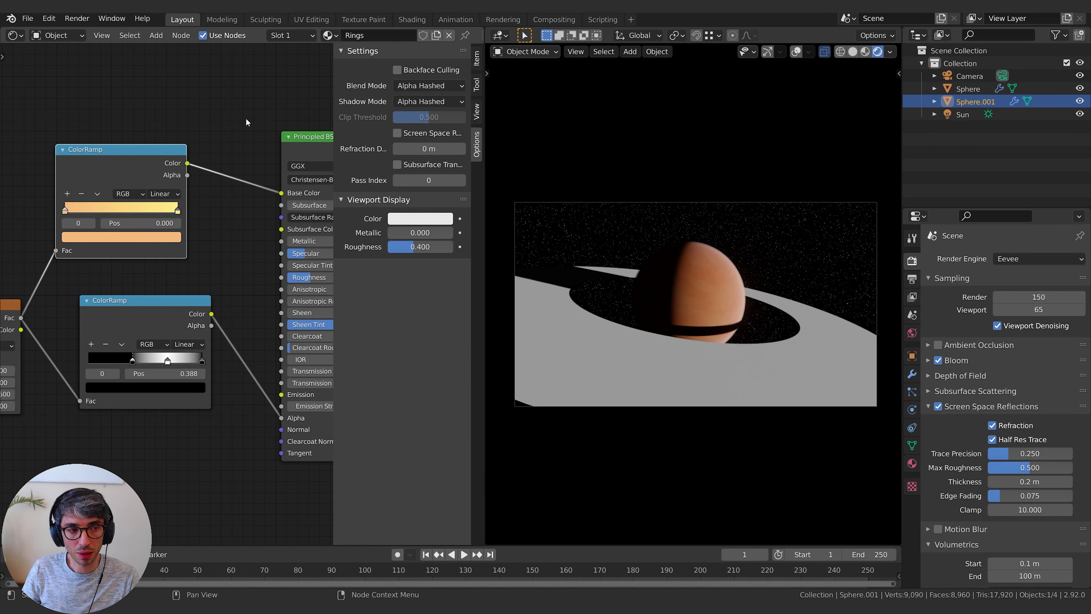
left_click_drag(64, 209, 106, 209)
left_click_drag(177, 210, 128, 208)
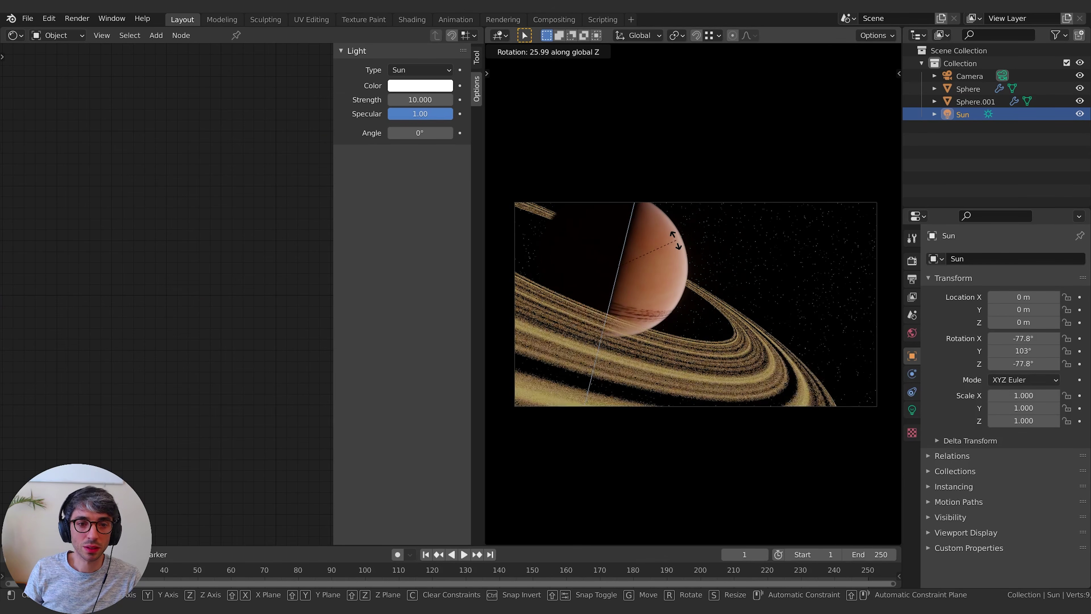
Rotate the sun light about the global Z axis to a Z rotation of about -98.6°
left_click(794, 263)
key("r")
key("z")
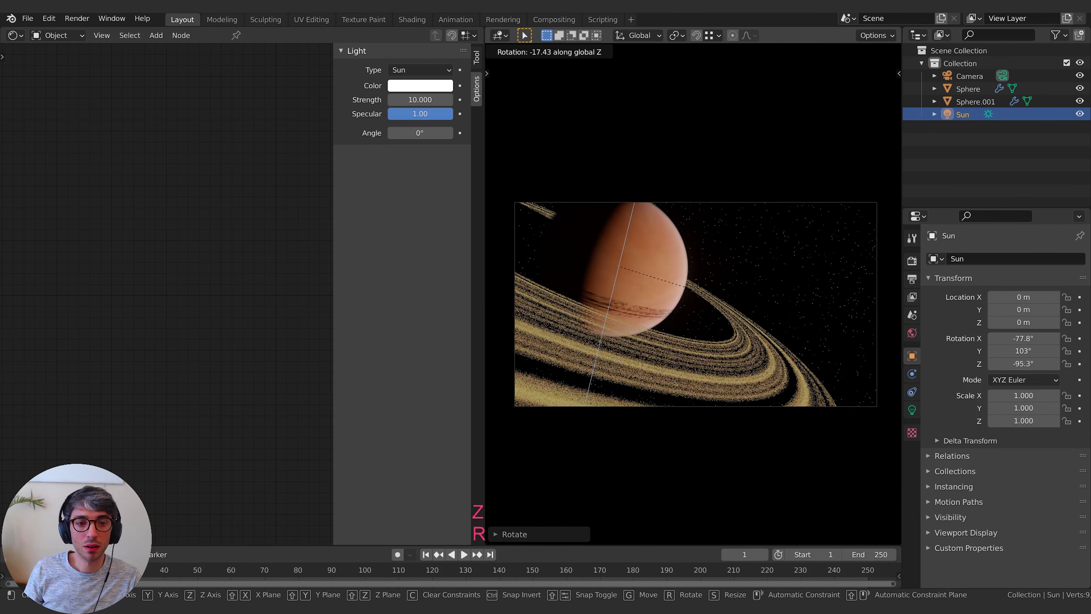
left_click(890, 317)
Duplicate the sun light in place and rotate the copy about 80° around the global Z axis
key("shift+d")
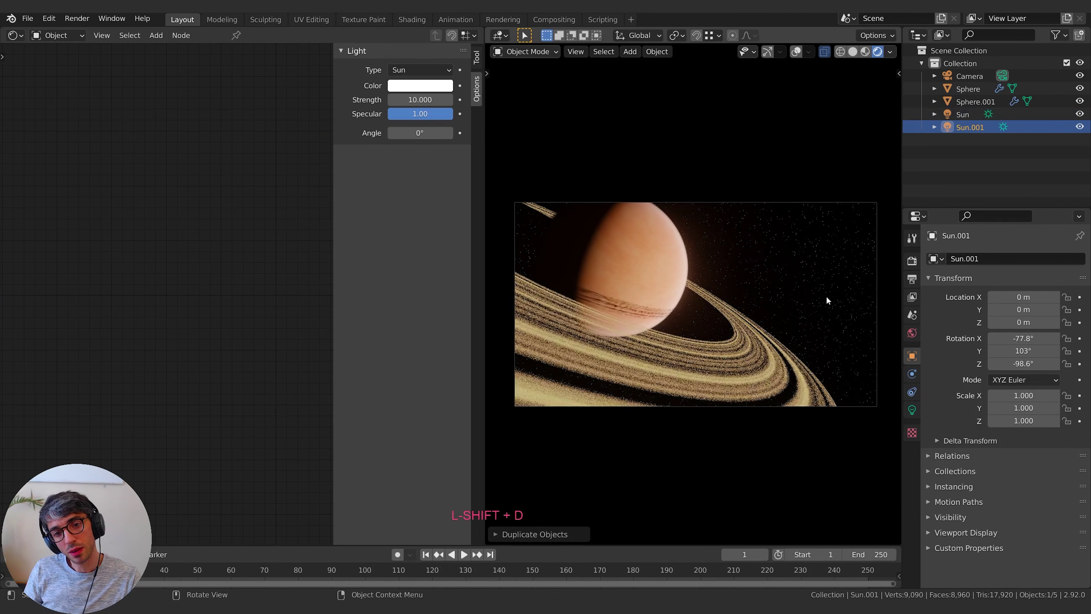
key("Escape")
key("r")
key("z")
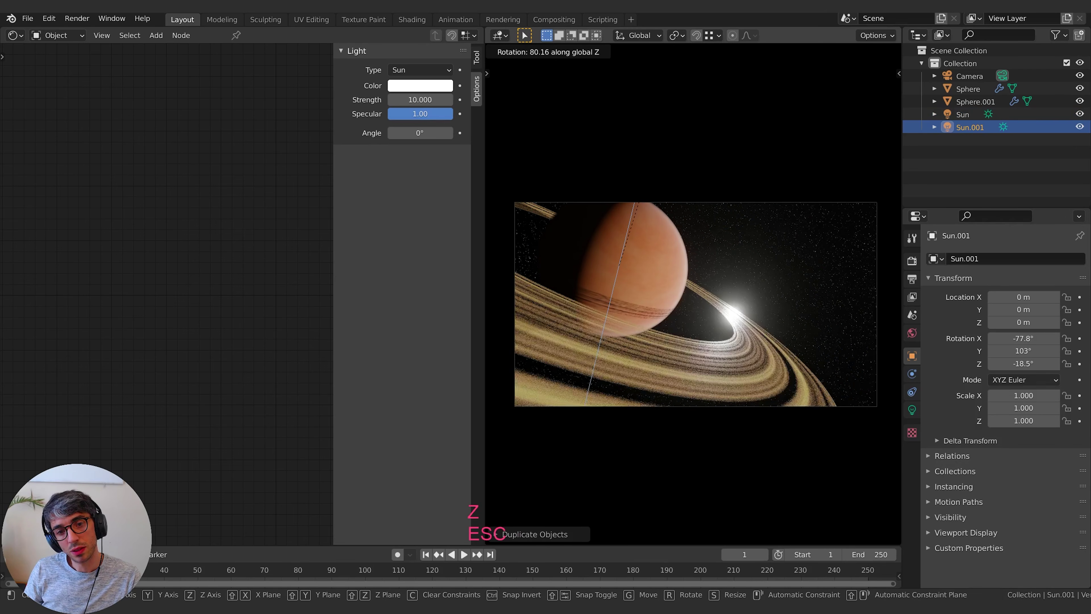
left_click(656, 154)
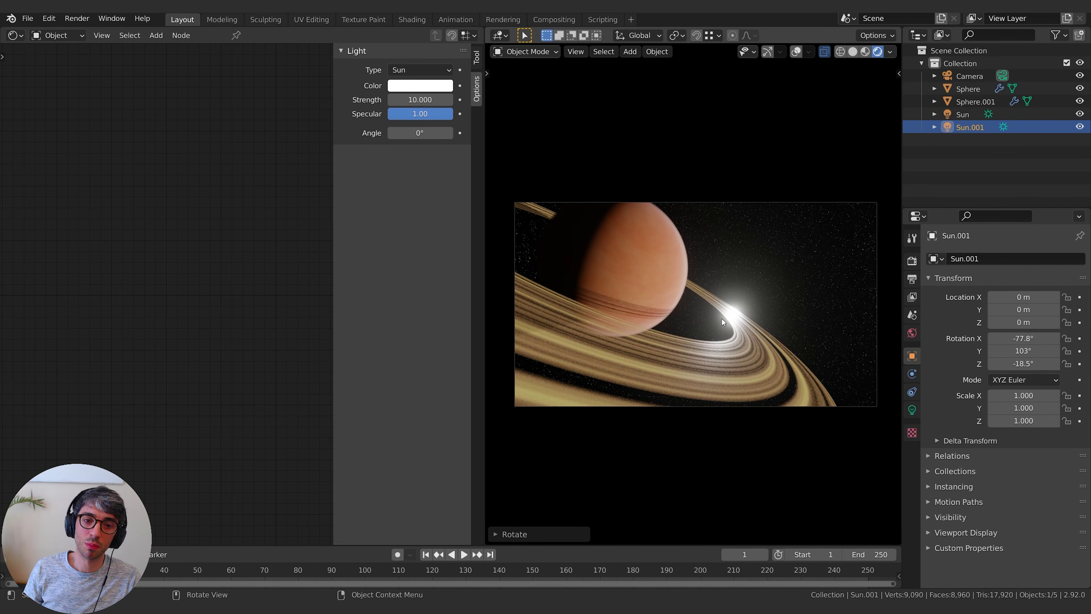
Change the duplicated sun light's colour to a saturated blue with a strength of 10
left_click(971, 127)
left_click(914, 408)
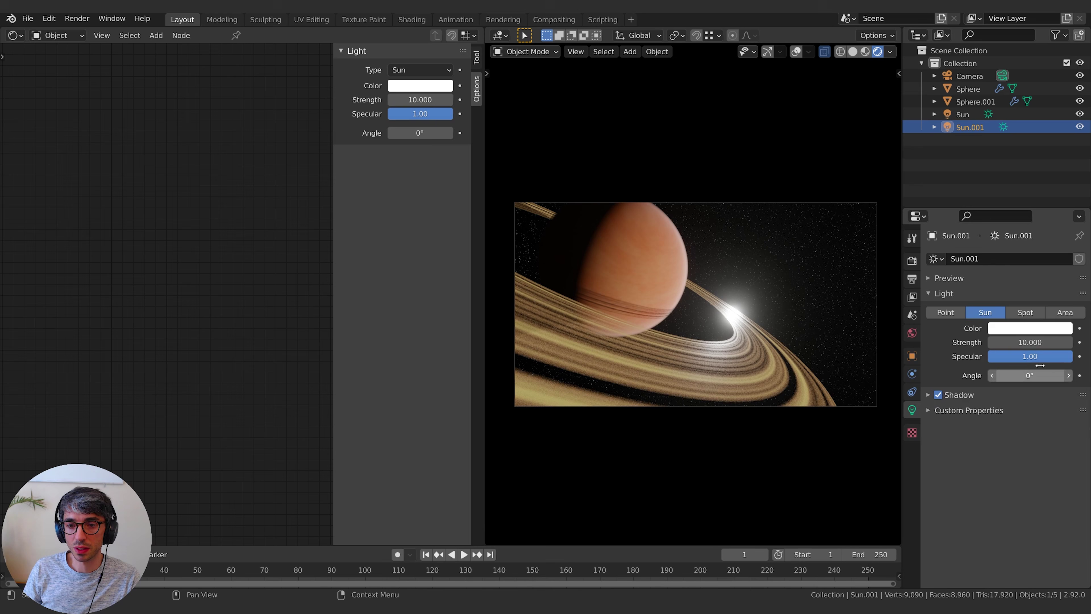
left_click_drag(1034, 343, 1001, 343)
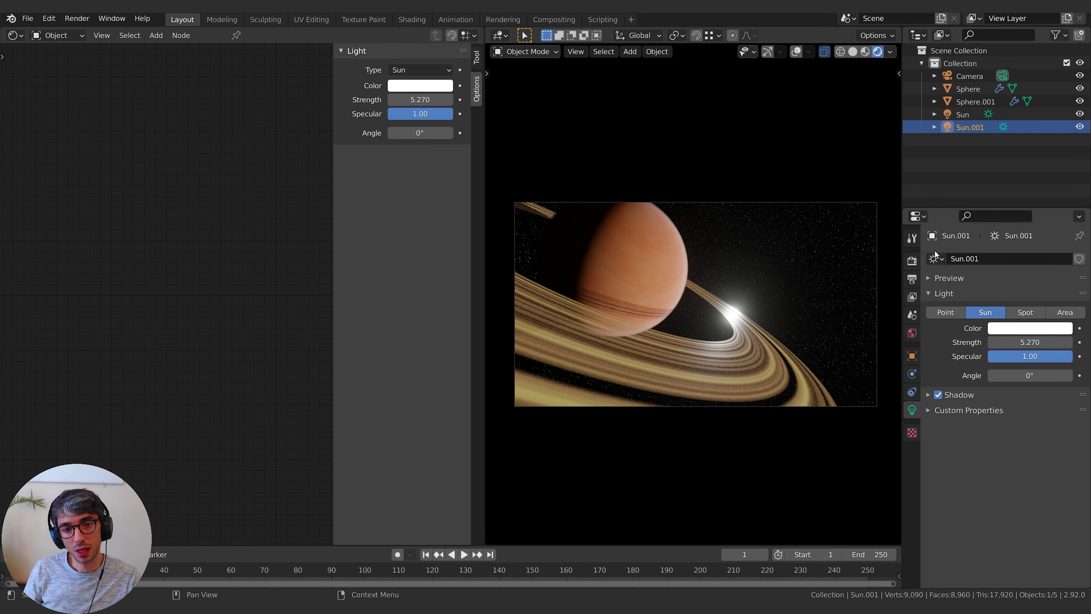
left_click(1019, 328)
left_click_drag(1021, 222, 1022, 181)
Add a UV sphere, move it into the starry sky beside the planet, and scale it down
key("shift+a")
mouse_move(670, 253)
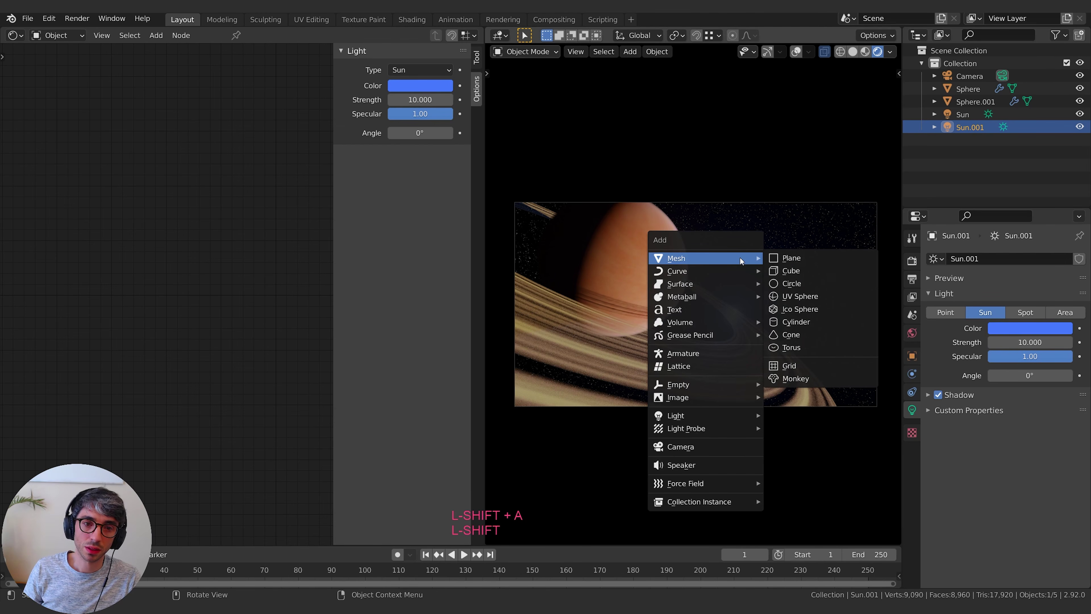
left_click(795, 297)
key("g")
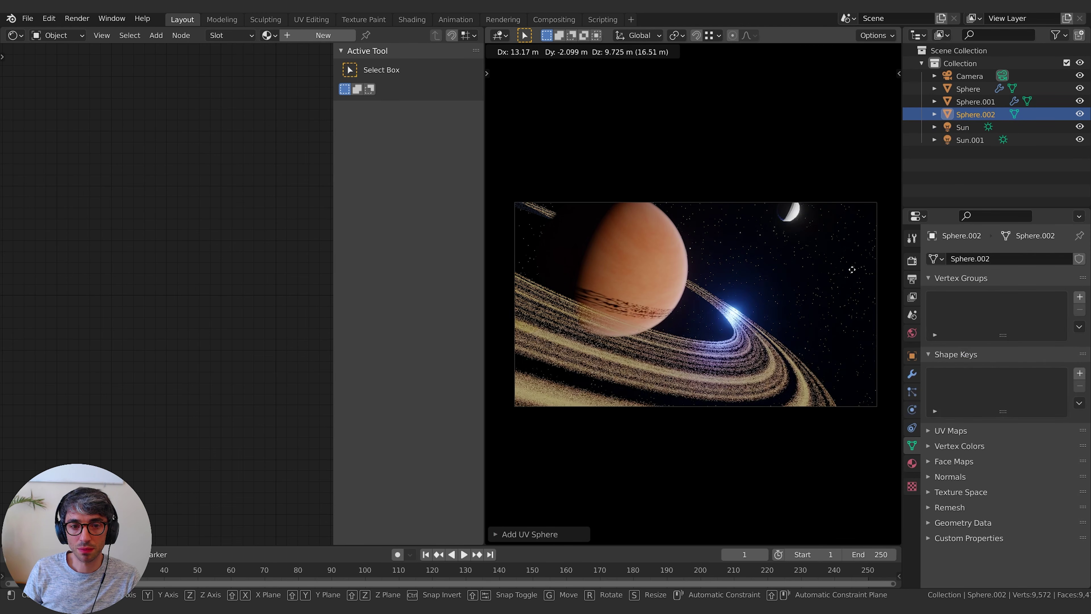
left_click(835, 314)
key("s")
left_click(831, 270)
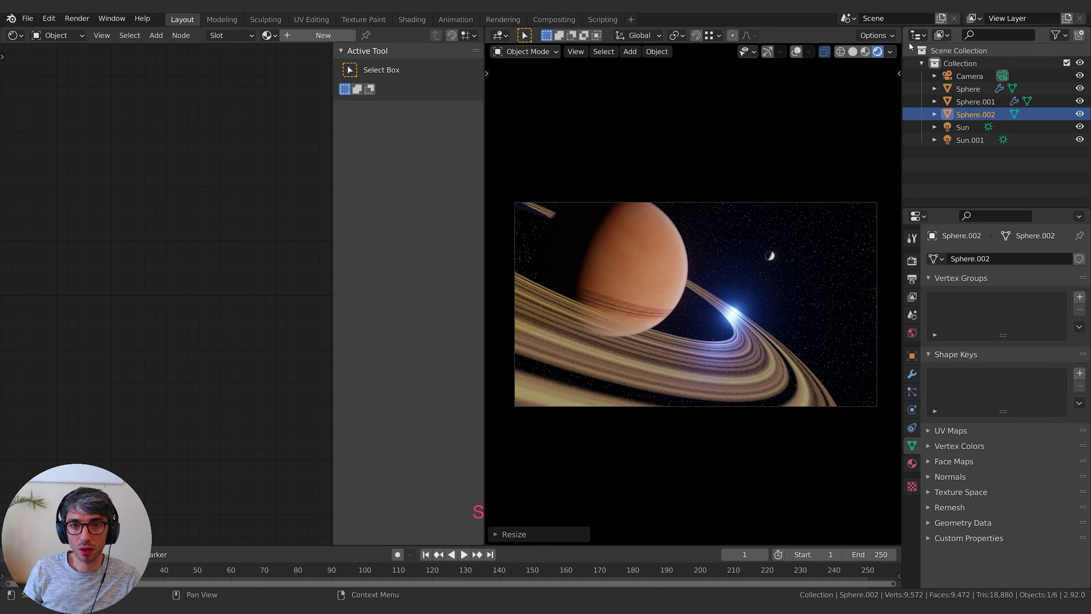
Turn off the Camera to View lock and hide the viewport's side settings
left_click(899, 74)
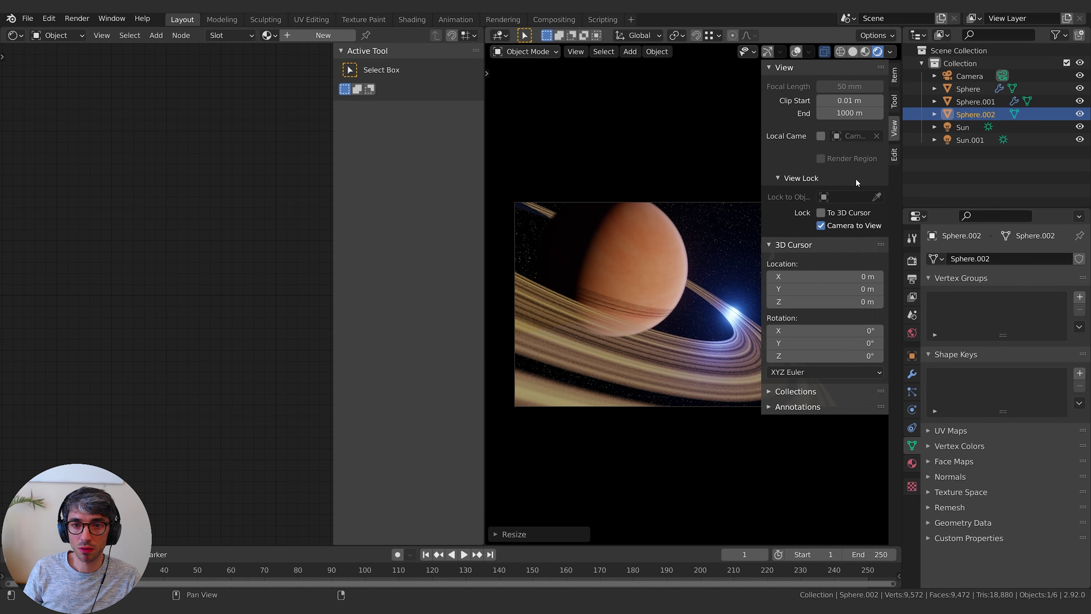
left_click(820, 225)
left_click_drag(762, 217, 885, 212)
Move the small sphere far away along the Y axis and reposition it in the camera view above the ring's bright highlight
middle_click_drag(841, 266, 703, 305)
scroll(704, 304, "down", 8)
key("g")
key("y")
left_click(842, 287)
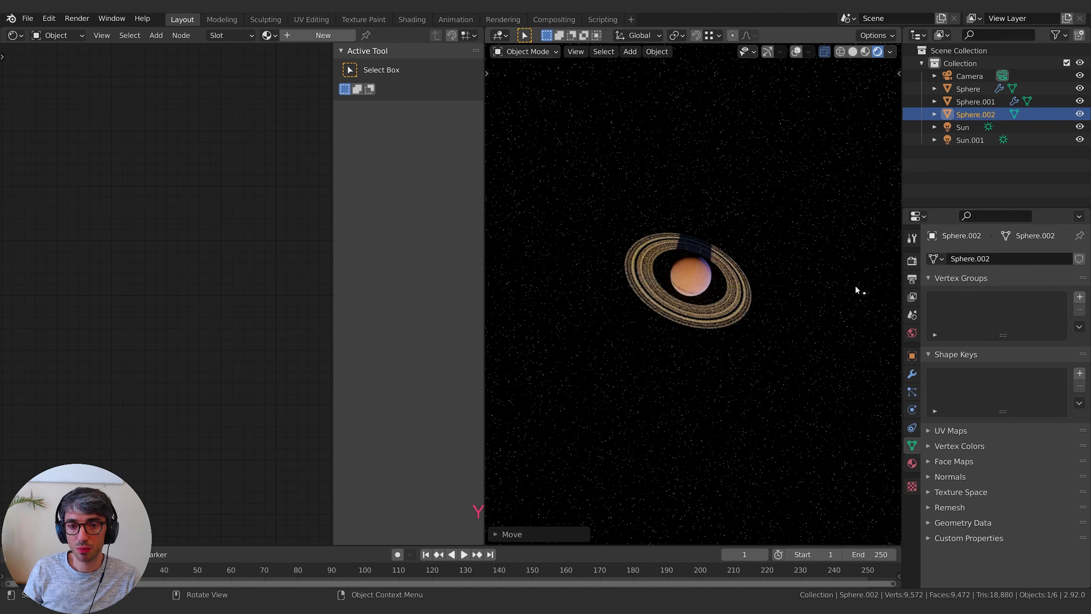
key("KP_0")
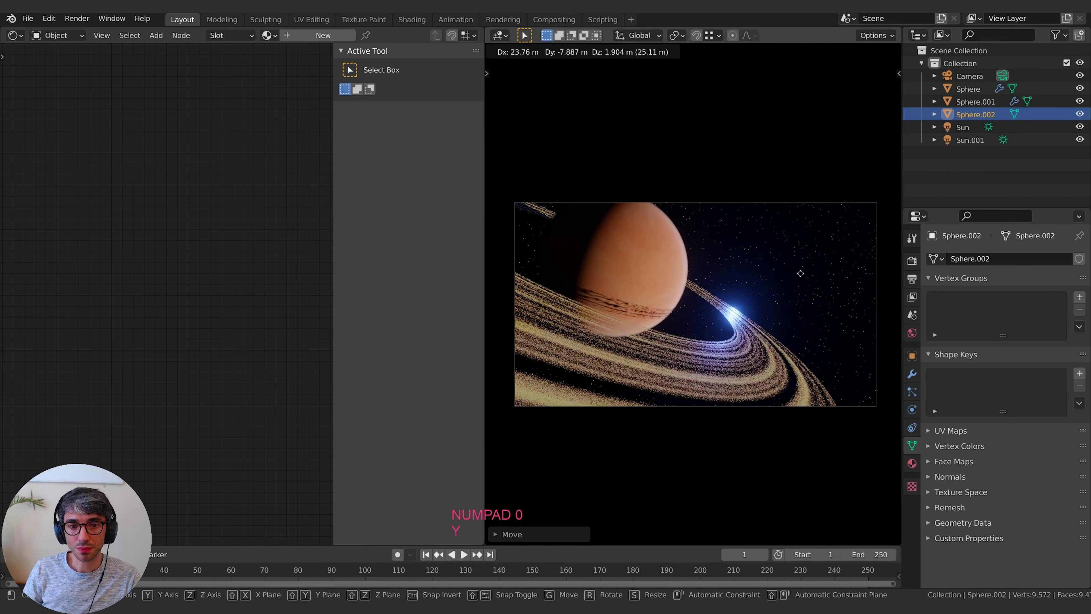
left_click(912, 463)
key("g")
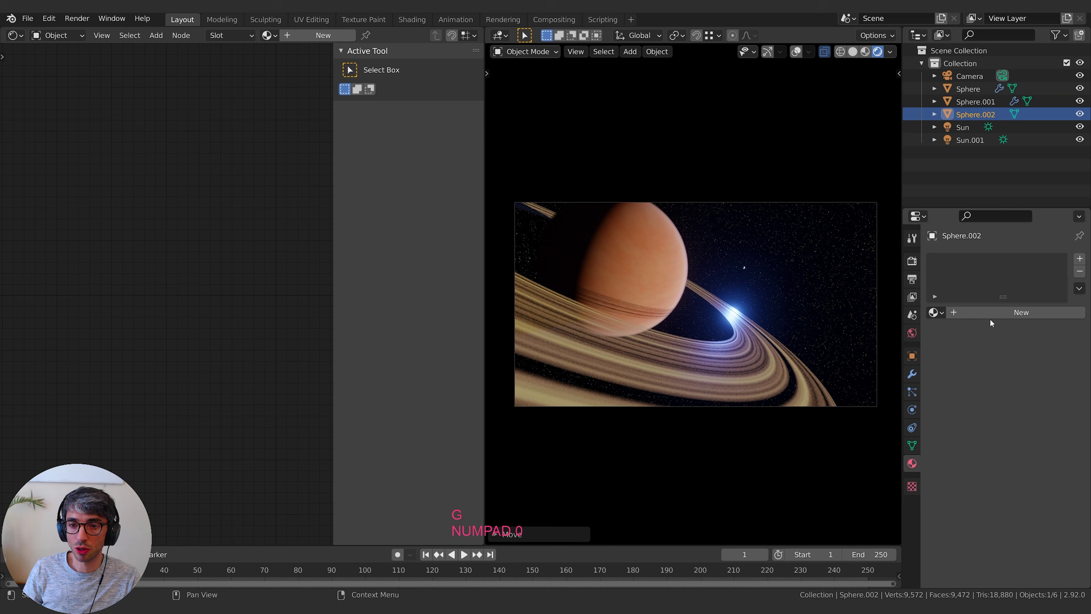
Give the small sphere a new material with an Emission surface and a strength of 842.8
left_click(1014, 313)
left_click(1029, 388)
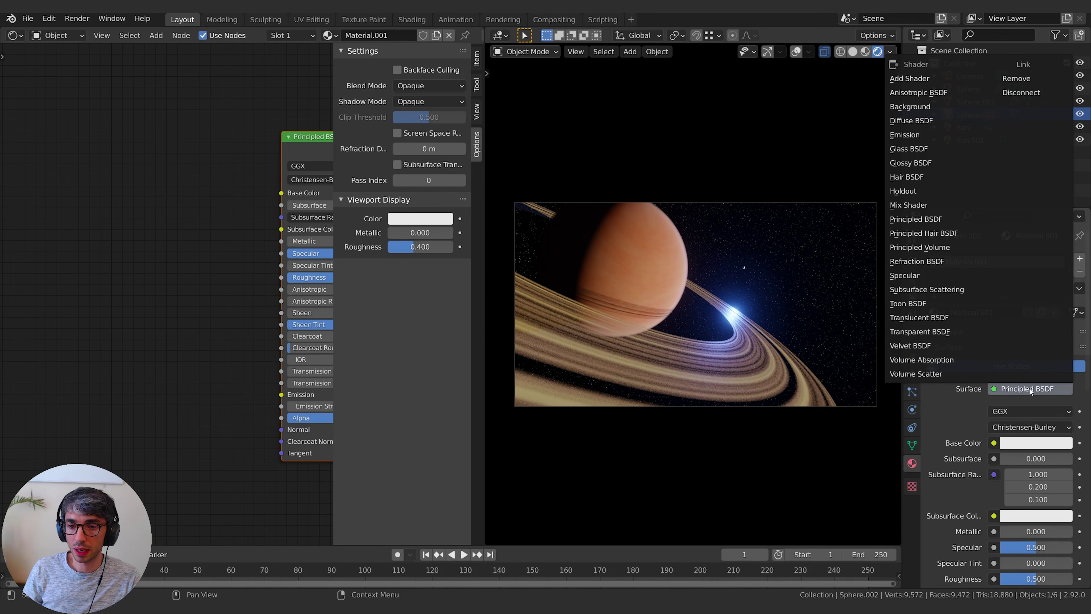
key("e")
left_click_drag(1030, 426, 1082, 427)
Set the small sphere's emission colour to blue with strength 1000 and rescale the sphere
left_click(1036, 412)
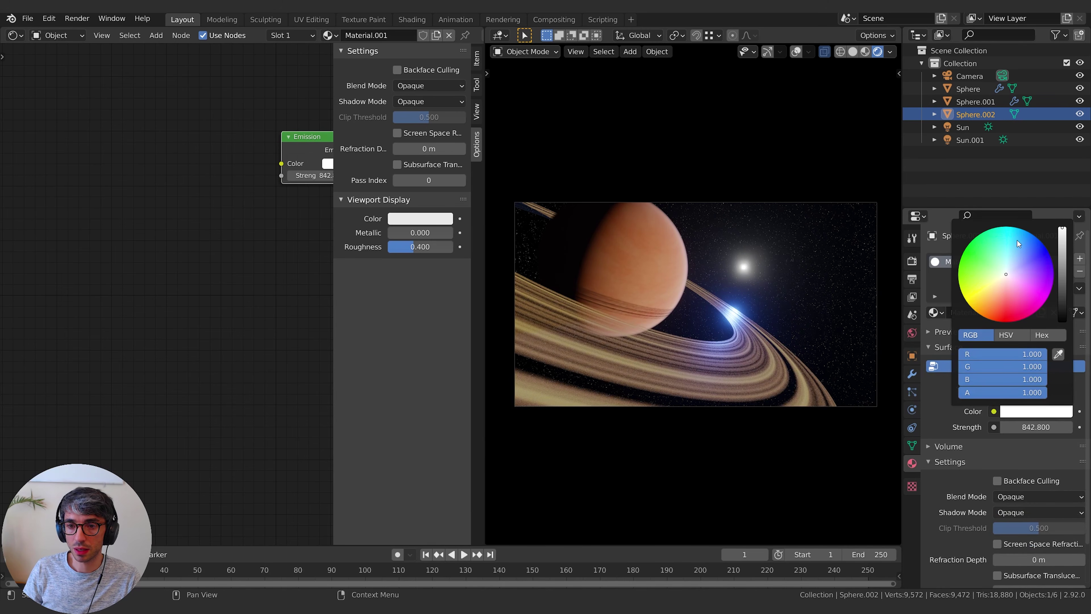
left_click_drag(1018, 243, 1035, 238)
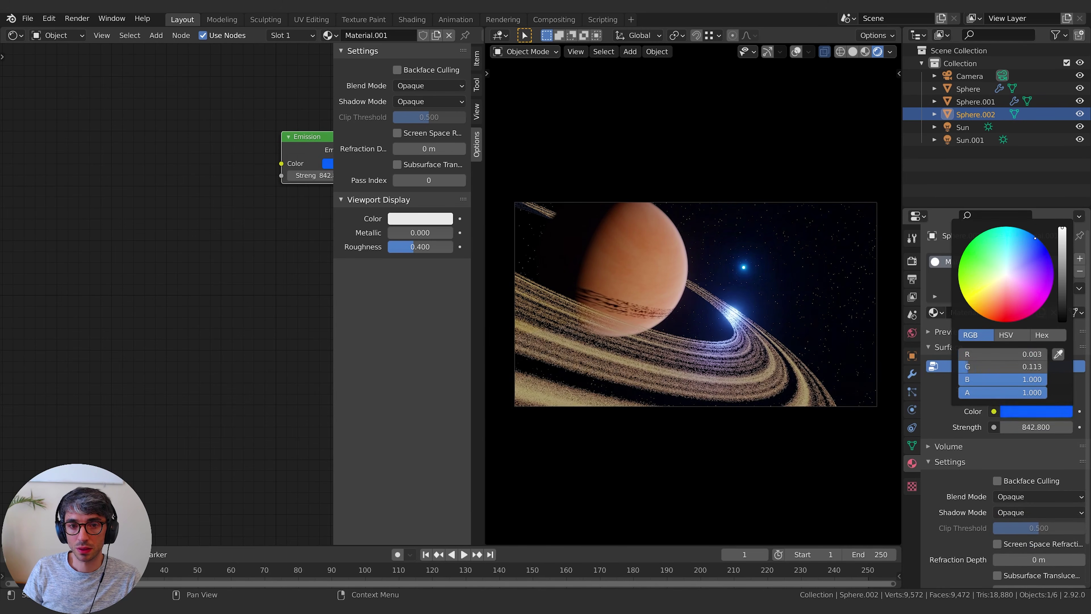
key("s")
left_click(811, 298)
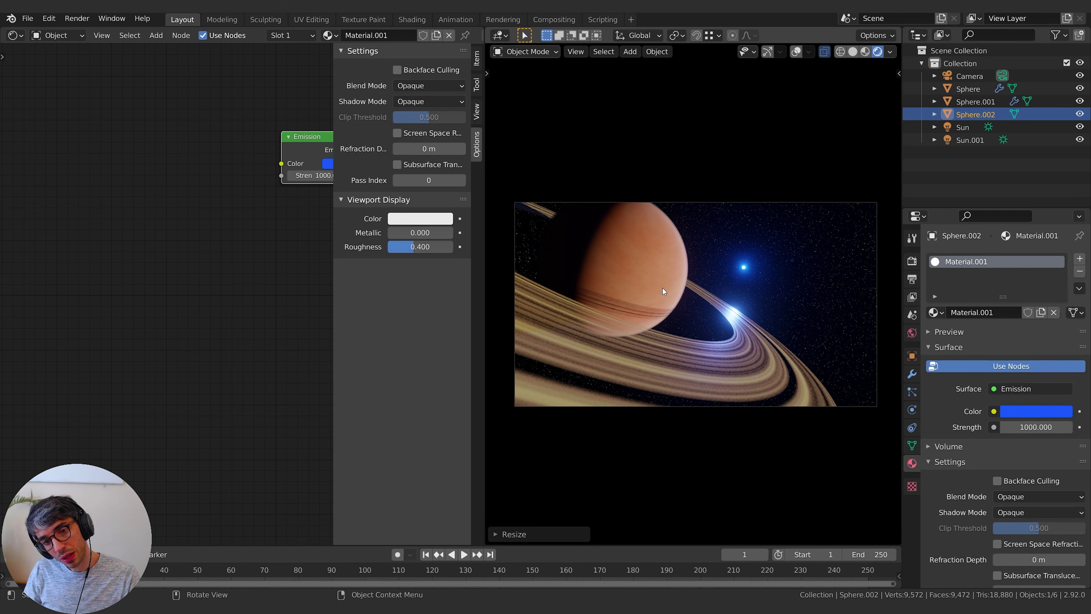
Add a UV sphere as a small moon and scale it down in the dark space beside the gas giant
left_click(630, 249)
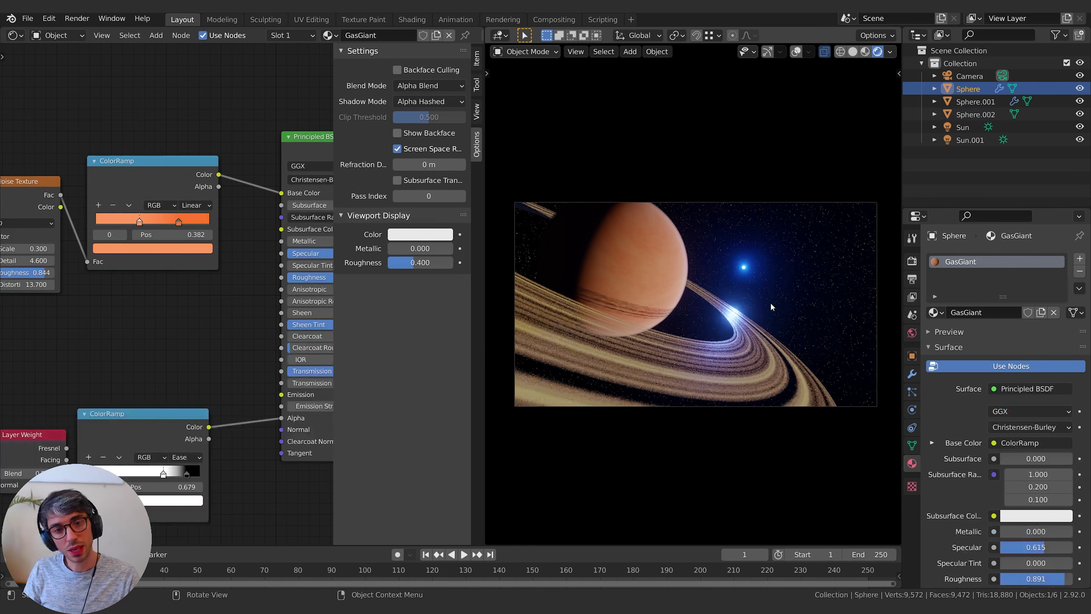
key("shift+a")
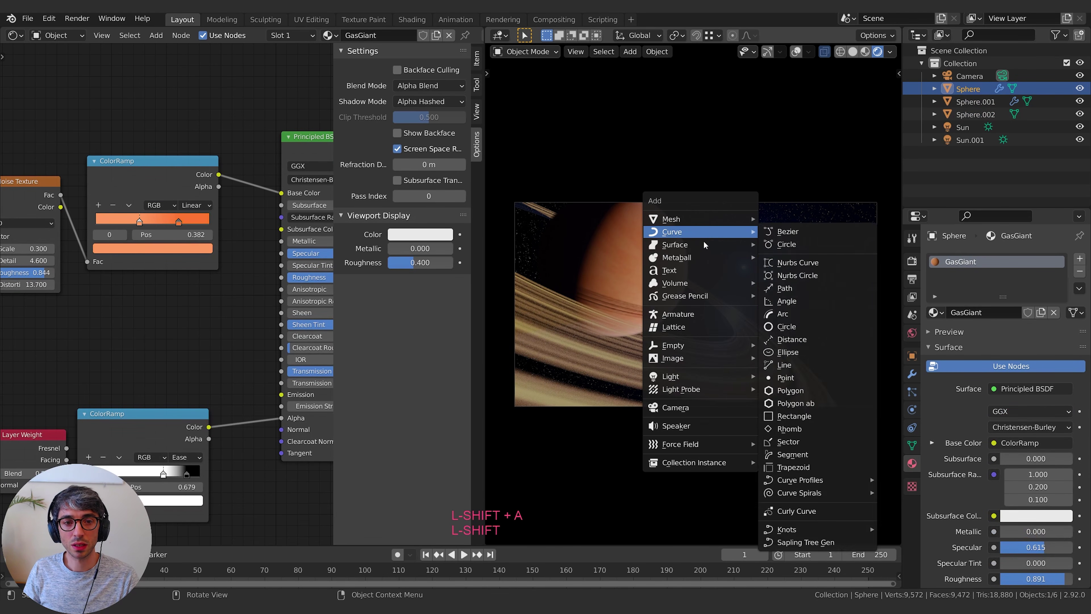
left_click(810, 258)
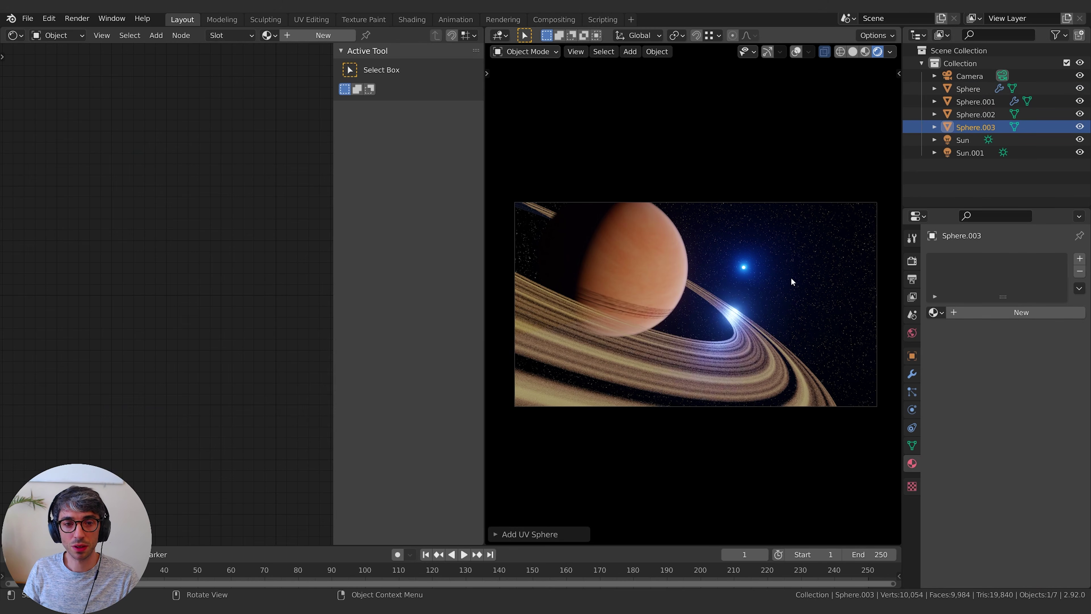
key("s")
left_click(758, 282)
key("s")
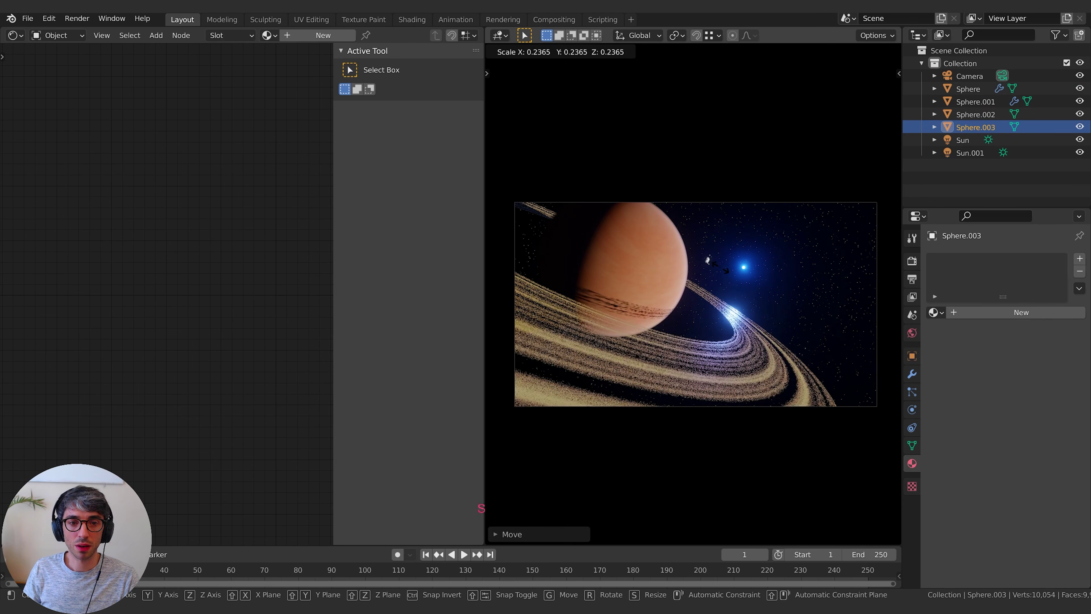
left_click(725, 271)
Move the moon along the Y axis, place it just off the gas giant's lit edge near the ring, and shrink it
key("g")
key("y")
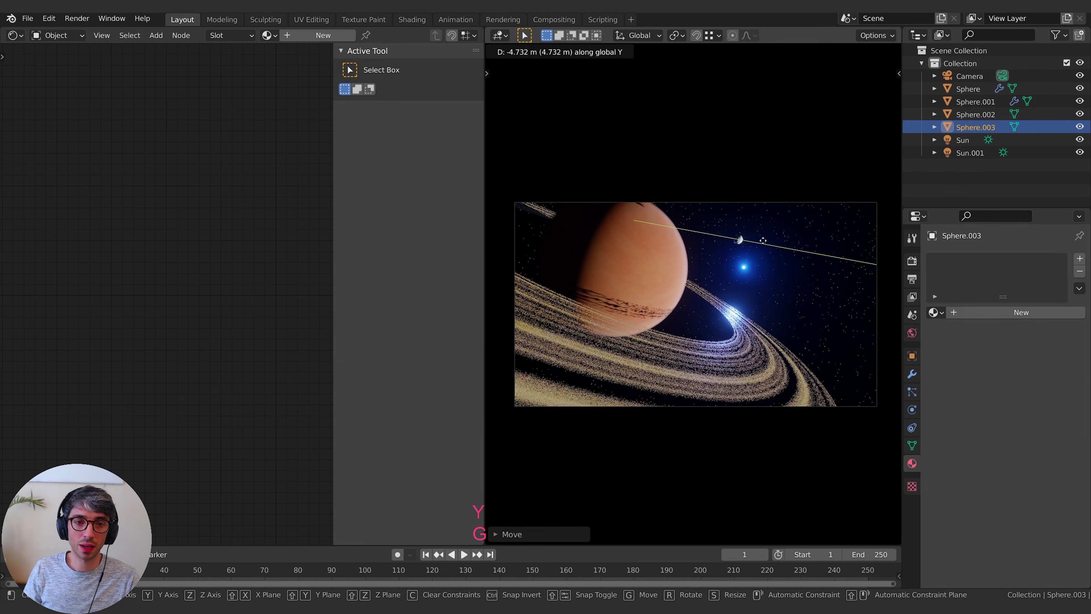
key("g")
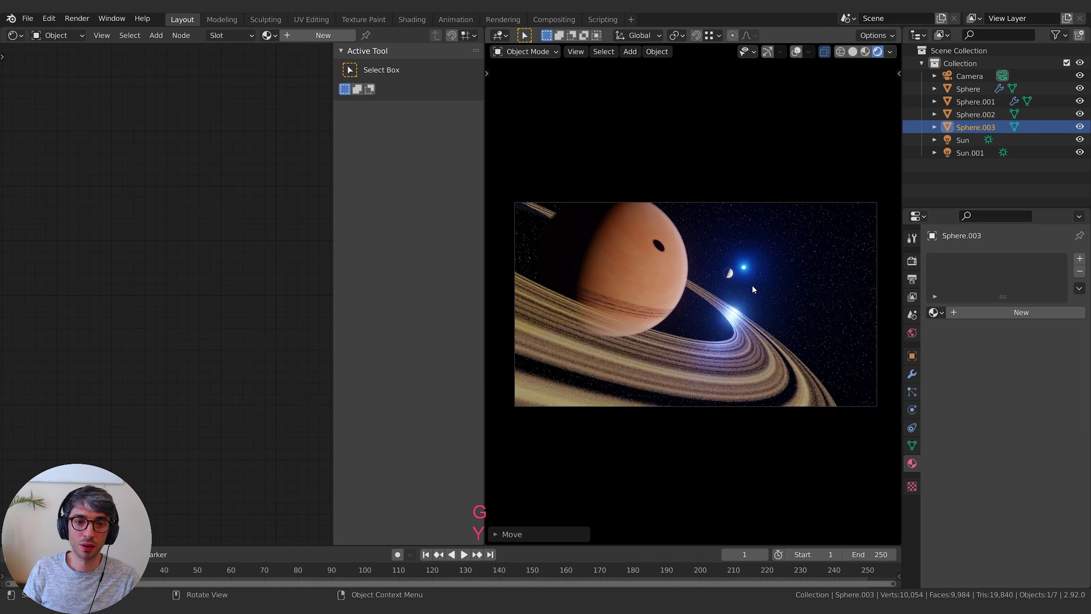
left_click(747, 301)
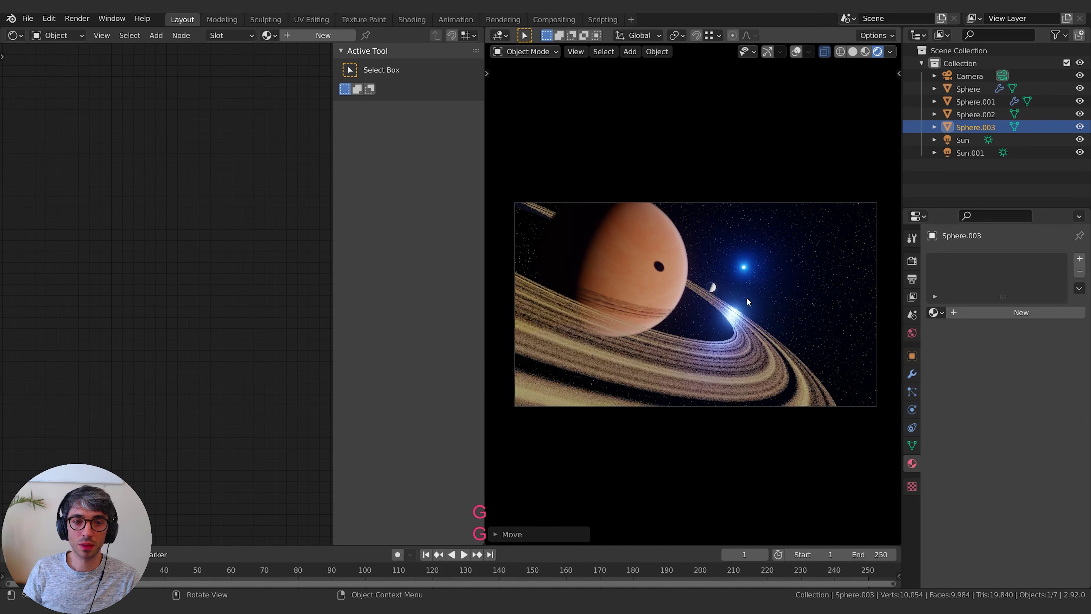
right_click(720, 295)
key("Escape")
key("s")
left_click(730, 296)
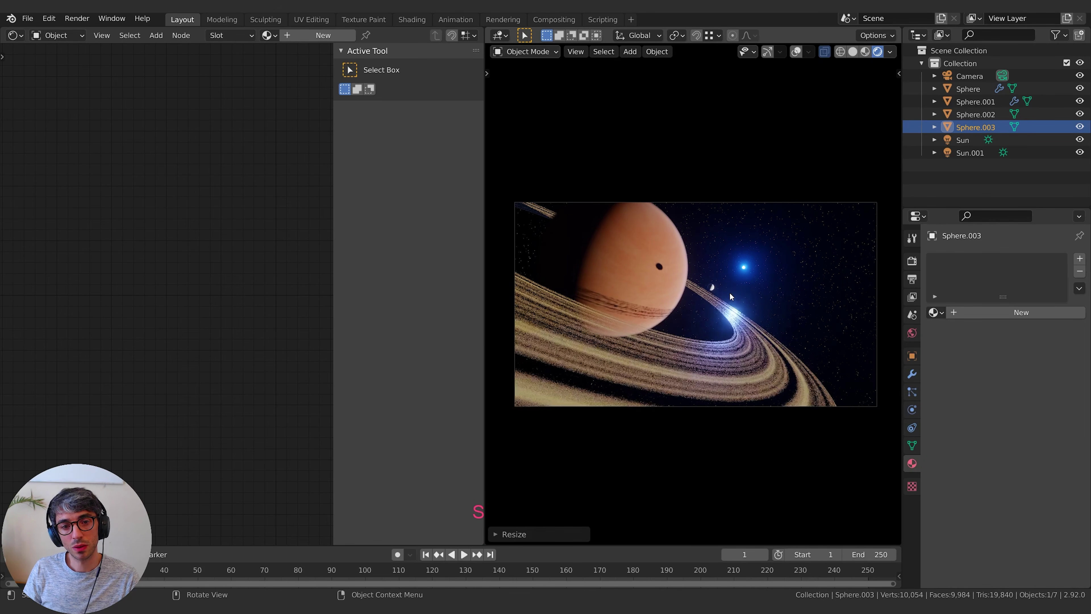
Move the moon into the open space beyond the ring's bright highlight, below the blue star, and scale it down further
key("g")
left_click(819, 313)
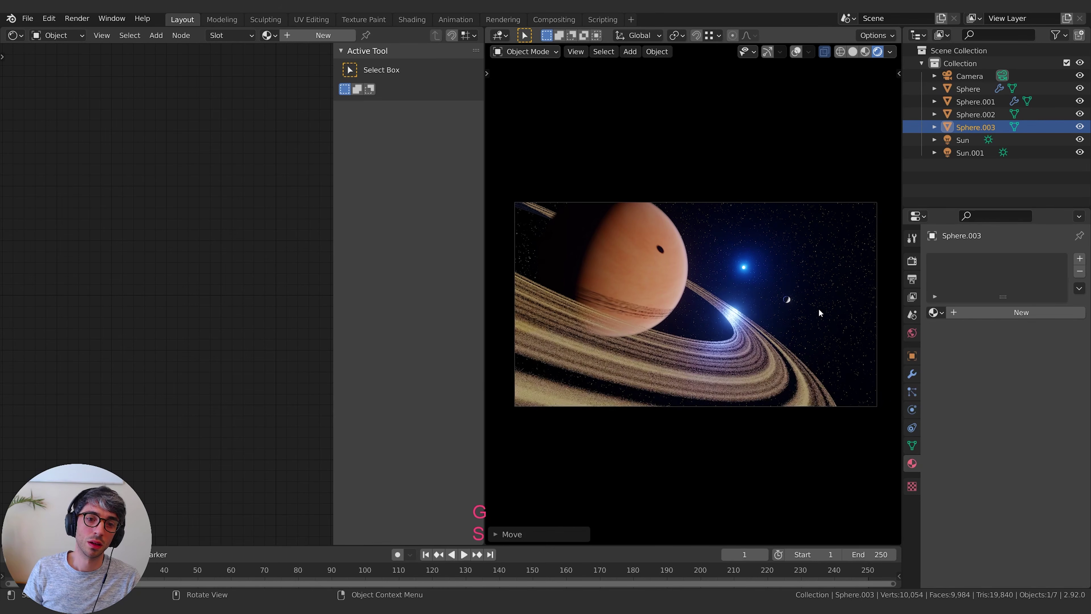
key("s")
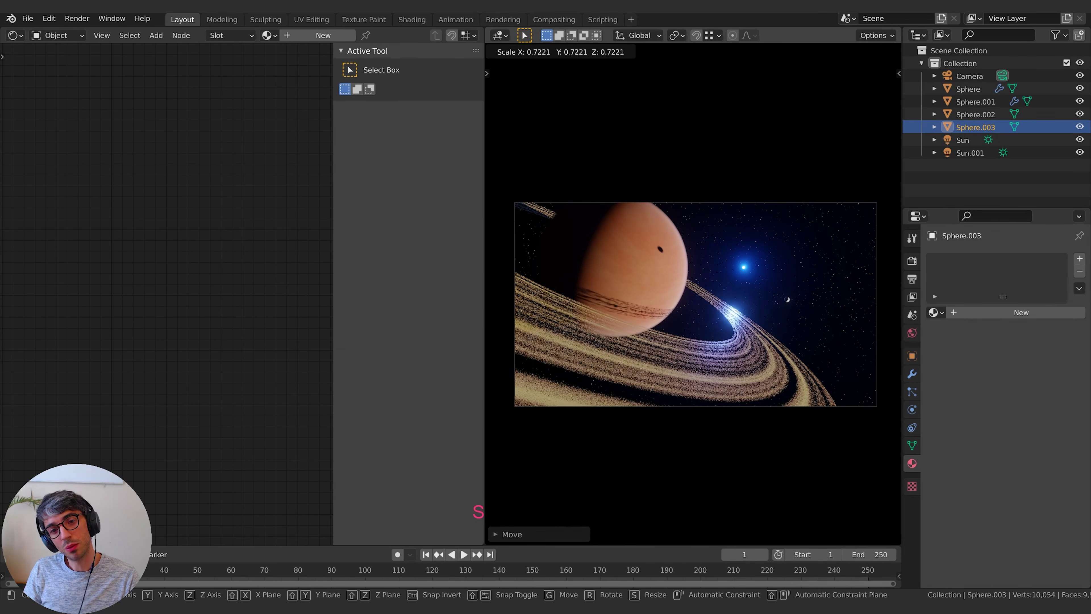
left_click(853, 295)
Save the scene as ringedplanet.blend and maximize the 3D viewport
key("ctrl+s")
key("ctrl+space")
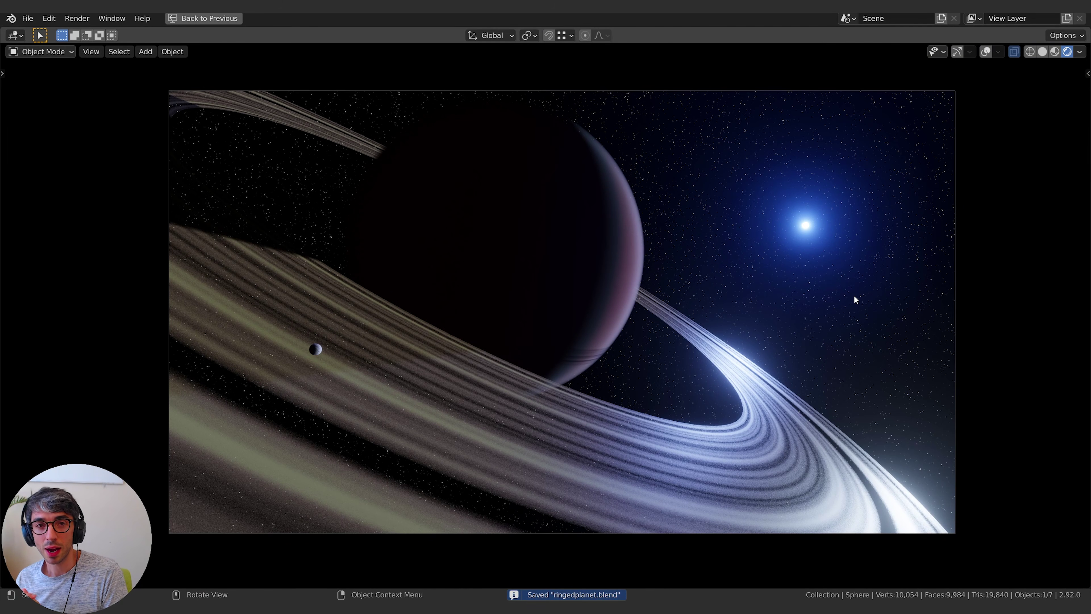